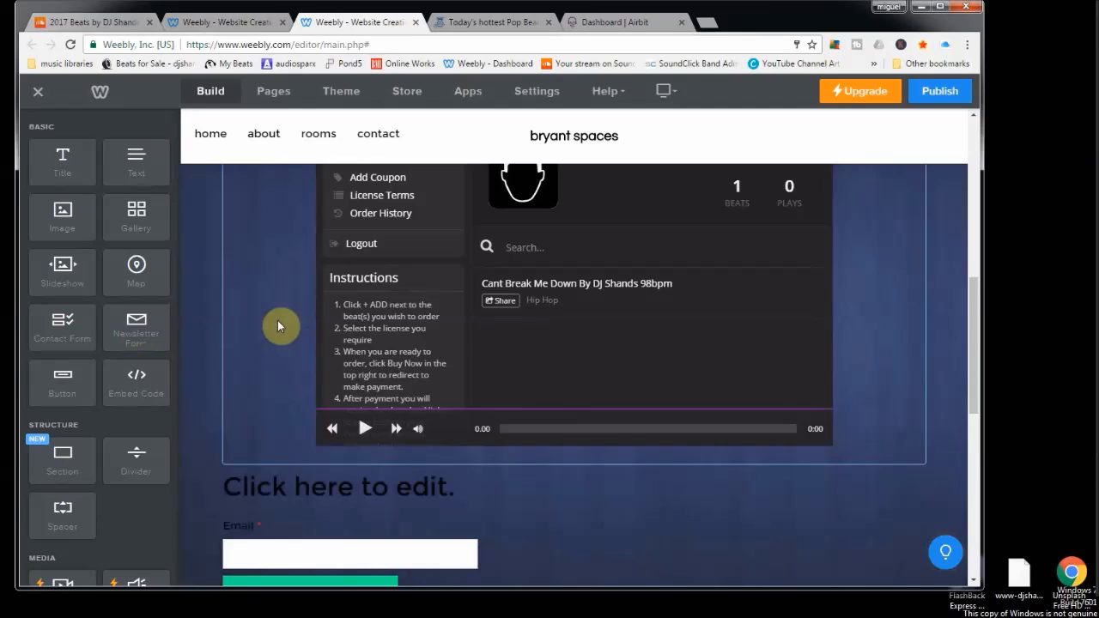
Review the beat store player in the site editor, switch to SoundCloud, inspect the playlist's embed preview and dismiss the share dialog
{"action": "scroll", "coordinate": [464, 350], "scroll_direction": "up", "scroll_amount": 3}
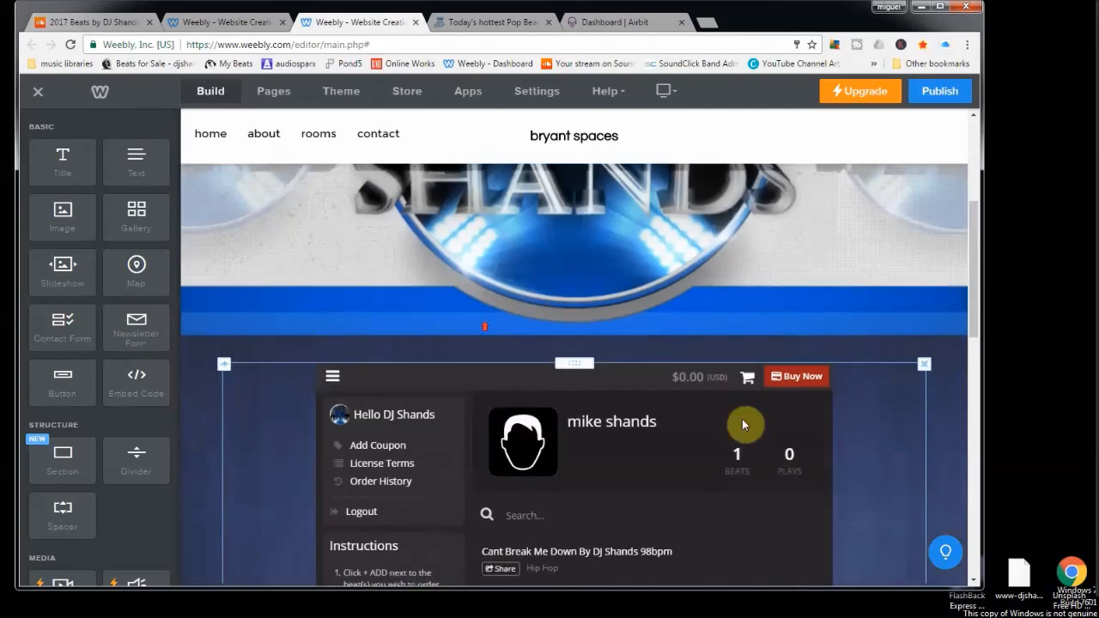
{"action": "scroll", "coordinate": [552, 479], "scroll_direction": "down", "scroll_amount": 2}
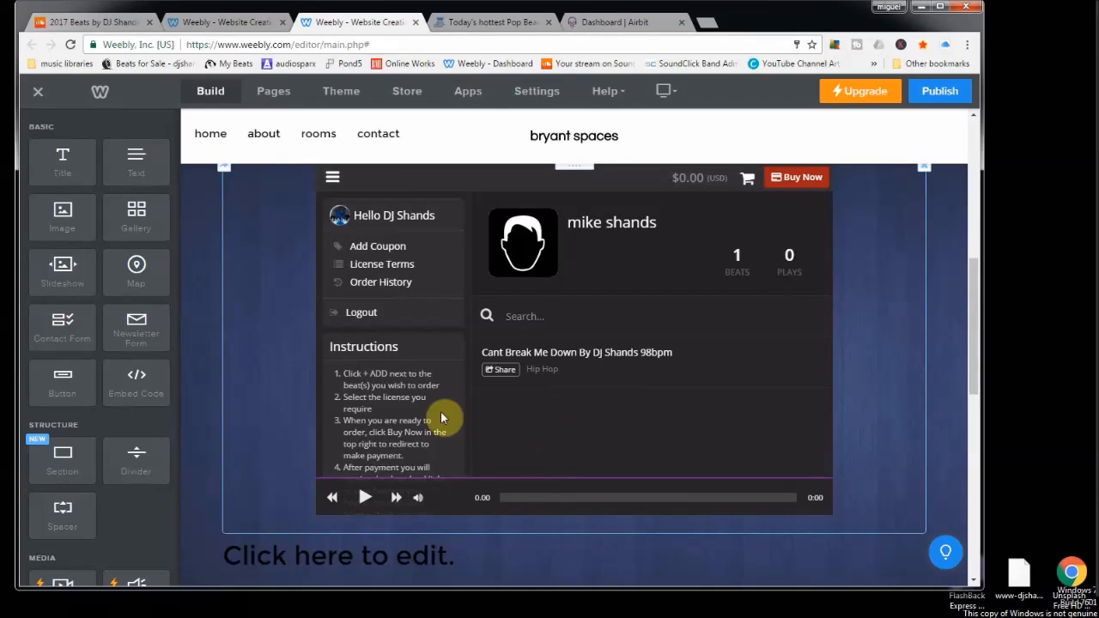
{"action": "left_click", "coordinate": [102, 26]}
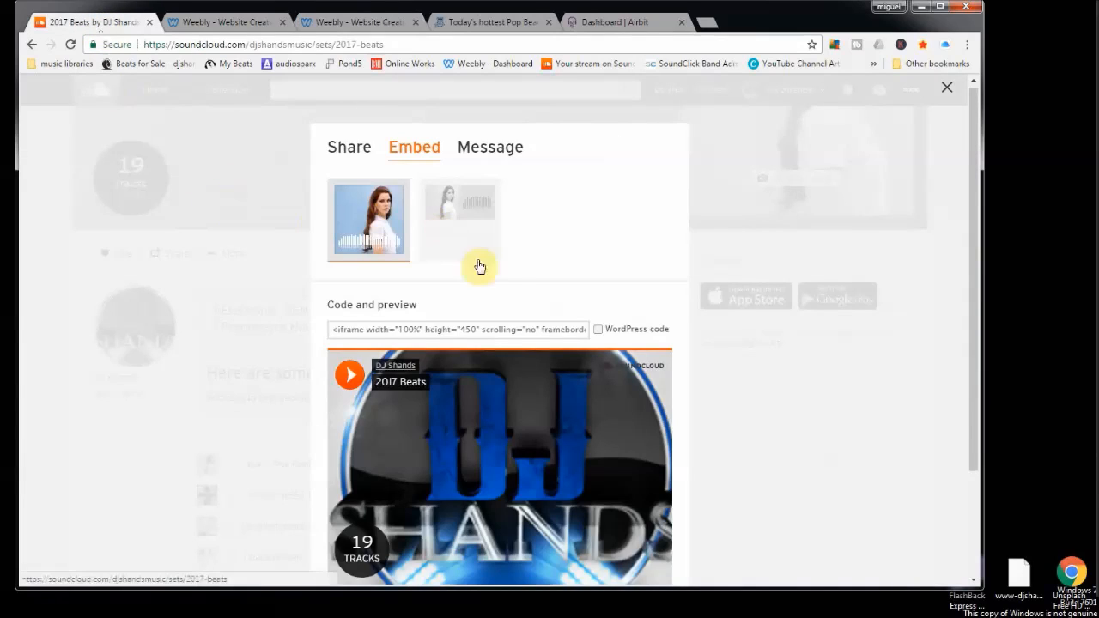
{"action": "scroll", "coordinate": [517, 306], "scroll_direction": "down", "scroll_amount": 3}
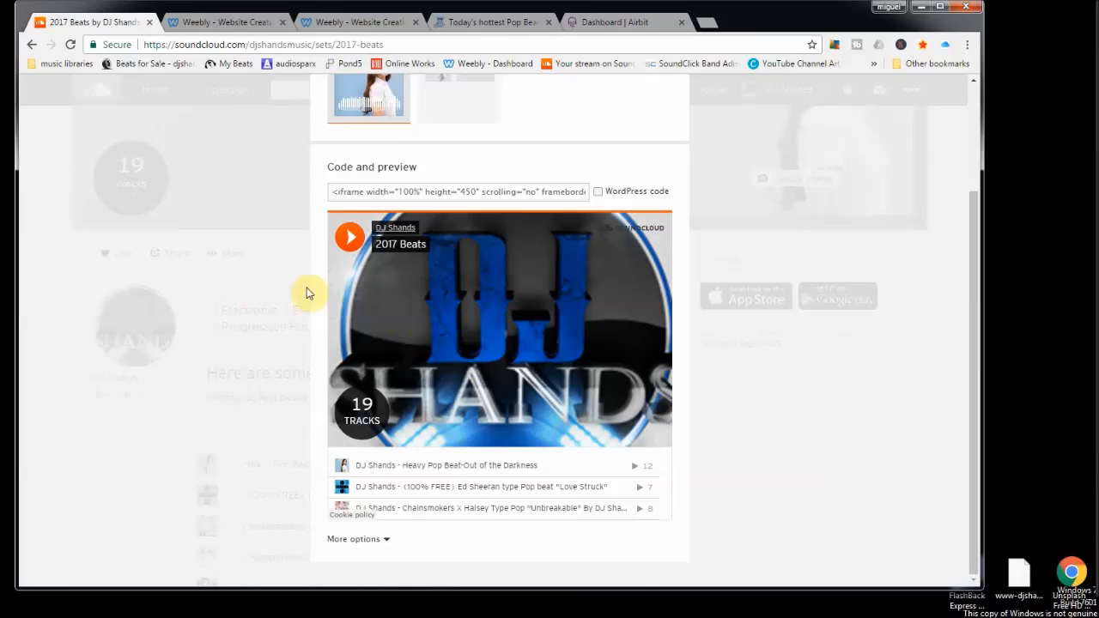
{"action": "scroll", "coordinate": [395, 296], "scroll_direction": "up", "scroll_amount": 3}
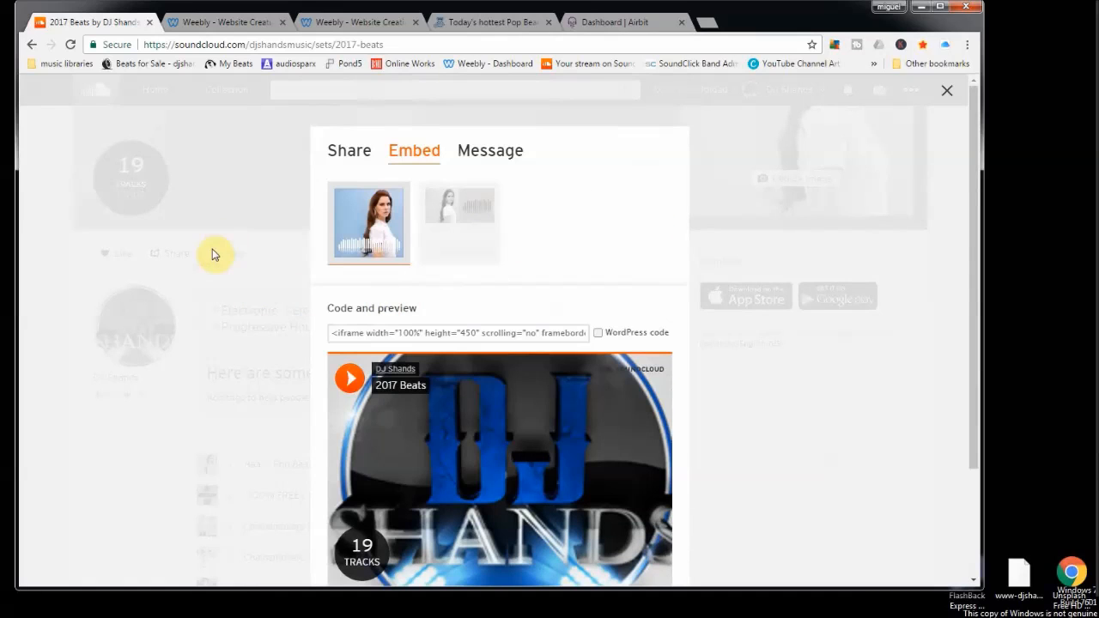
{"action": "left_click", "coordinate": [745, 371]}
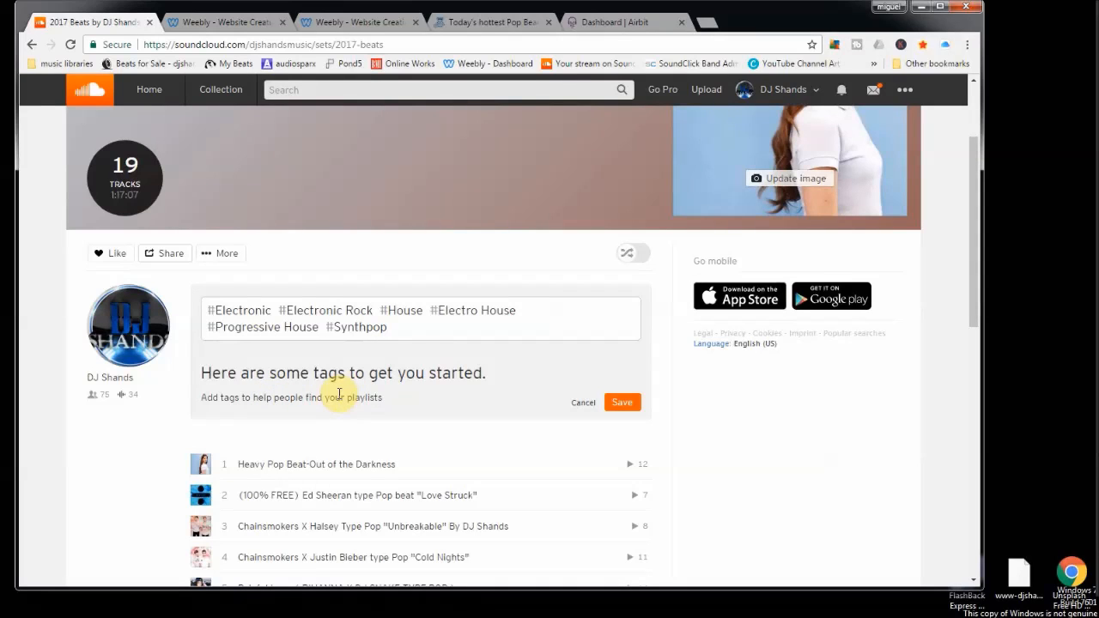
Examine the header, tags and track list of the 2017 Beats playlist
{"action": "scroll", "coordinate": [341, 400], "scroll_direction": "down", "scroll_amount": 1}
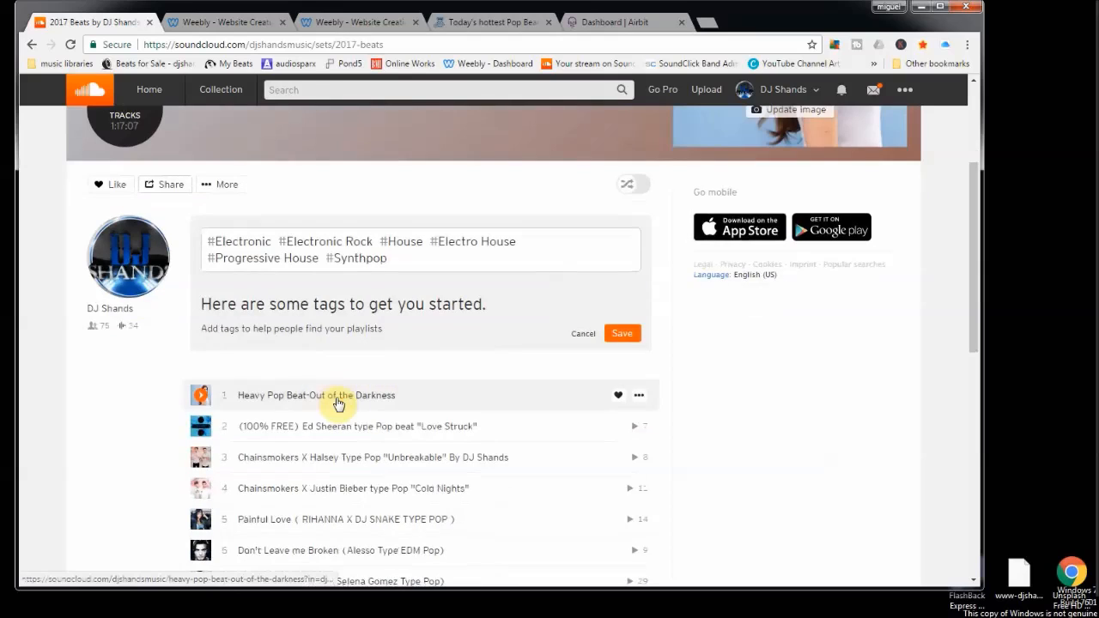
{"action": "scroll", "coordinate": [330, 266], "scroll_direction": "down", "scroll_amount": 2}
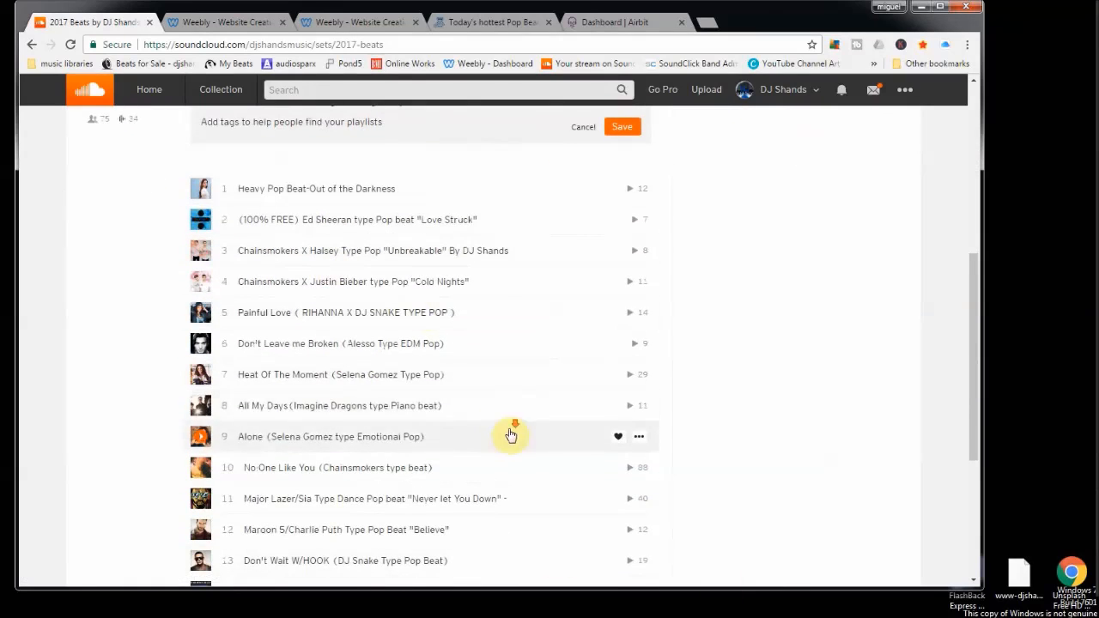
{"action": "scroll", "coordinate": [532, 430], "scroll_direction": "down", "scroll_amount": 3}
{"action": "scroll", "coordinate": [369, 378], "scroll_direction": "up", "scroll_amount": 8}
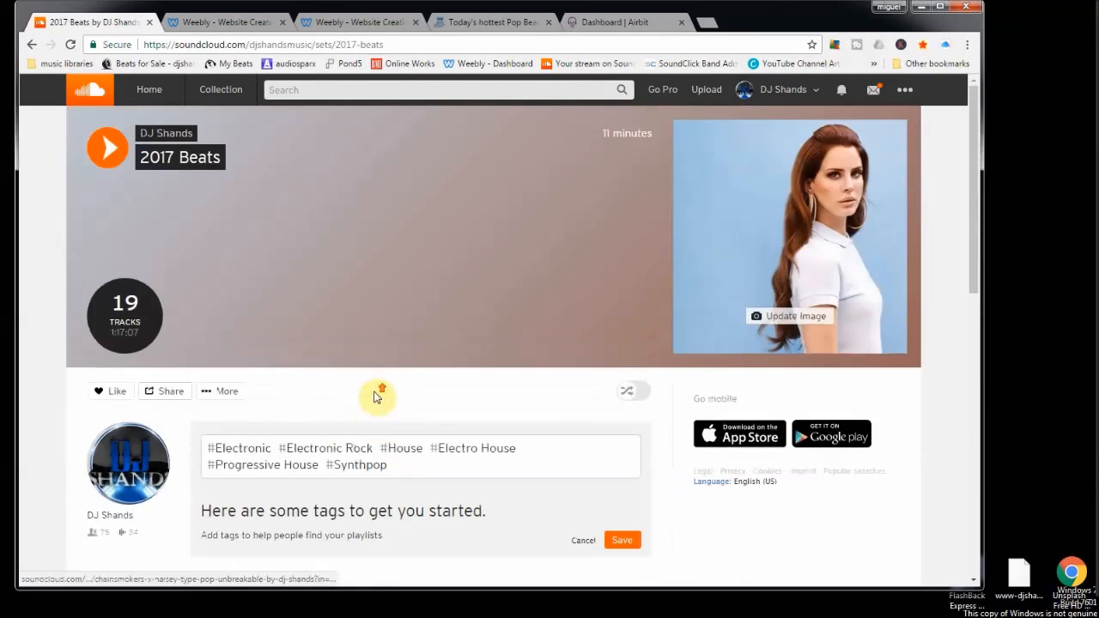
{"action": "scroll", "coordinate": [384, 420], "scroll_direction": "down", "scroll_amount": 2}
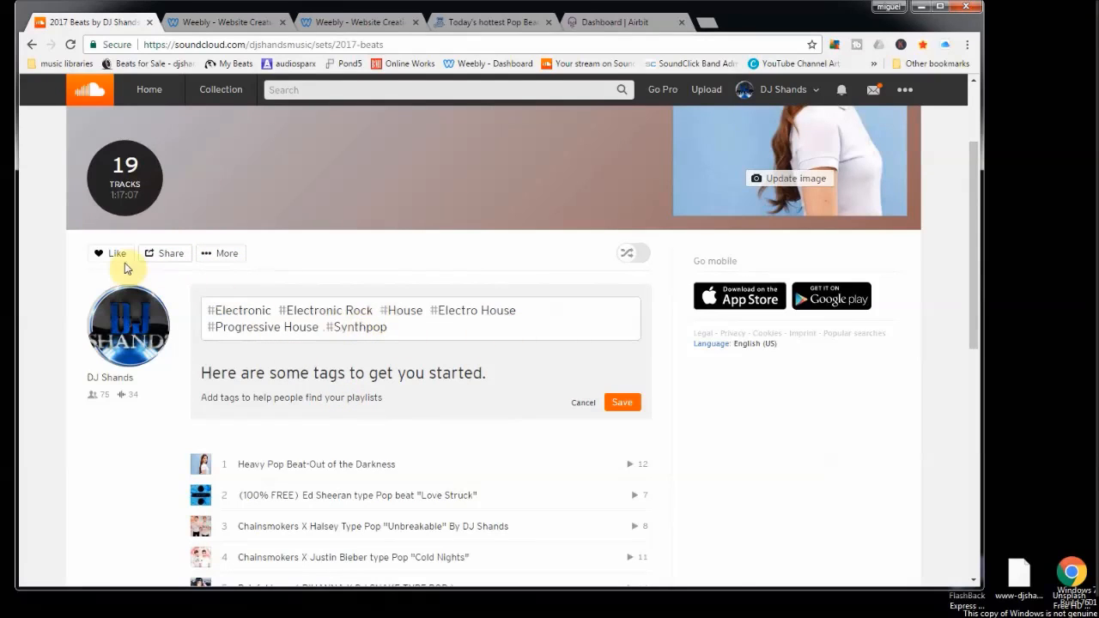
{"action": "scroll", "coordinate": [133, 266], "scroll_direction": "up", "scroll_amount": 2}
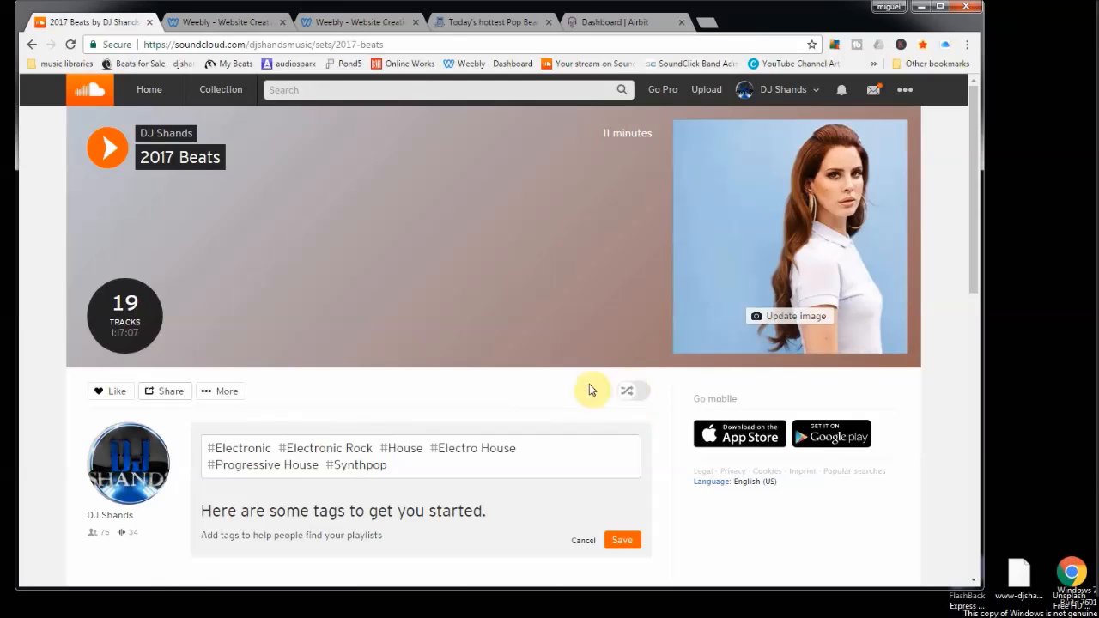
{"action": "scroll", "coordinate": [179, 410], "scroll_direction": "down", "scroll_amount": 1}
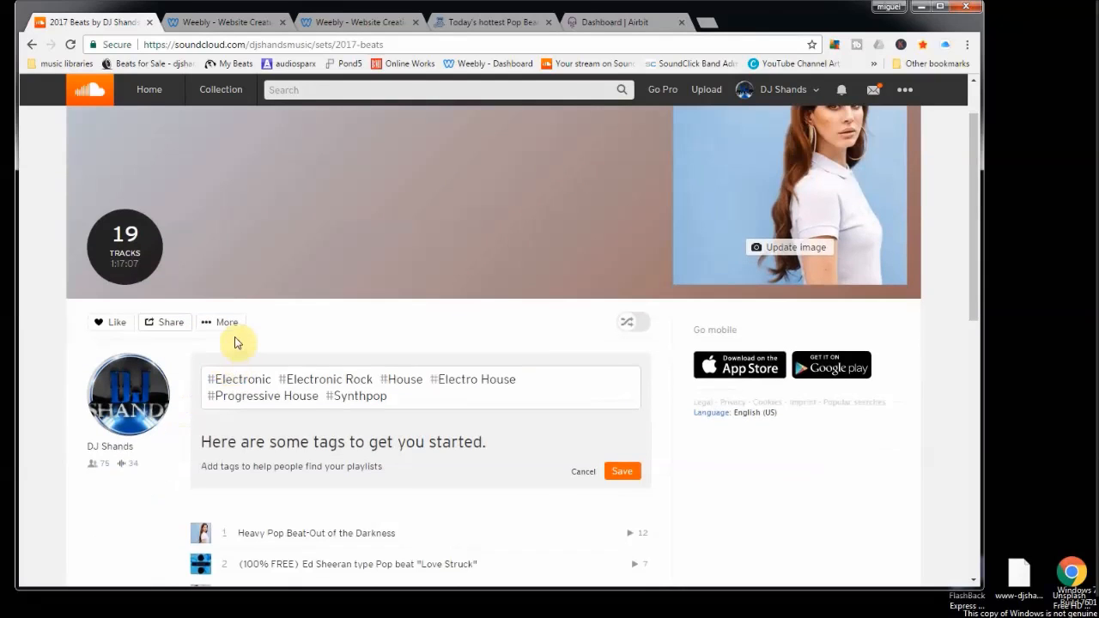
Open the embed options for sharing the 2017 Beats playlist and copy its iframe code
{"action": "left_click", "coordinate": [171, 325]}
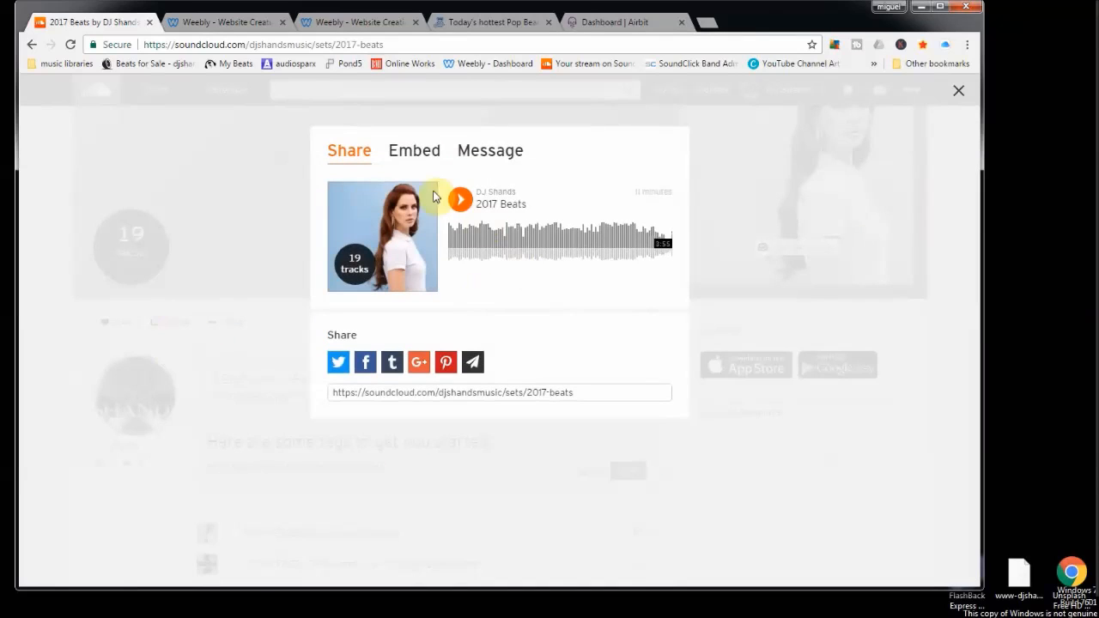
{"action": "left_click", "coordinate": [421, 154]}
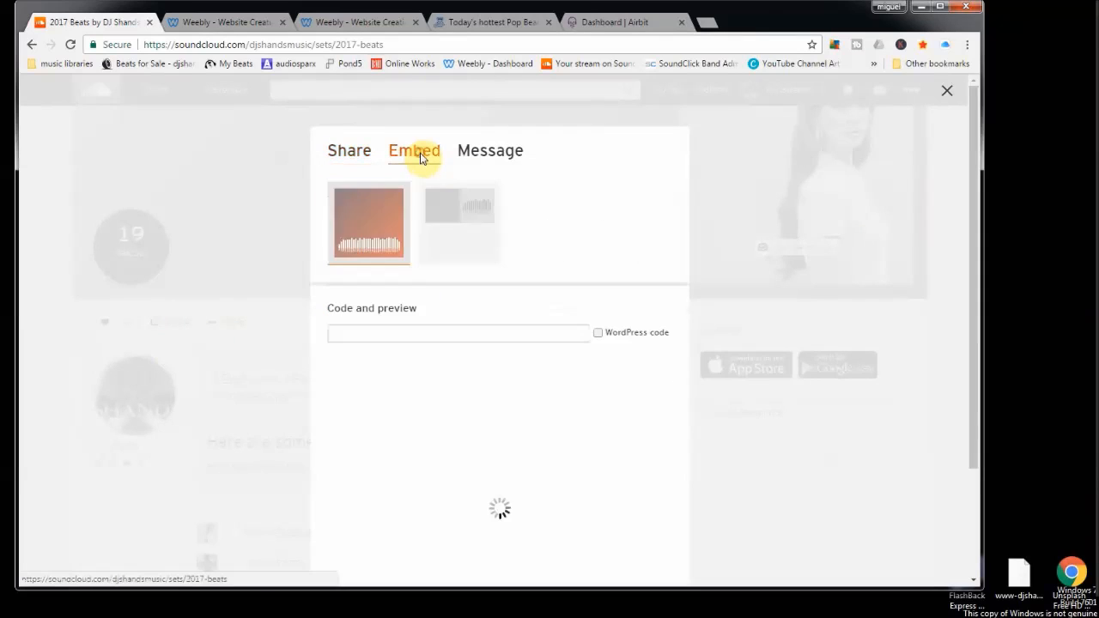
{"action": "left_click", "coordinate": [426, 334]}
{"action": "right_click", "coordinate": [426, 335]}
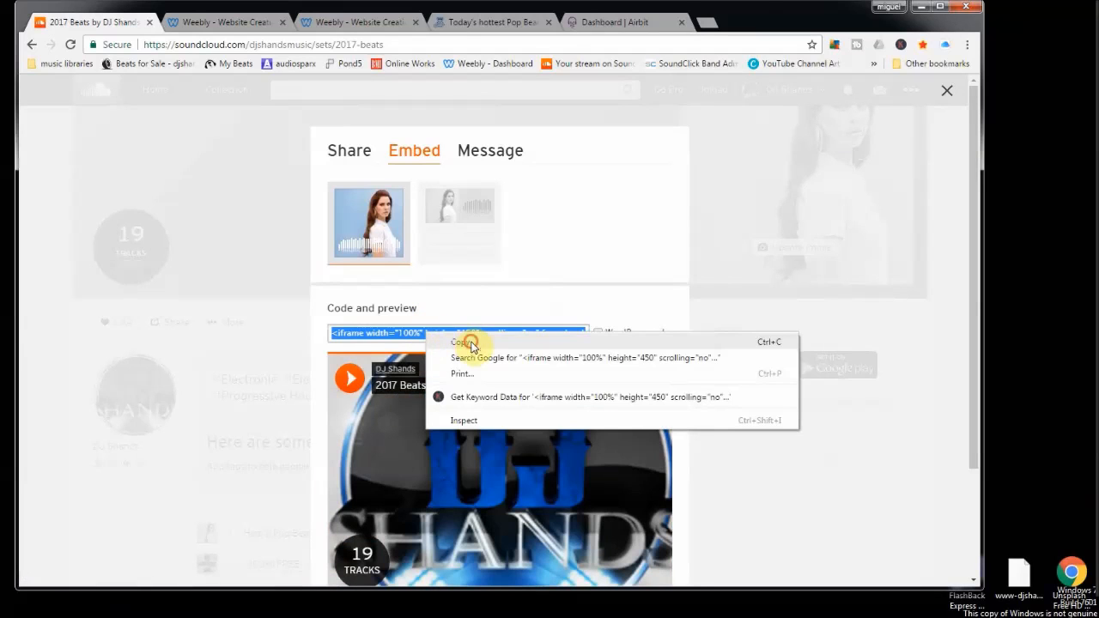
{"action": "left_click", "coordinate": [464, 342]}
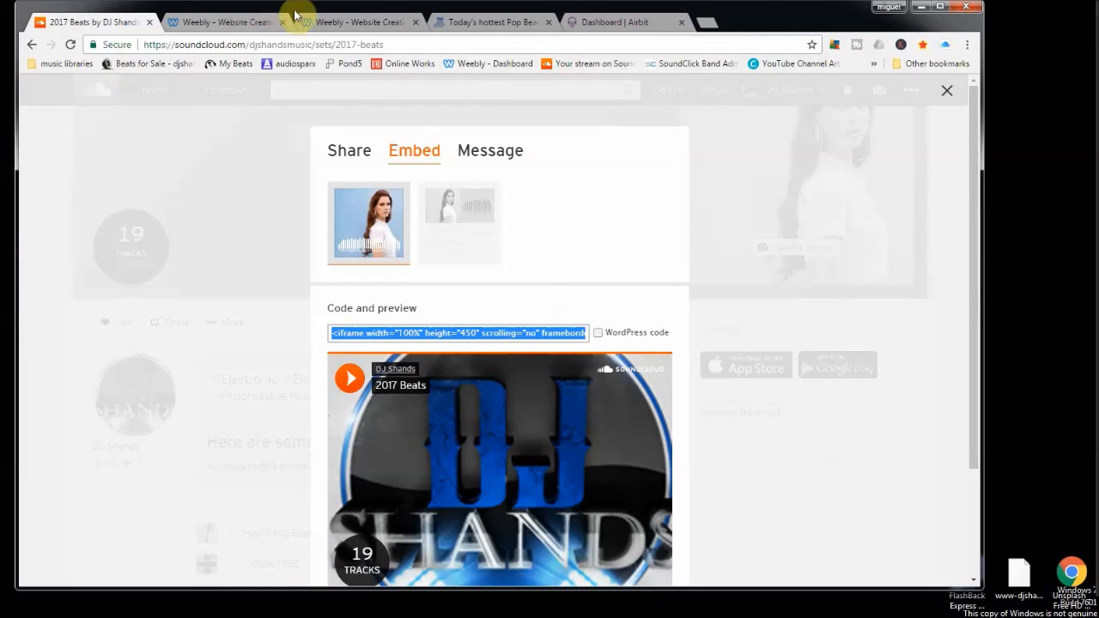
Switch to the Weebly editor and add an Embed Code element directly below the beat store player
{"action": "left_click", "coordinate": [239, 19]}
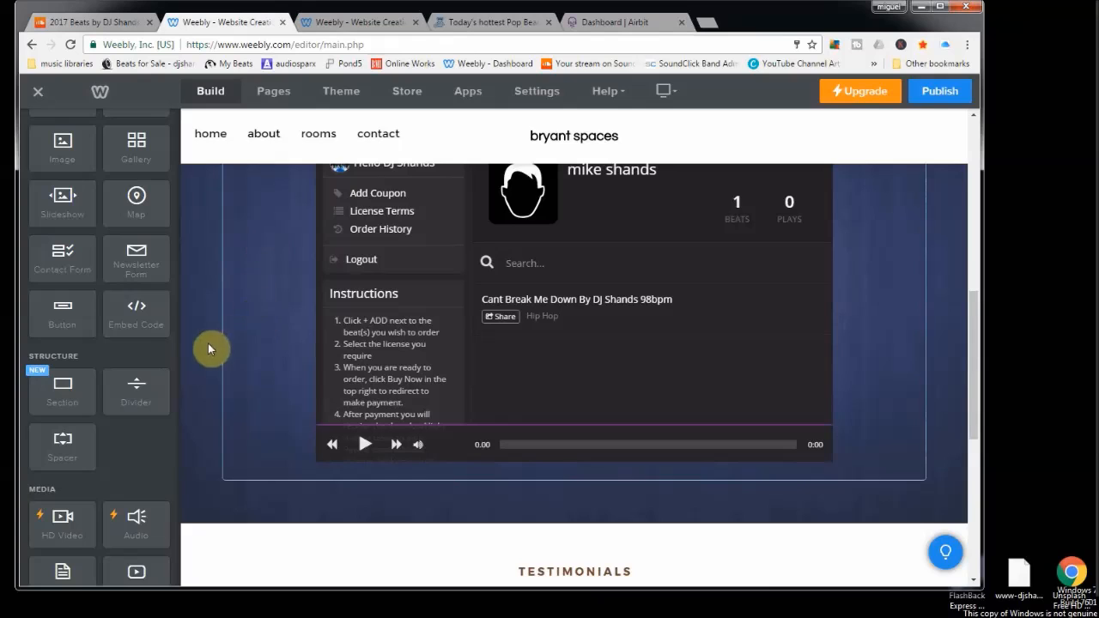
{"action": "scroll", "coordinate": [207, 348], "scroll_direction": "down", "scroll_amount": 1}
{"action": "left_click_drag", "start_coordinate": [135, 309], "coordinate": [519, 397]}
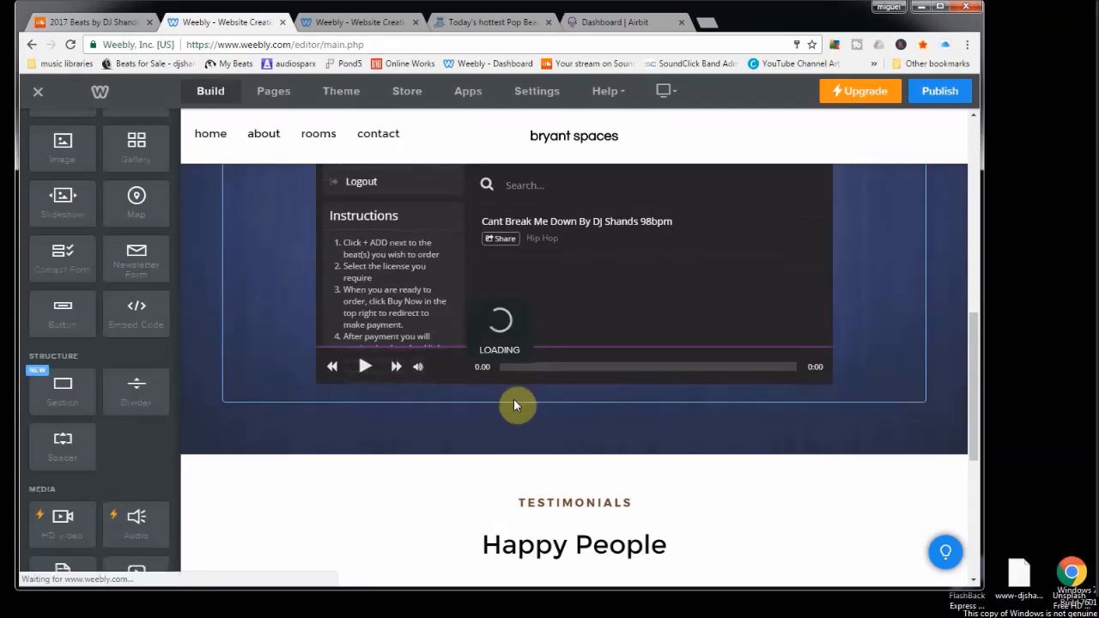
Replace the new element's placeholder HTML with the copied SoundCloud iframe code and close its Custom HTML settings
{"action": "left_click", "coordinate": [404, 425]}
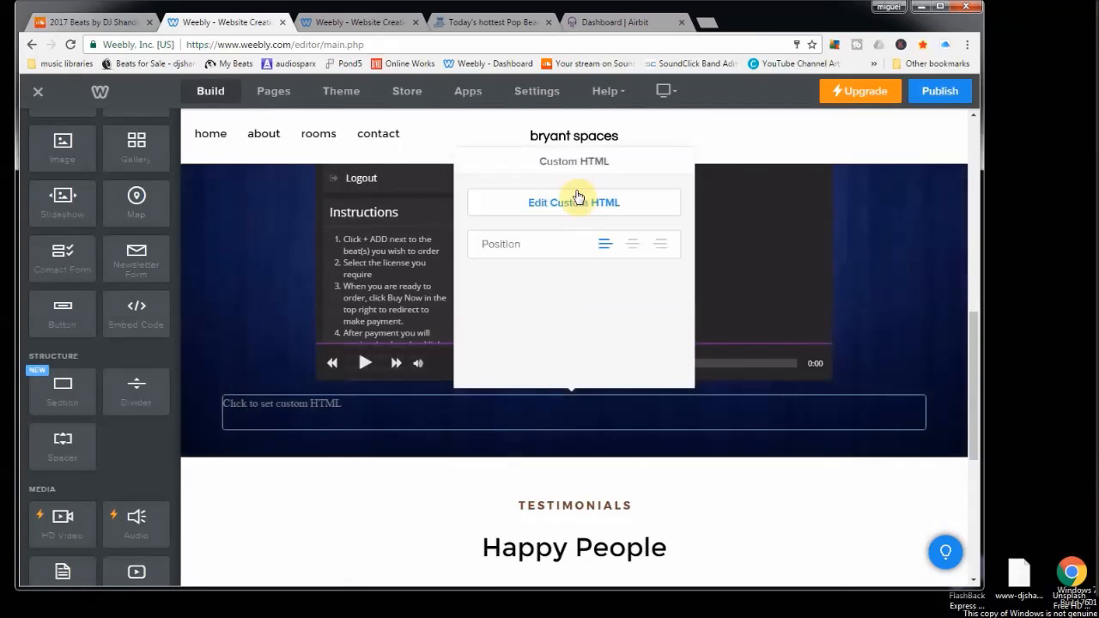
{"action": "left_click", "coordinate": [576, 207]}
{"action": "right_click", "coordinate": [391, 439]}
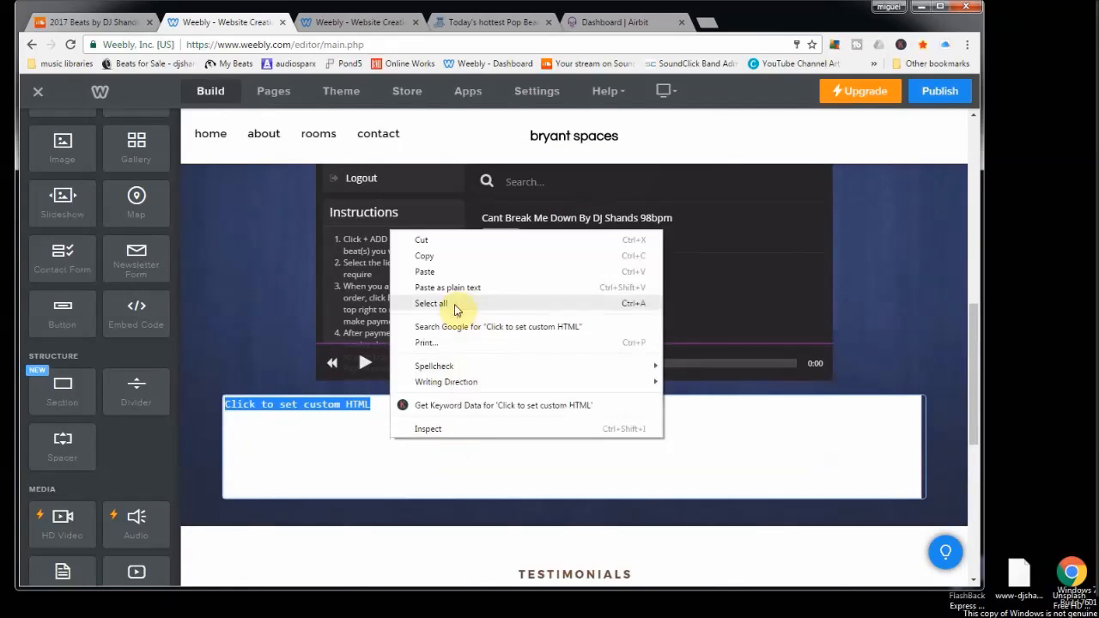
{"action": "left_click", "coordinate": [444, 268]}
{"action": "left_click", "coordinate": [918, 336]}
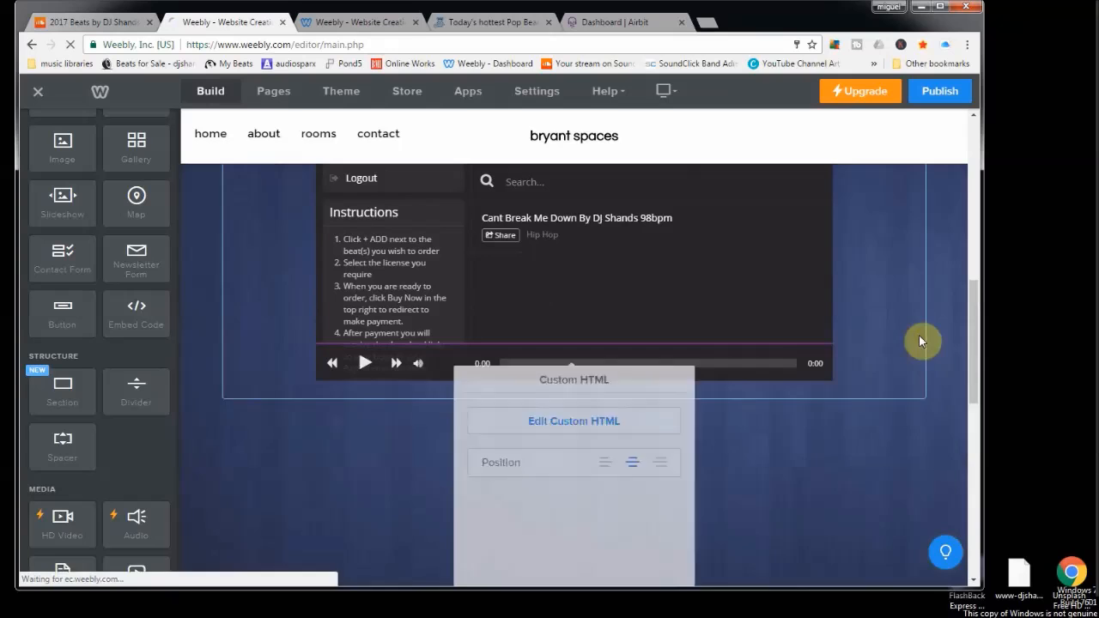
{"action": "scroll", "coordinate": [956, 443], "scroll_direction": "down", "scroll_amount": 3}
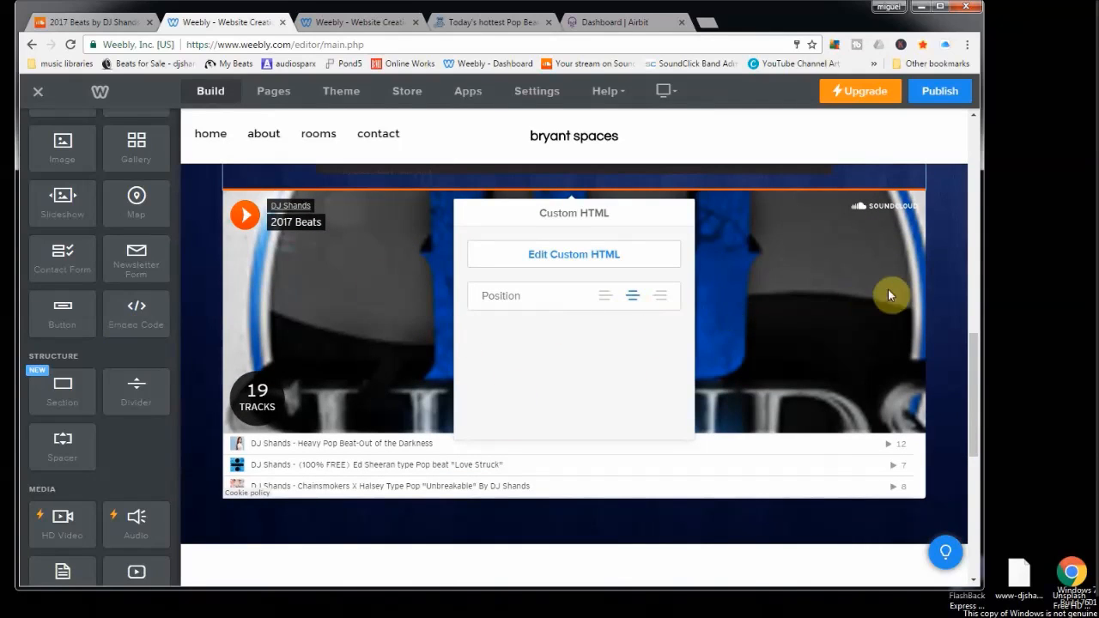
{"action": "left_click", "coordinate": [948, 305]}
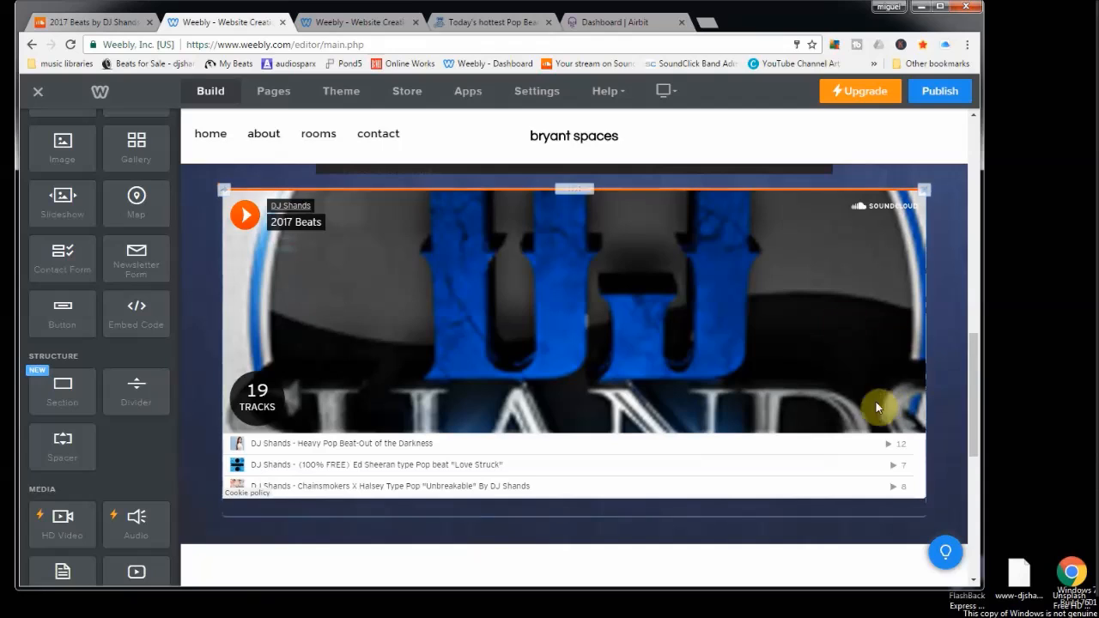
Examine the embedded SoundCloud playlist and the sections around it on the page
{"action": "scroll", "coordinate": [567, 343], "scroll_direction": "down", "scroll_amount": 2}
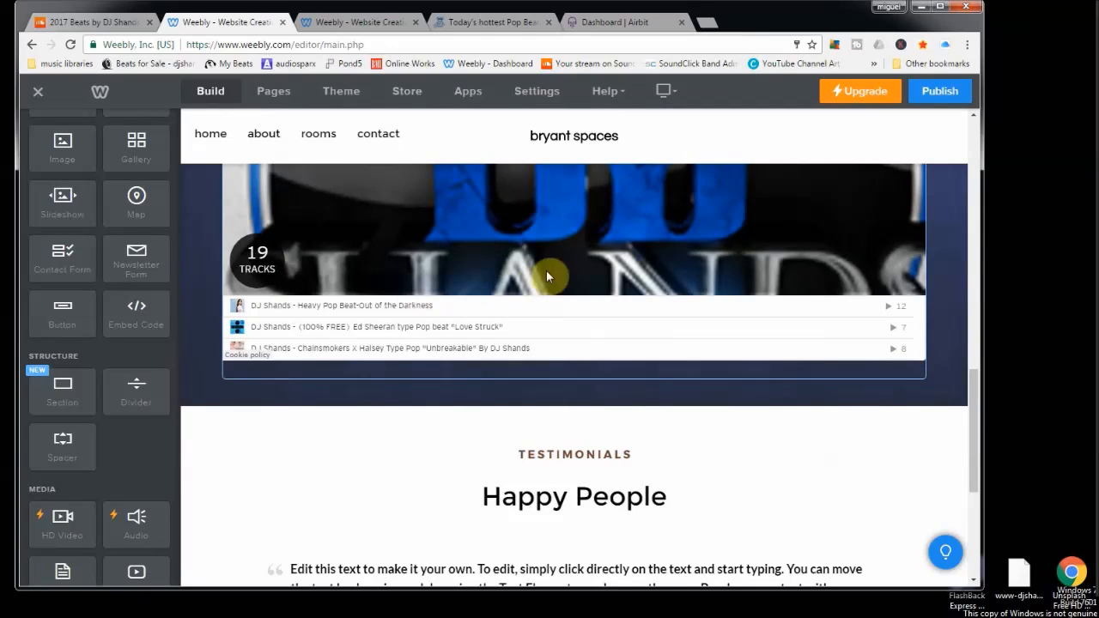
{"action": "scroll", "coordinate": [546, 271], "scroll_direction": "down", "scroll_amount": 3}
{"action": "scroll", "coordinate": [682, 302], "scroll_direction": "up", "scroll_amount": 5}
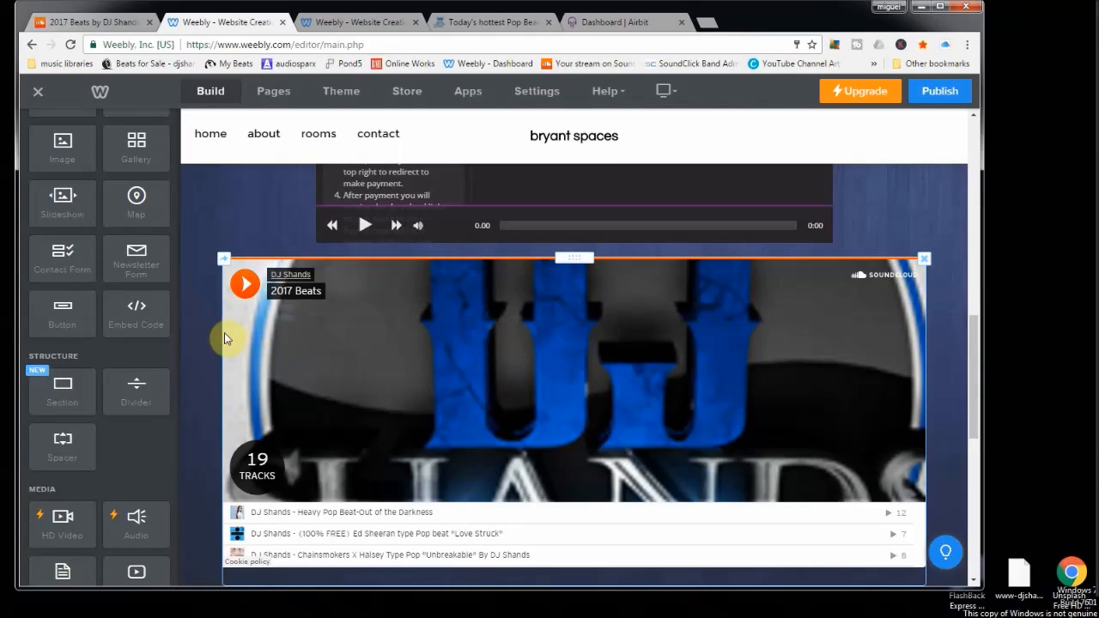
{"action": "scroll", "coordinate": [225, 337], "scroll_direction": "down", "scroll_amount": 1}
{"action": "scroll", "coordinate": [226, 335], "scroll_direction": "down", "scroll_amount": 2}
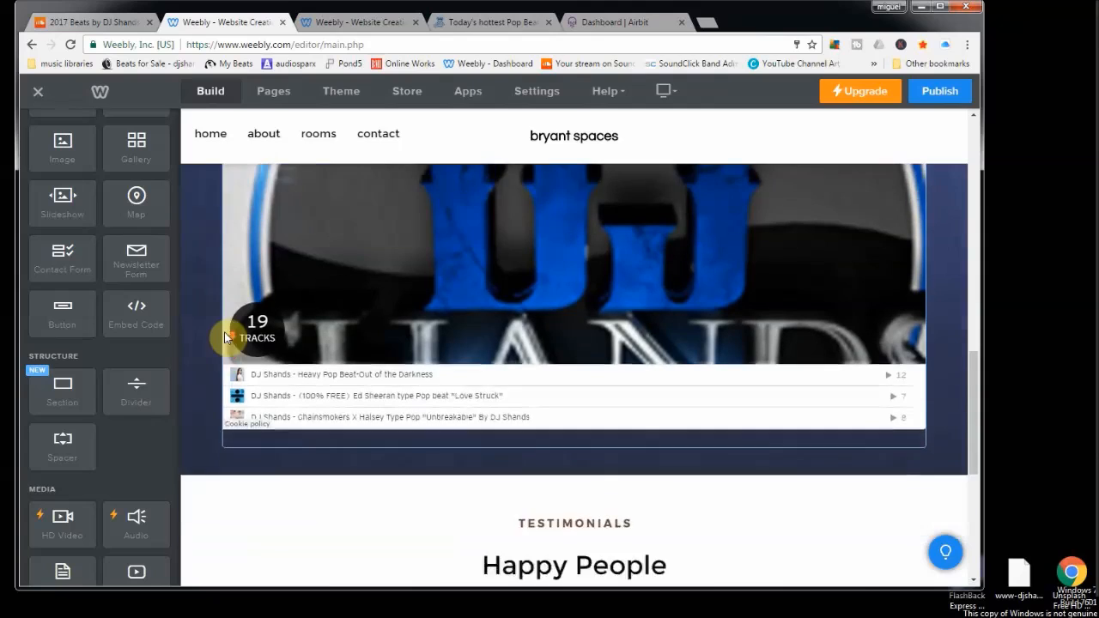
Open the App Center and search it for "music"
{"action": "left_click", "coordinate": [472, 99]}
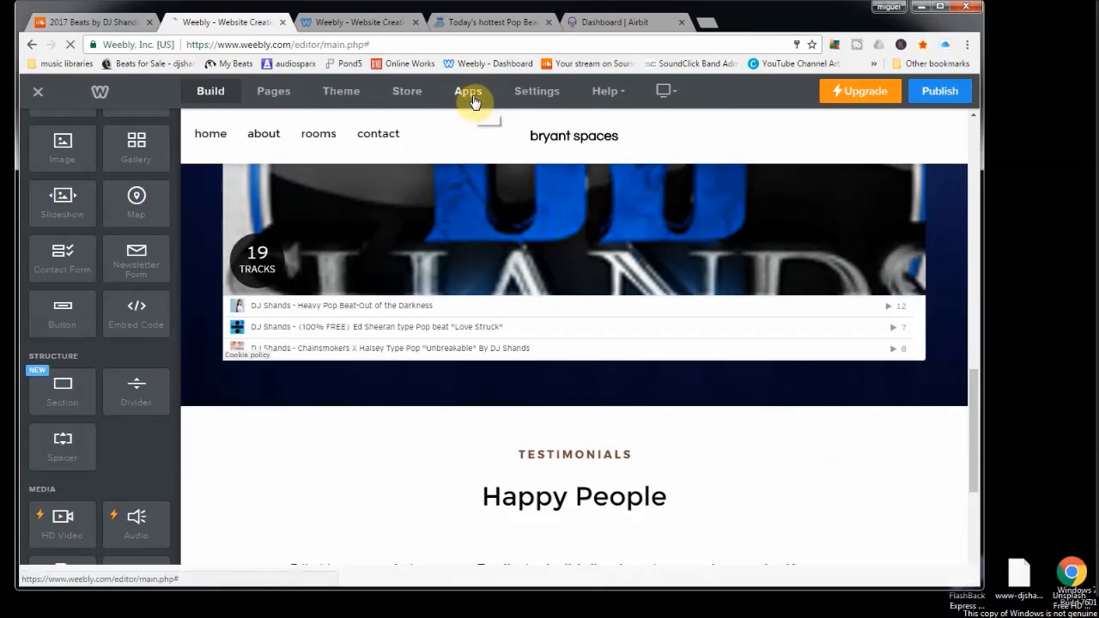
{"action": "left_click", "coordinate": [460, 197]}
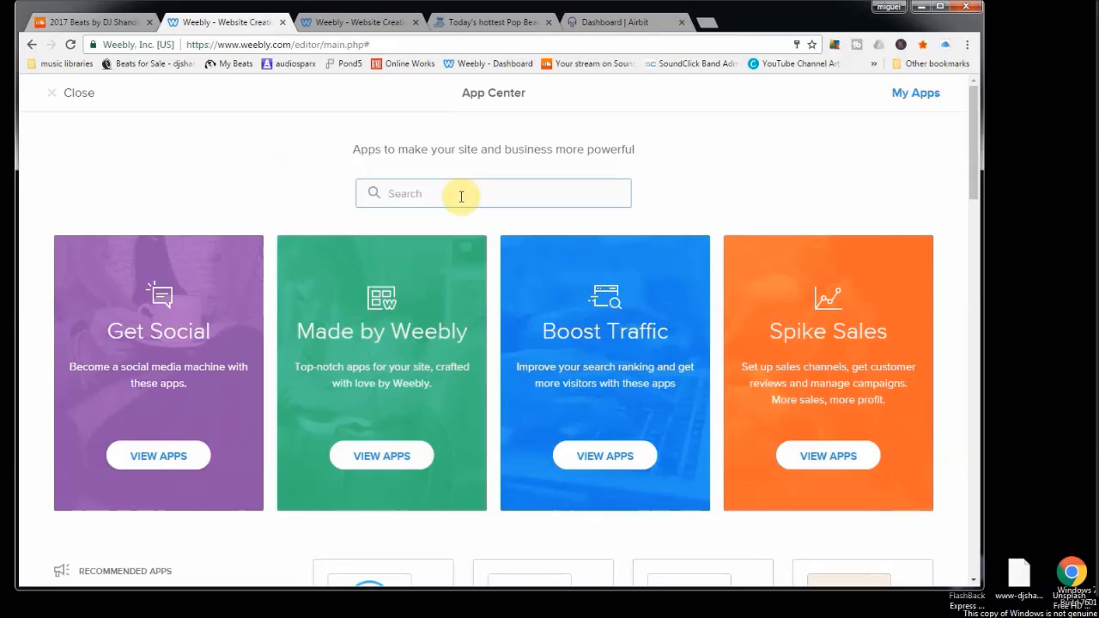
{"action": "key", "text": "Return"}
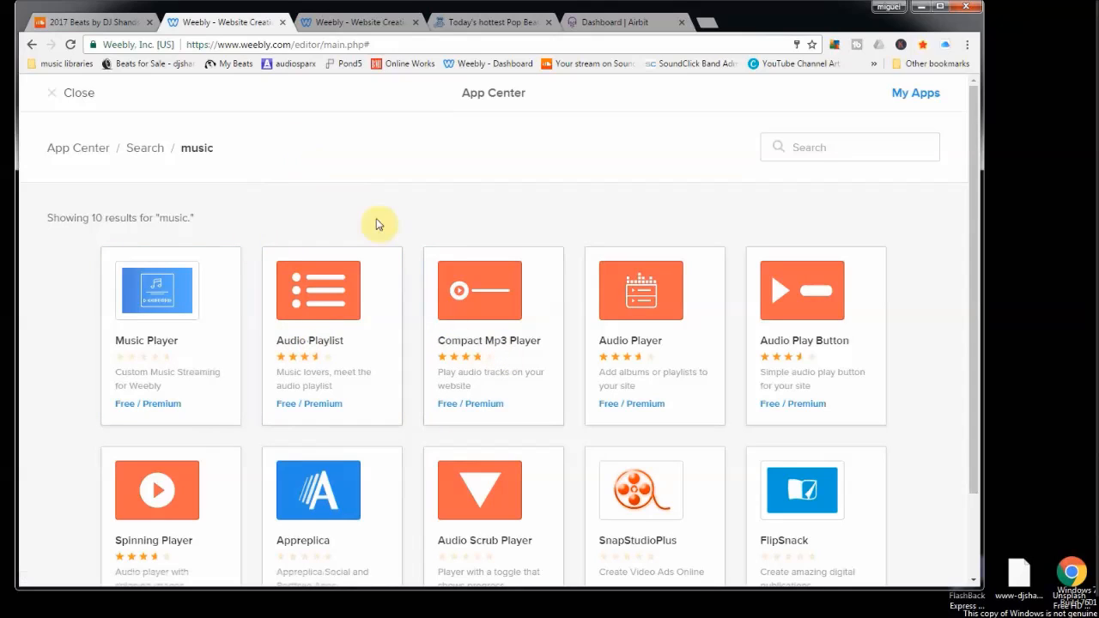
Search the App Center for "music store" and look through the listed apps
{"action": "left_click", "coordinate": [795, 151]}
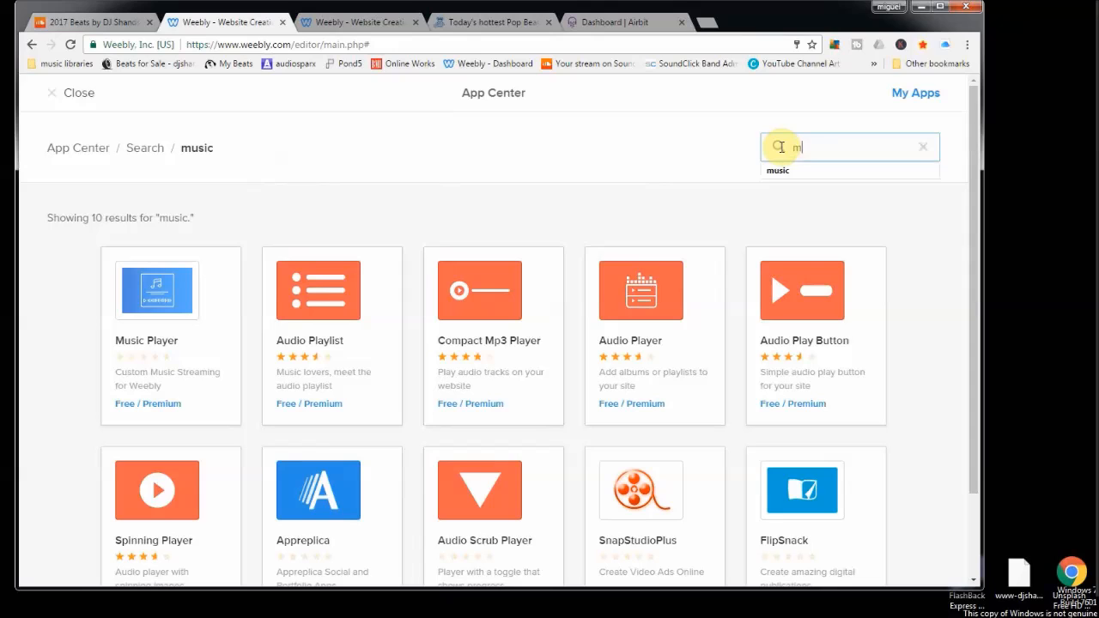
{"action": "key", "text": "Return"}
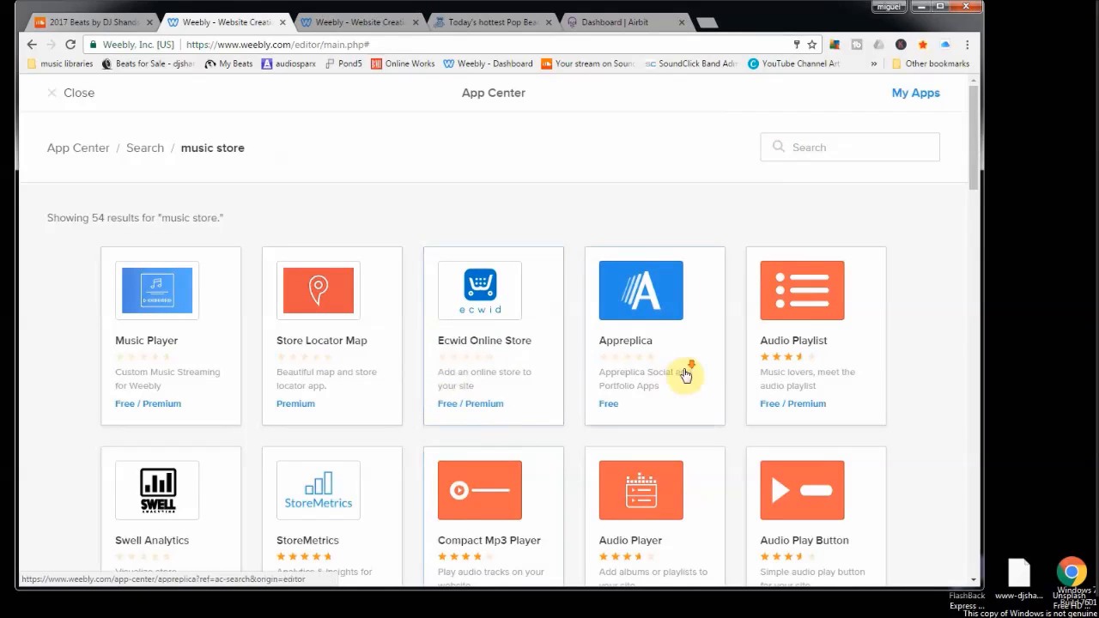
{"action": "scroll", "coordinate": [685, 376], "scroll_direction": "down", "scroll_amount": 3}
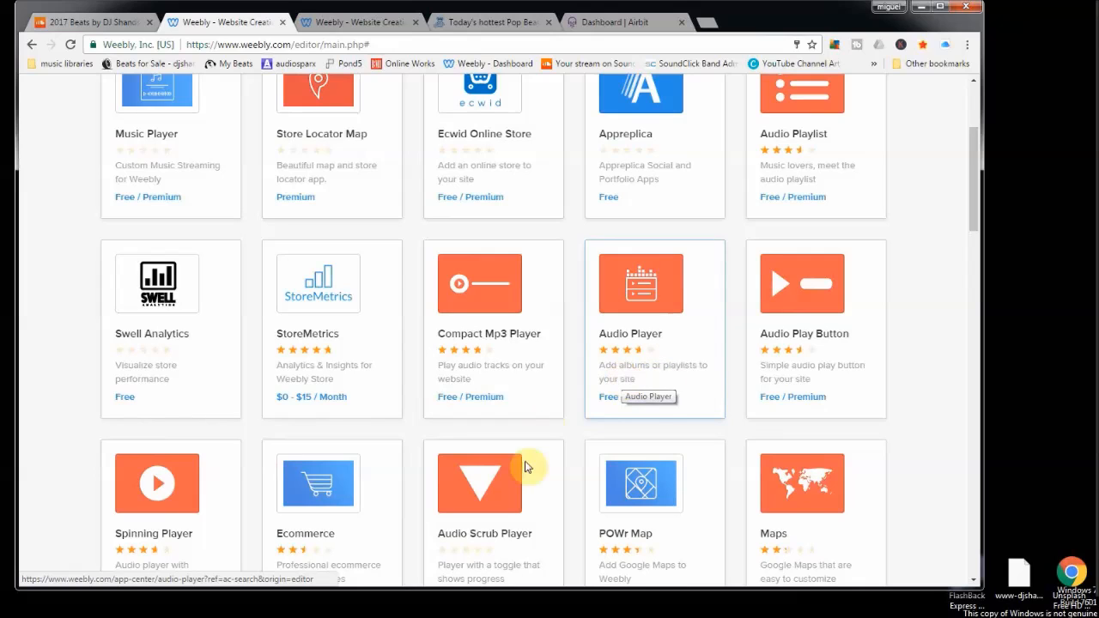
{"action": "scroll", "coordinate": [553, 296], "scroll_direction": "up", "scroll_amount": 3}
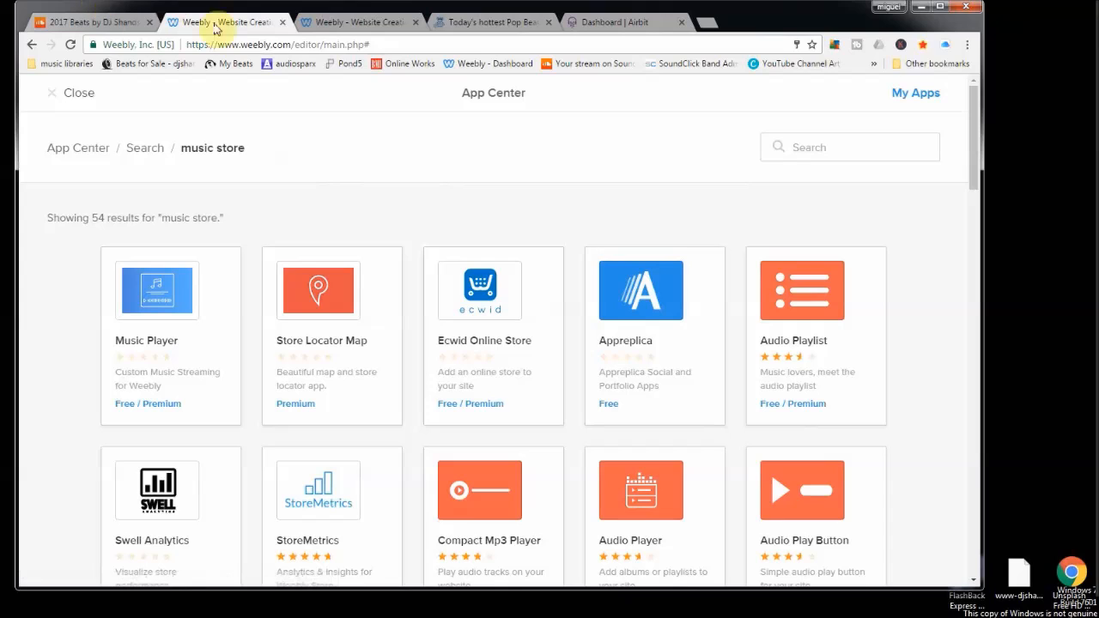
Close the browser tab showing the App Center and switch to the SoundCloud playlist's embed dialog
{"action": "left_click", "coordinate": [283, 24]}
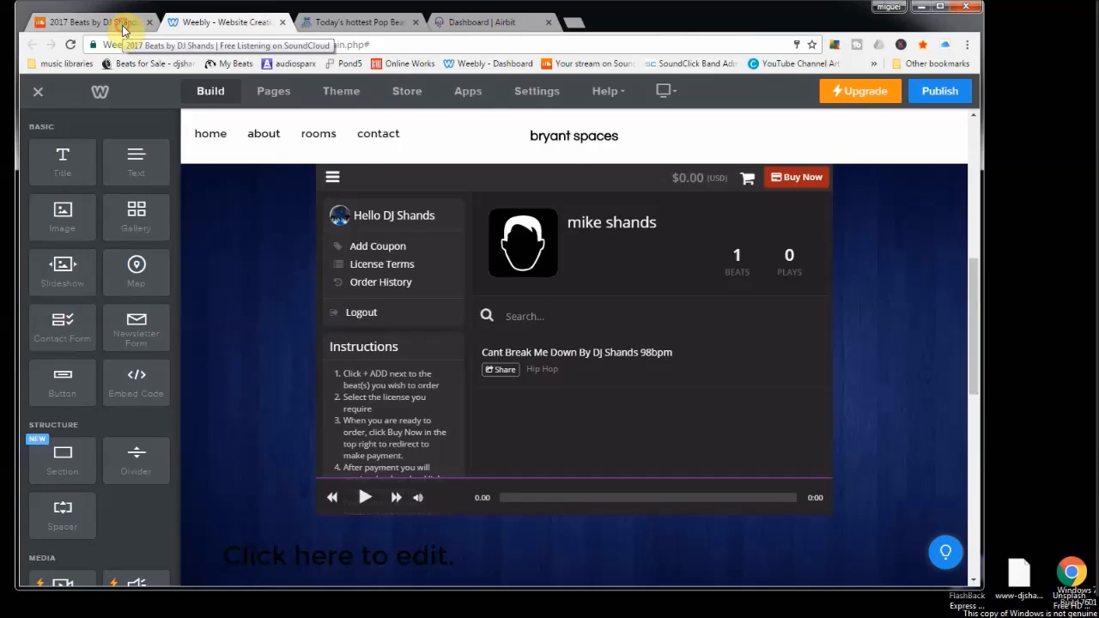
{"action": "left_click", "coordinate": [123, 27]}
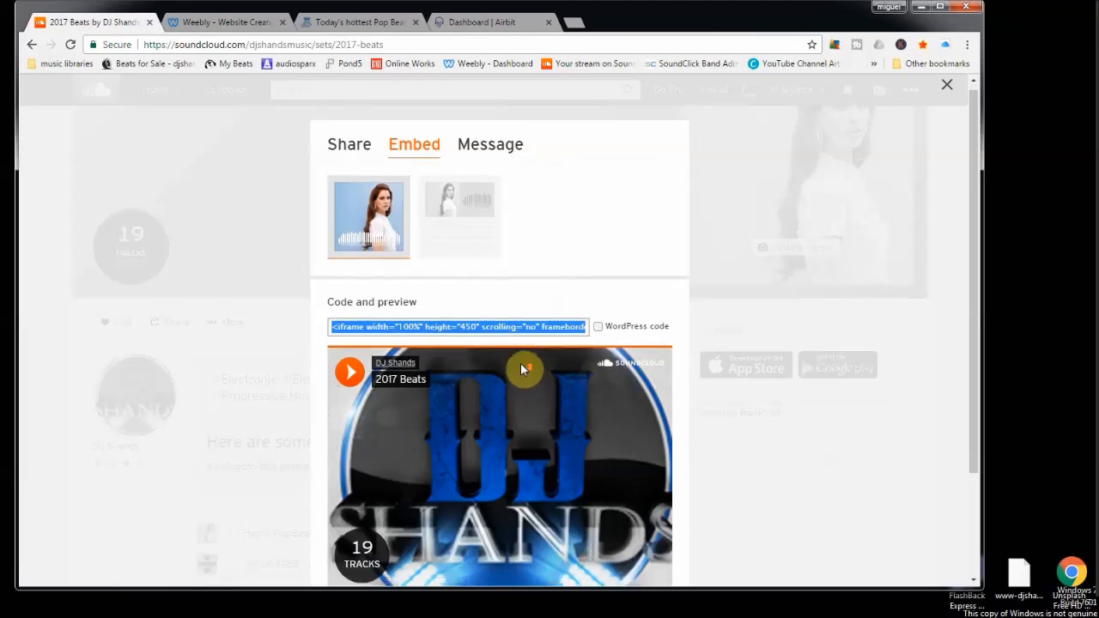
Close the browser tab showing the SoundCloud playlist's embed dialog
{"action": "scroll", "coordinate": [520, 362], "scroll_direction": "down", "scroll_amount": 2}
{"action": "scroll", "coordinate": [323, 392], "scroll_direction": "up", "scroll_amount": 2}
{"action": "left_click", "coordinate": [266, 208]}
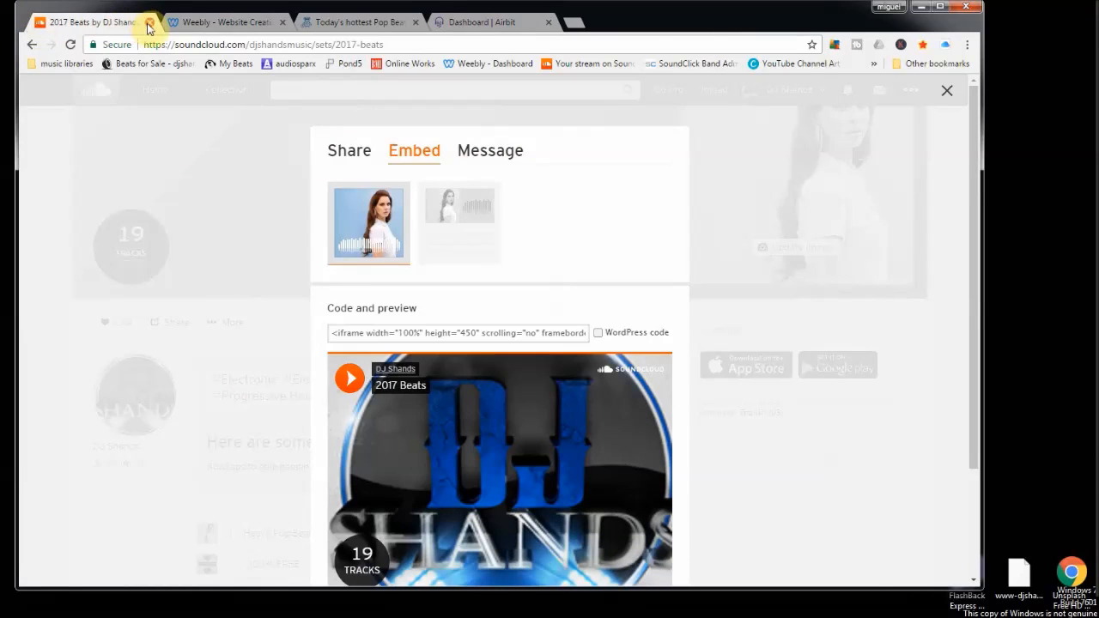
{"action": "left_click", "coordinate": [147, 23]}
Examine the embedded beat store, the header image and the newsletter form on the Weebly page
{"action": "scroll", "coordinate": [591, 433], "scroll_direction": "down", "scroll_amount": 2}
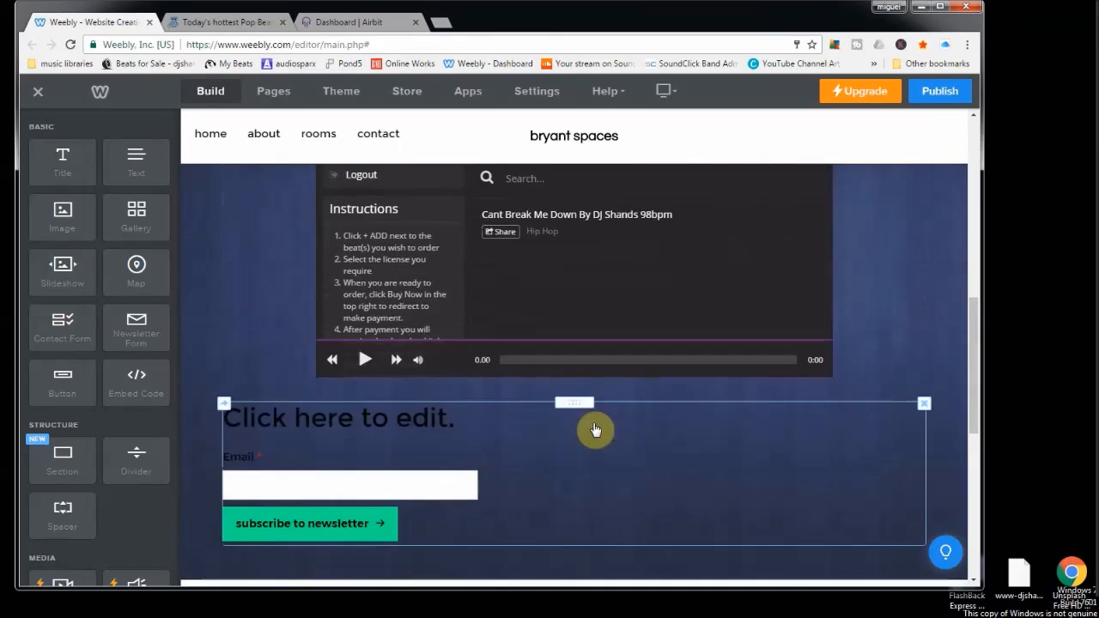
{"action": "scroll", "coordinate": [596, 442], "scroll_direction": "down", "scroll_amount": 2}
{"action": "scroll", "coordinate": [589, 430], "scroll_direction": "up", "scroll_amount": 5}
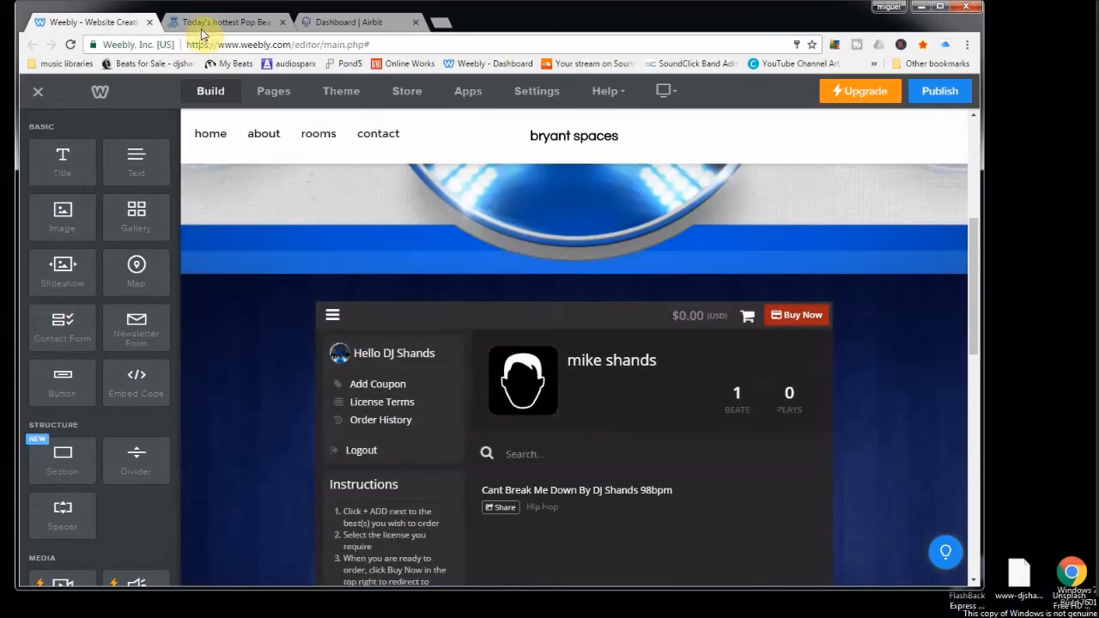
{"action": "left_click", "coordinate": [204, 24]}
{"action": "left_click", "coordinate": [79, 21]}
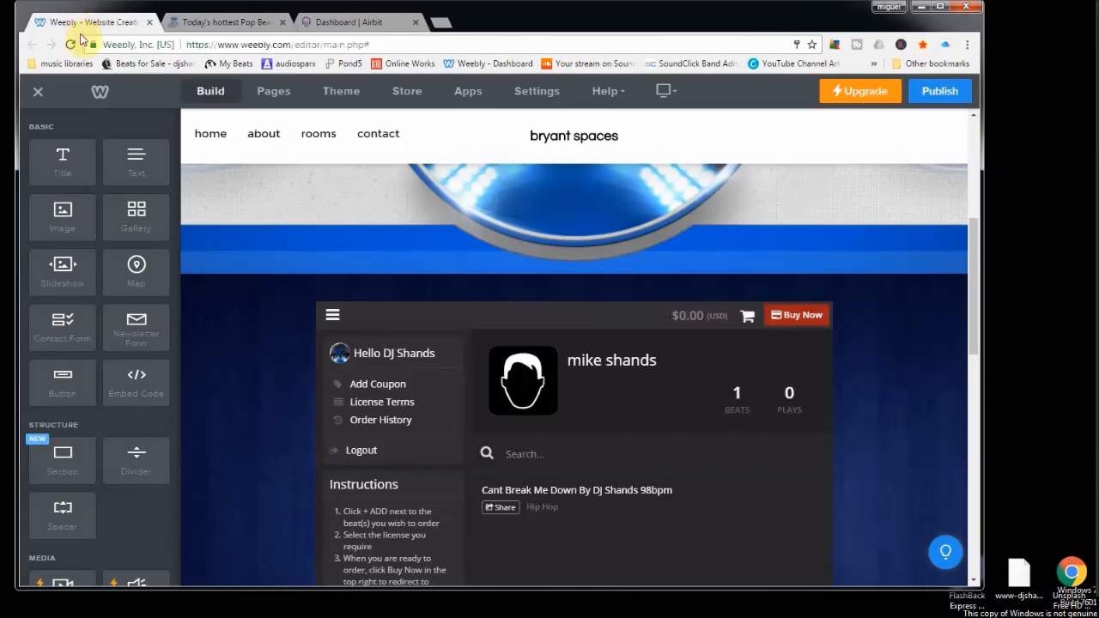
{"action": "scroll", "coordinate": [470, 420], "scroll_direction": "down", "scroll_amount": 3}
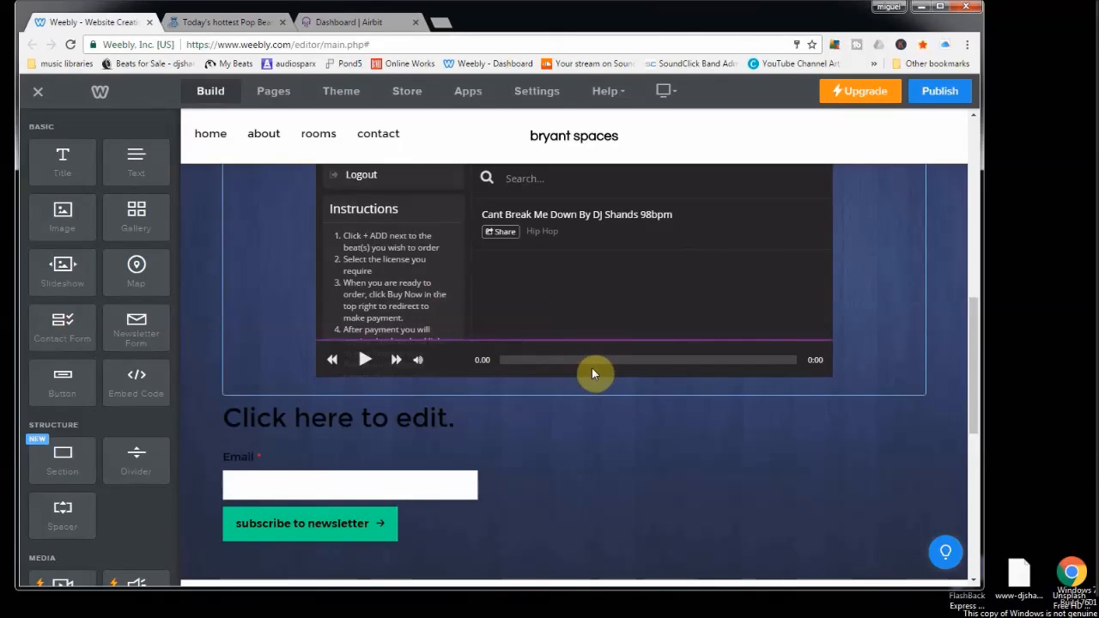
{"action": "scroll", "coordinate": [591, 367], "scroll_direction": "down", "scroll_amount": 2}
{"action": "scroll", "coordinate": [591, 368], "scroll_direction": "up", "scroll_amount": 4}
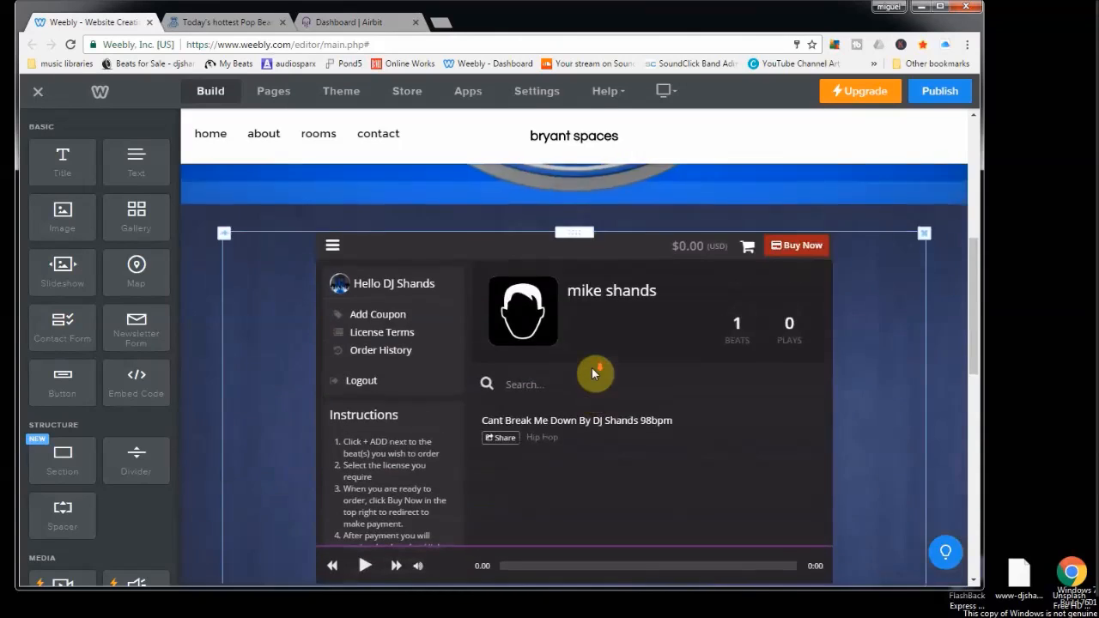
{"action": "scroll", "coordinate": [591, 368], "scroll_direction": "down", "scroll_amount": 10}
{"action": "scroll", "coordinate": [591, 368], "scroll_direction": "up", "scroll_amount": 10}
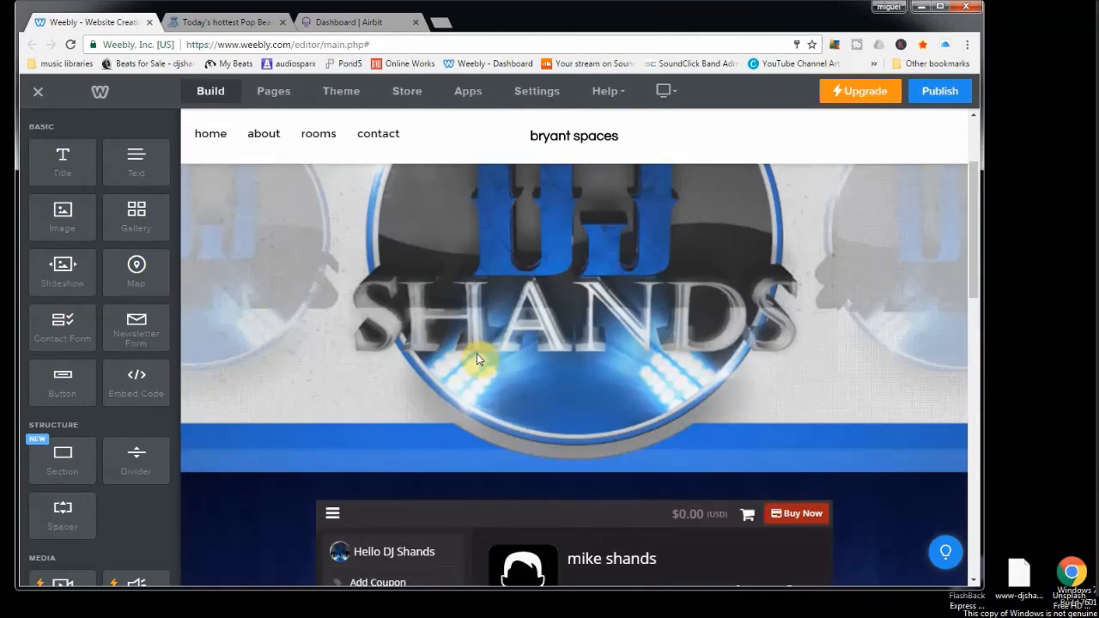
{"action": "scroll", "coordinate": [478, 359], "scroll_direction": "down", "scroll_amount": 4}
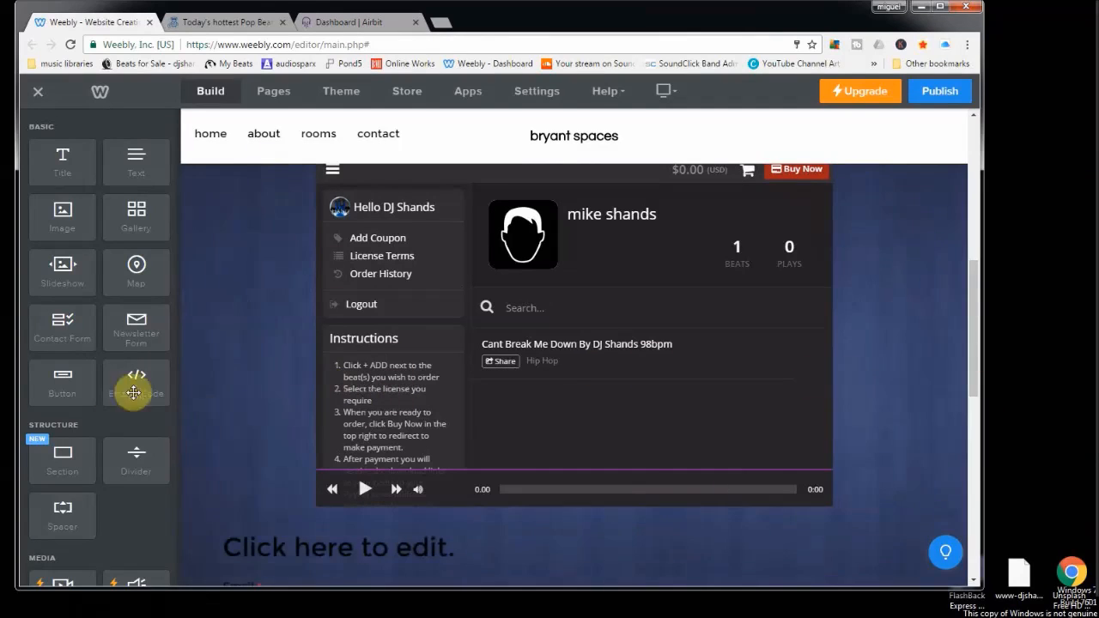
Switch to the djshandsbeats.com site and look through the beats listed in its embedded store player
{"action": "left_click", "coordinate": [230, 24]}
{"action": "scroll", "coordinate": [527, 361], "scroll_direction": "up", "scroll_amount": 4}
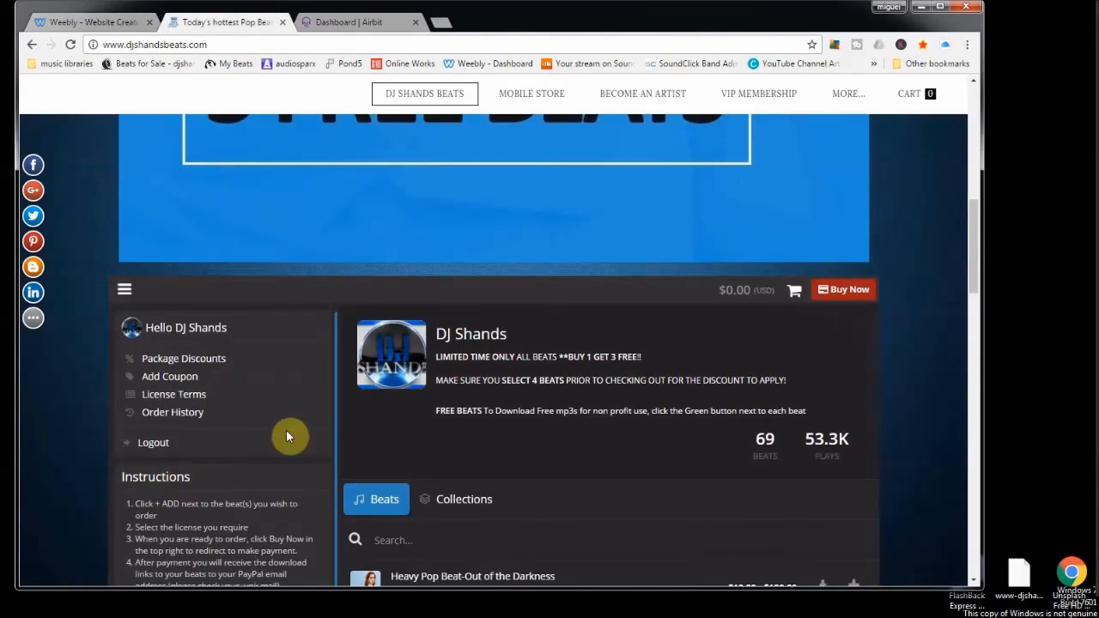
{"action": "scroll", "coordinate": [286, 421], "scroll_direction": "down", "scroll_amount": 2}
{"action": "scroll", "coordinate": [838, 410], "scroll_direction": "down", "scroll_amount": 3}
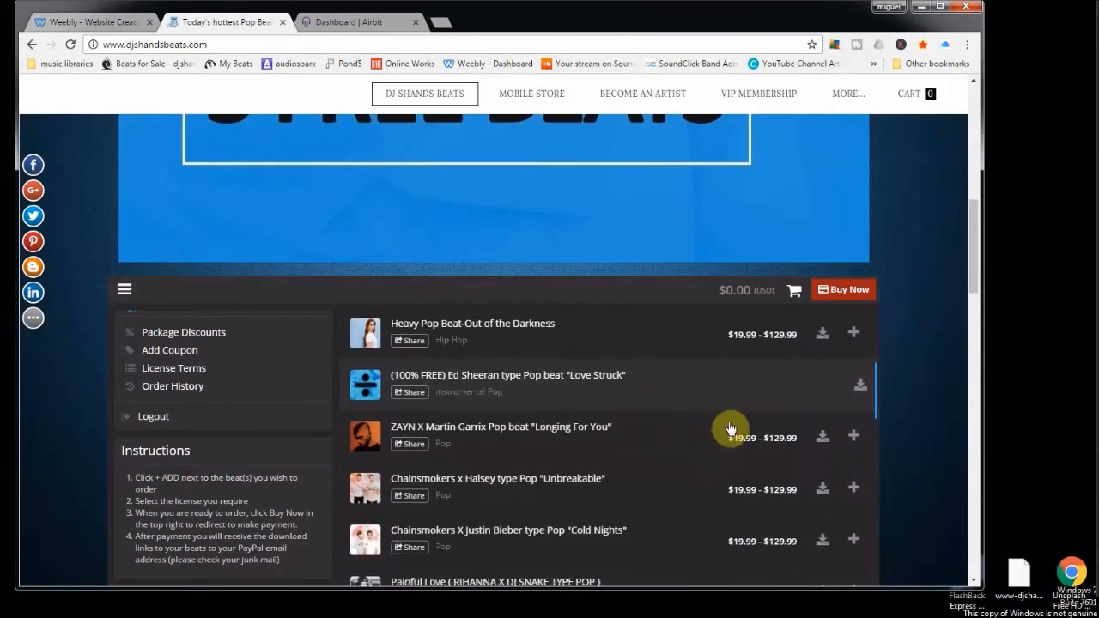
{"action": "scroll", "coordinate": [905, 394], "scroll_direction": "down", "scroll_amount": 2}
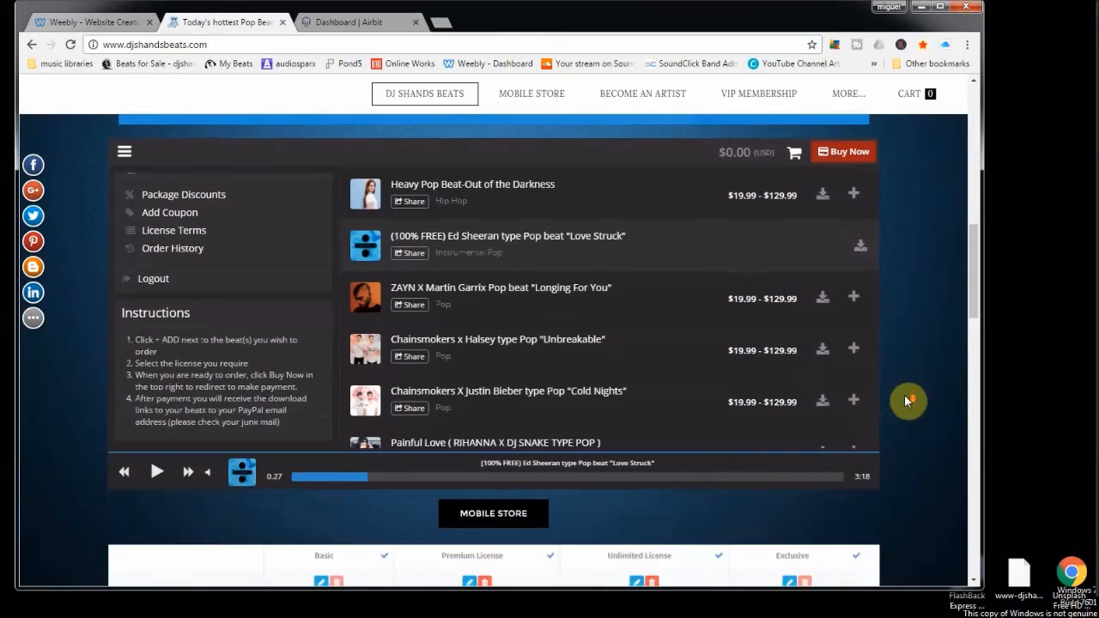
Switch to the Airbit dashboard and make the HTML5 store player responsive
{"action": "left_click", "coordinate": [369, 22]}
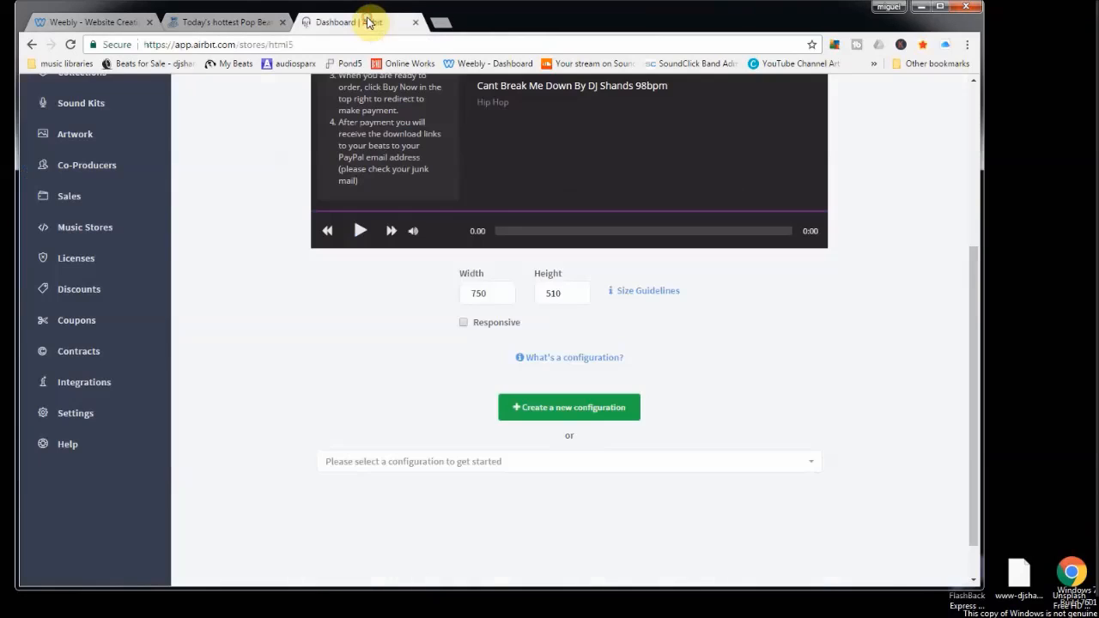
{"action": "scroll", "coordinate": [658, 329], "scroll_direction": "up", "scroll_amount": 3}
{"action": "scroll", "coordinate": [124, 279], "scroll_direction": "up", "scroll_amount": 1}
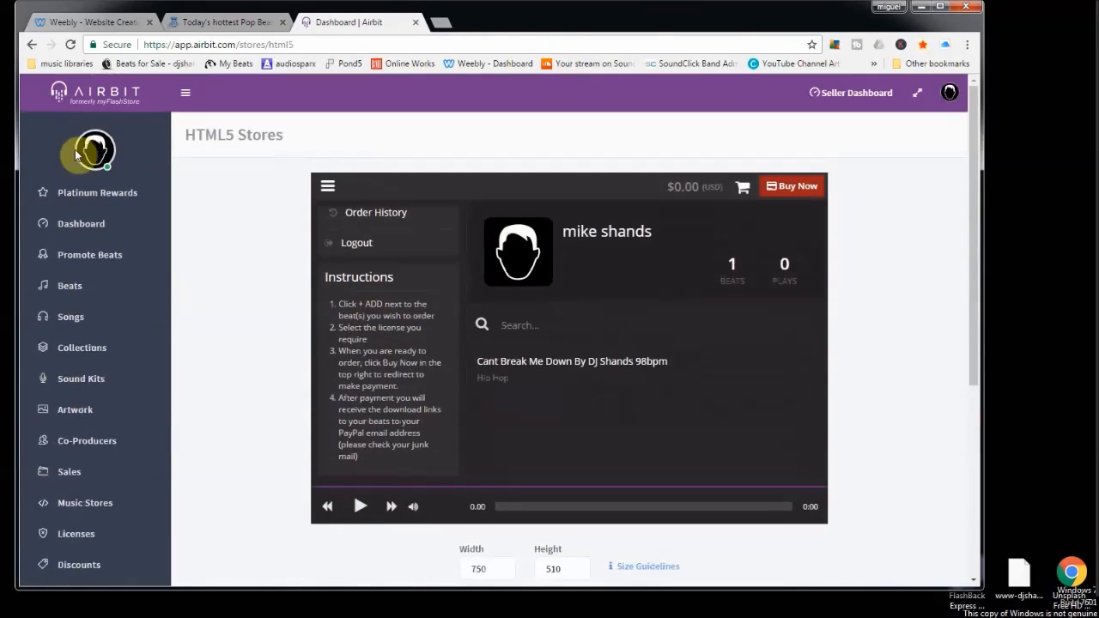
{"action": "scroll", "coordinate": [157, 453], "scroll_direction": "down", "scroll_amount": 3}
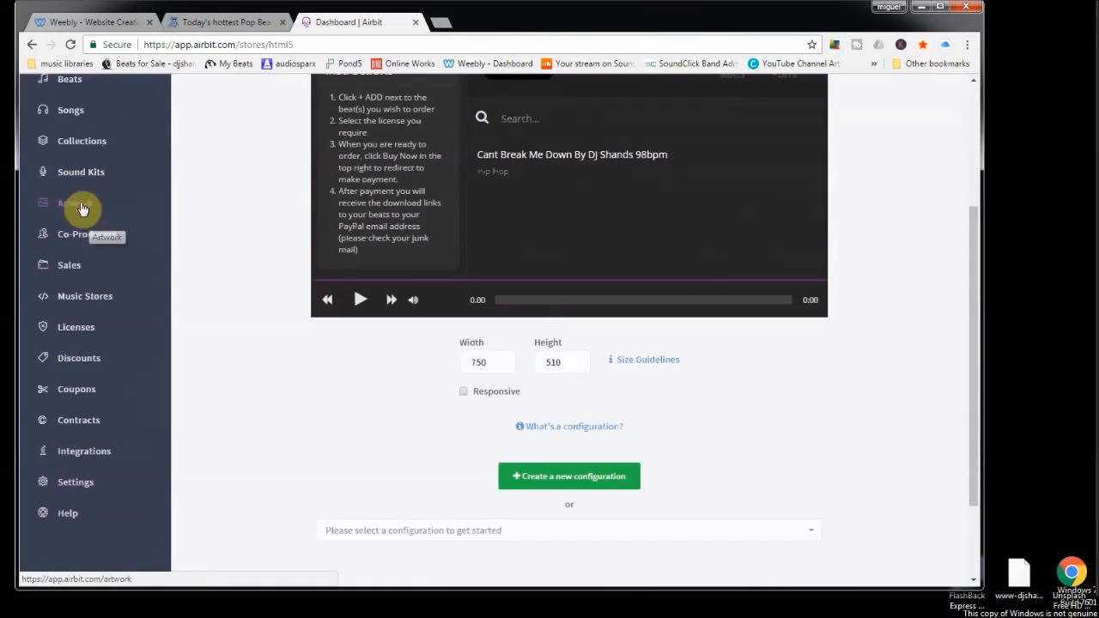
{"action": "scroll", "coordinate": [450, 311], "scroll_direction": "up", "scroll_amount": 2}
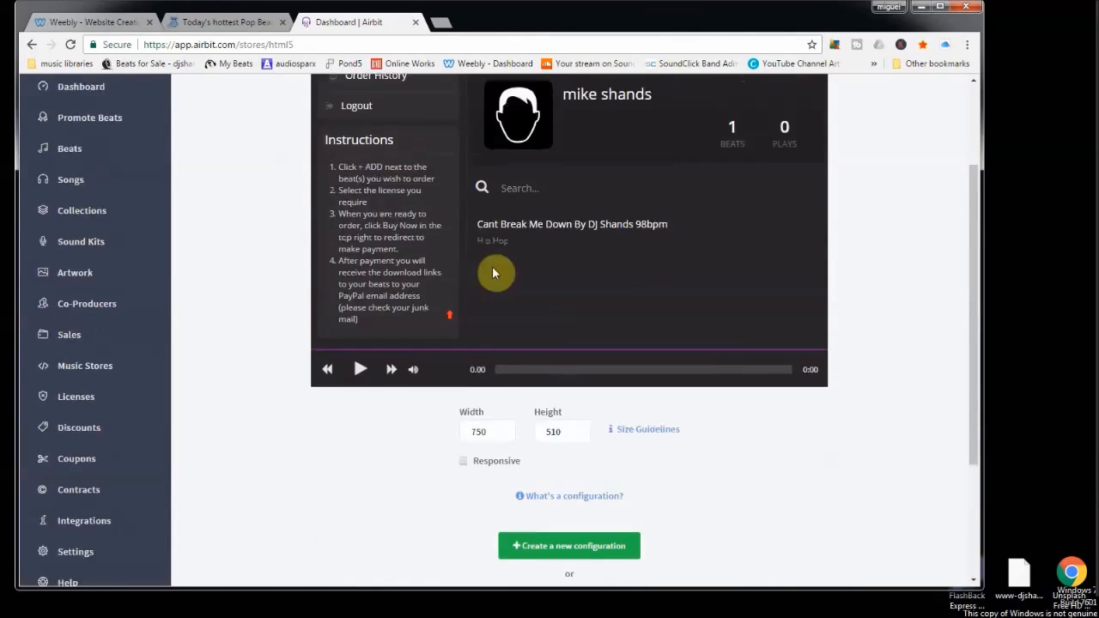
{"action": "scroll", "coordinate": [515, 473], "scroll_direction": "down", "scroll_amount": 1}
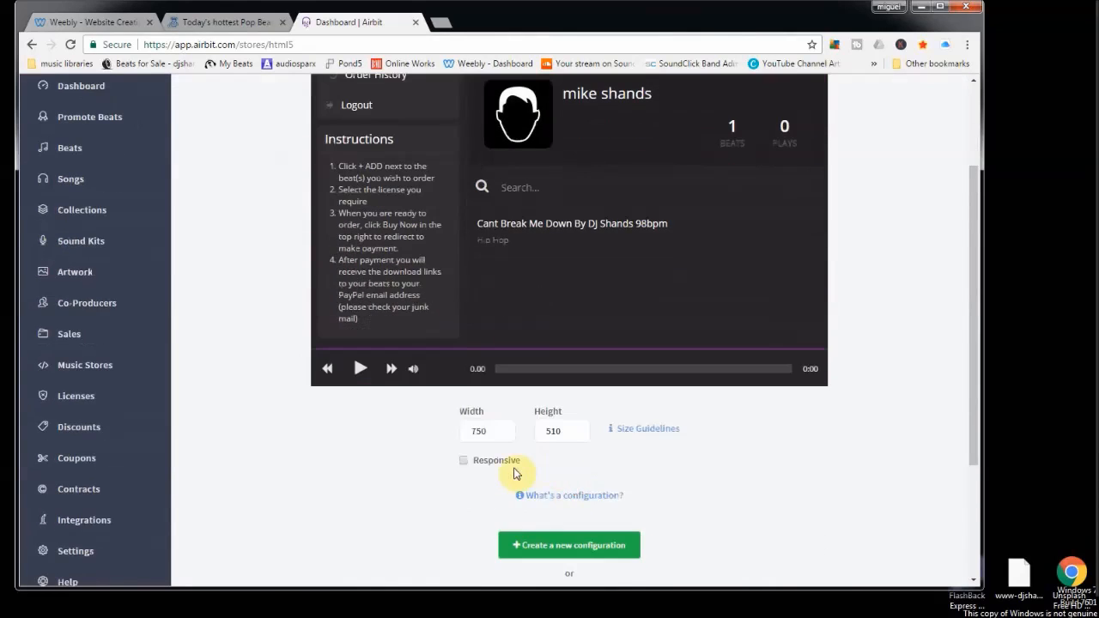
{"action": "left_click", "coordinate": [464, 463]}
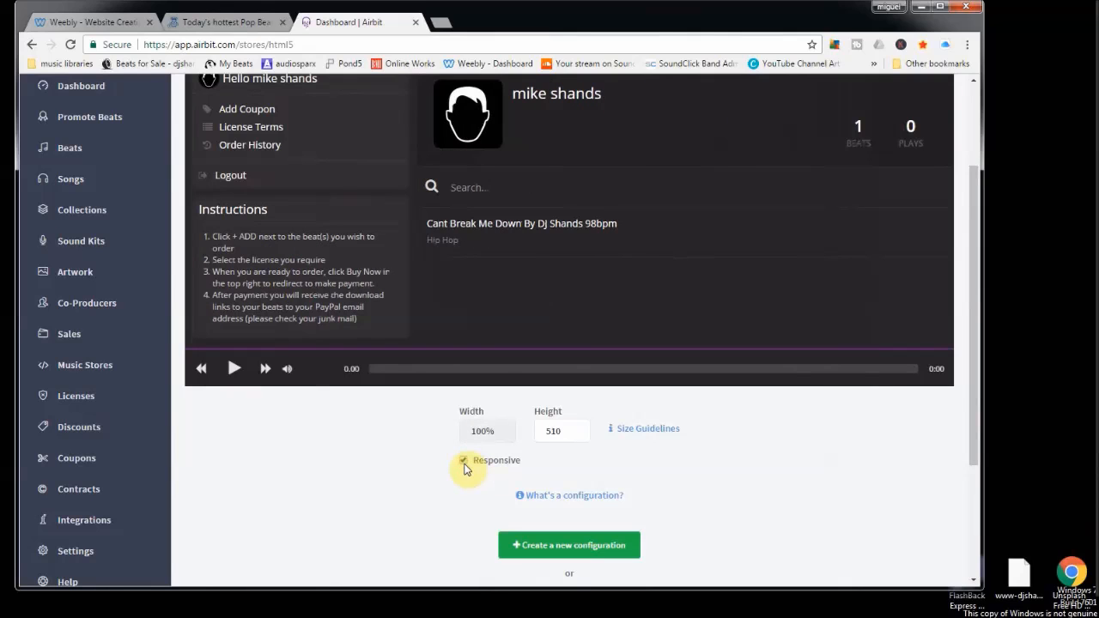
{"action": "scroll", "coordinate": [441, 433], "scroll_direction": "up", "scroll_amount": 2}
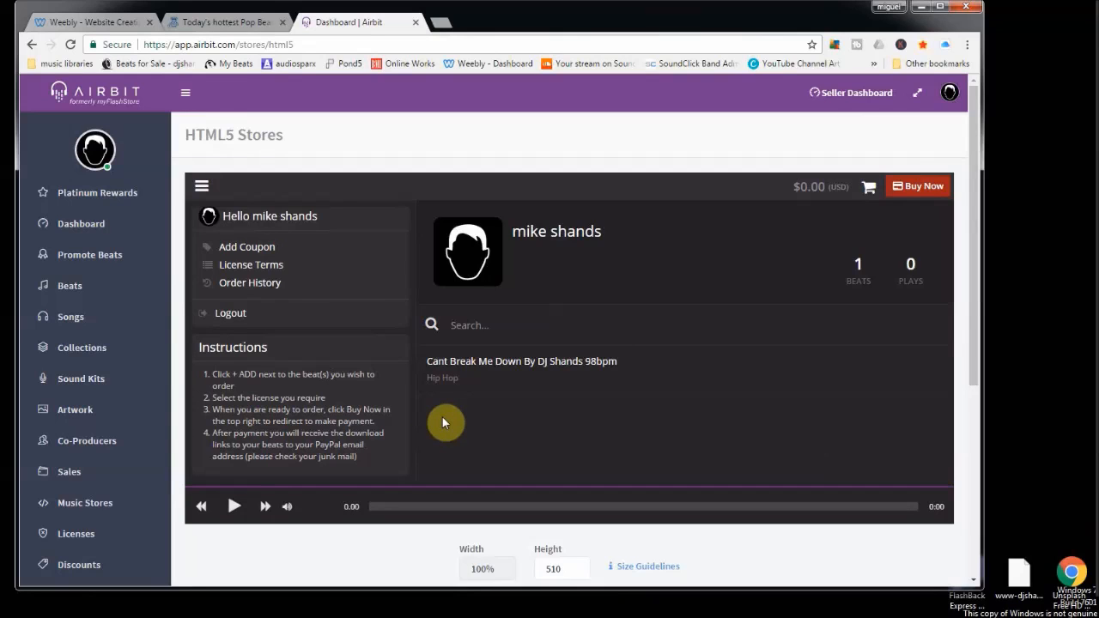
Load the "for test site" configuration of the HTML5 store, check its embed code and save the configuration
{"action": "scroll", "coordinate": [444, 420], "scroll_direction": "down", "scroll_amount": 3}
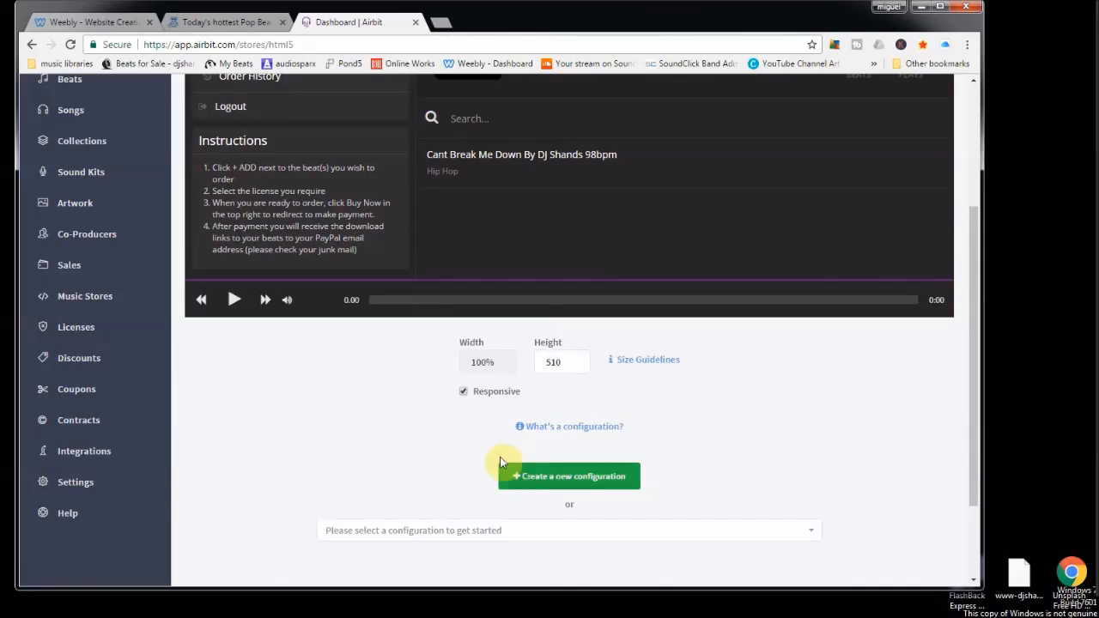
{"action": "scroll", "coordinate": [474, 459], "scroll_direction": "down", "scroll_amount": 2}
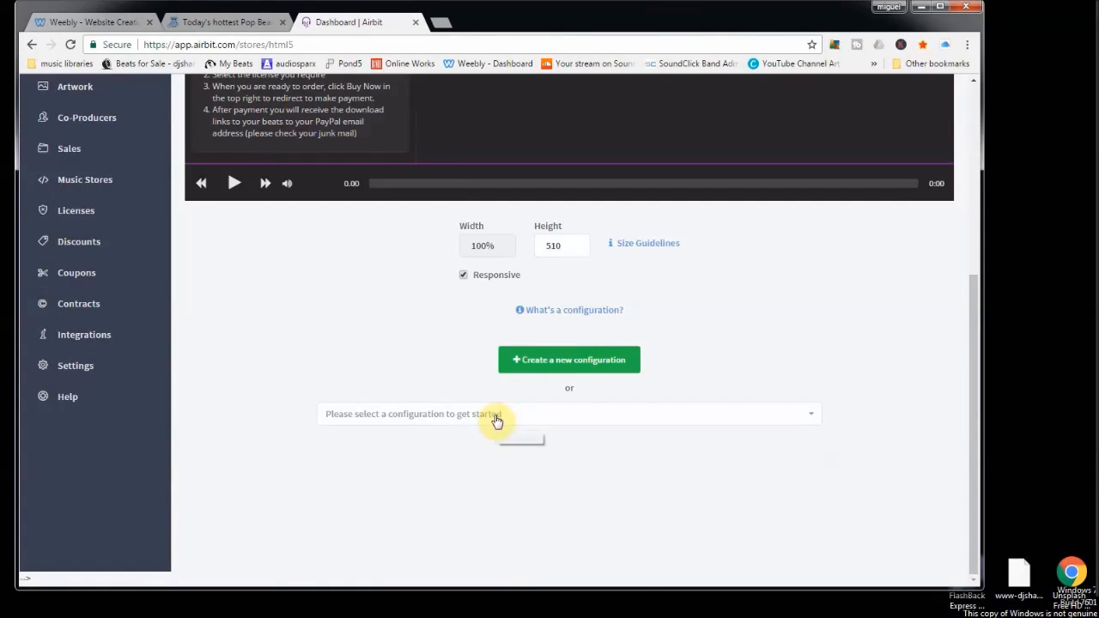
{"action": "left_click", "coordinate": [568, 422]}
{"action": "left_click", "coordinate": [459, 470]}
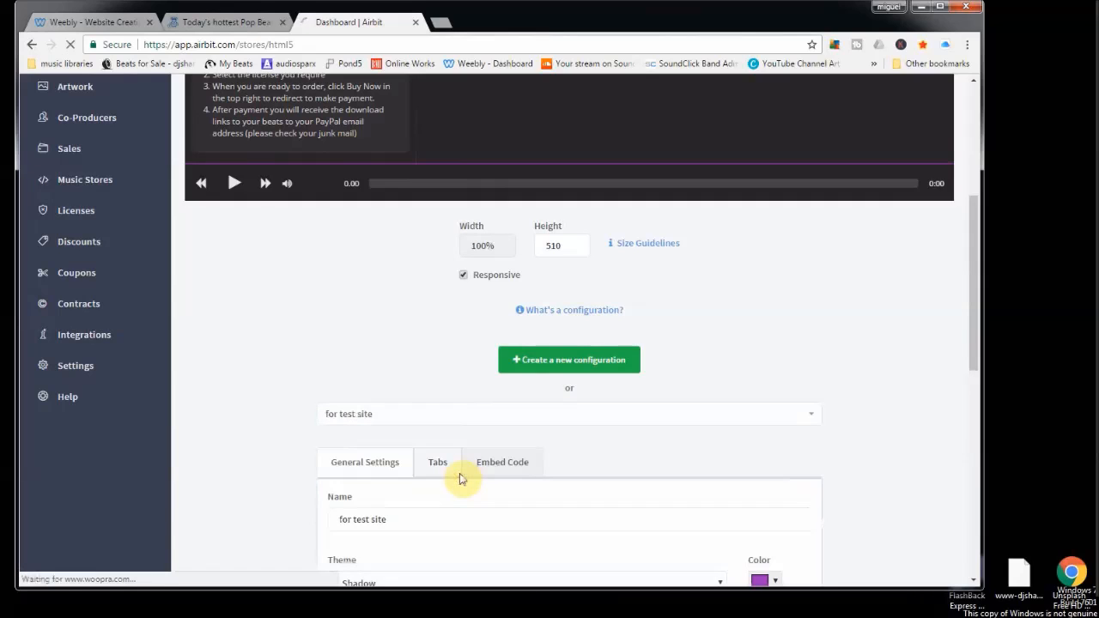
{"action": "scroll", "coordinate": [471, 472], "scroll_direction": "down", "scroll_amount": 3}
{"action": "left_click", "coordinate": [472, 263]}
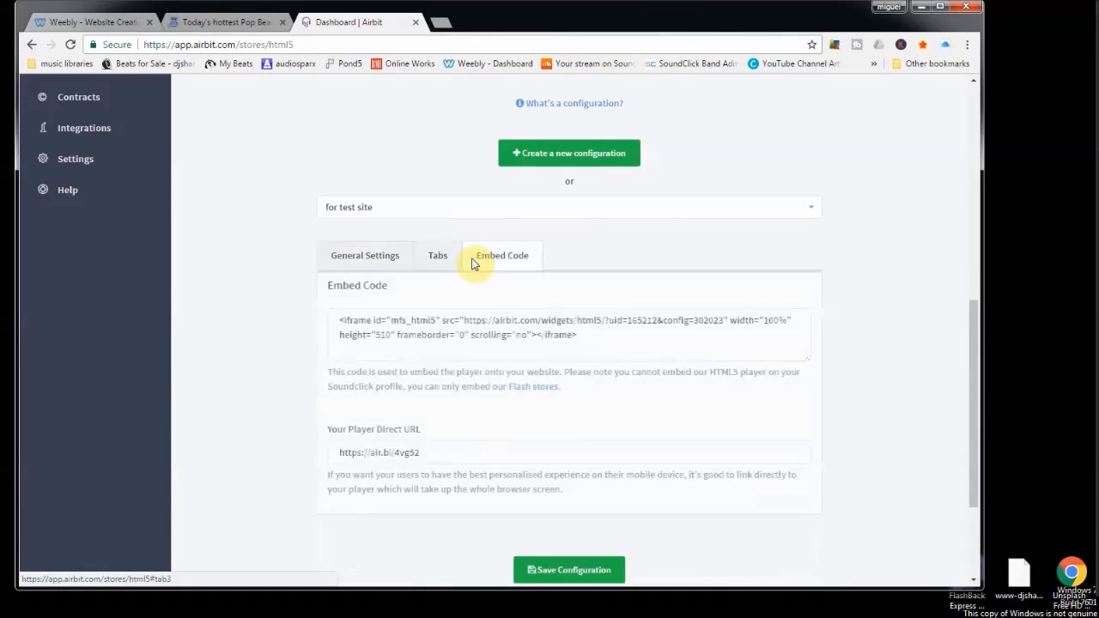
{"action": "left_click", "coordinate": [359, 256]}
{"action": "scroll", "coordinate": [904, 445], "scroll_direction": "down", "scroll_amount": 3}
{"action": "left_click", "coordinate": [584, 527]}
Switch back to the Weebly editor, check the embedded beat store and publish the website
{"action": "left_click", "coordinate": [250, 24]}
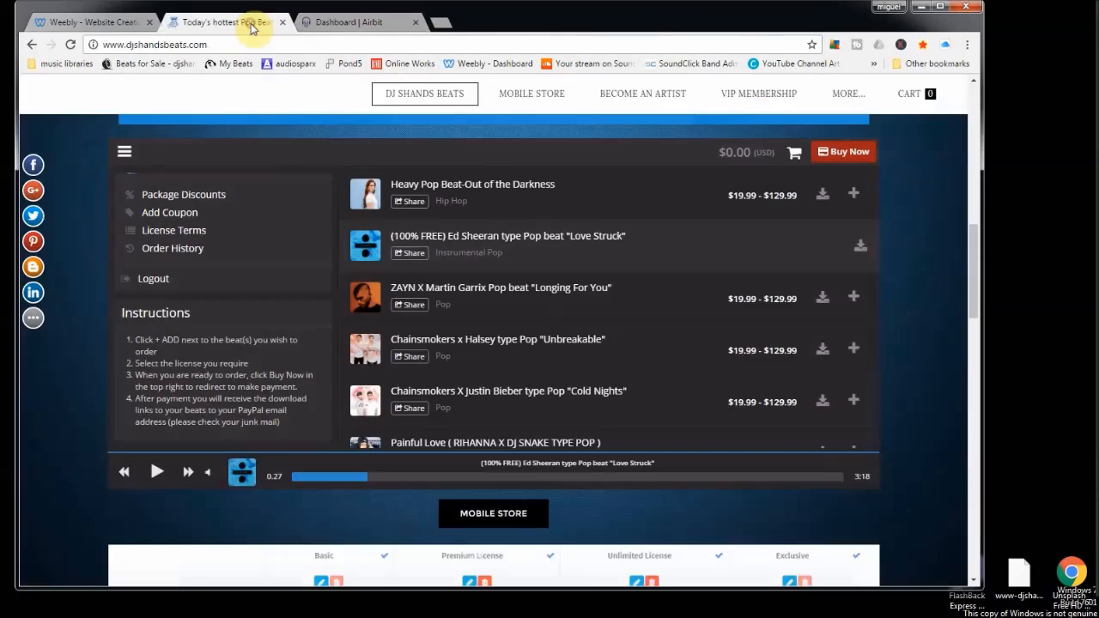
{"action": "left_click", "coordinate": [93, 23]}
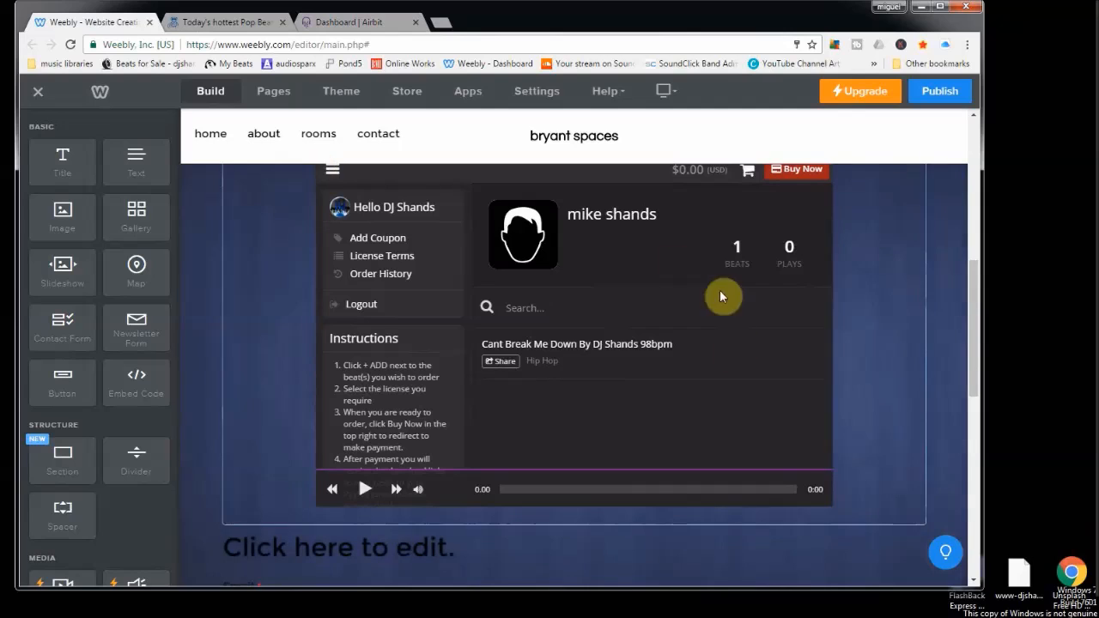
{"action": "scroll", "coordinate": [903, 314], "scroll_direction": "down", "scroll_amount": 3}
{"action": "scroll", "coordinate": [911, 266], "scroll_direction": "up", "scroll_amount": 4}
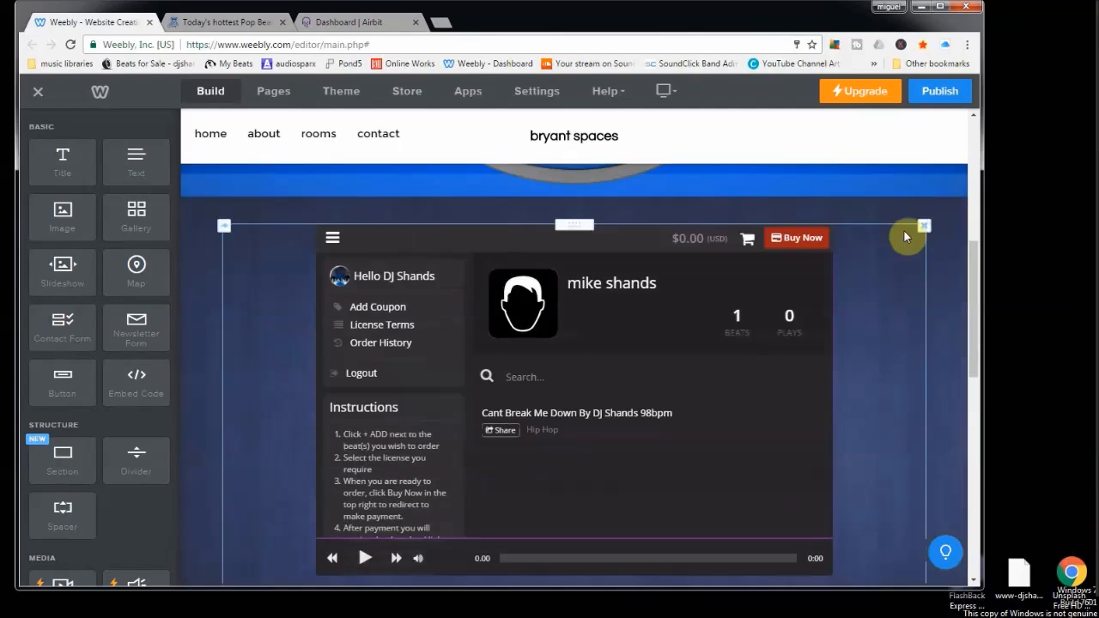
{"action": "left_click", "coordinate": [935, 92]}
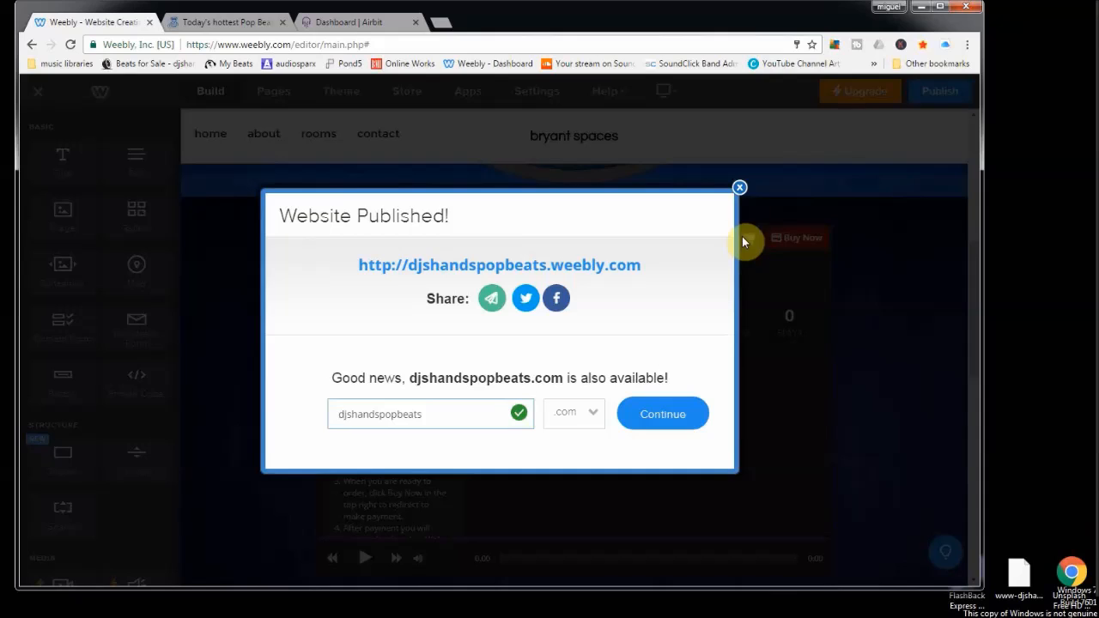
Open the published site in a new tab to check its embedded players, and dismiss the publishing dialog in the editor
{"action": "right_click", "coordinate": [619, 268]}
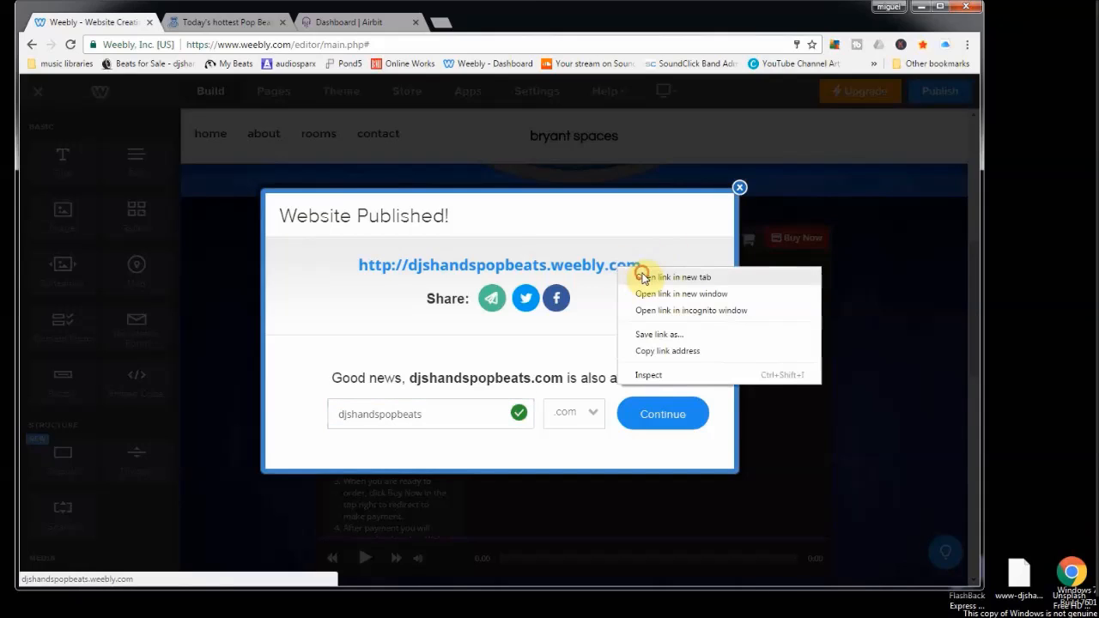
{"action": "left_click", "coordinate": [643, 277]}
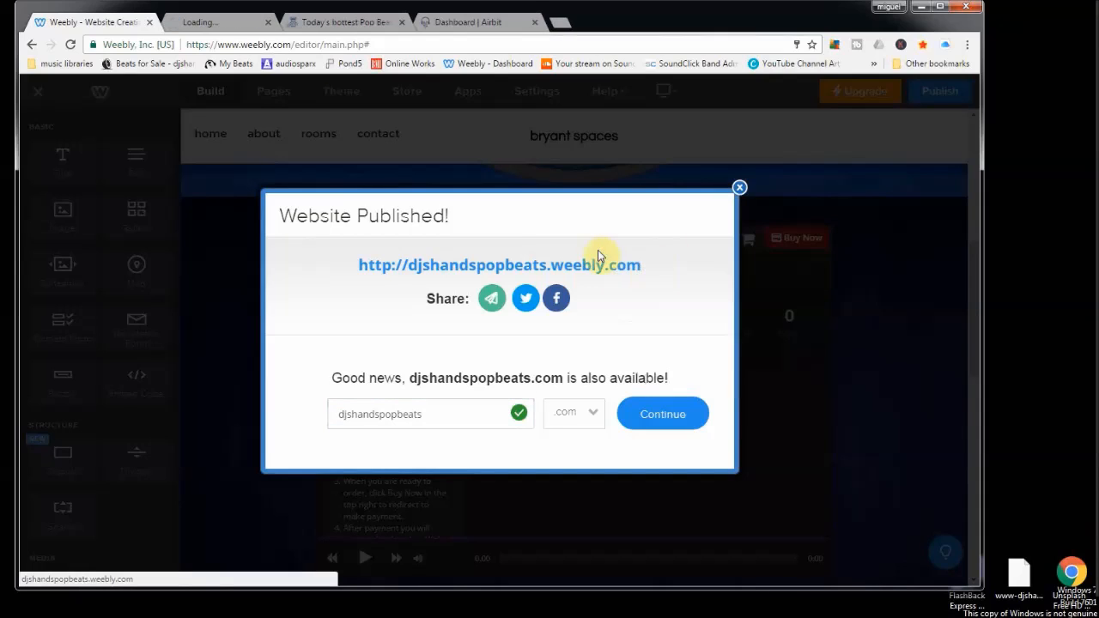
{"action": "left_click", "coordinate": [223, 24]}
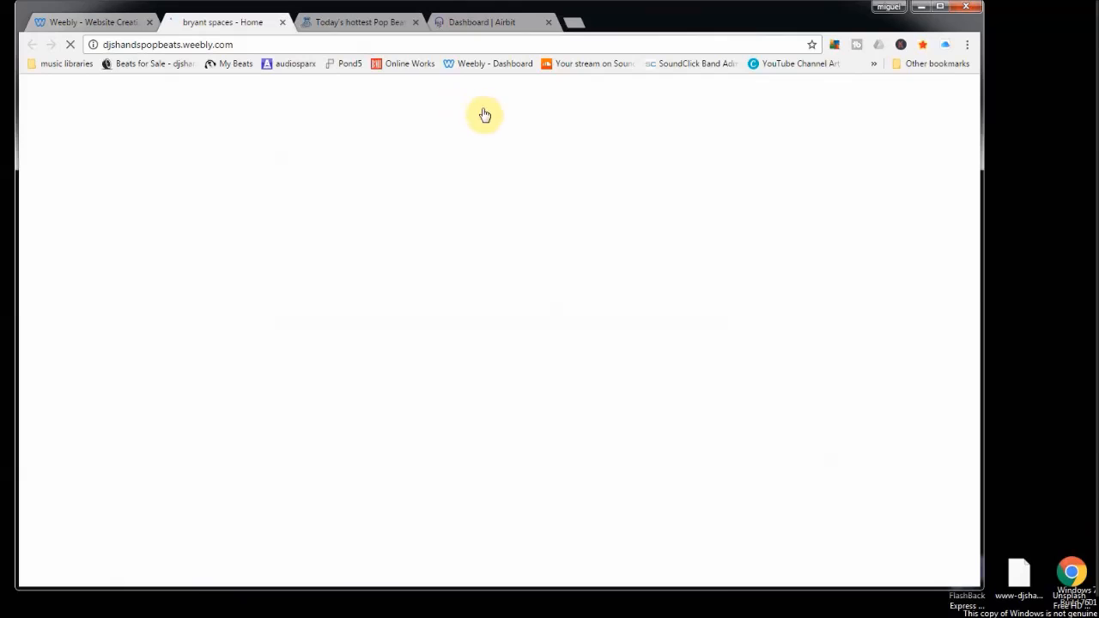
{"action": "scroll", "coordinate": [615, 347], "scroll_direction": "down", "scroll_amount": 3}
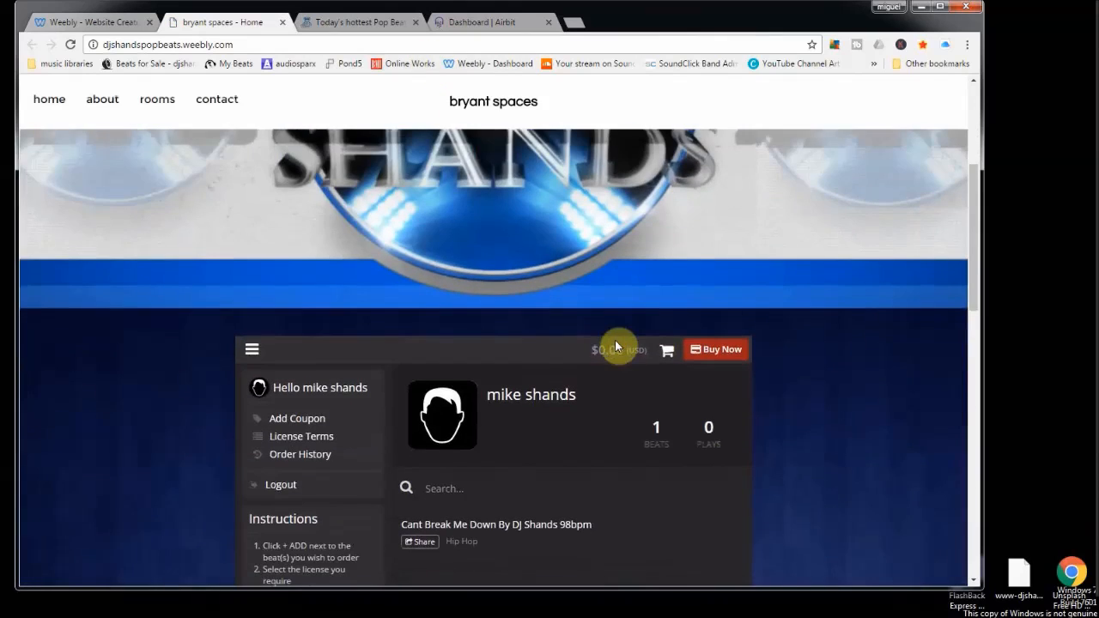
{"action": "scroll", "coordinate": [615, 343], "scroll_direction": "down", "scroll_amount": 3}
{"action": "scroll", "coordinate": [615, 343], "scroll_direction": "down", "scroll_amount": 2}
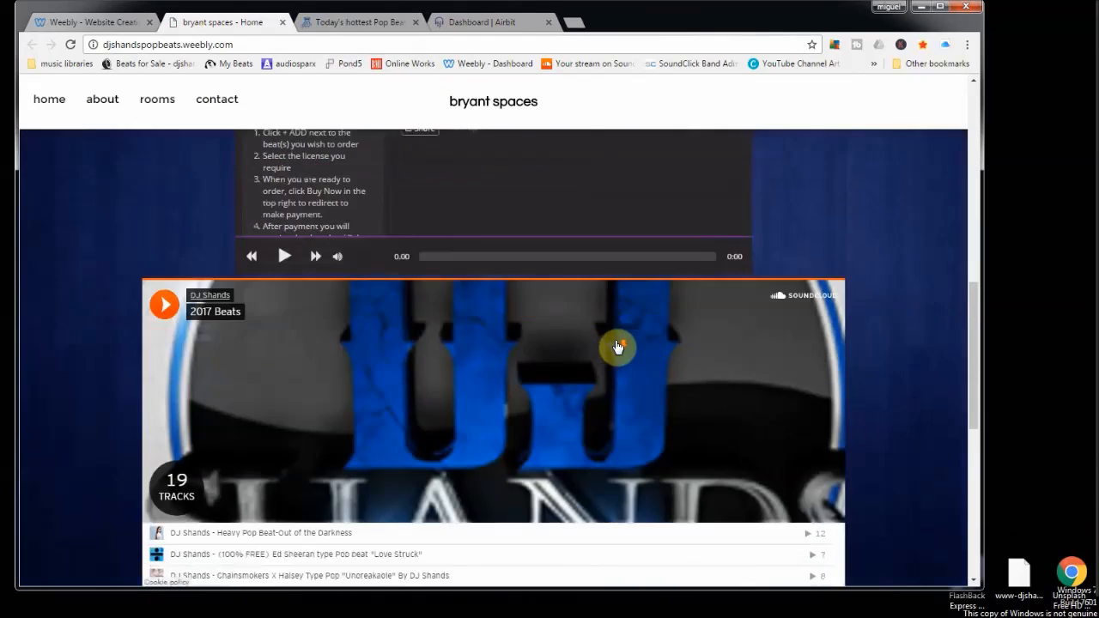
{"action": "scroll", "coordinate": [615, 340], "scroll_direction": "up", "scroll_amount": 4}
{"action": "scroll", "coordinate": [615, 339], "scroll_direction": "down", "scroll_amount": 2}
{"action": "scroll", "coordinate": [534, 333], "scroll_direction": "up", "scroll_amount": 4}
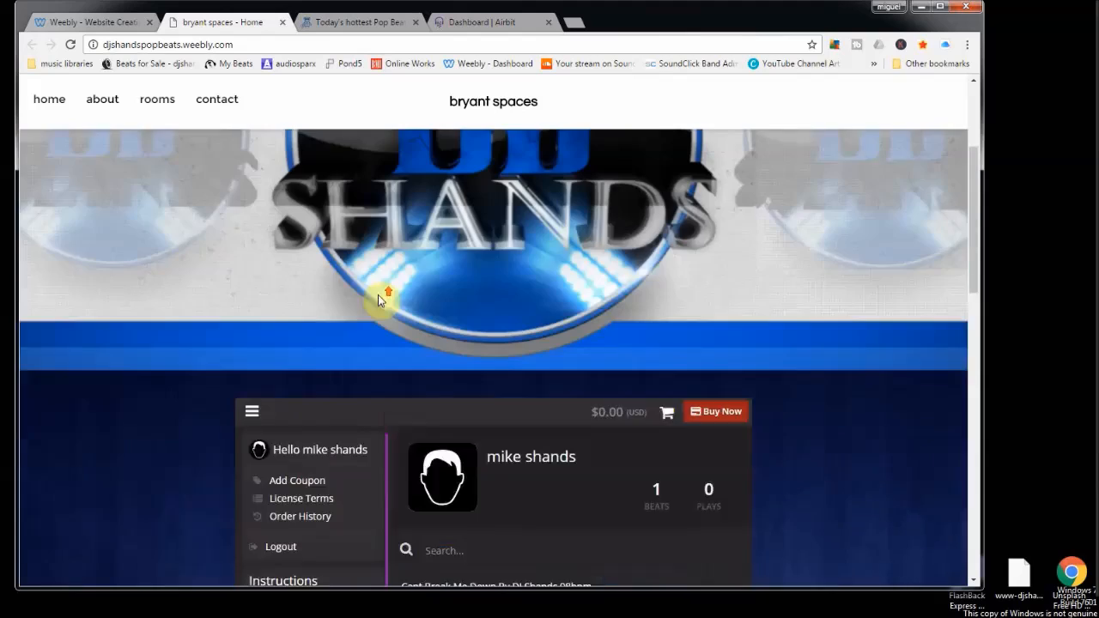
{"action": "left_click", "coordinate": [95, 23]}
{"action": "left_click", "coordinate": [739, 188]}
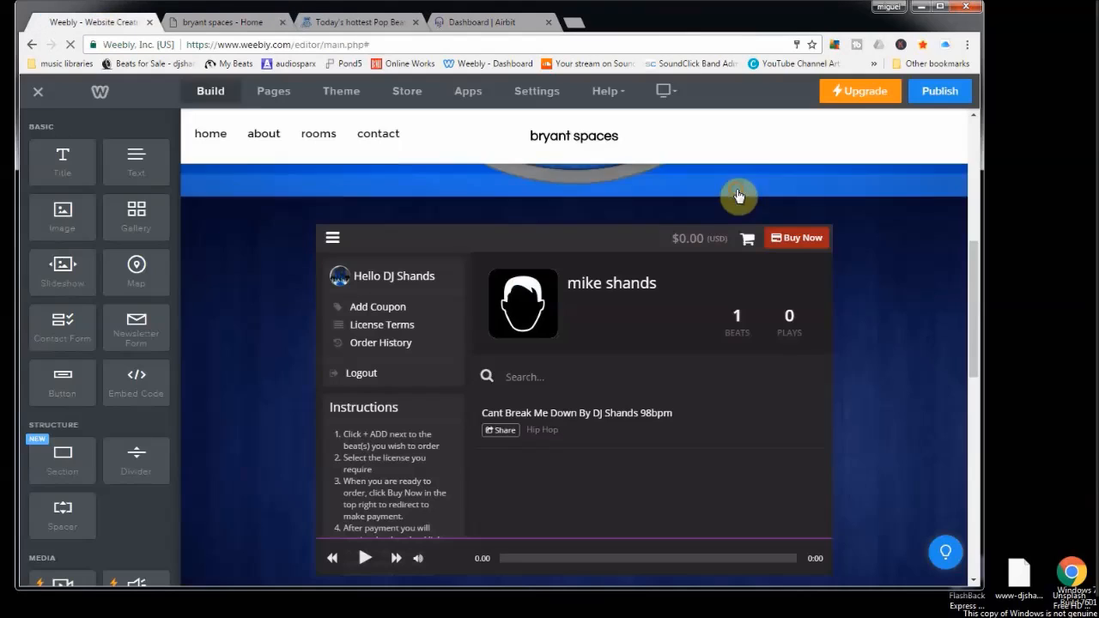
Switch to the Airbit dashboard, save the "for test site" configuration and display its embed code
{"action": "left_click", "coordinate": [469, 24]}
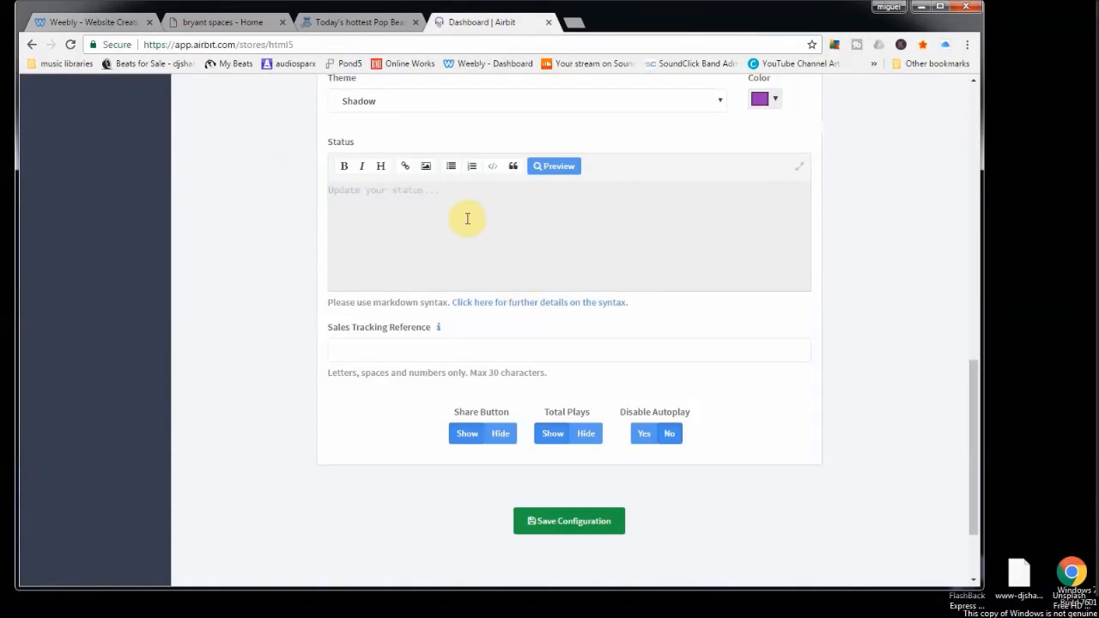
{"action": "left_click", "coordinate": [562, 522]}
{"action": "left_click", "coordinate": [486, 326]}
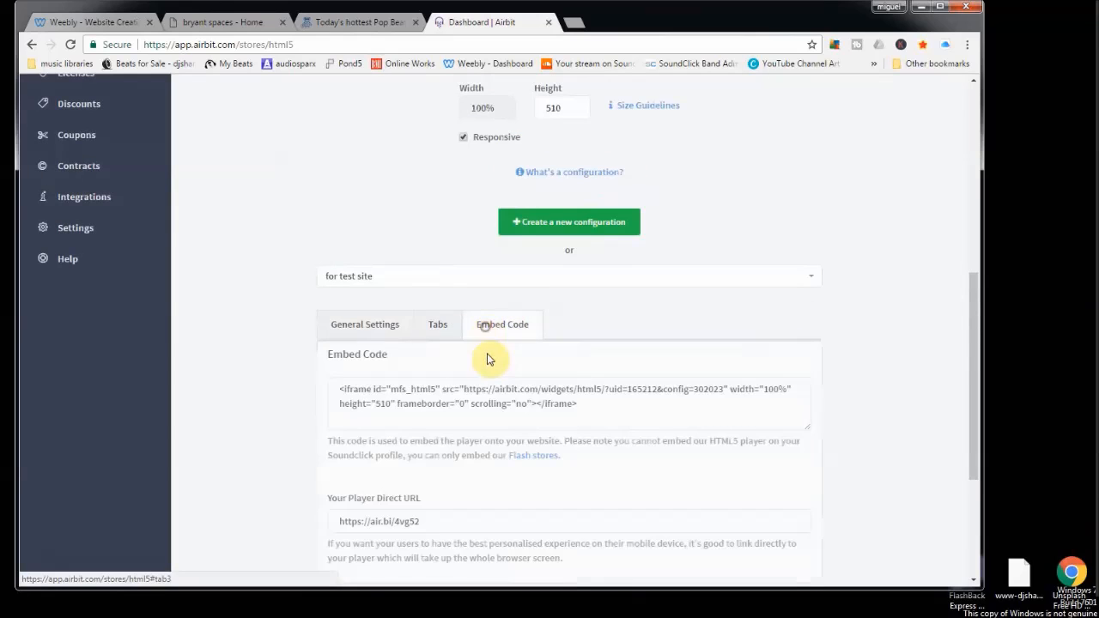
Copy the full embed code of the "for test site" store configuration
{"action": "right_click", "coordinate": [479, 392]}
{"action": "triple_click", "coordinate": [438, 401]}
{"action": "right_click", "coordinate": [438, 402]}
{"action": "left_click", "coordinate": [501, 424]}
Switch to the Weebly editor and replace the beat store element's custom HTML with the copied responsive embed code
{"action": "left_click", "coordinate": [86, 21]}
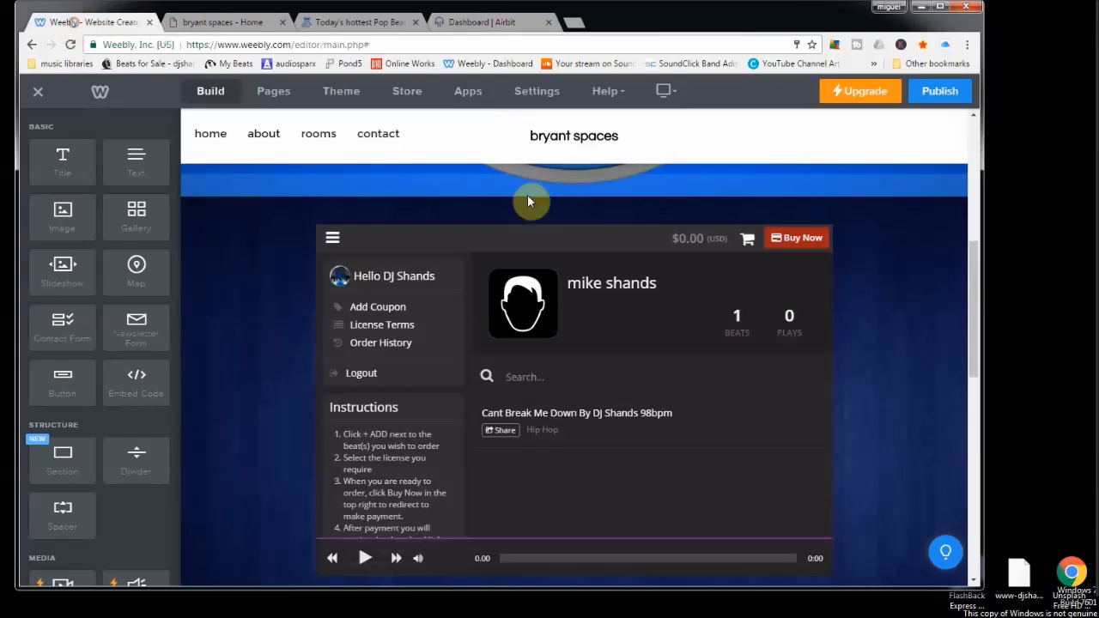
{"action": "left_click", "coordinate": [733, 397]}
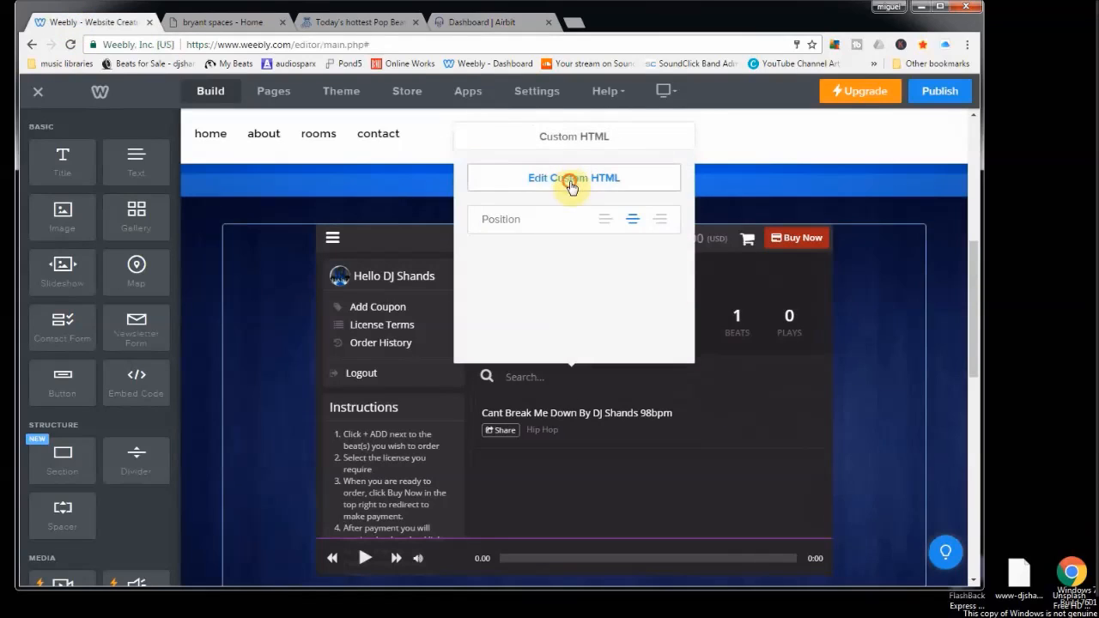
{"action": "left_click", "coordinate": [572, 182]}
{"action": "key", "text": "ctrl+v"}
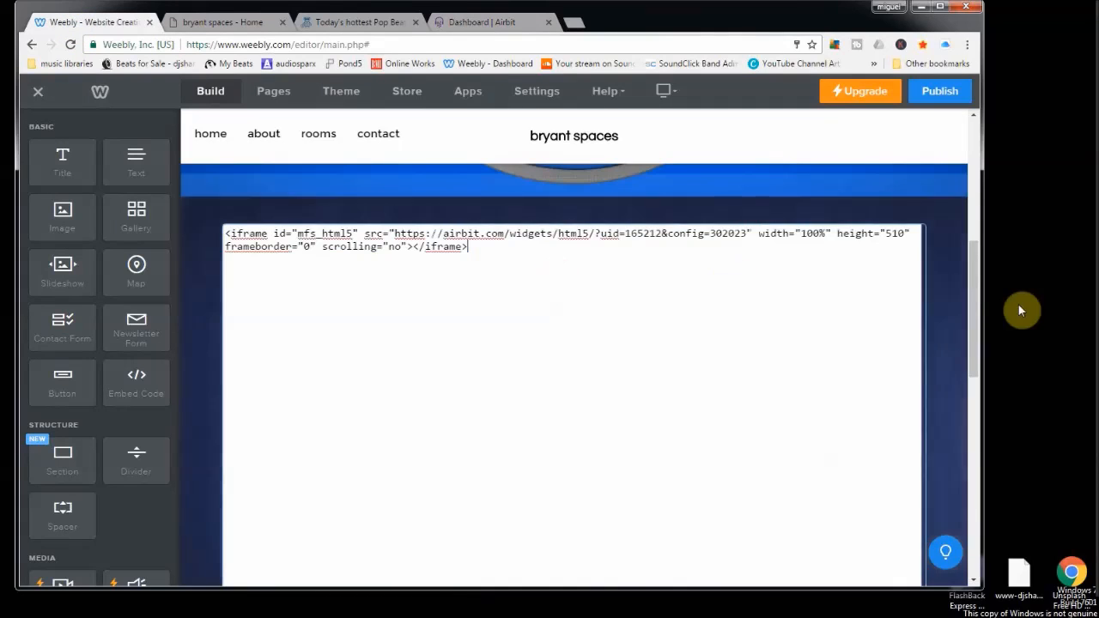
{"action": "left_click", "coordinate": [939, 307]}
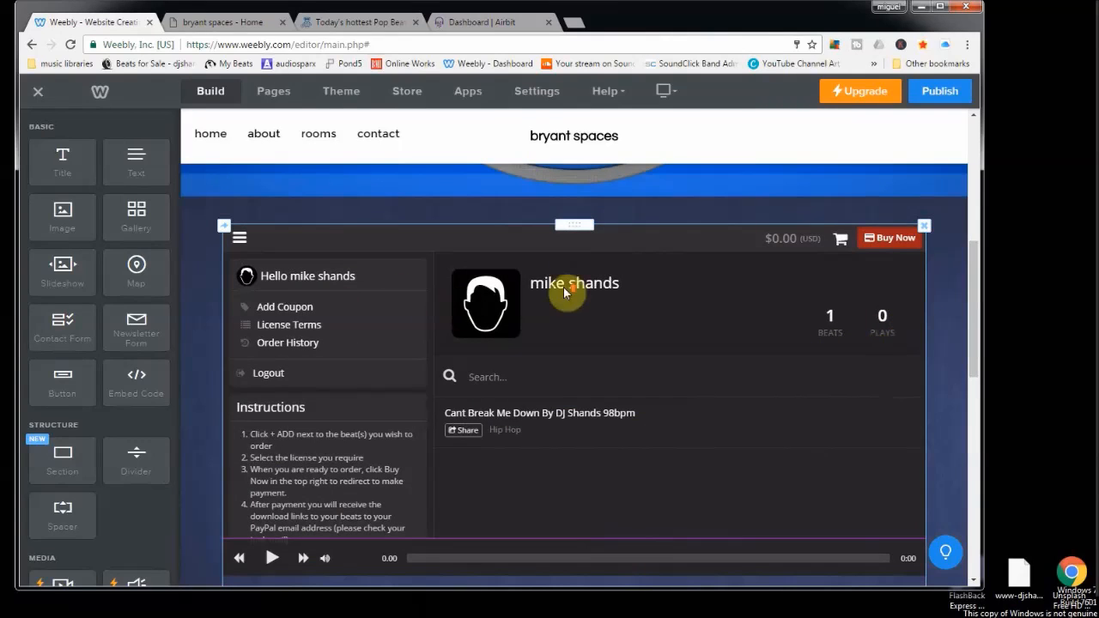
Delete the newsletter form and the SoundCloud playlist player below the embedded beat store
{"action": "scroll", "coordinate": [564, 290], "scroll_direction": "up", "scroll_amount": 3}
{"action": "scroll", "coordinate": [615, 327], "scroll_direction": "down", "scroll_amount": 5}
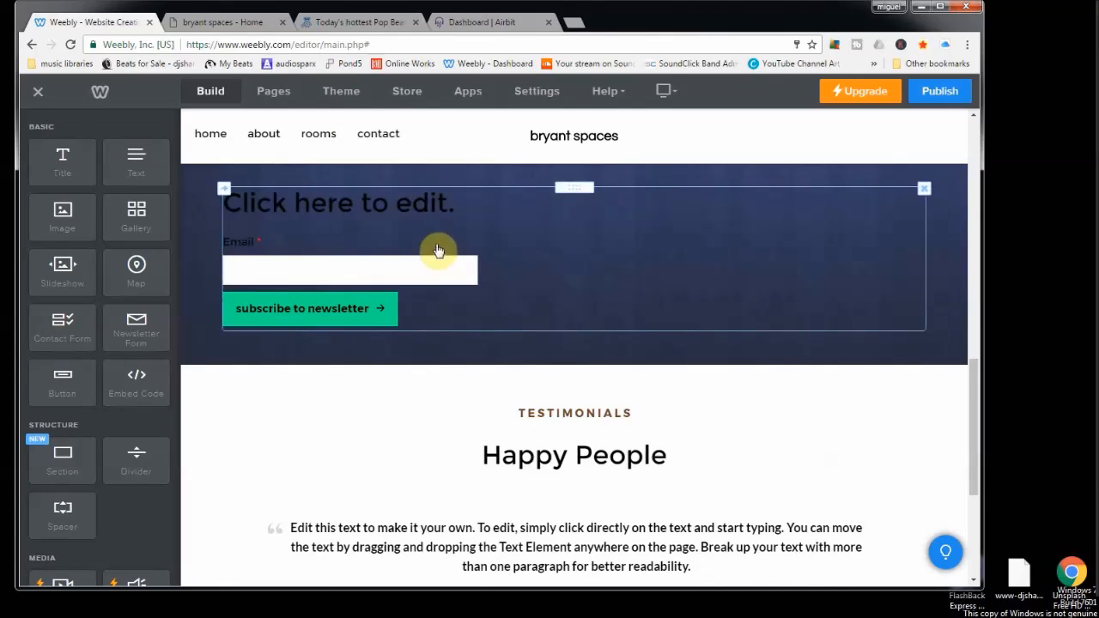
{"action": "left_click", "coordinate": [932, 195]}
{"action": "left_click", "coordinate": [904, 153]}
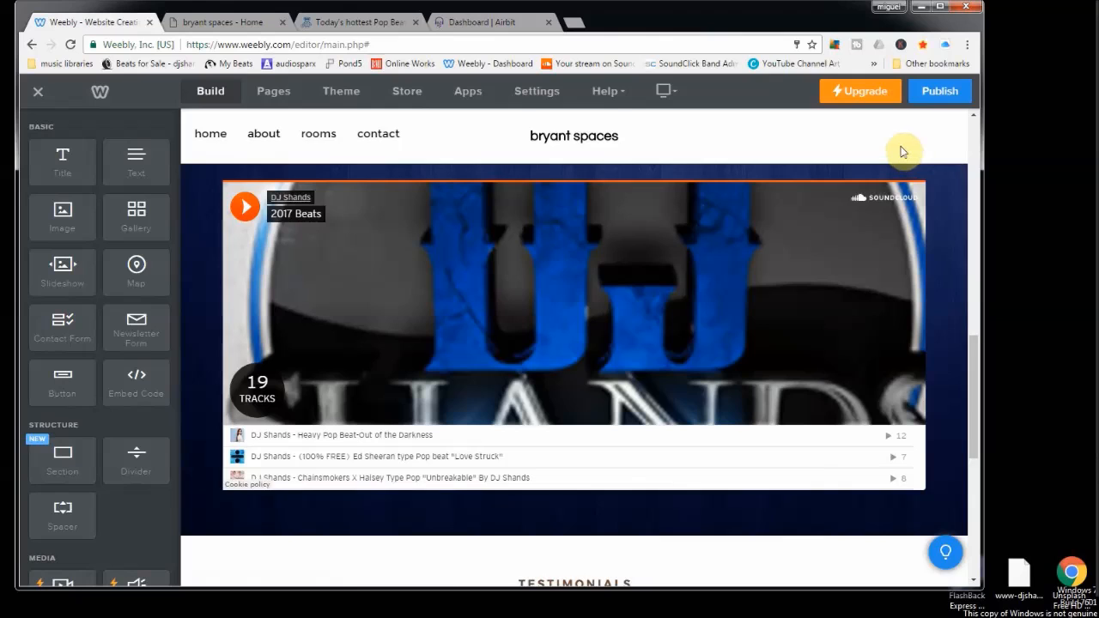
{"action": "left_click", "coordinate": [920, 180]}
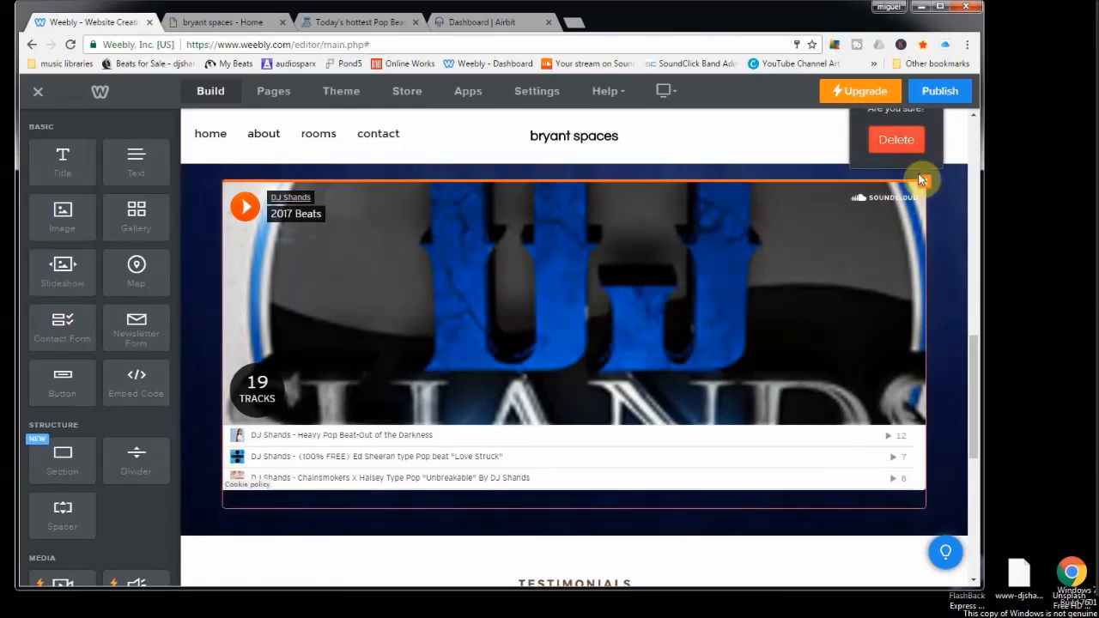
{"action": "left_click", "coordinate": [900, 145]}
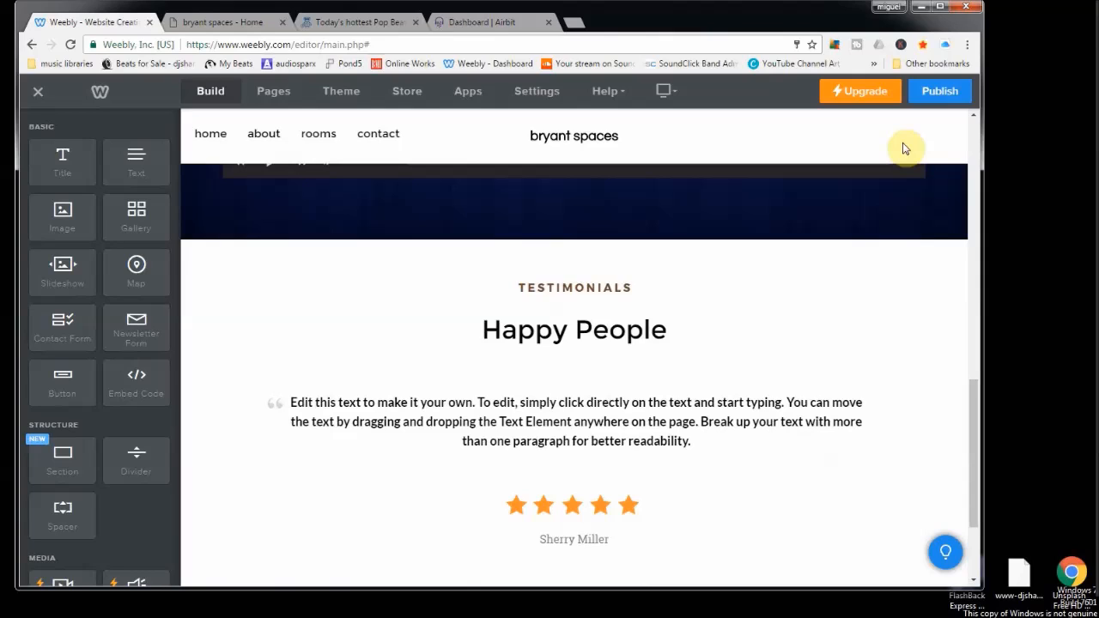
Add a Newsletter Form element directly below the embedded beat store
{"action": "scroll", "coordinate": [601, 240], "scroll_direction": "up", "scroll_amount": 3}
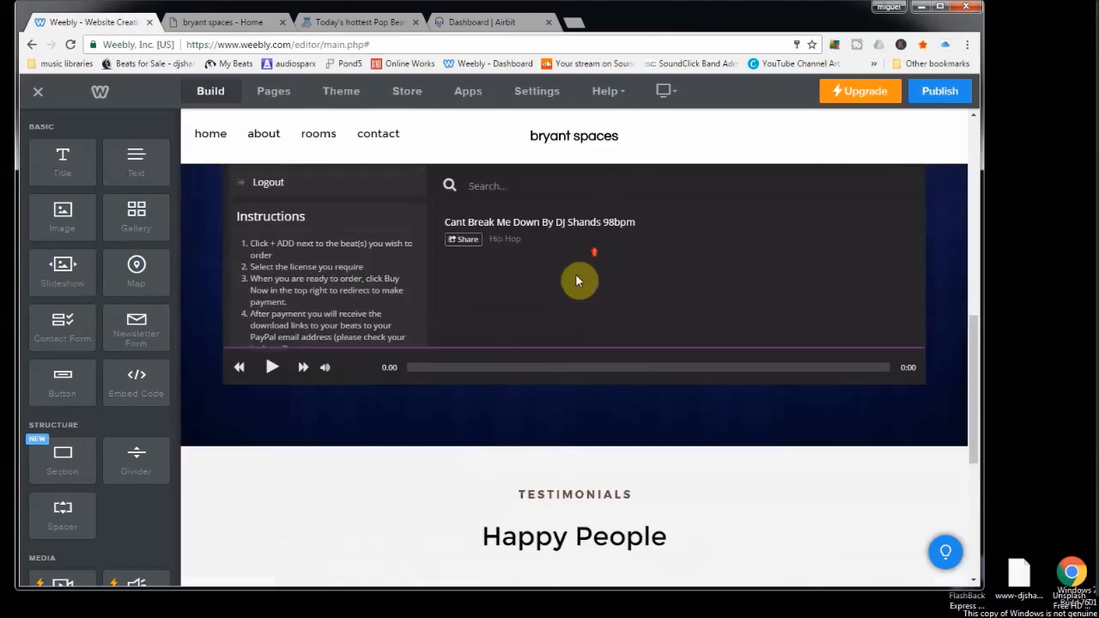
{"action": "scroll", "coordinate": [209, 391], "scroll_direction": "up", "scroll_amount": 3}
{"action": "scroll", "coordinate": [208, 383], "scroll_direction": "down", "scroll_amount": 4}
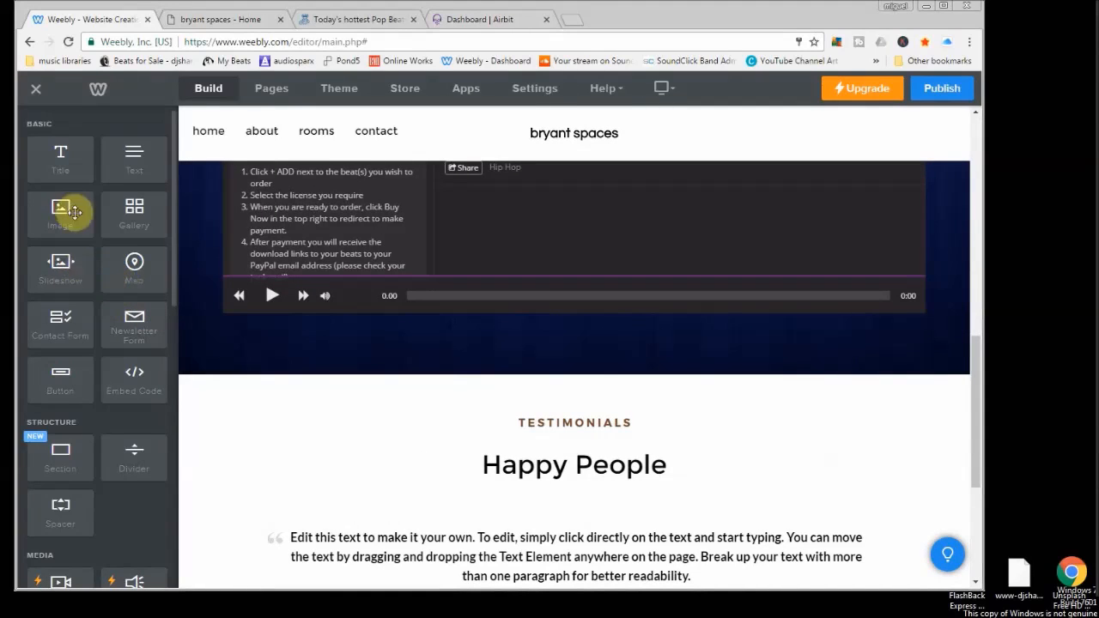
{"action": "scroll", "coordinate": [100, 272], "scroll_direction": "down", "scroll_amount": 2}
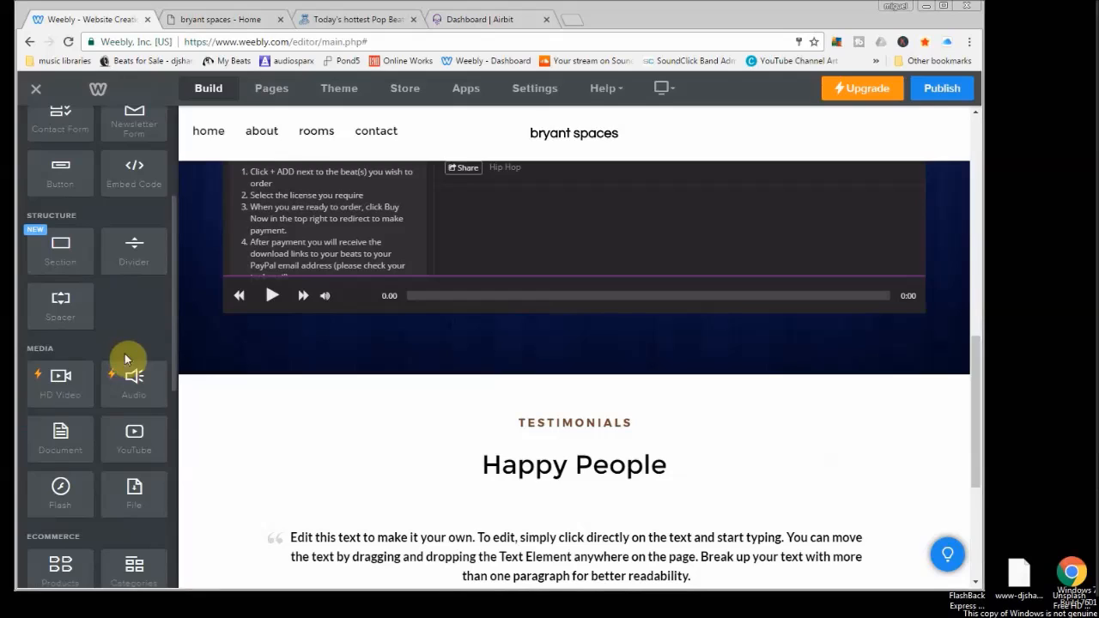
{"action": "scroll", "coordinate": [128, 349], "scroll_direction": "up", "scroll_amount": 1}
{"action": "left_click_drag", "start_coordinate": [123, 182], "coordinate": [545, 352]}
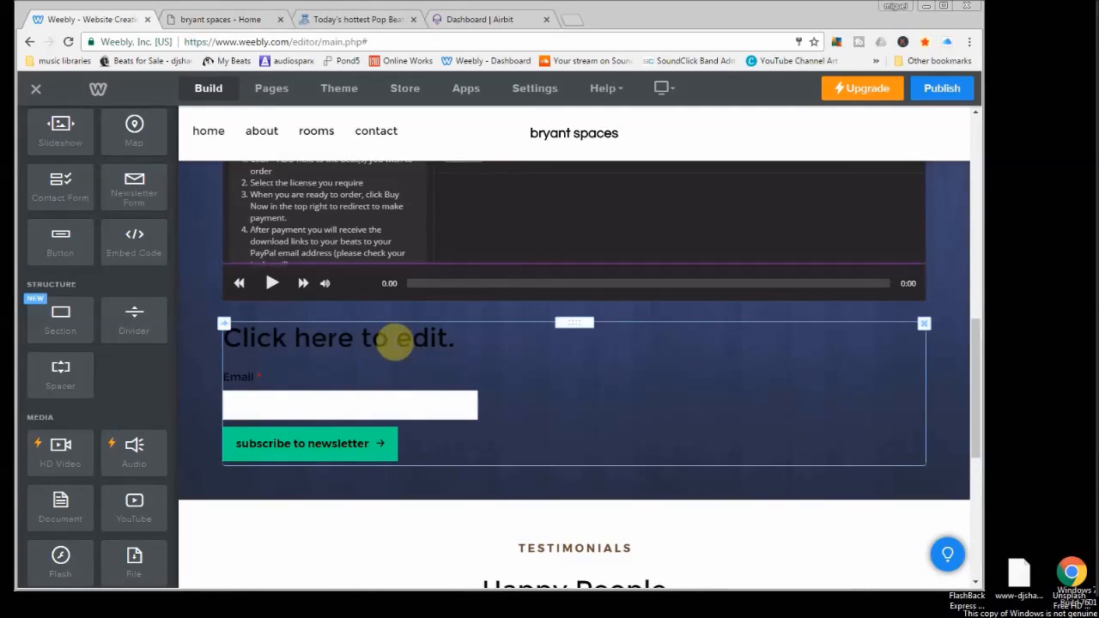
Set the newsletter form's heading to "Sign up for free music alerts"
{"action": "left_click", "coordinate": [396, 348]}
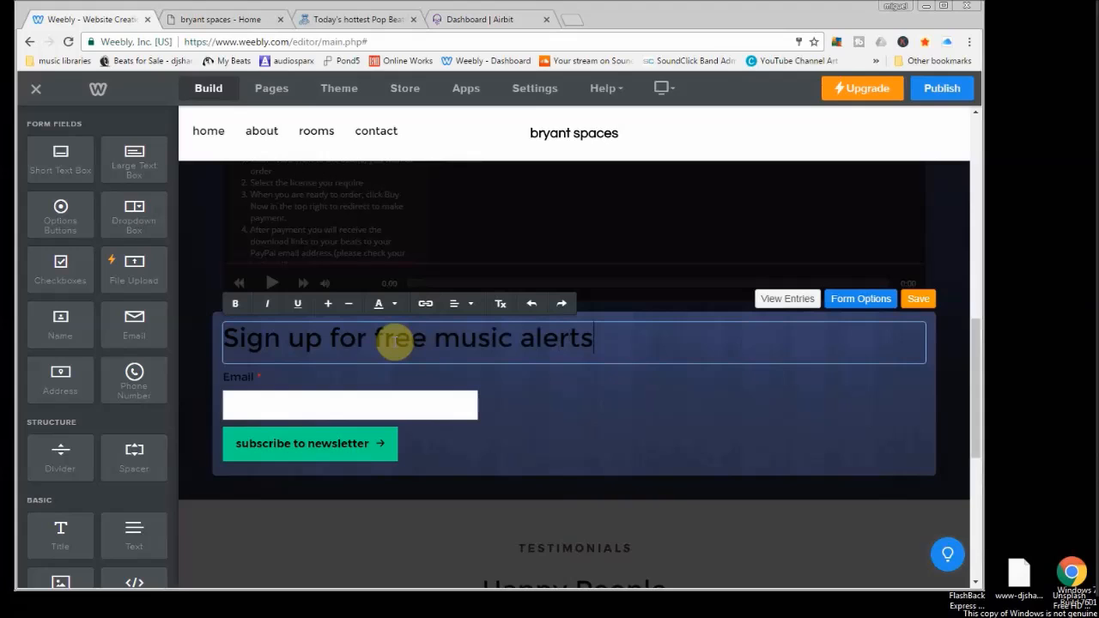
{"action": "key", "text": "Return"}
{"action": "key", "text": "BackSpace"}
Change the text colour of the newsletter form's heading to white
{"action": "triple_click", "coordinate": [494, 341]}
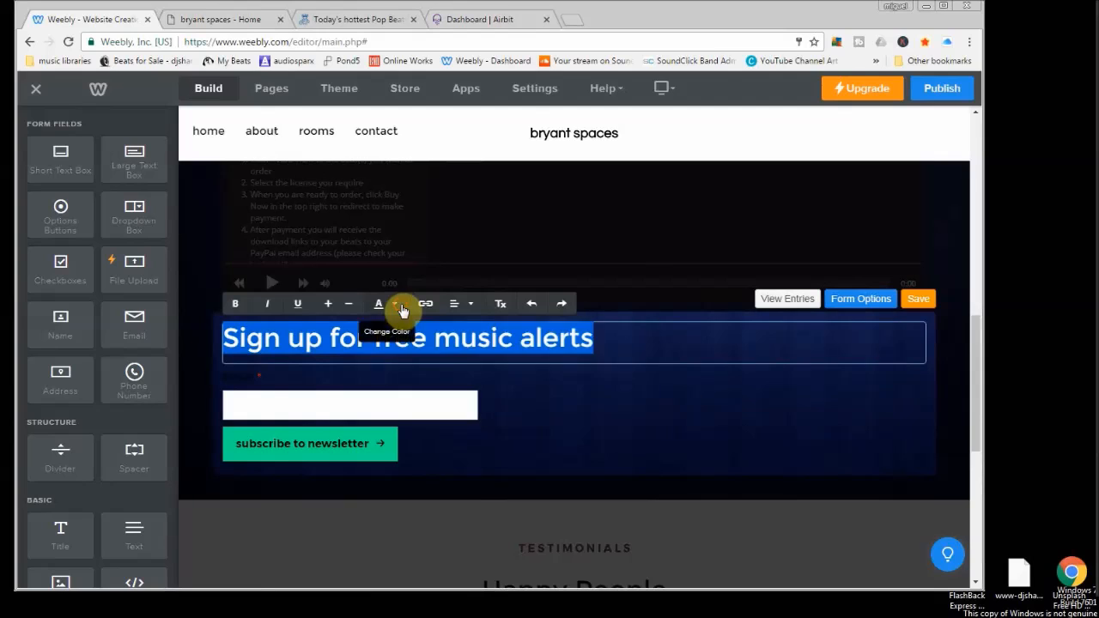
{"action": "left_click", "coordinate": [400, 311]}
{"action": "left_click", "coordinate": [624, 403]}
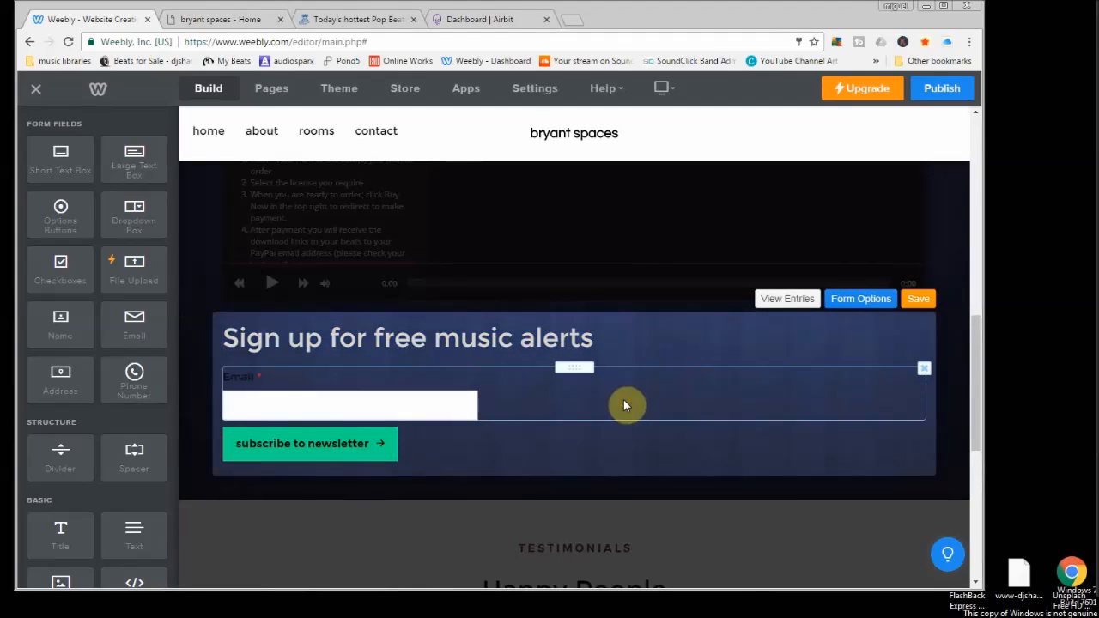
{"action": "left_click", "coordinate": [668, 342]}
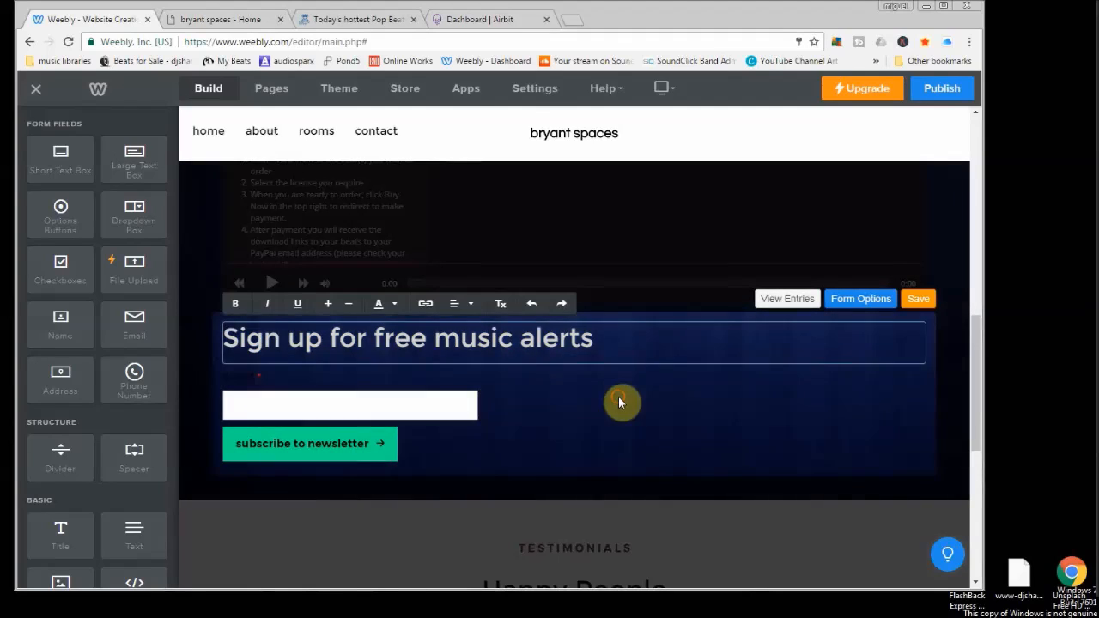
{"action": "left_click", "coordinate": [619, 397]}
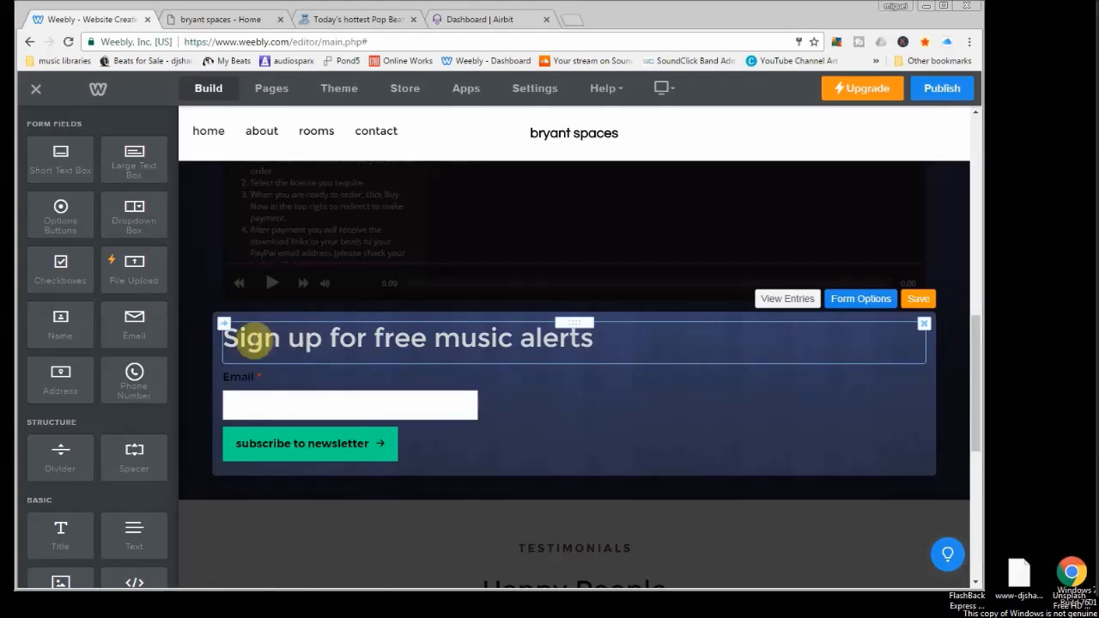
Examine the spacing and advanced input-width settings of the newsletter form's Email field
{"action": "scroll", "coordinate": [216, 361], "scroll_direction": "up", "scroll_amount": 5}
{"action": "scroll", "coordinate": [569, 378], "scroll_direction": "down", "scroll_amount": 5}
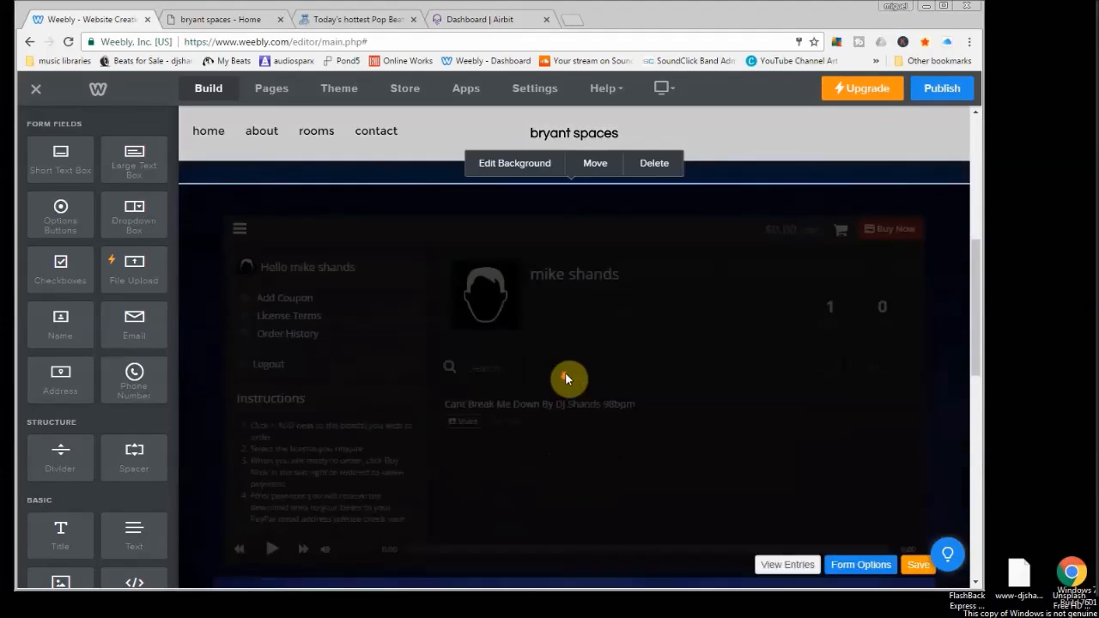
{"action": "left_click", "coordinate": [575, 329]}
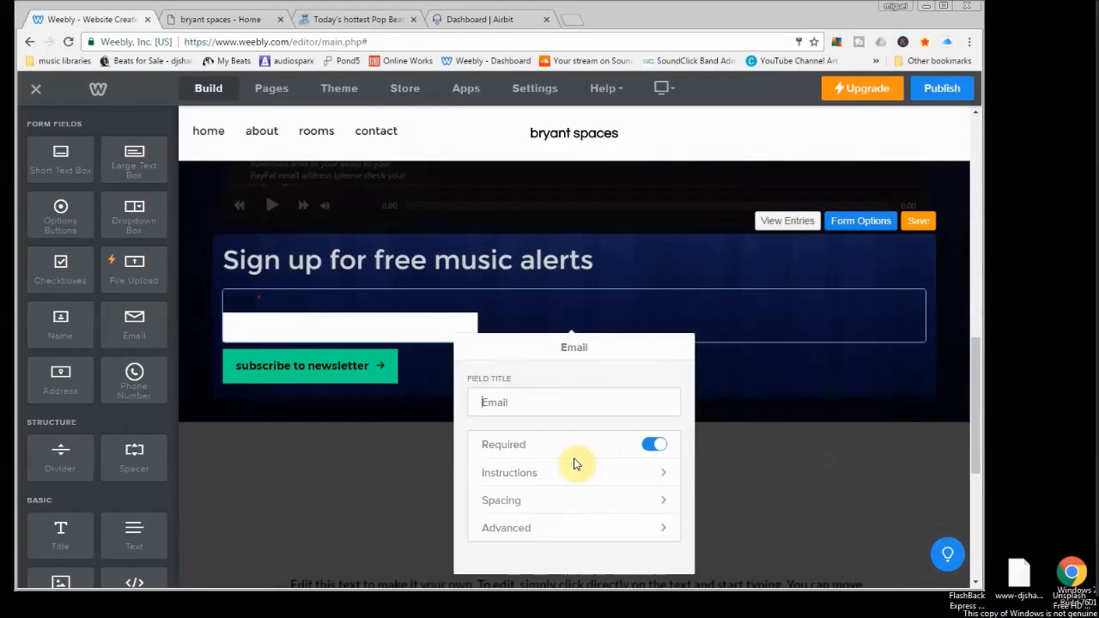
{"action": "left_click", "coordinate": [526, 502]}
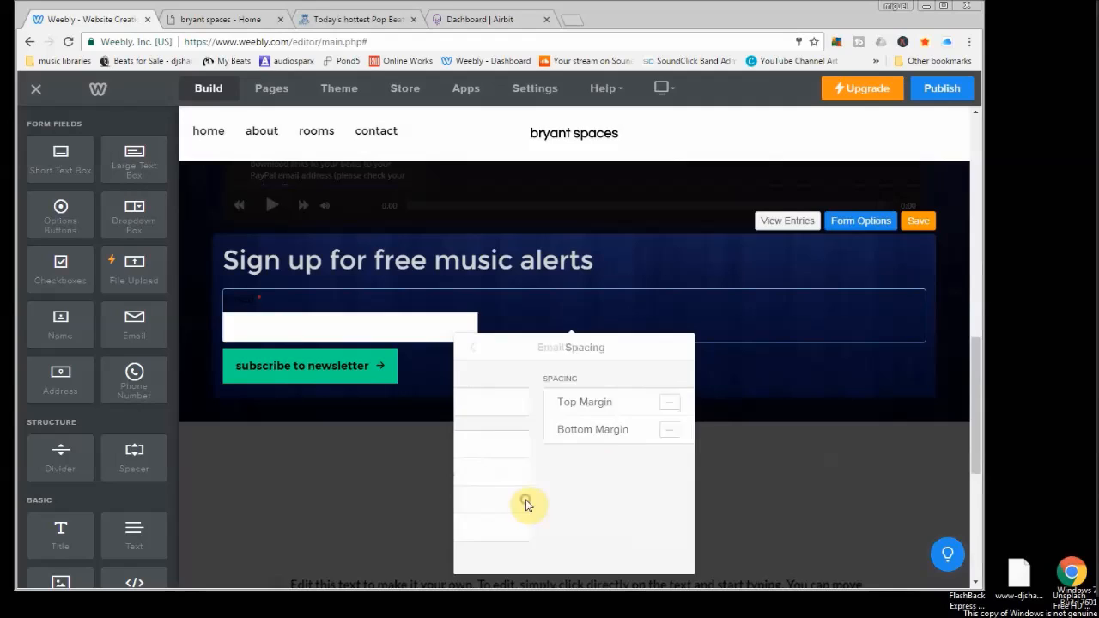
{"action": "left_click", "coordinate": [475, 348]}
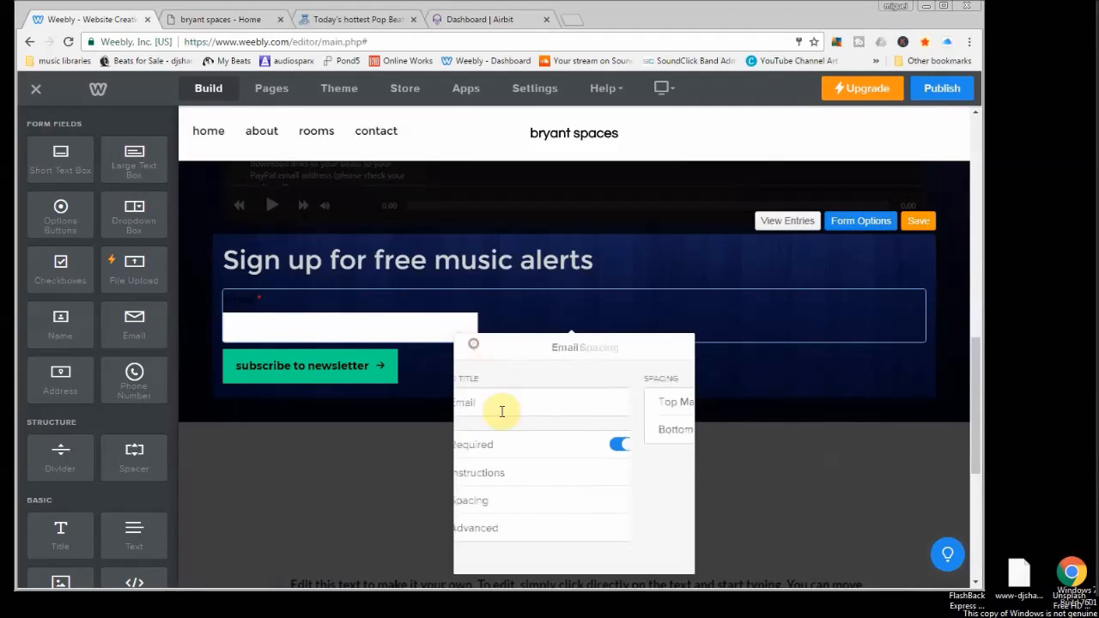
{"action": "left_click", "coordinate": [520, 533]}
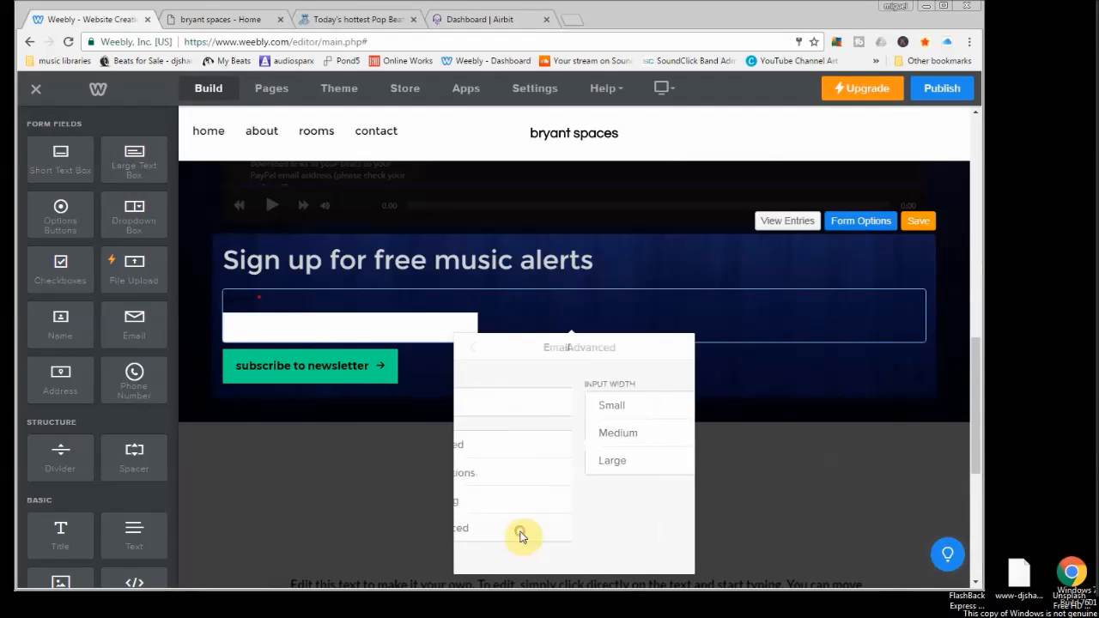
{"action": "left_click", "coordinate": [471, 347]}
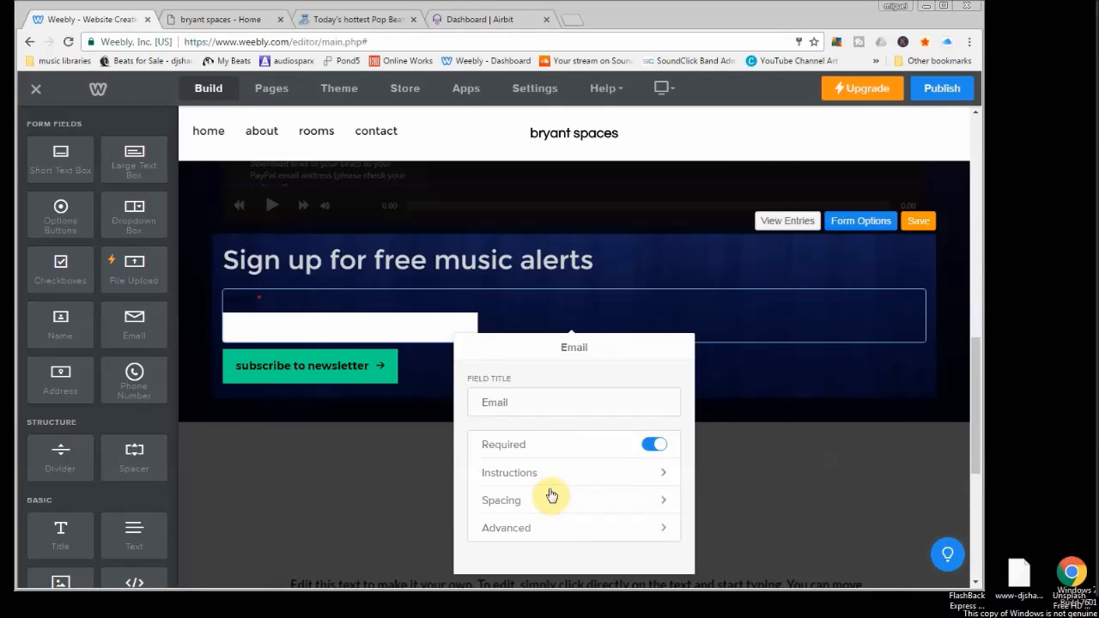
{"action": "left_click", "coordinate": [349, 421]}
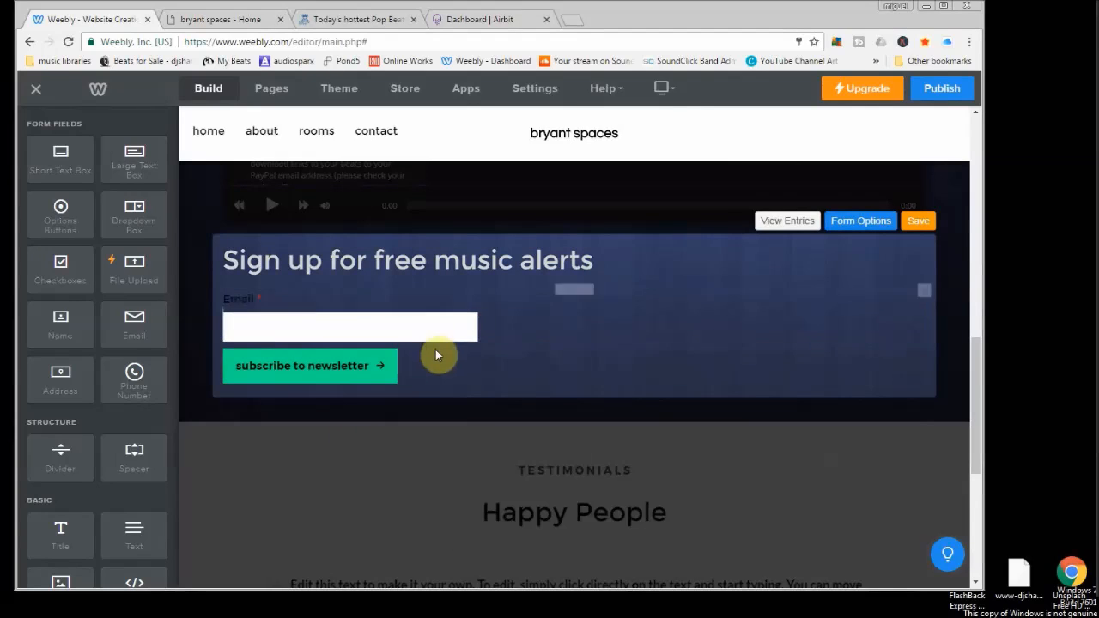
Check the newsletter form's options, including its confirmation settings, and close them
{"action": "left_click", "coordinate": [437, 373]}
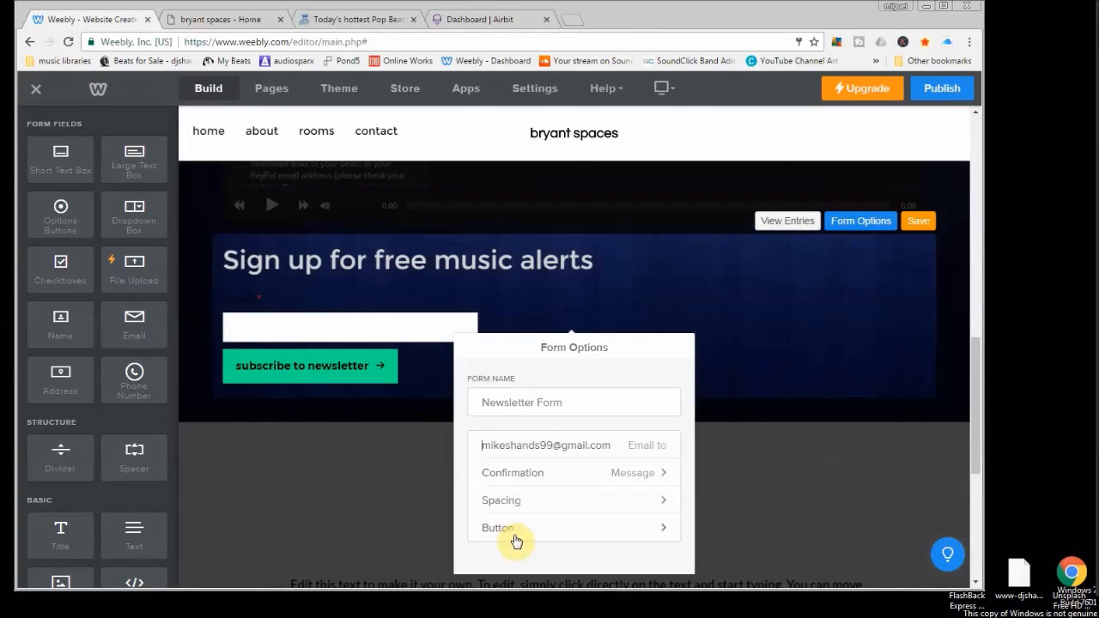
{"action": "left_click", "coordinate": [511, 472]}
{"action": "left_click", "coordinate": [390, 466]}
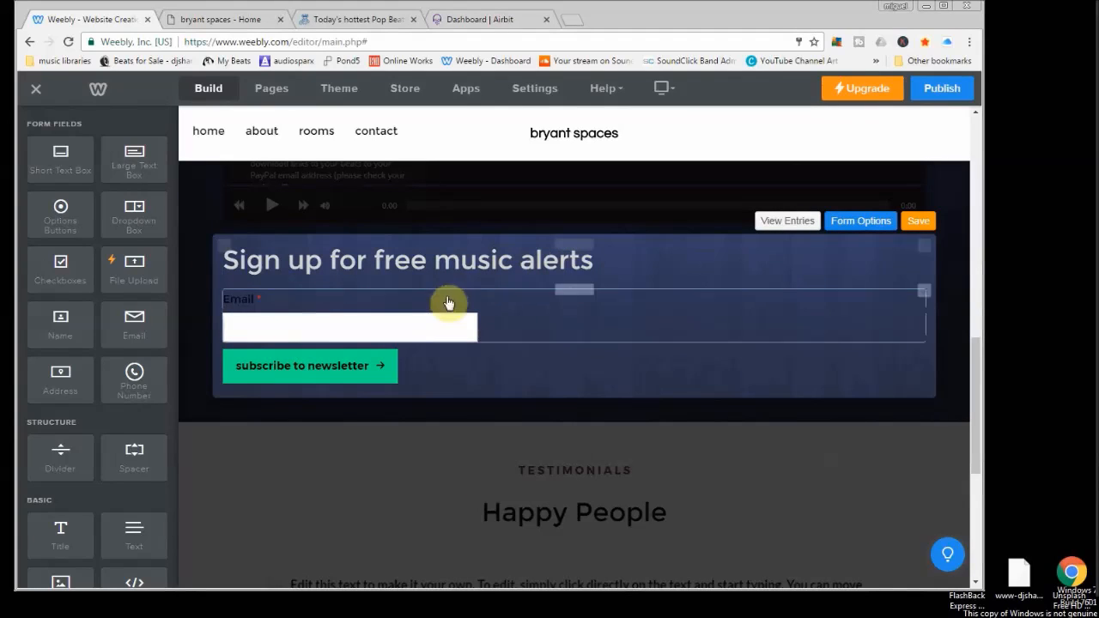
{"action": "scroll", "coordinate": [889, 391], "scroll_direction": "up", "scroll_amount": 6}
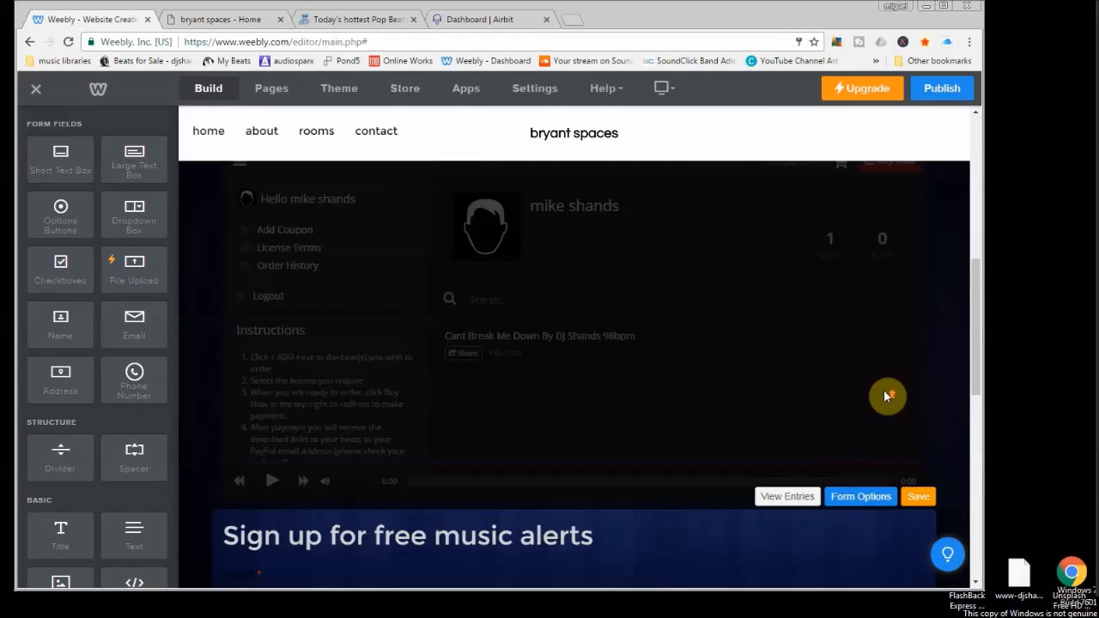
{"action": "scroll", "coordinate": [878, 390], "scroll_direction": "down", "scroll_amount": 5}
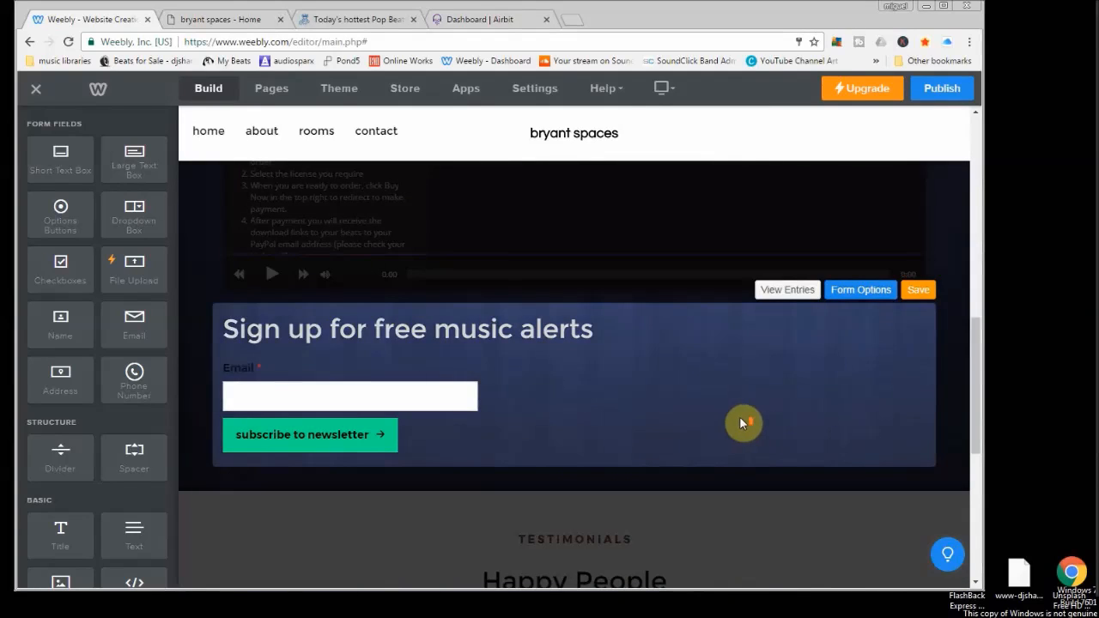
{"action": "scroll", "coordinate": [739, 417], "scroll_direction": "up", "scroll_amount": 3}
{"action": "scroll", "coordinate": [661, 402], "scroll_direction": "down", "scroll_amount": 2}
{"action": "scroll", "coordinate": [619, 387], "scroll_direction": "up", "scroll_amount": 1}
{"action": "scroll", "coordinate": [619, 387], "scroll_direction": "down", "scroll_amount": 3}
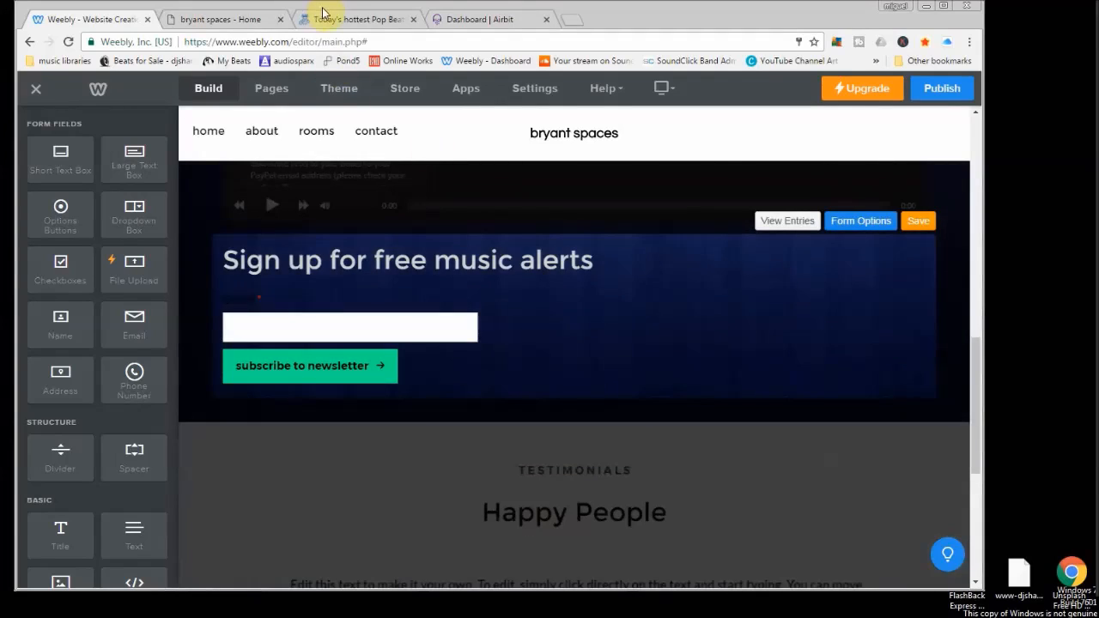
Switch to the djshandsbeats.com site and examine its beat store, license table and free beats sign-up form
{"action": "left_click", "coordinate": [347, 19]}
{"action": "scroll", "coordinate": [644, 495], "scroll_direction": "down", "scroll_amount": 1}
{"action": "scroll", "coordinate": [644, 496], "scroll_direction": "down", "scroll_amount": 8}
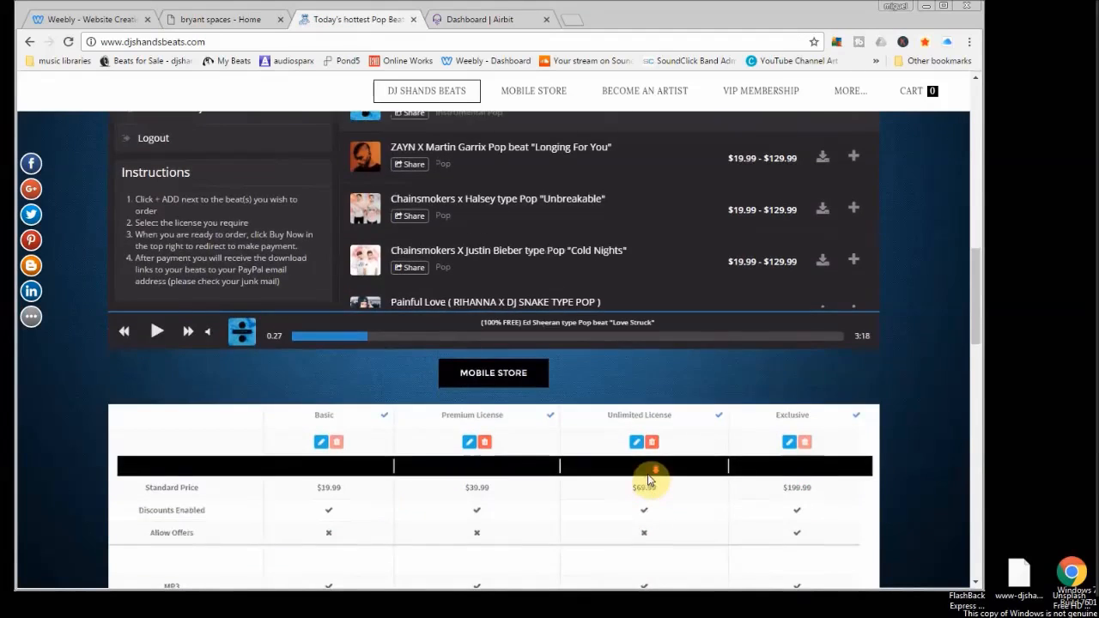
{"action": "scroll", "coordinate": [650, 457], "scroll_direction": "down", "scroll_amount": 5}
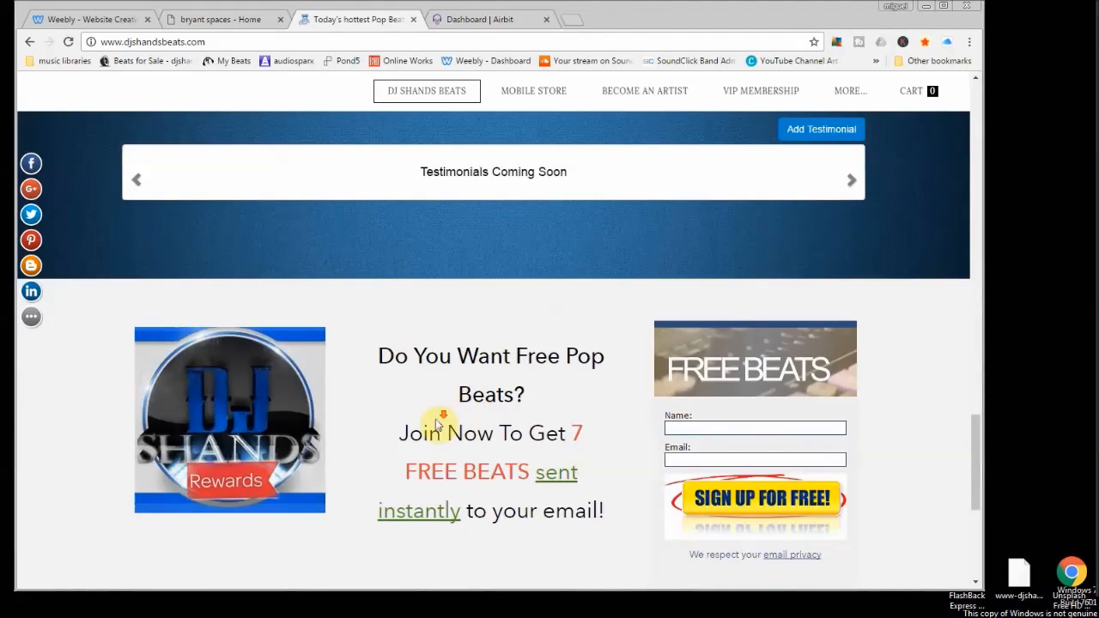
{"action": "scroll", "coordinate": [436, 421], "scroll_direction": "down", "scroll_amount": 3}
{"action": "scroll", "coordinate": [422, 336], "scroll_direction": "up", "scroll_amount": 2}
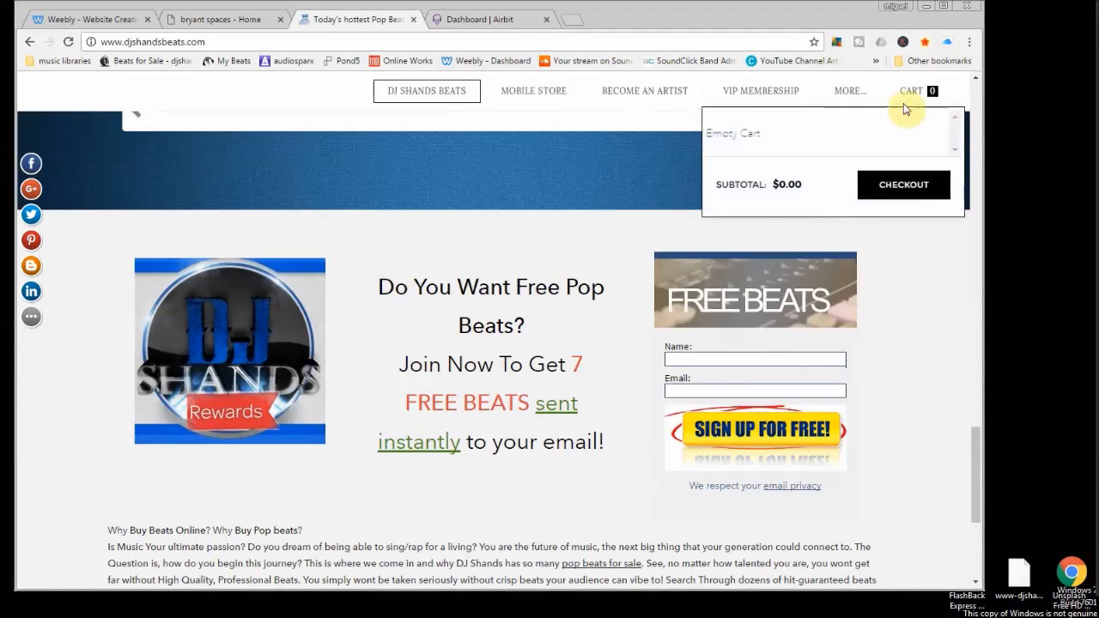
Open the Become an Artist page and examine the free beats sign-up form and footer there
{"action": "left_click", "coordinate": [624, 103]}
{"action": "scroll", "coordinate": [644, 393], "scroll_direction": "down", "scroll_amount": 15}
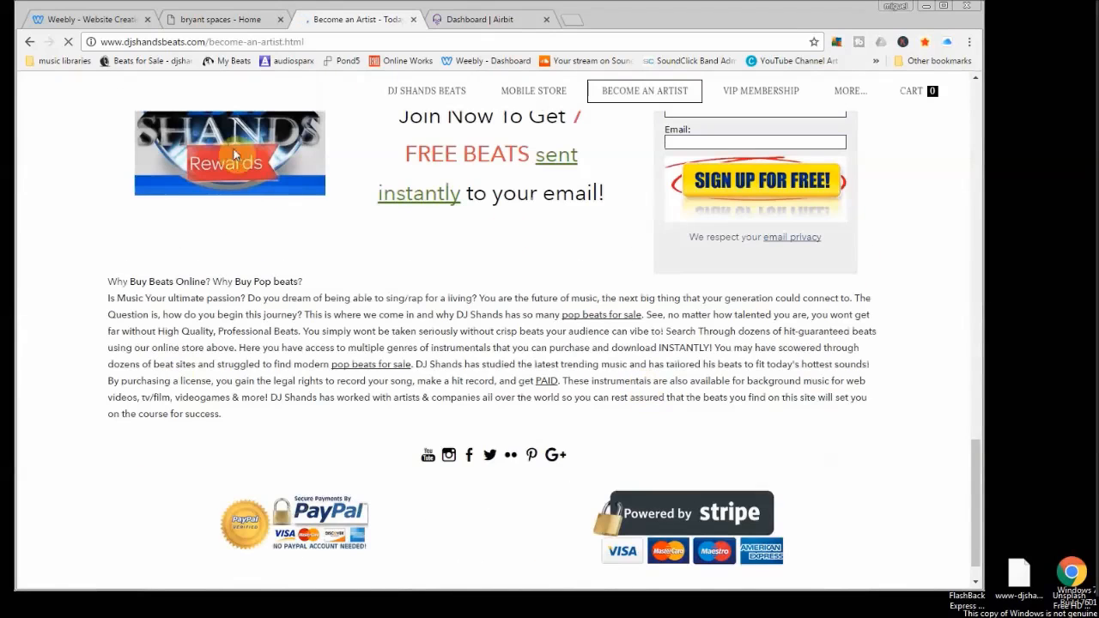
{"action": "scroll", "coordinate": [249, 159], "scroll_direction": "up", "scroll_amount": 3}
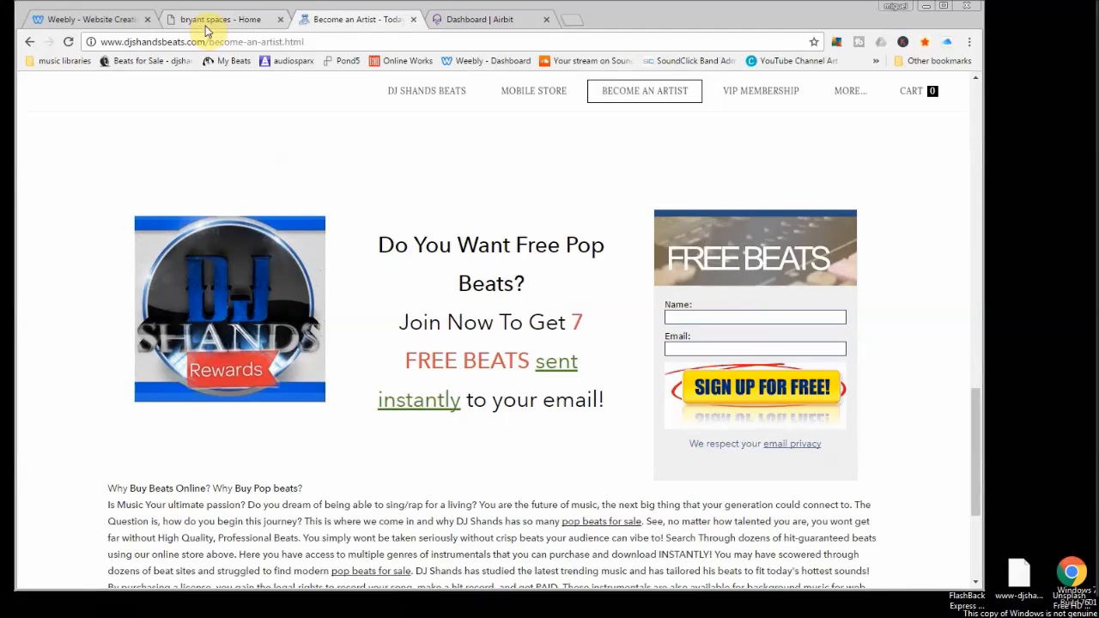
{"action": "scroll", "coordinate": [645, 326], "scroll_direction": "down", "scroll_amount": 3}
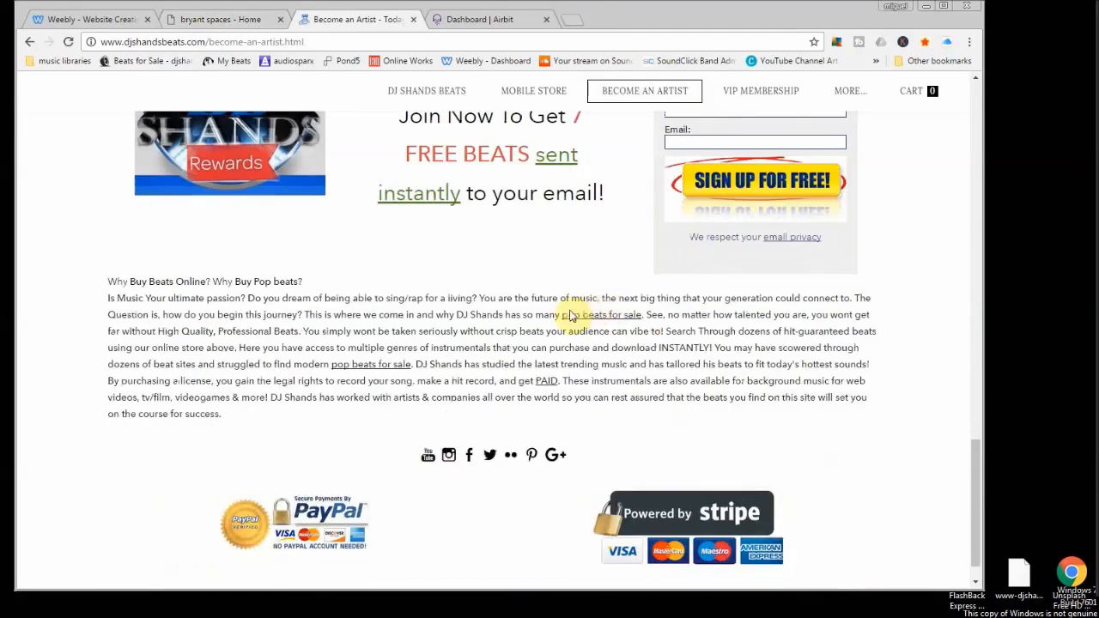
Switch to the published bryant spaces site and examine its beat store, SoundCloud playlist and testimonials section
{"action": "scroll", "coordinate": [516, 331], "scroll_direction": "up", "scroll_amount": 10}
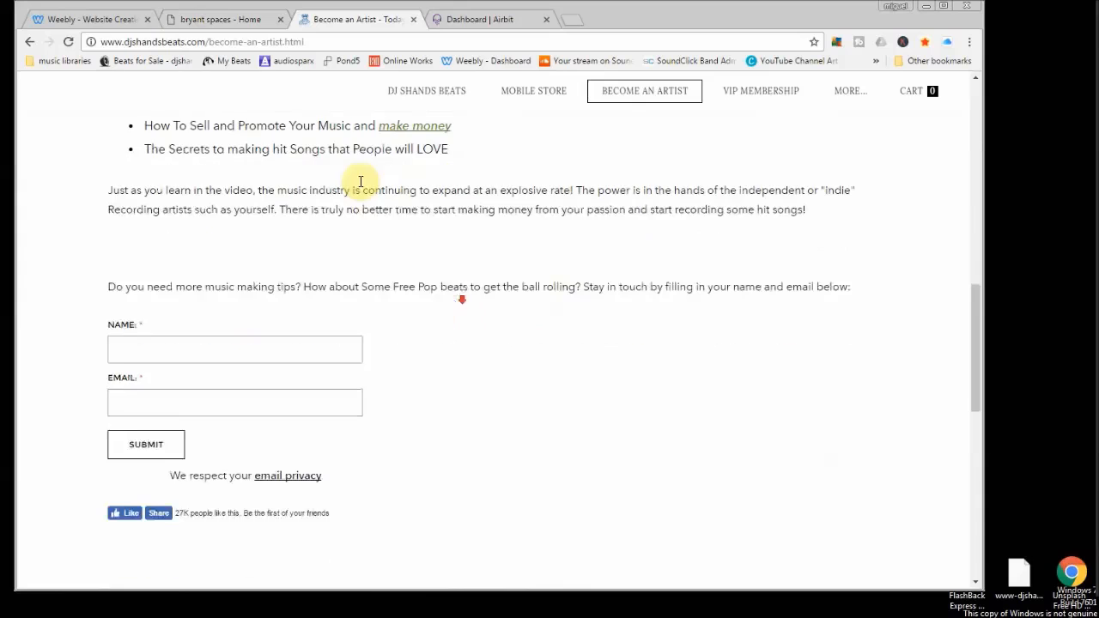
{"action": "left_click", "coordinate": [183, 23]}
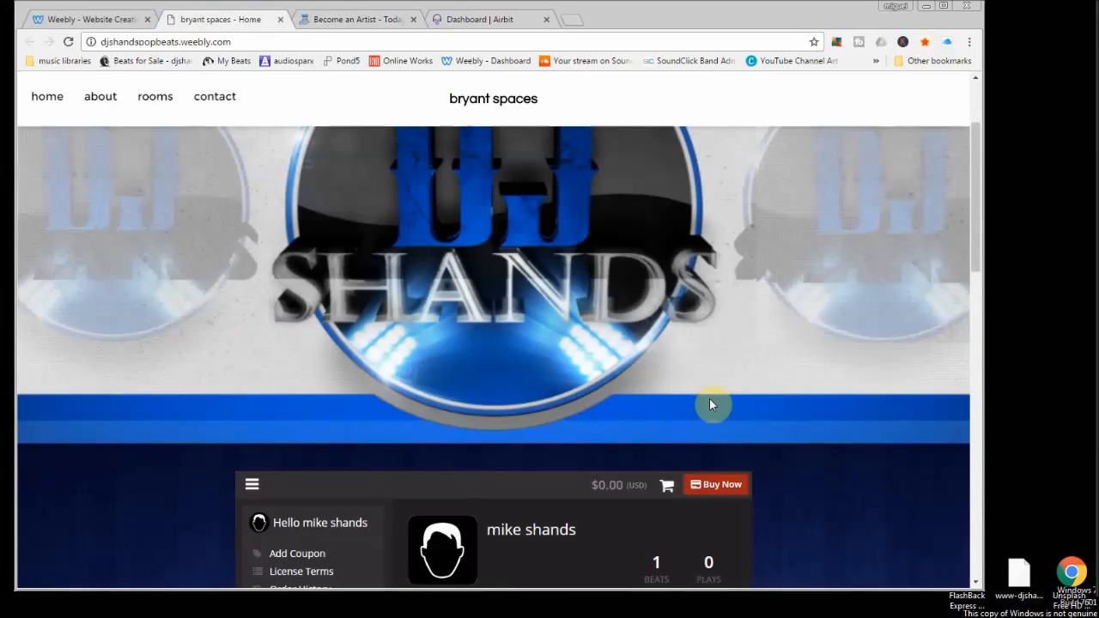
{"action": "scroll", "coordinate": [709, 405], "scroll_direction": "down", "scroll_amount": 4}
{"action": "scroll", "coordinate": [368, 430], "scroll_direction": "down", "scroll_amount": 6}
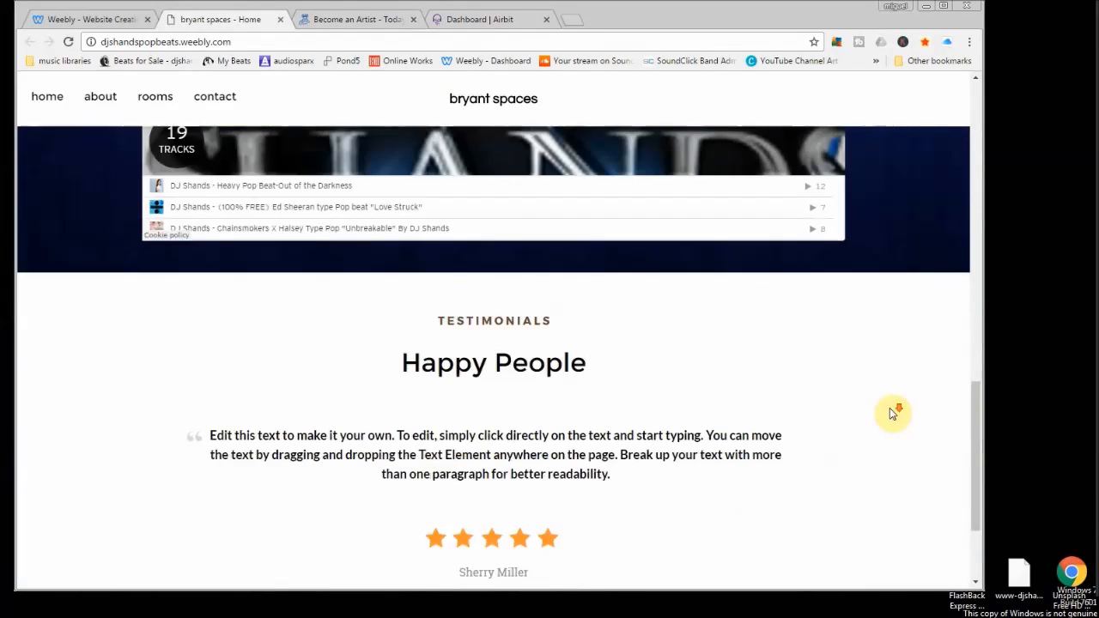
{"action": "scroll", "coordinate": [885, 416], "scroll_direction": "down", "scroll_amount": 2}
{"action": "scroll", "coordinate": [633, 486], "scroll_direction": "up", "scroll_amount": 3}
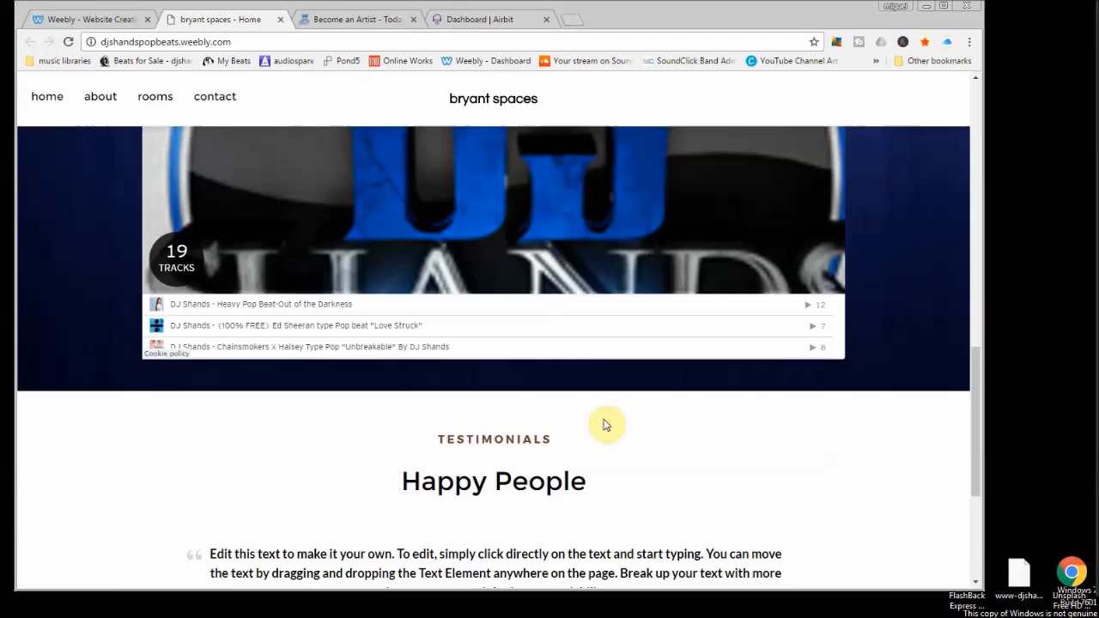
Return to the Weebly editor, save the newsletter form, and decline the offer to try Promote
{"action": "left_click", "coordinate": [117, 19]}
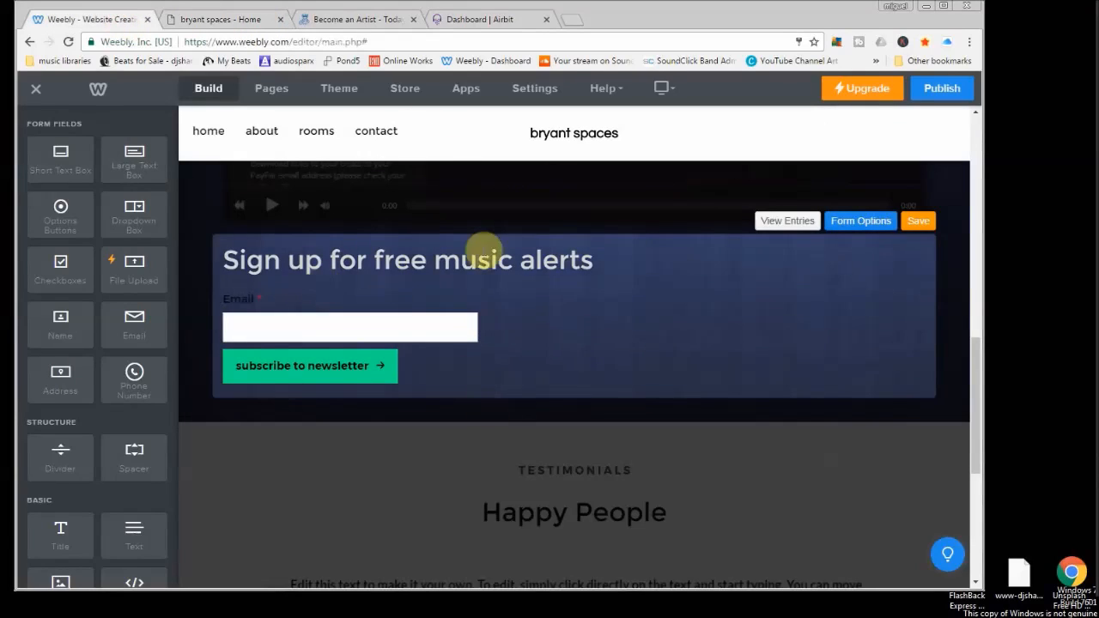
{"action": "scroll", "coordinate": [761, 412], "scroll_direction": "down", "scroll_amount": 4}
{"action": "scroll", "coordinate": [701, 386], "scroll_direction": "up", "scroll_amount": 3}
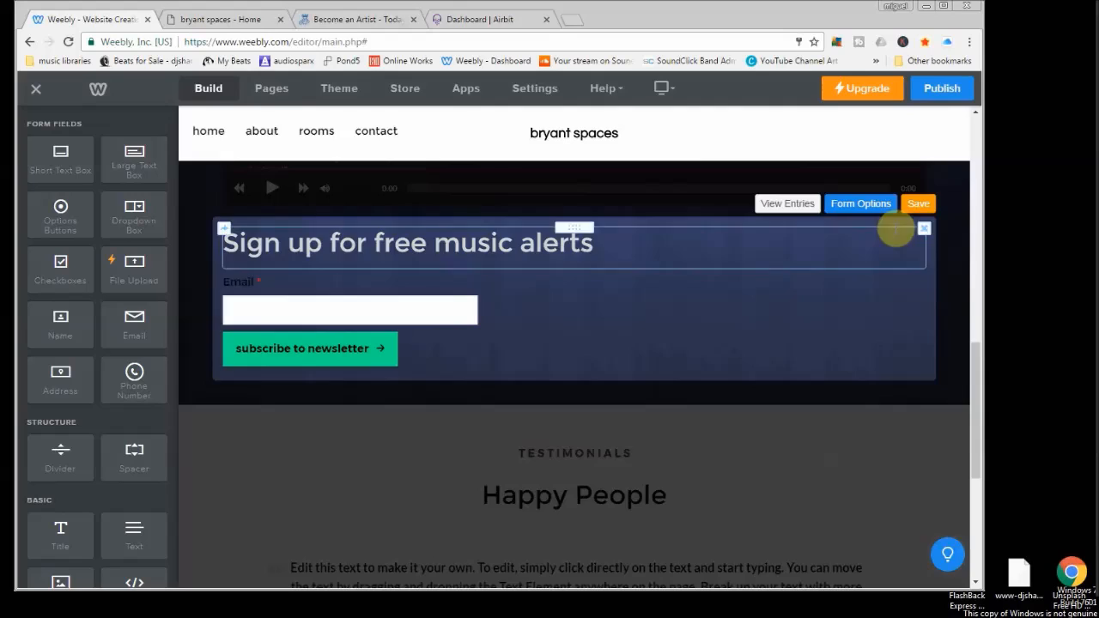
{"action": "left_click", "coordinate": [915, 204]}
{"action": "scroll", "coordinate": [507, 400], "scroll_direction": "down", "scroll_amount": 3}
{"action": "left_click_drag", "start_coordinate": [517, 398], "coordinate": [473, 466]}
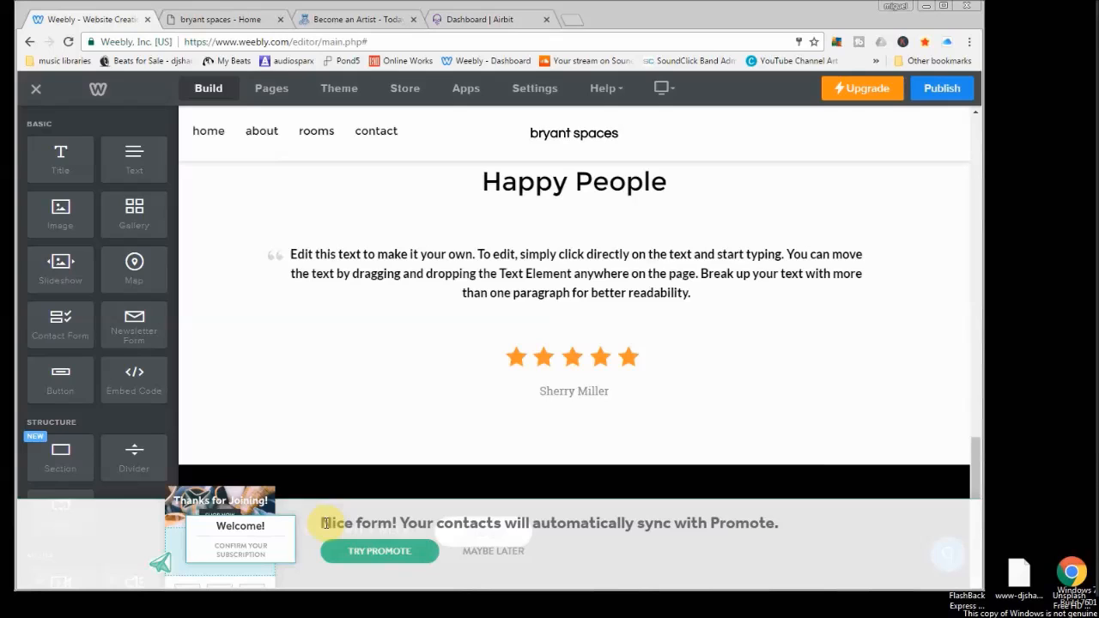
{"action": "left_click", "coordinate": [486, 551]}
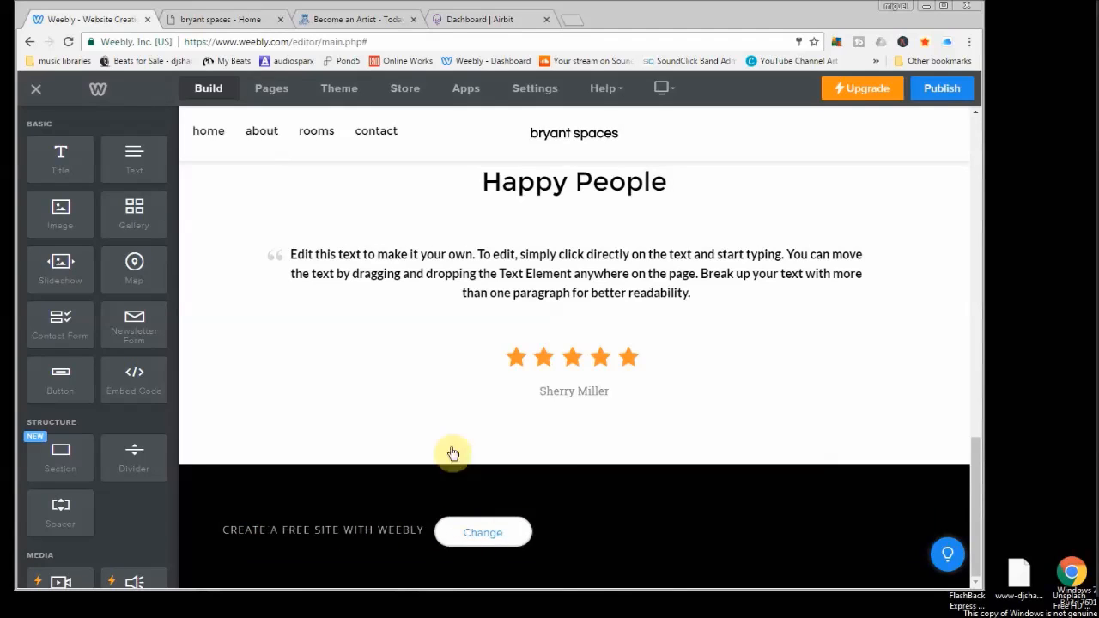
Review the home page in the Weebly editor from the header image through the newsletter form to the footer
{"action": "scroll", "coordinate": [528, 489], "scroll_direction": "up", "scroll_amount": 3}
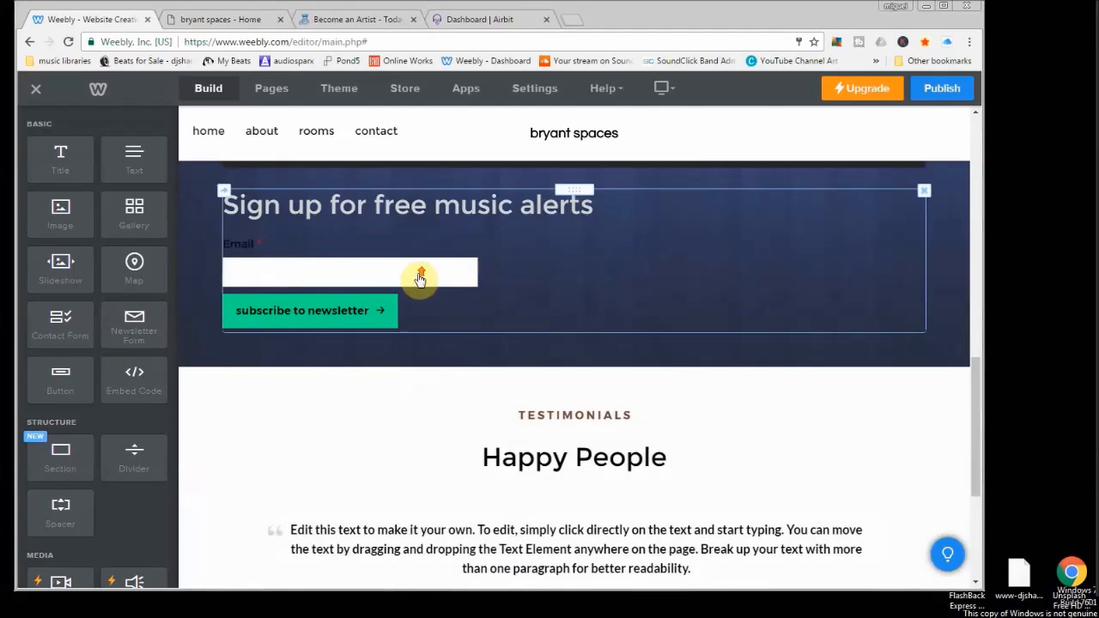
{"action": "scroll", "coordinate": [419, 283], "scroll_direction": "up", "scroll_amount": 8}
{"action": "scroll", "coordinate": [419, 288], "scroll_direction": "up", "scroll_amount": 2}
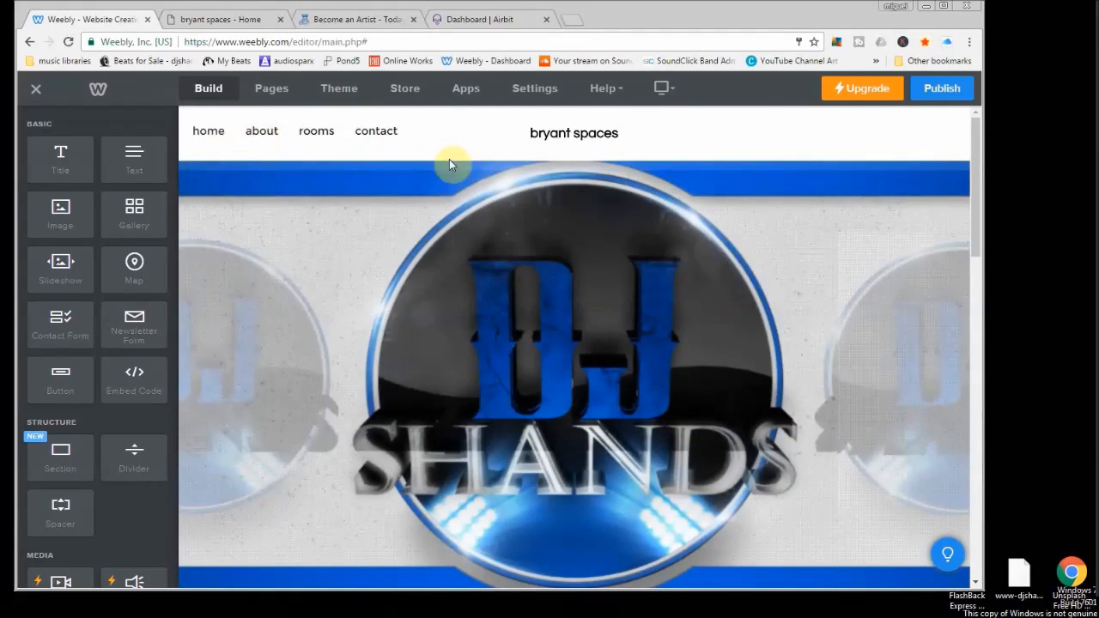
{"action": "scroll", "coordinate": [593, 386], "scroll_direction": "down", "scroll_amount": 5}
{"action": "scroll", "coordinate": [612, 403], "scroll_direction": "down", "scroll_amount": 10}
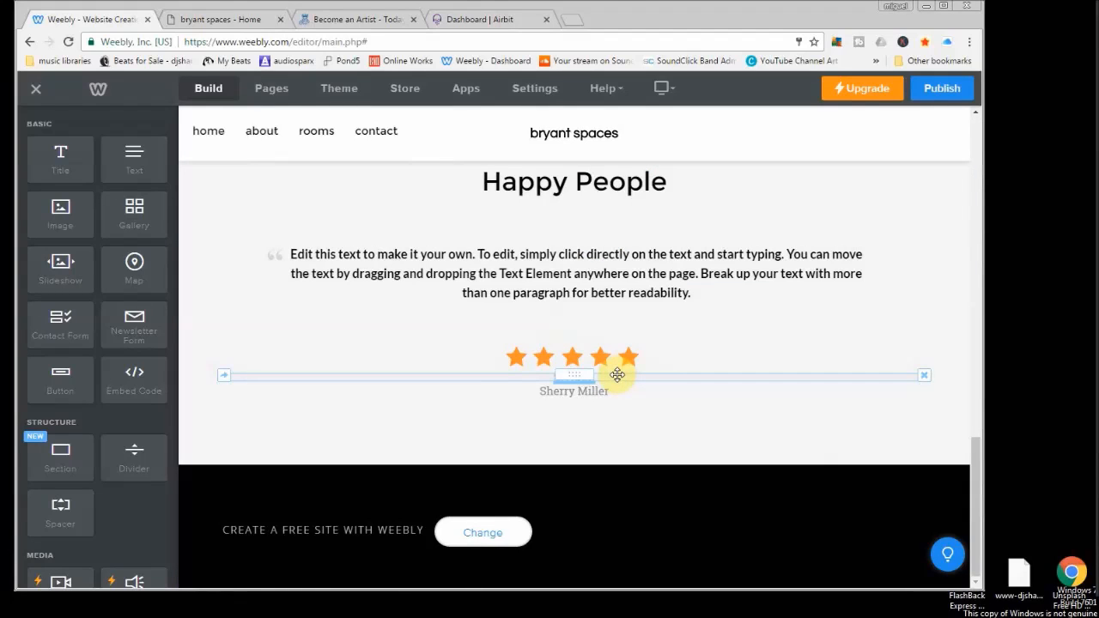
{"action": "scroll", "coordinate": [616, 375], "scroll_direction": "up", "scroll_amount": 5}
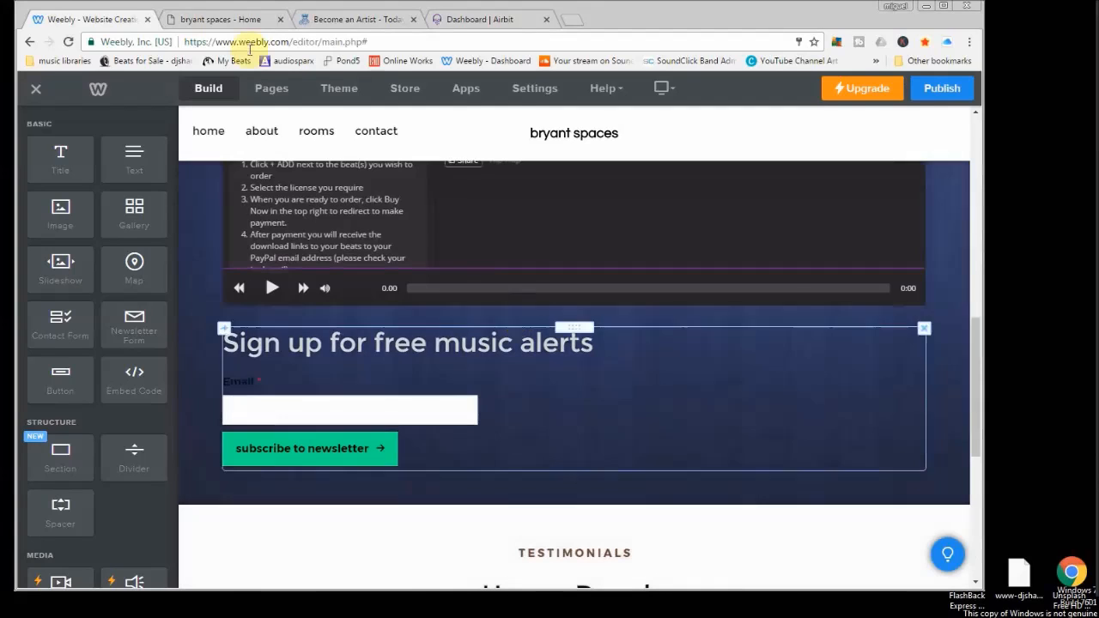
Check the published bryant spaces page from the beat store and SoundCloud playlist to the footer
{"action": "left_click", "coordinate": [228, 19]}
{"action": "scroll", "coordinate": [652, 376], "scroll_direction": "up", "scroll_amount": 2}
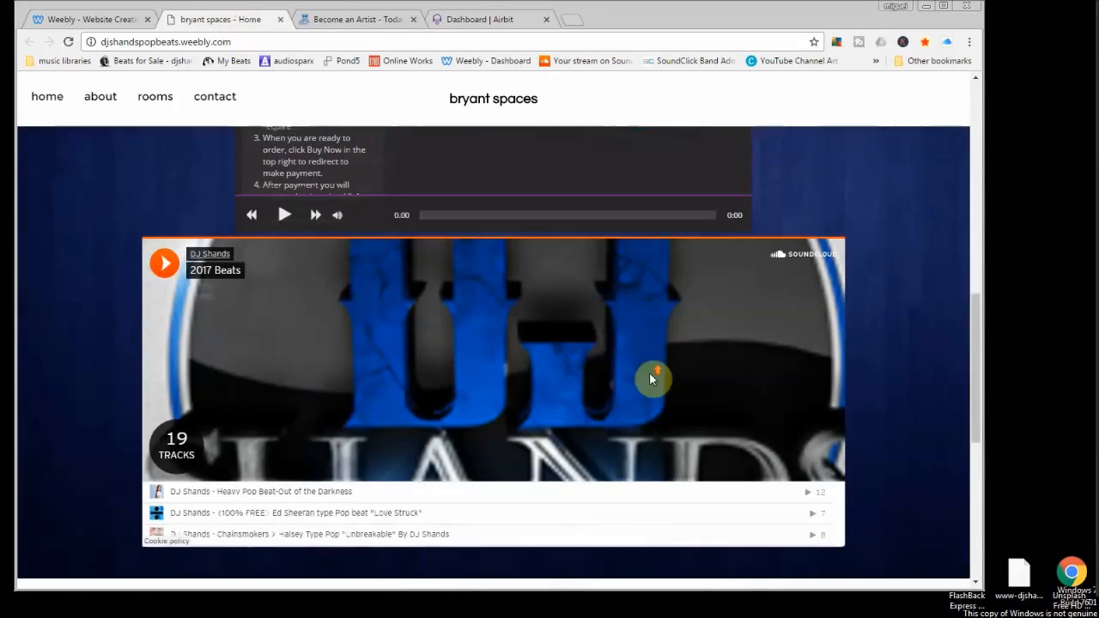
{"action": "scroll", "coordinate": [412, 354], "scroll_direction": "down", "scroll_amount": 4}
{"action": "scroll", "coordinate": [391, 352], "scroll_direction": "down", "scroll_amount": 3}
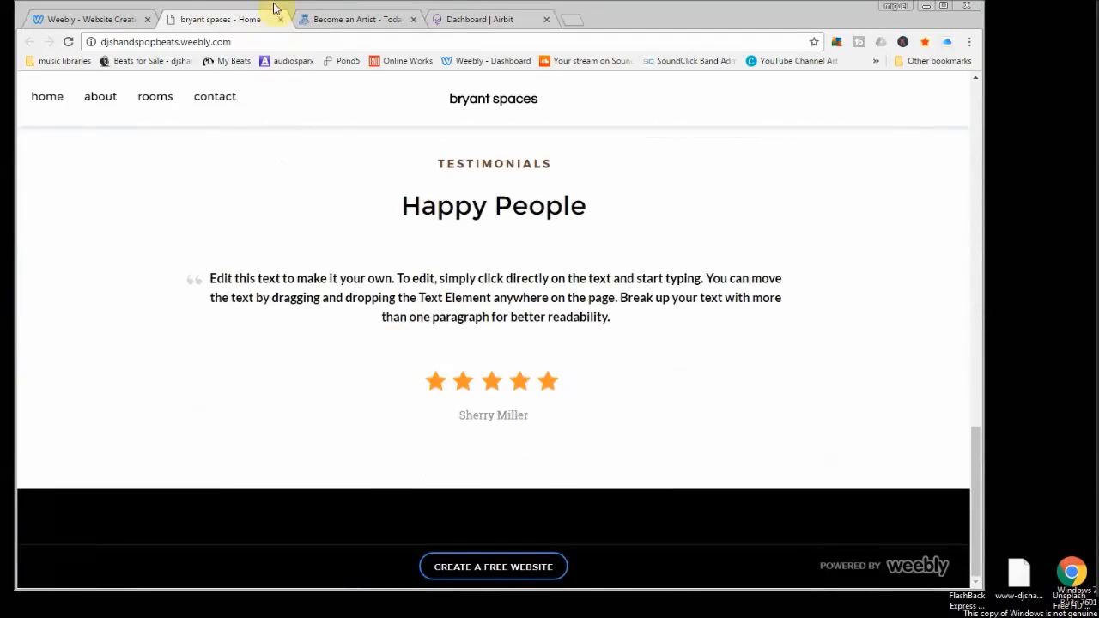
Open the DJ Shands Beats home page on the djshandsbeats.com site and examine its offer banner and beat store
{"action": "left_click", "coordinate": [351, 18]}
{"action": "scroll", "coordinate": [413, 232], "scroll_direction": "up", "scroll_amount": 10}
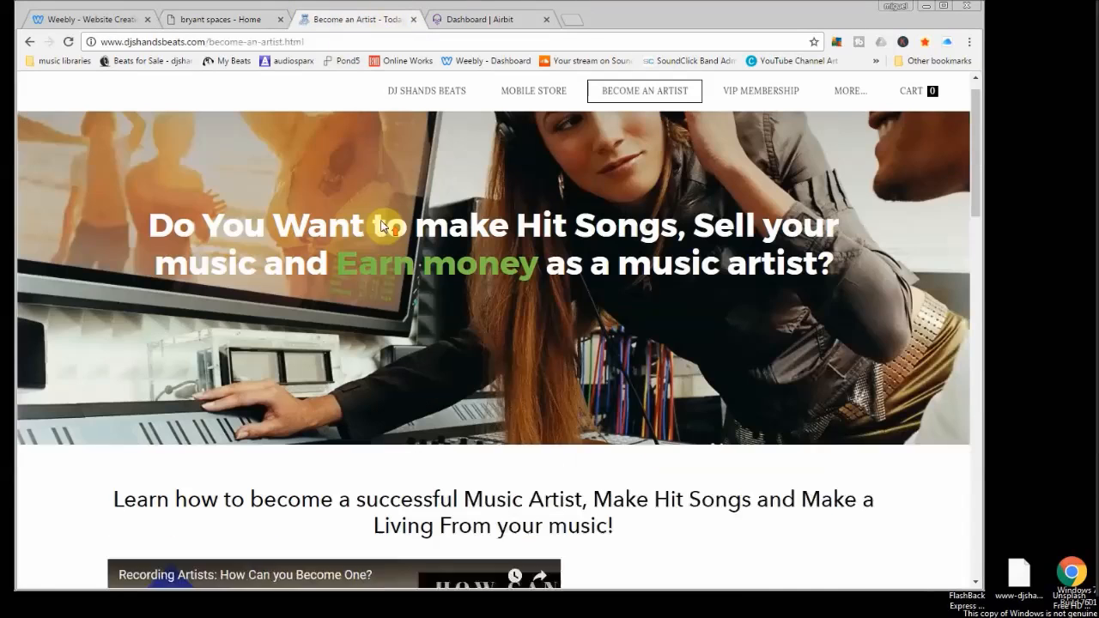
{"action": "left_click", "coordinate": [434, 104]}
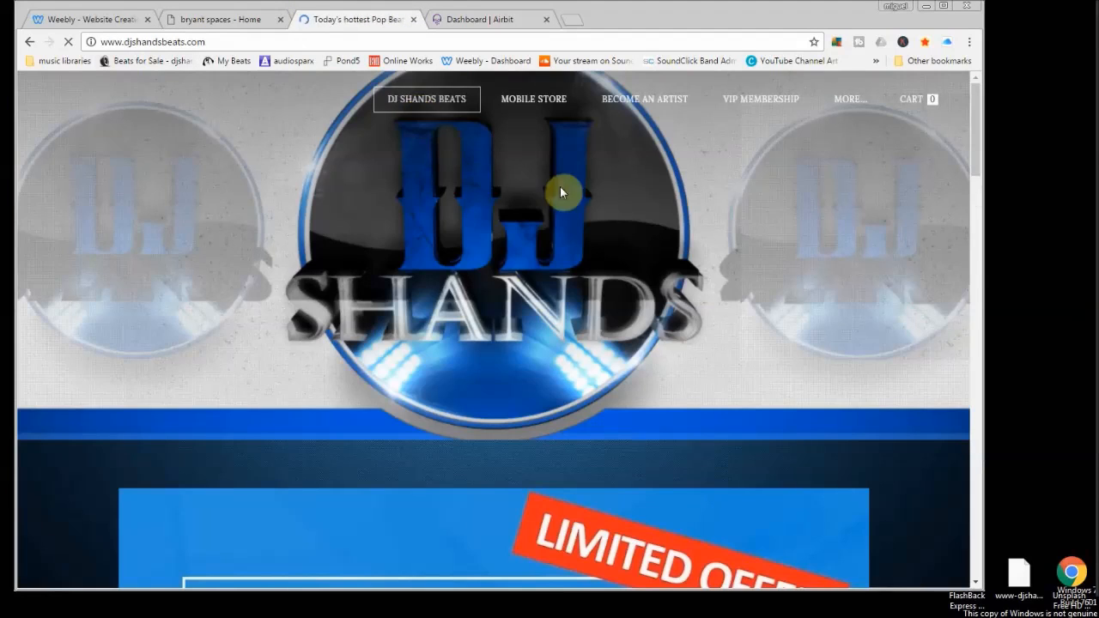
{"action": "scroll", "coordinate": [700, 240], "scroll_direction": "down", "scroll_amount": 3}
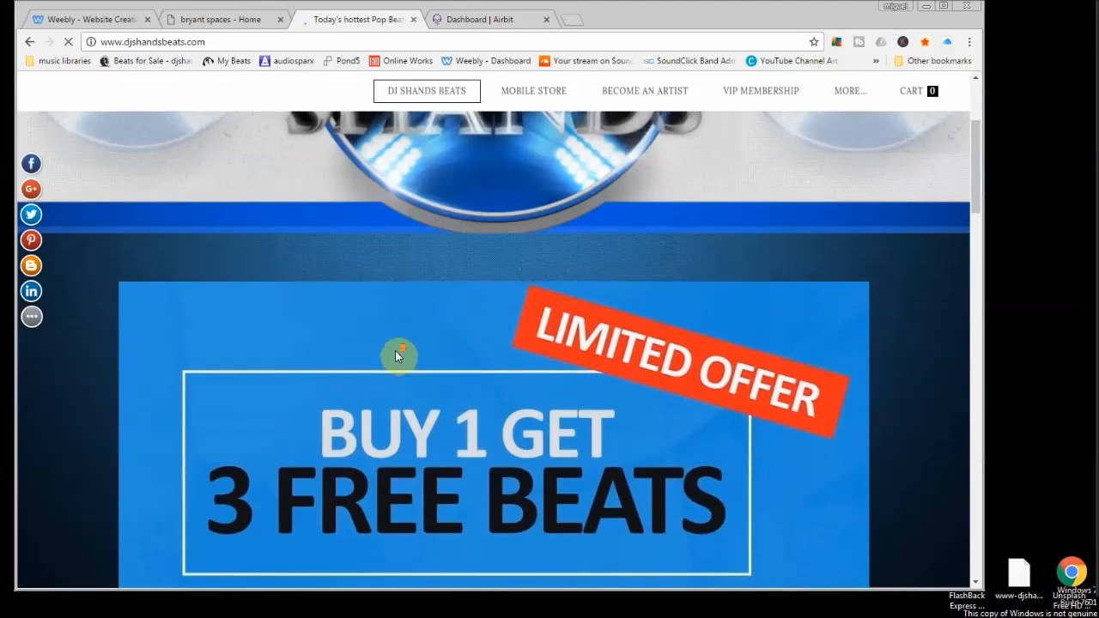
{"action": "scroll", "coordinate": [394, 350], "scroll_direction": "down", "scroll_amount": 2}
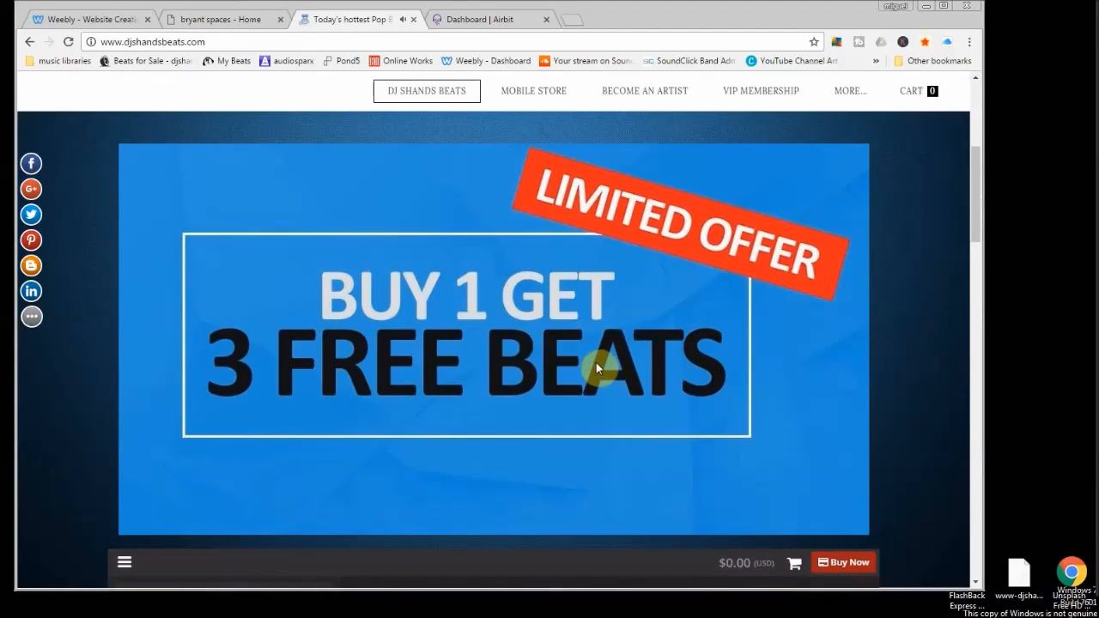
{"action": "scroll", "coordinate": [596, 355], "scroll_direction": "down", "scroll_amount": 3}
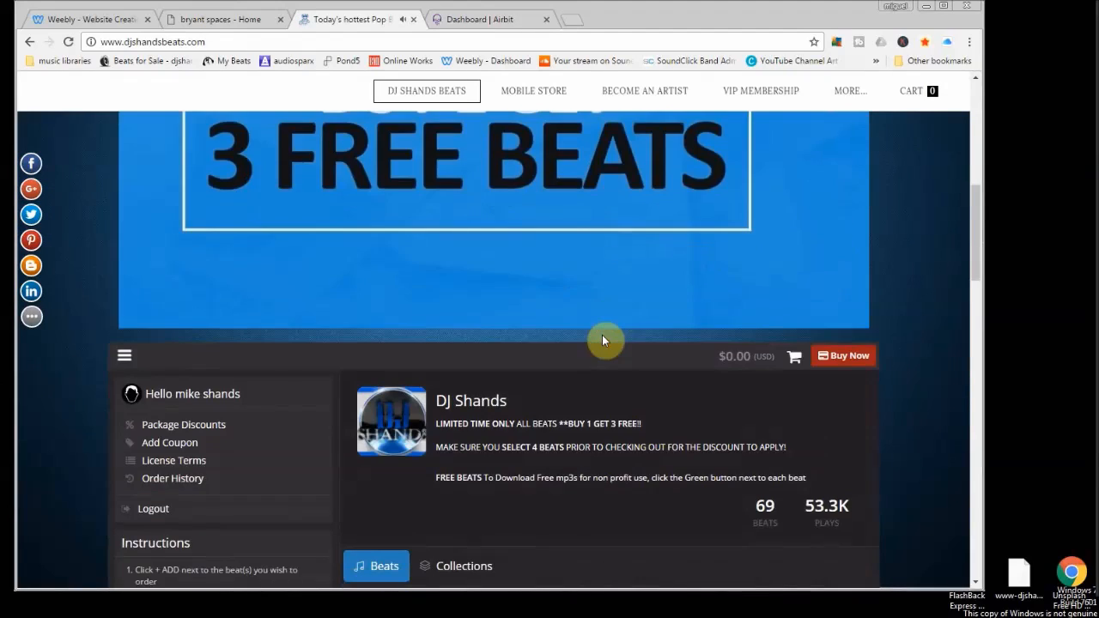
{"action": "scroll", "coordinate": [602, 339], "scroll_direction": "down", "scroll_amount": 8}
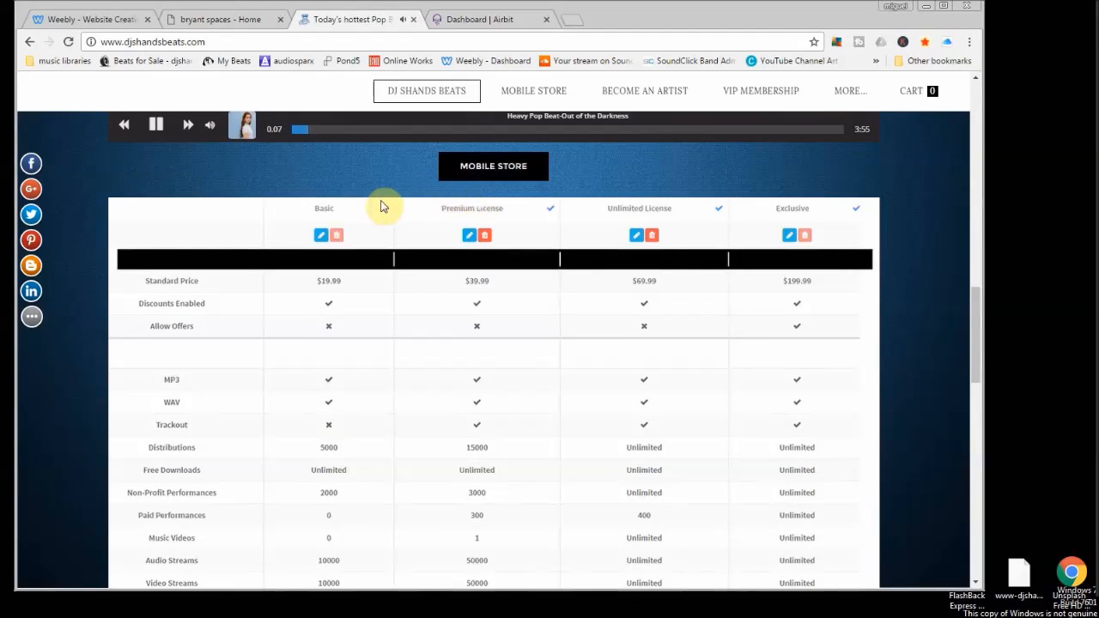
Examine the license comparison table, F.A.Q. link, testimonials widget and free beats sign-up form on the djshandsbeats.com home page
{"action": "scroll", "coordinate": [382, 203], "scroll_direction": "down", "scroll_amount": 2}
{"action": "scroll", "coordinate": [381, 203], "scroll_direction": "down", "scroll_amount": 1}
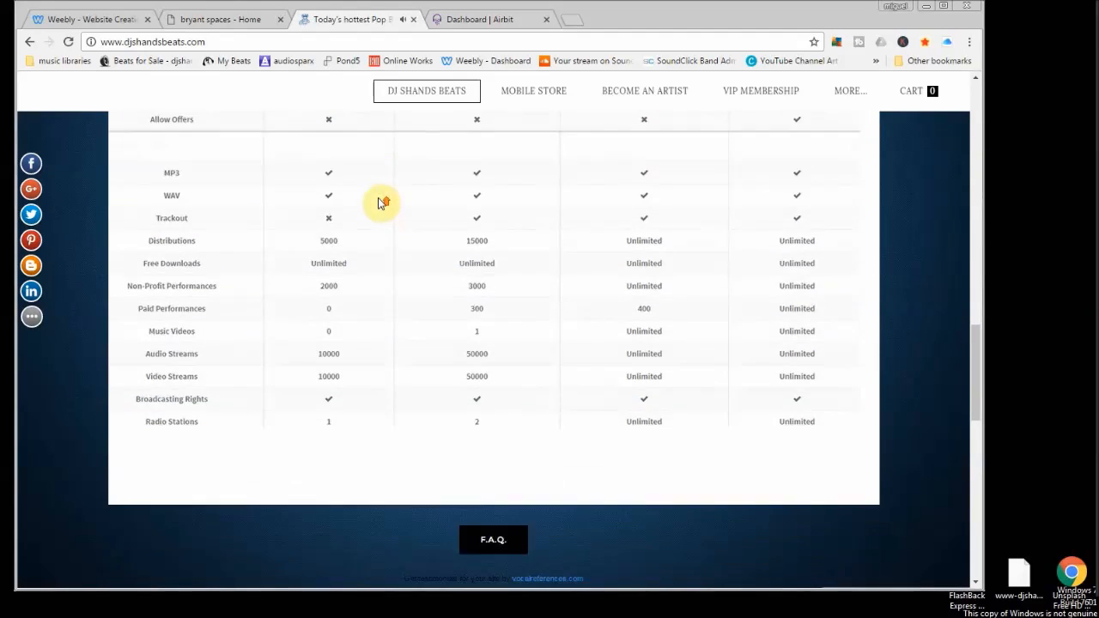
{"action": "scroll", "coordinate": [361, 201], "scroll_direction": "up", "scroll_amount": 2}
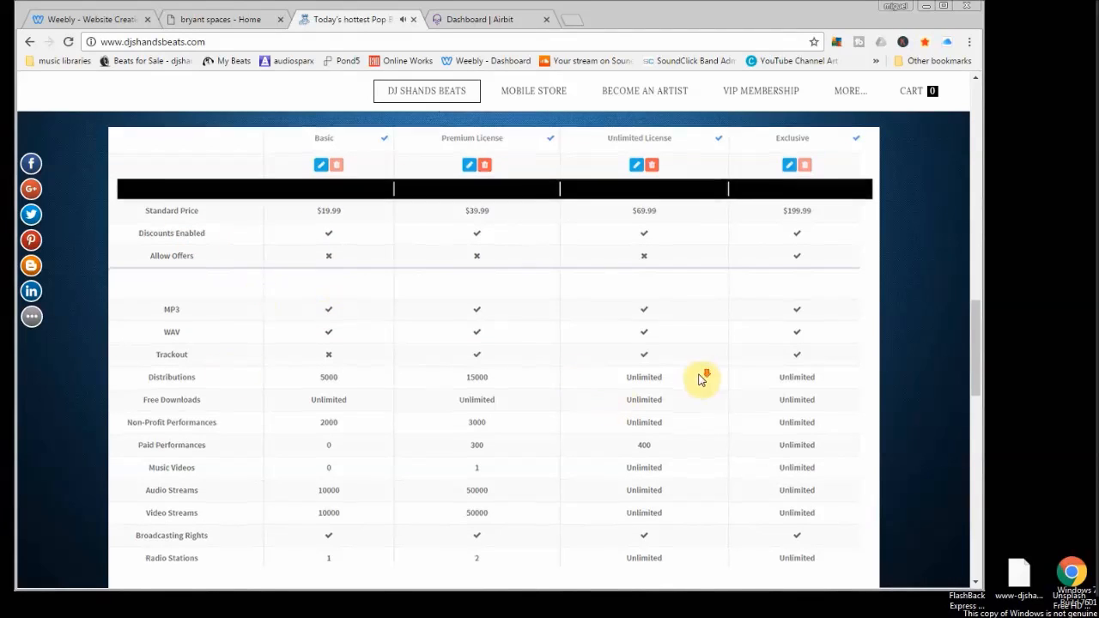
{"action": "scroll", "coordinate": [703, 376], "scroll_direction": "down", "scroll_amount": 3}
{"action": "scroll", "coordinate": [701, 378], "scroll_direction": "down", "scroll_amount": 3}
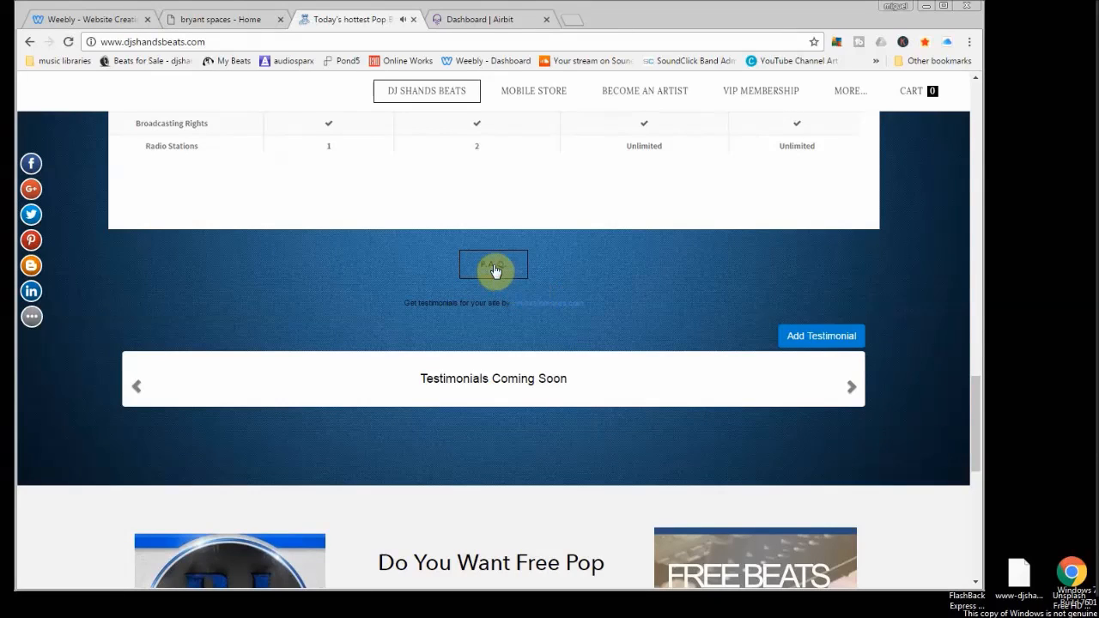
{"action": "scroll", "coordinate": [736, 407], "scroll_direction": "down", "scroll_amount": 1}
{"action": "scroll", "coordinate": [735, 401], "scroll_direction": "down", "scroll_amount": 2}
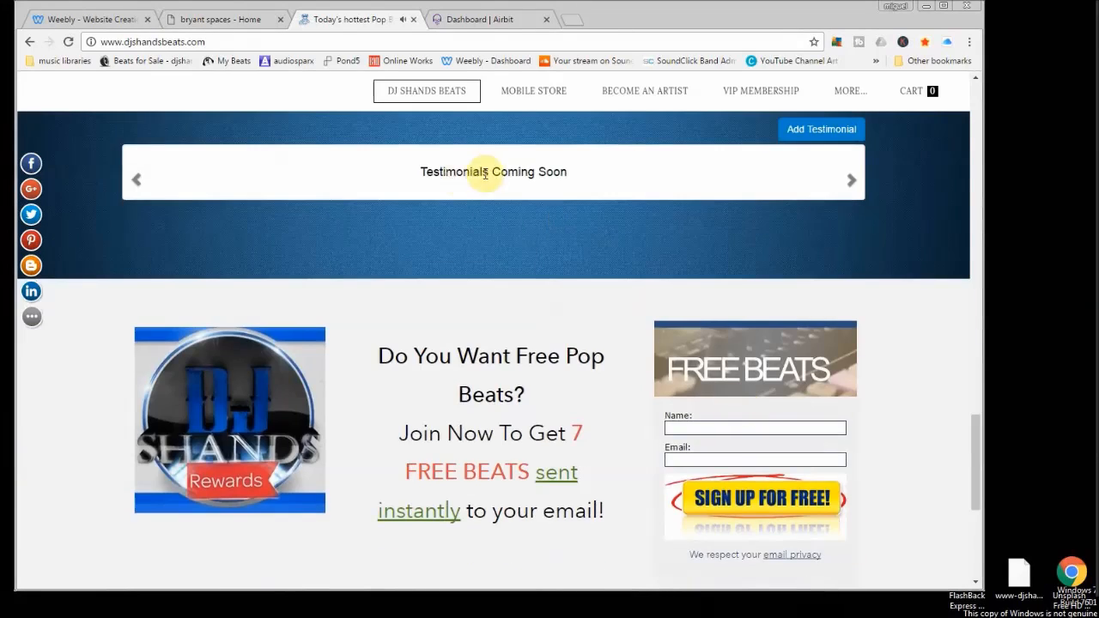
Switch to the published bryant spaces site and examine its Happy People testimonials section for comparison
{"action": "left_click", "coordinate": [226, 24]}
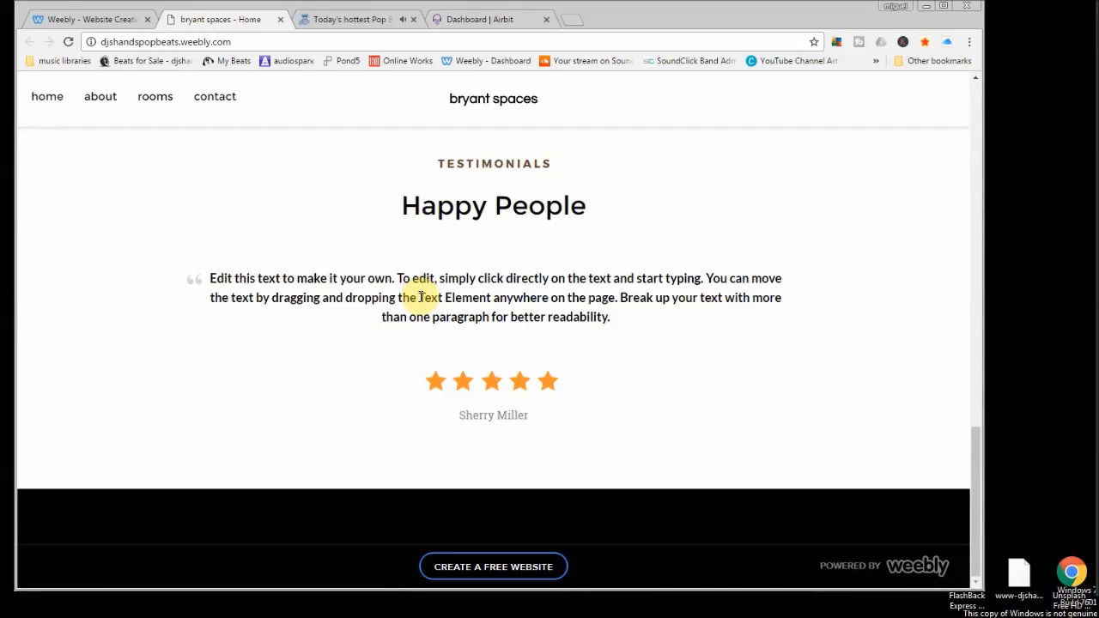
{"action": "scroll", "coordinate": [450, 316], "scroll_direction": "up", "scroll_amount": 3}
{"action": "scroll", "coordinate": [543, 473], "scroll_direction": "down", "scroll_amount": 2}
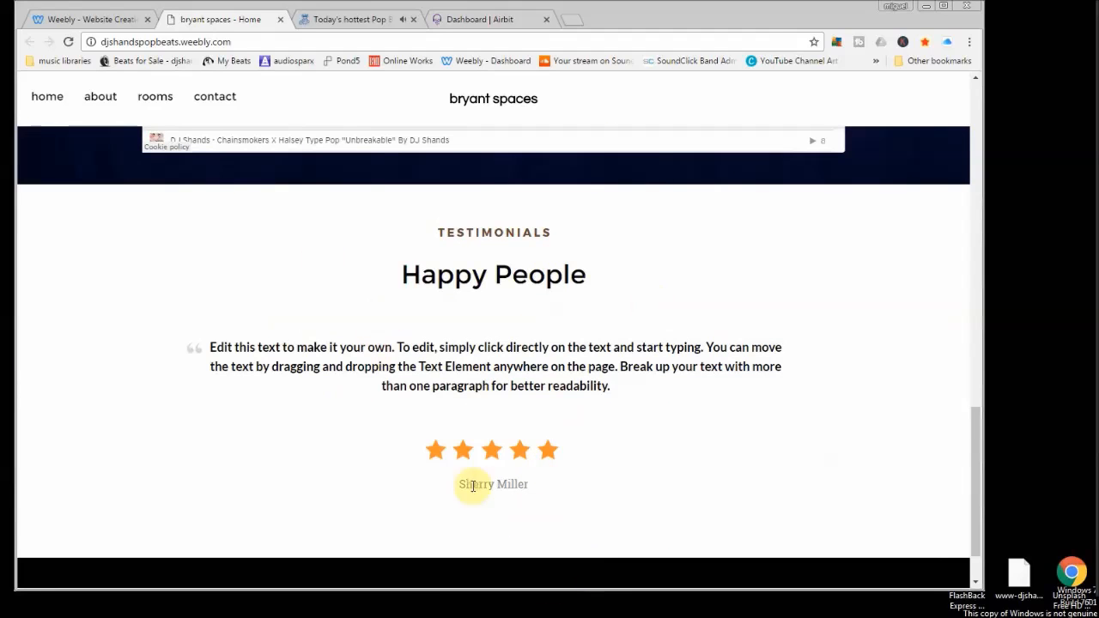
{"action": "scroll", "coordinate": [524, 442], "scroll_direction": "down", "scroll_amount": 1}
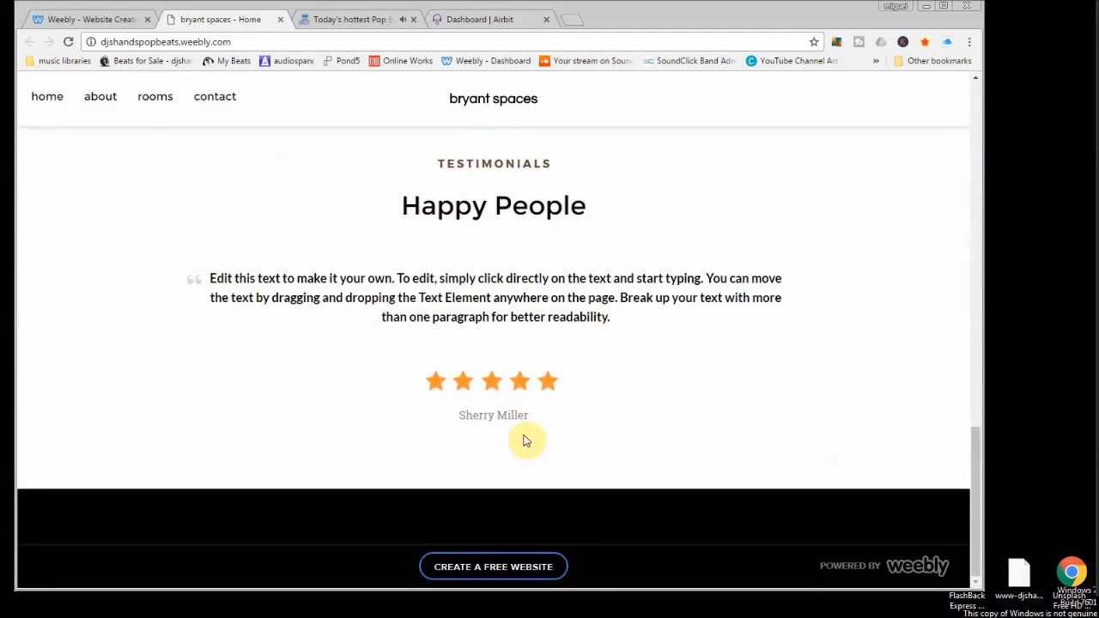
Return to djshandsbeats.com and examine the sign-up form, descriptive sales text, social icons, payment badges and license table
{"action": "left_click", "coordinate": [375, 22]}
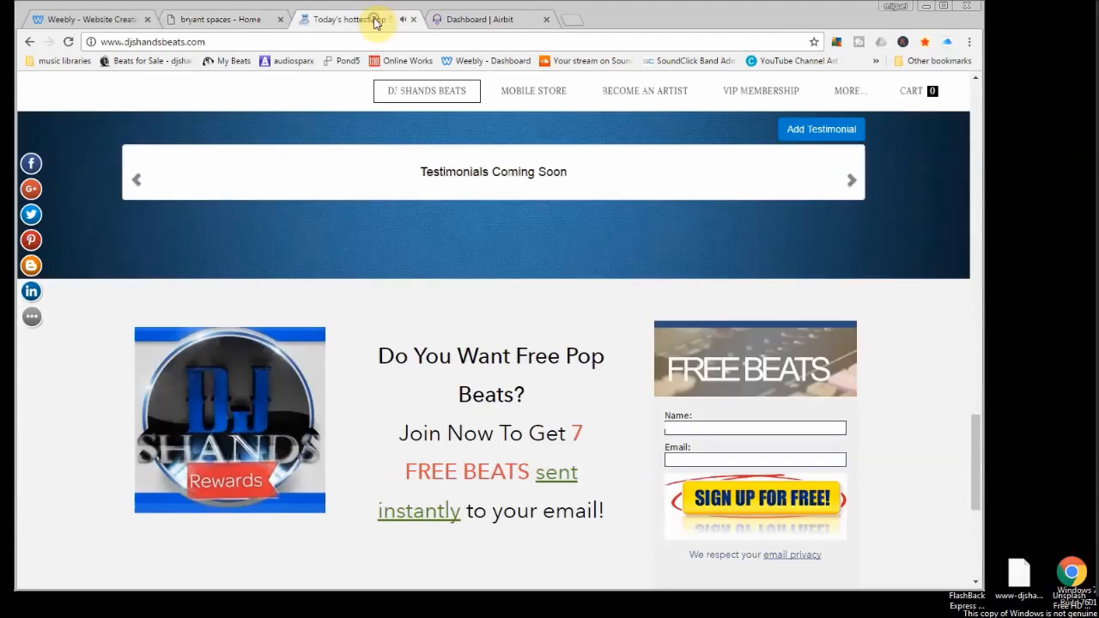
{"action": "scroll", "coordinate": [510, 420], "scroll_direction": "down", "scroll_amount": 3}
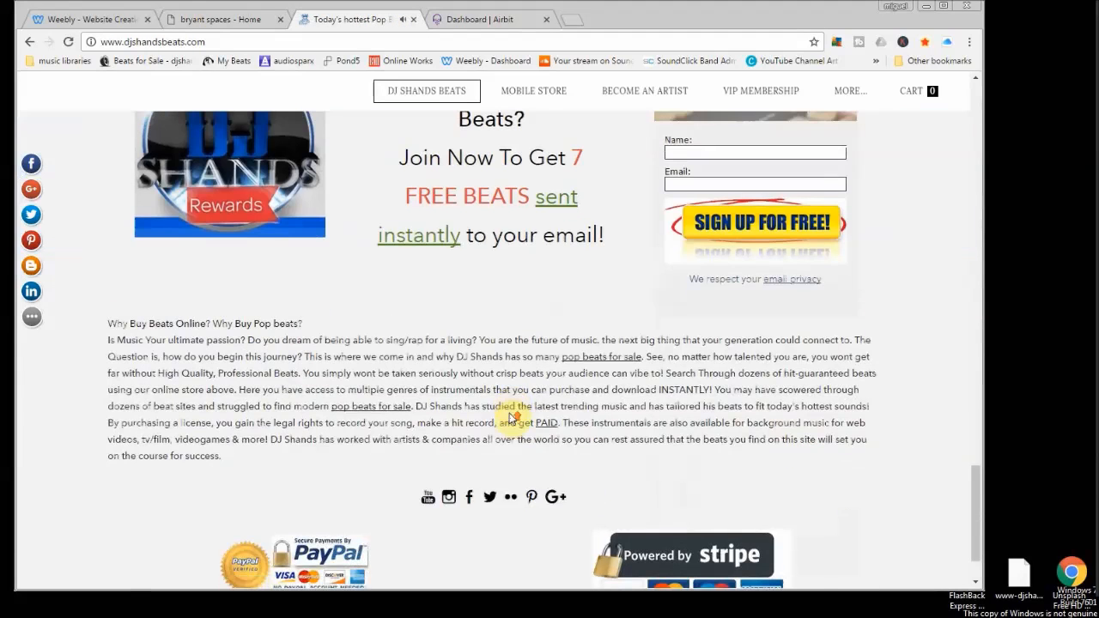
{"action": "scroll", "coordinate": [513, 418], "scroll_direction": "up", "scroll_amount": 2}
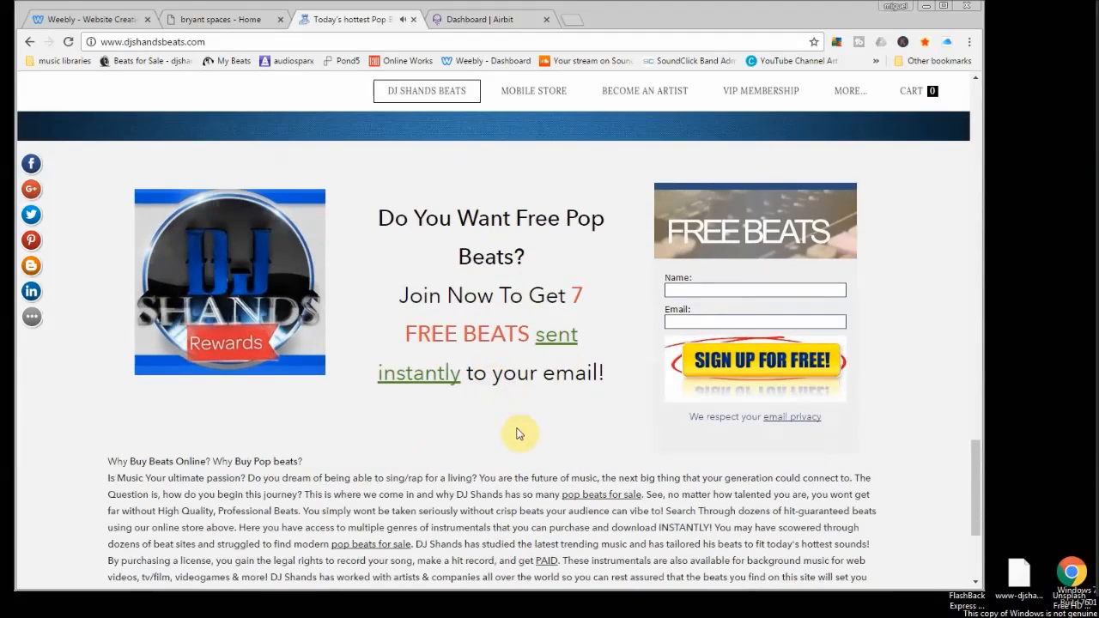
{"action": "scroll", "coordinate": [516, 434], "scroll_direction": "down", "scroll_amount": 3}
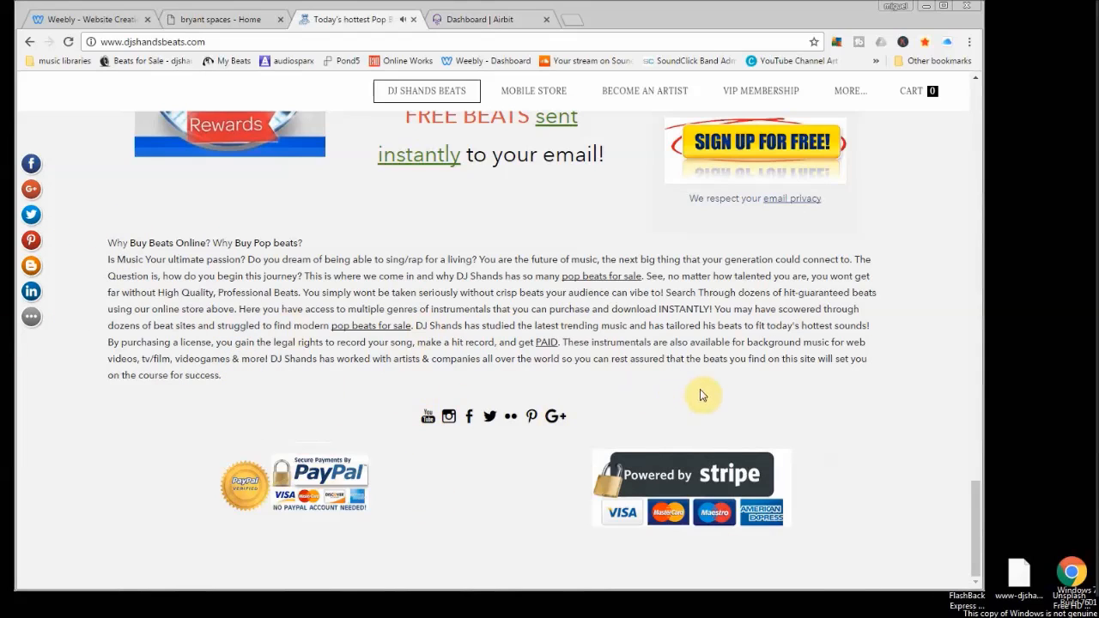
{"action": "scroll", "coordinate": [749, 393], "scroll_direction": "up", "scroll_amount": 6}
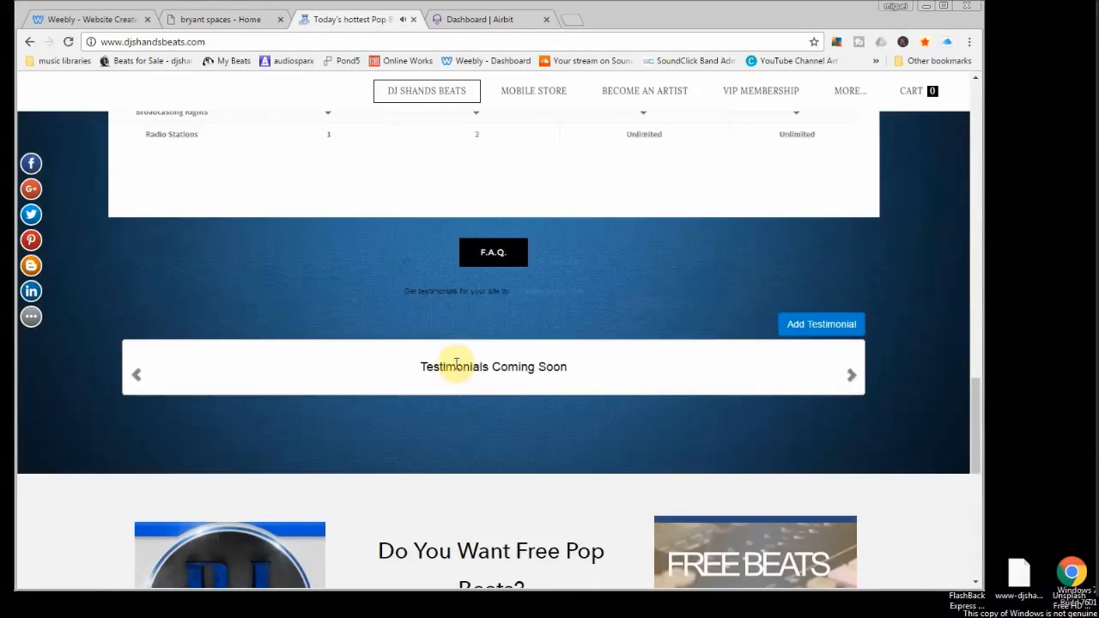
{"action": "scroll", "coordinate": [484, 319], "scroll_direction": "up", "scroll_amount": 4}
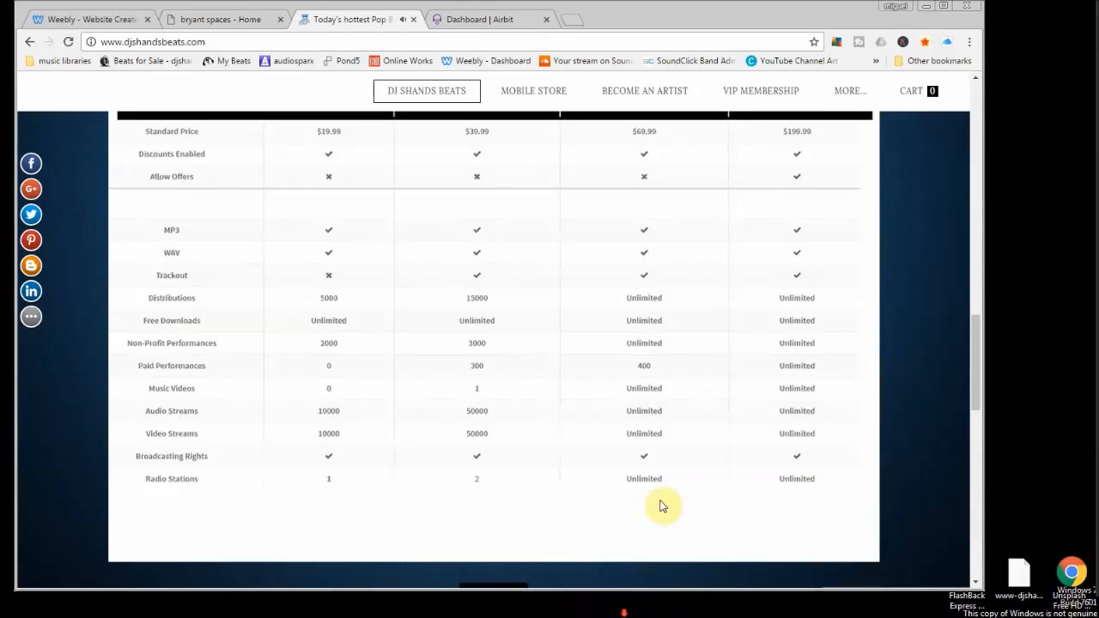
{"action": "scroll", "coordinate": [660, 507], "scroll_direction": "down", "scroll_amount": 8}
{"action": "scroll", "coordinate": [464, 446], "scroll_direction": "down", "scroll_amount": 3}
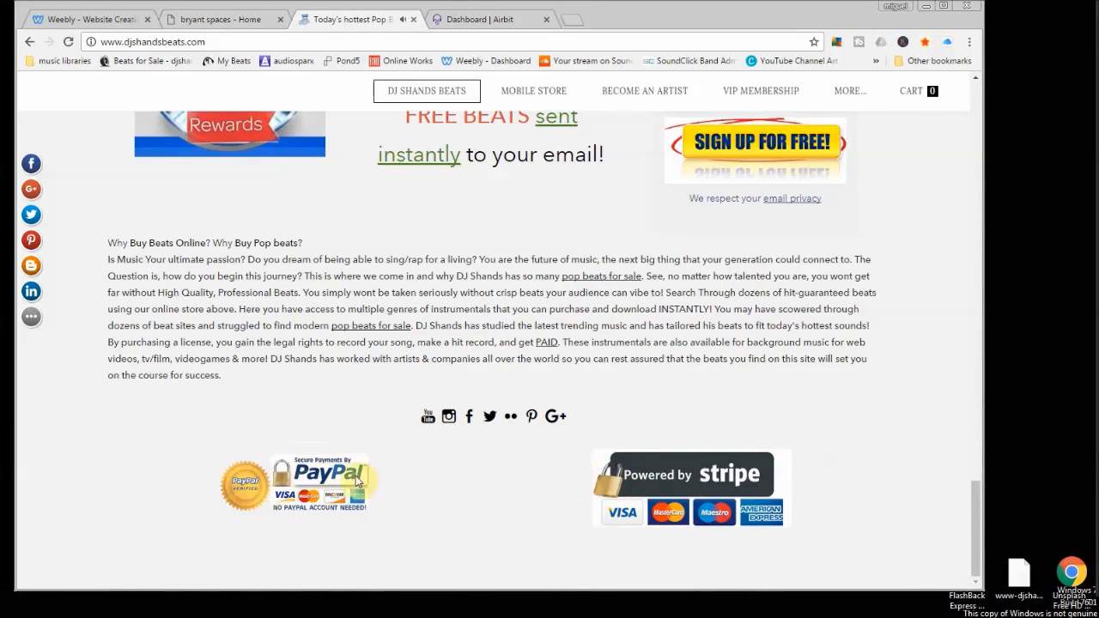
{"action": "scroll", "coordinate": [361, 488], "scroll_direction": "up", "scroll_amount": 5}
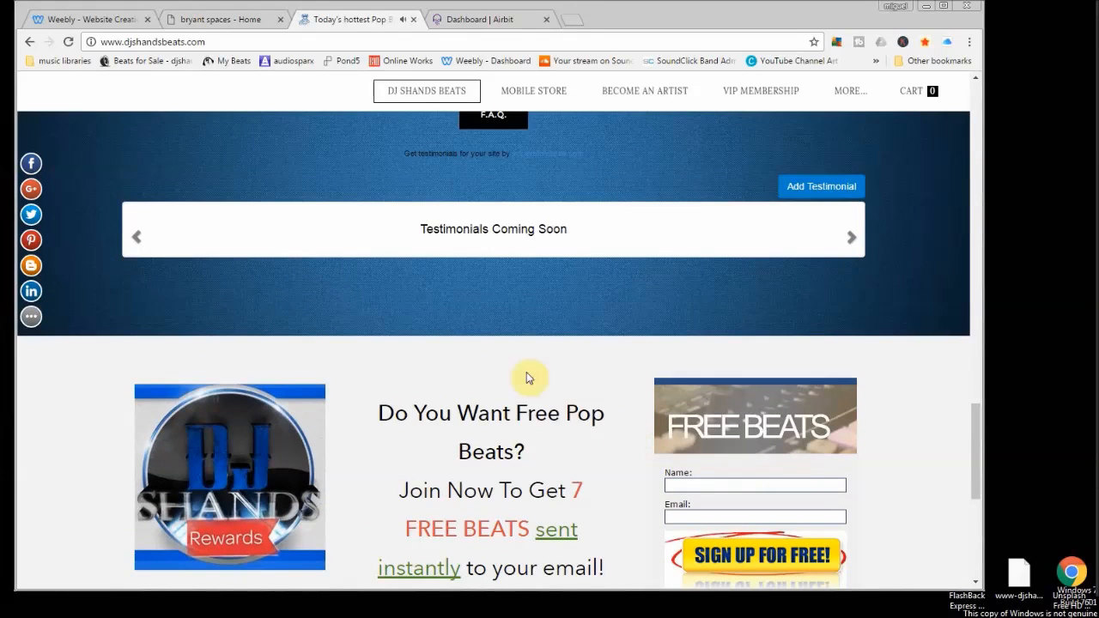
Compare the mobile store button beneath the djshandsbeats.com beat store with the same area of the published bryant spaces site
{"action": "scroll", "coordinate": [398, 363], "scroll_direction": "up", "scroll_amount": 10}
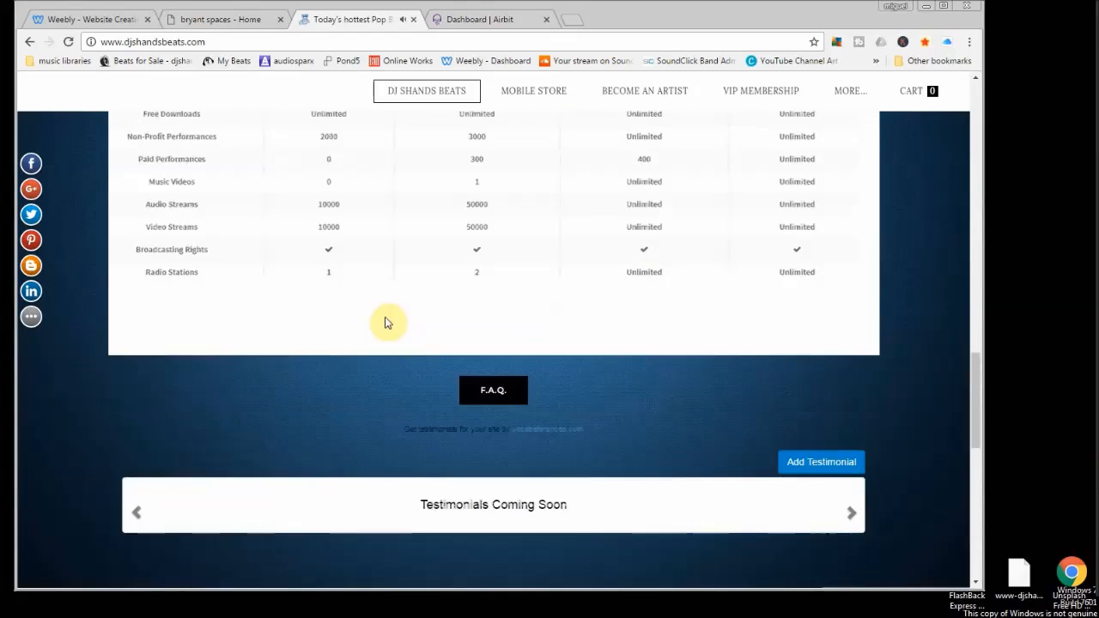
{"action": "scroll", "coordinate": [380, 324], "scroll_direction": "up", "scroll_amount": 2}
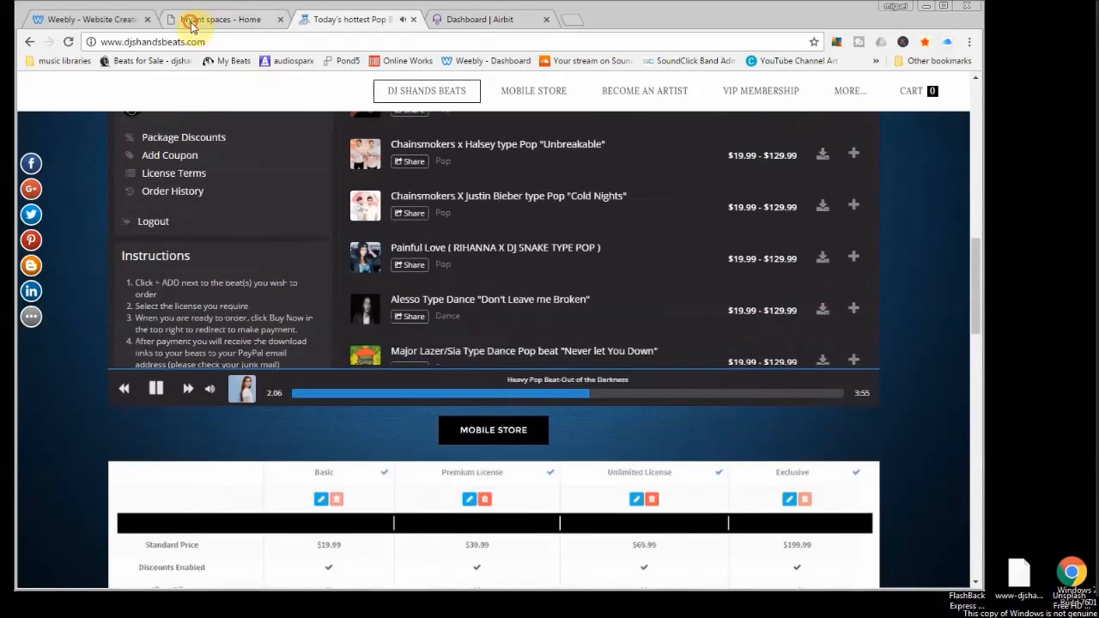
{"action": "left_click", "coordinate": [189, 20]}
{"action": "scroll", "coordinate": [471, 245], "scroll_direction": "up", "scroll_amount": 5}
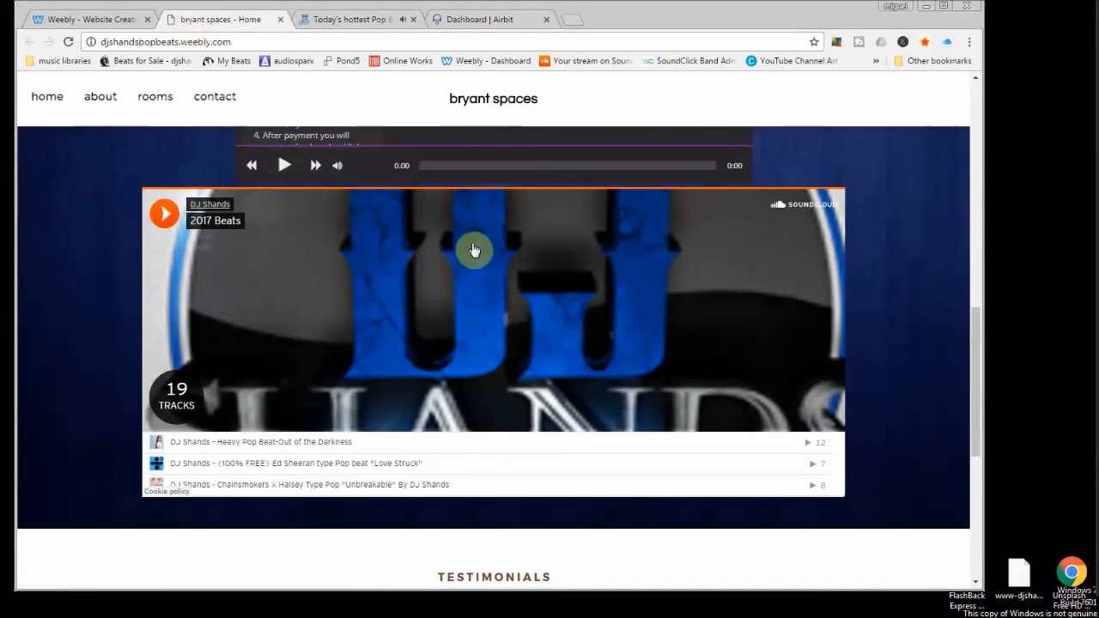
Return to the Weebly editor and look through the available page elements, from media and ecommerce to the installed apps
{"action": "left_click", "coordinate": [75, 19]}
{"action": "scroll", "coordinate": [581, 412], "scroll_direction": "down", "scroll_amount": 5}
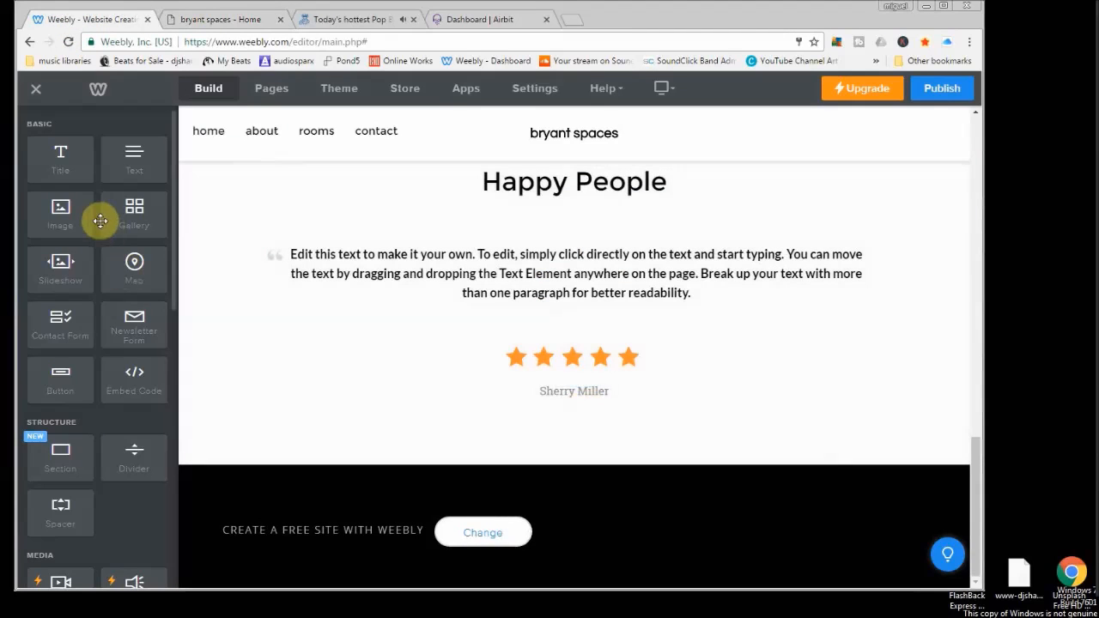
{"action": "scroll", "coordinate": [125, 300], "scroll_direction": "down", "scroll_amount": 1}
{"action": "scroll", "coordinate": [125, 301], "scroll_direction": "down", "scroll_amount": 8}
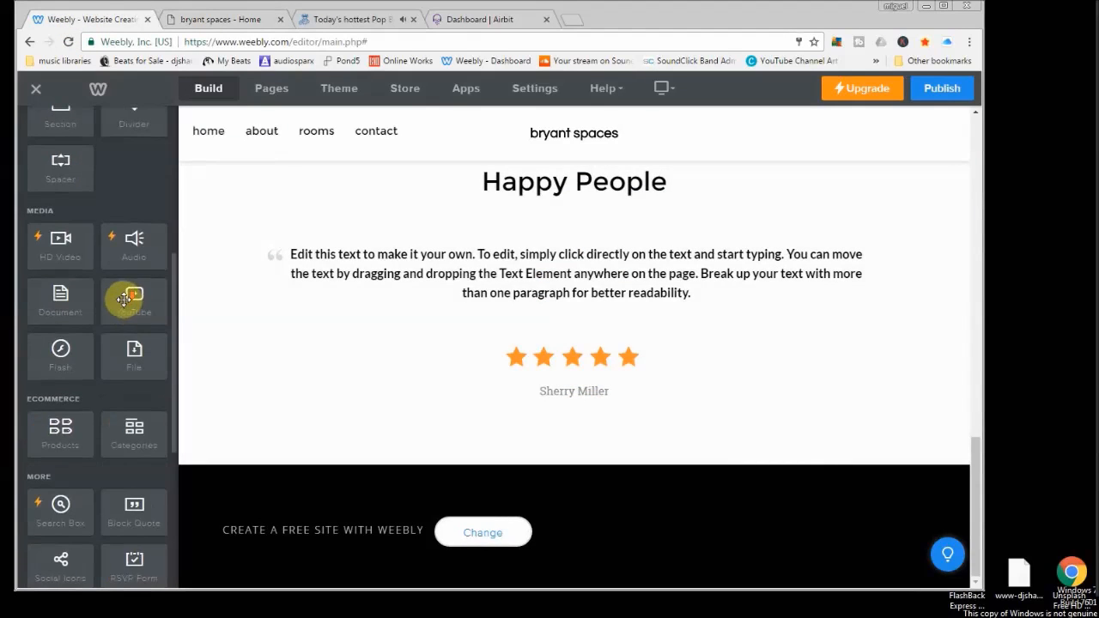
{"action": "scroll", "coordinate": [124, 299], "scroll_direction": "down", "scroll_amount": 1}
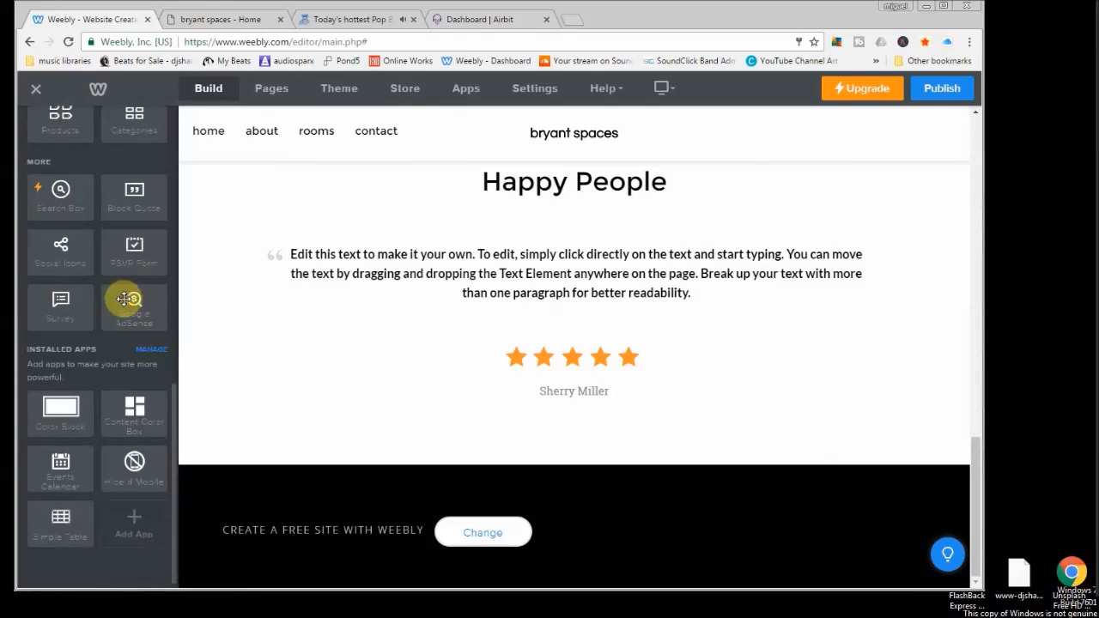
{"action": "scroll", "coordinate": [124, 299], "scroll_direction": "up", "scroll_amount": 5}
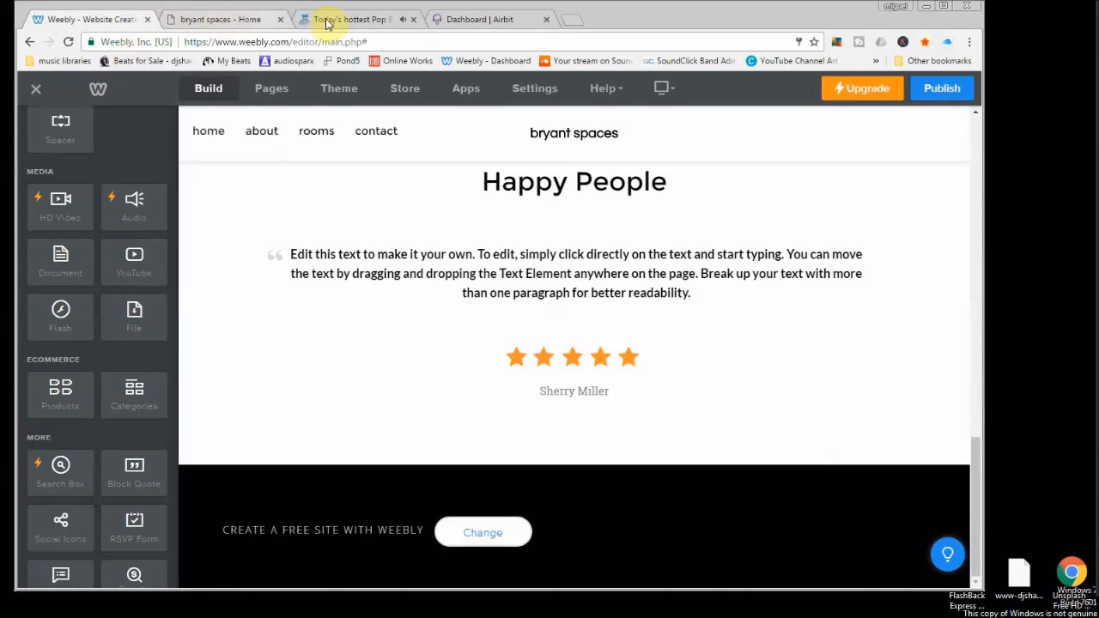
{"action": "left_click", "coordinate": [326, 19]}
{"action": "left_click", "coordinate": [108, 19]}
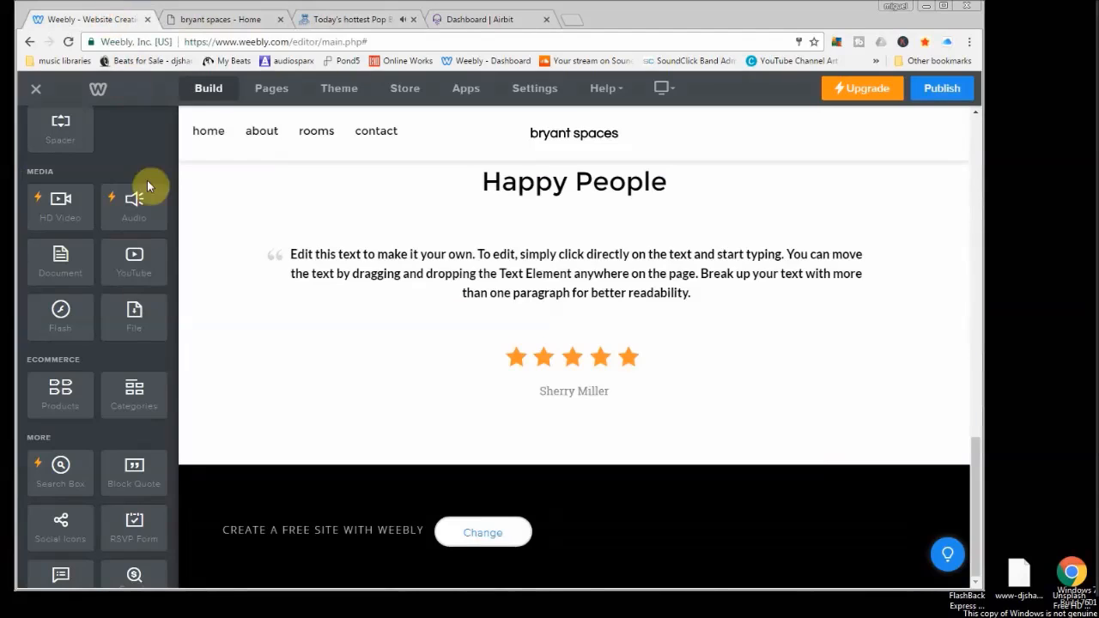
Add a button between the embedded beat store and the newsletter form, and centre it
{"action": "scroll", "coordinate": [412, 331], "scroll_direction": "up", "scroll_amount": 5}
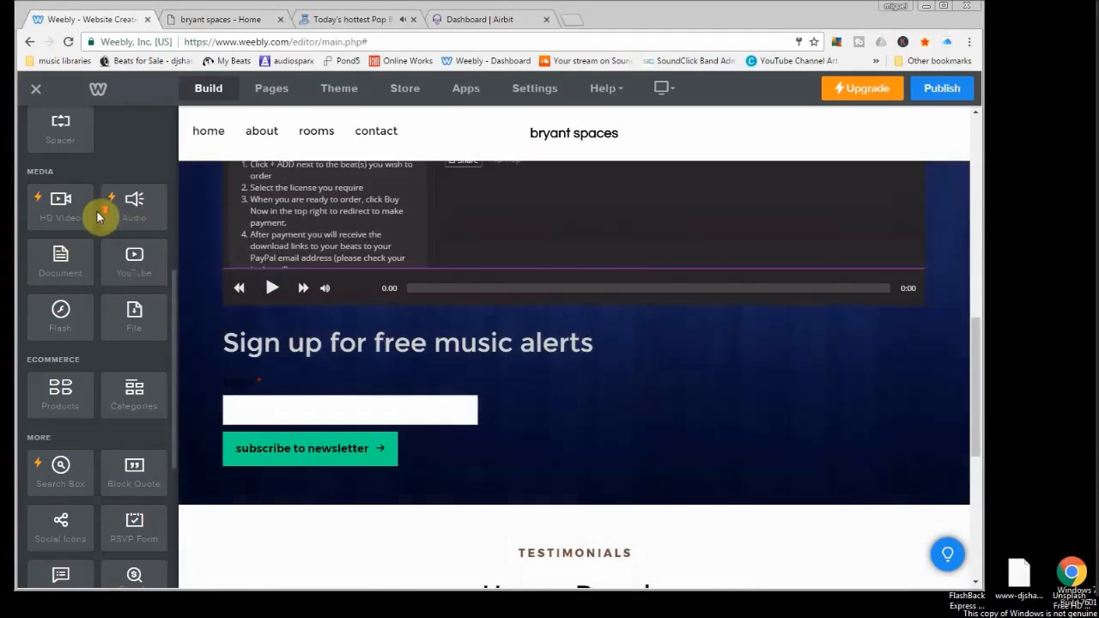
{"action": "scroll", "coordinate": [97, 214], "scroll_direction": "up", "scroll_amount": 5}
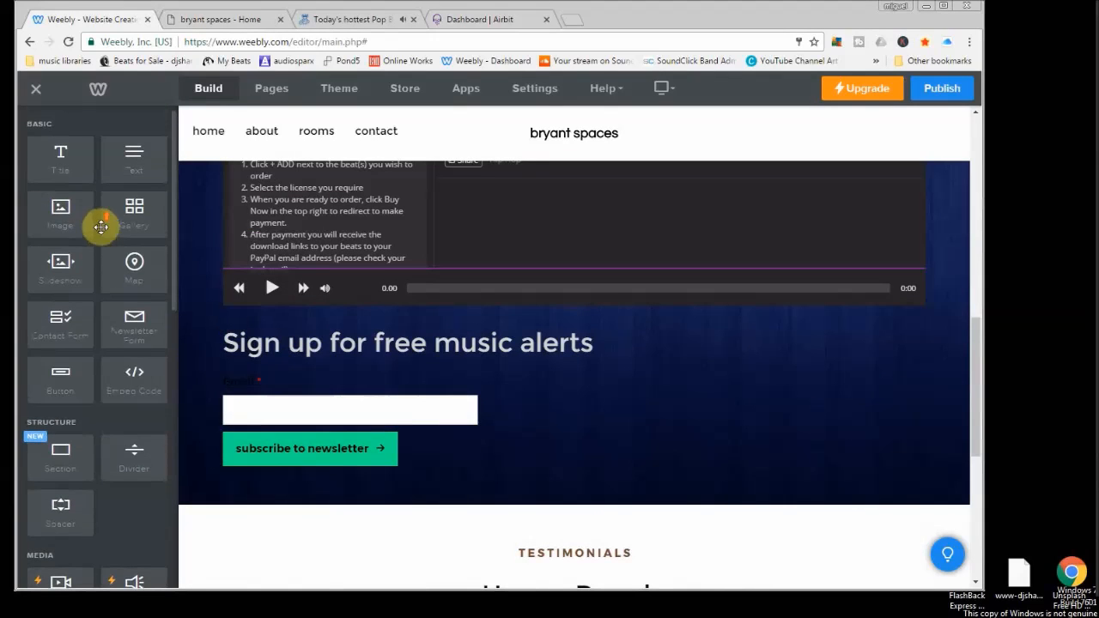
{"action": "left_click_drag", "start_coordinate": [53, 388], "coordinate": [557, 346]}
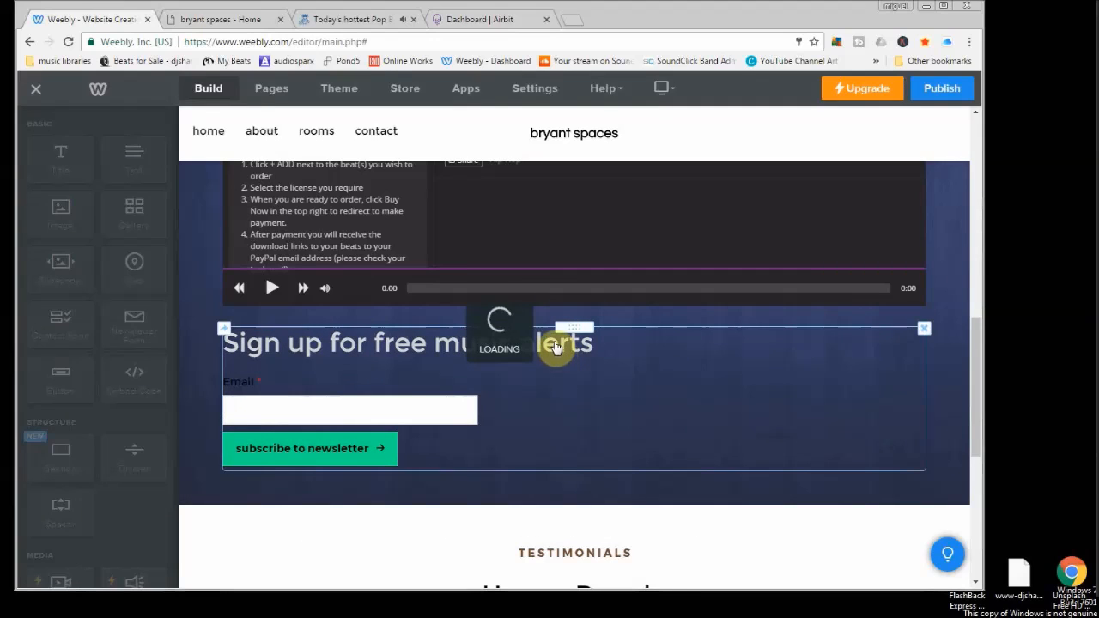
{"action": "left_click", "coordinate": [323, 346]}
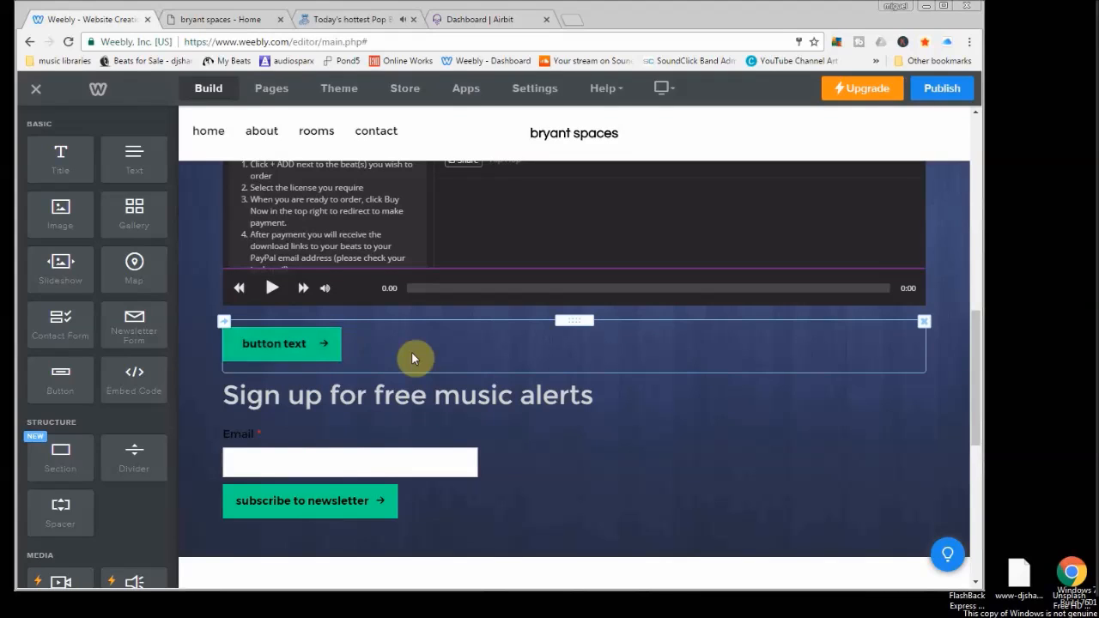
{"action": "left_click", "coordinate": [336, 351]}
{"action": "left_click", "coordinate": [631, 460]}
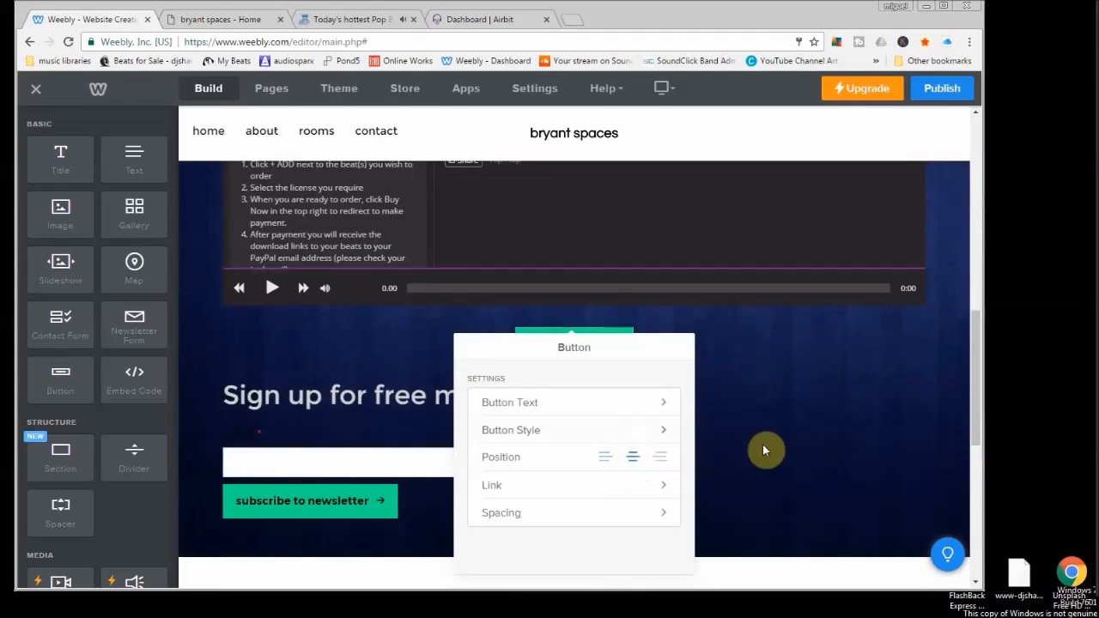
{"action": "left_click", "coordinate": [765, 449]}
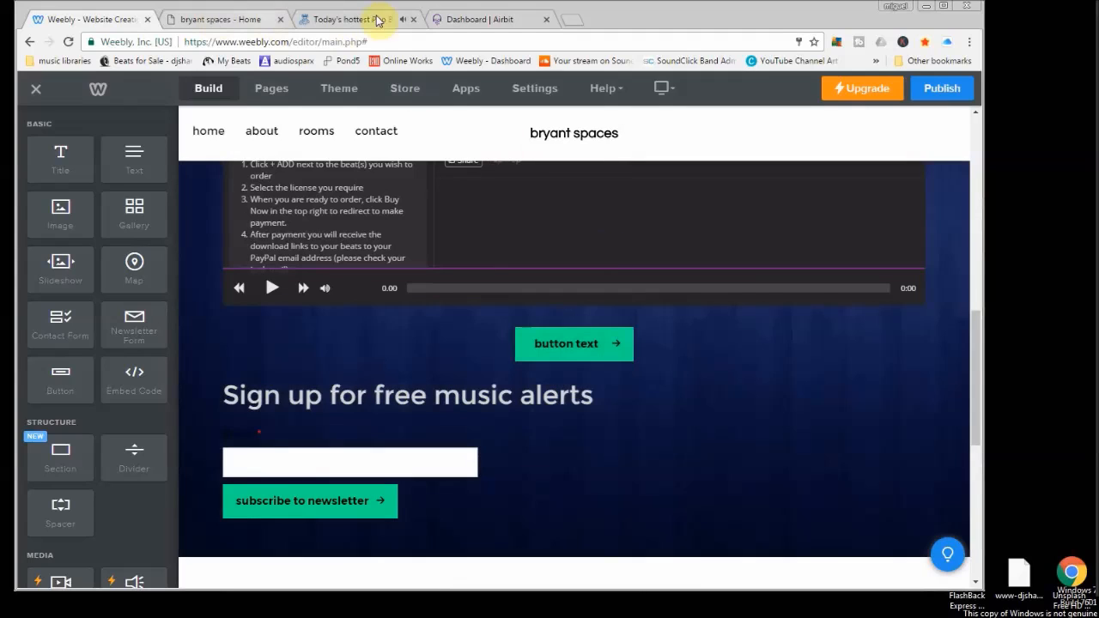
Switch to the Airbit dashboard and copy the player direct URL of the "for test site" store configuration
{"action": "left_click", "coordinate": [371, 19]}
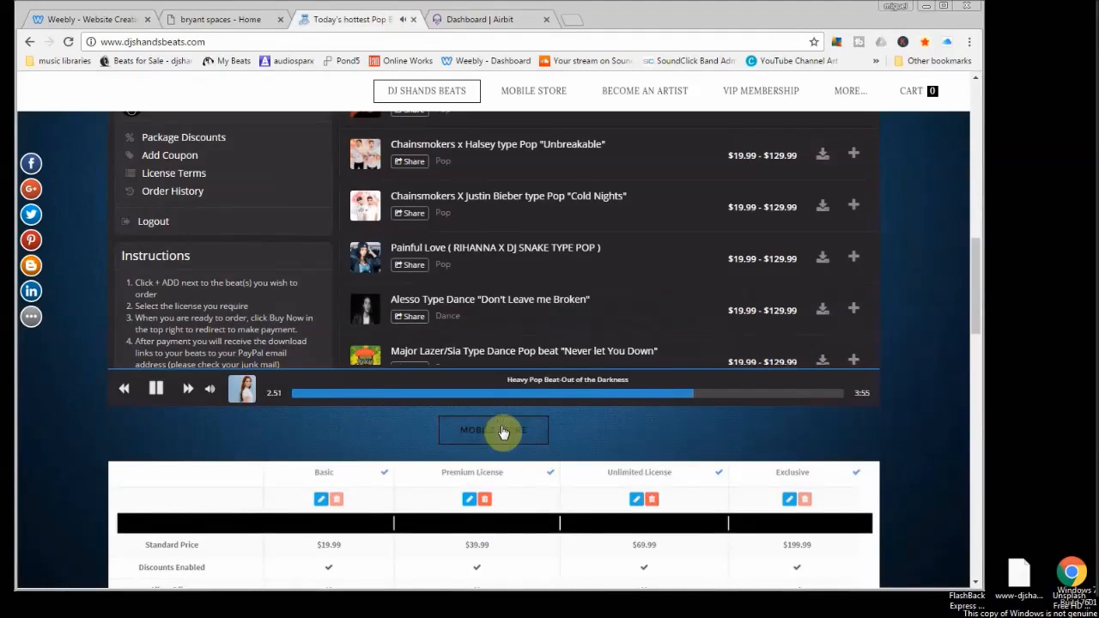
{"action": "left_click", "coordinate": [463, 19]}
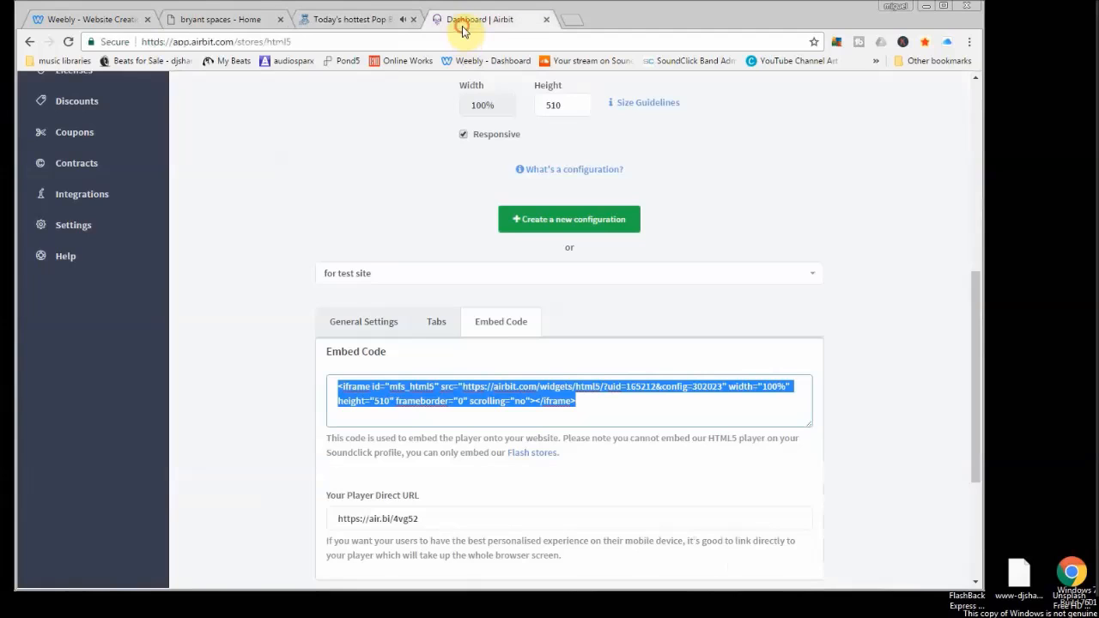
{"action": "scroll", "coordinate": [249, 333], "scroll_direction": "up", "scroll_amount": 2}
{"action": "scroll", "coordinate": [249, 333], "scroll_direction": "up", "scroll_amount": 4}
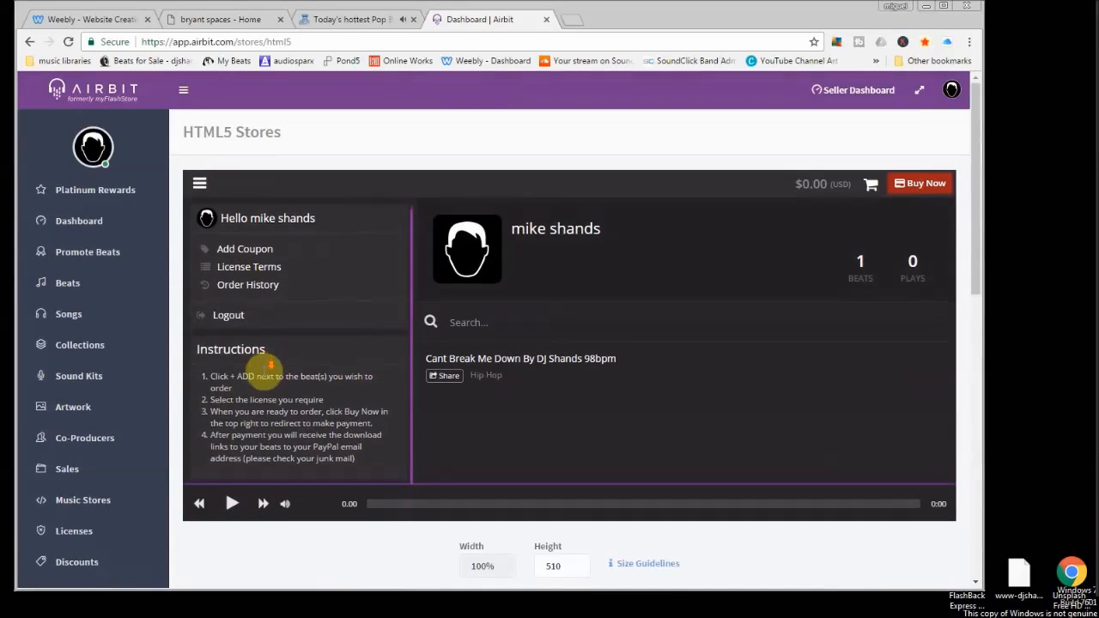
{"action": "scroll", "coordinate": [975, 384], "scroll_direction": "down", "scroll_amount": 1}
{"action": "scroll", "coordinate": [810, 400], "scroll_direction": "down", "scroll_amount": 3}
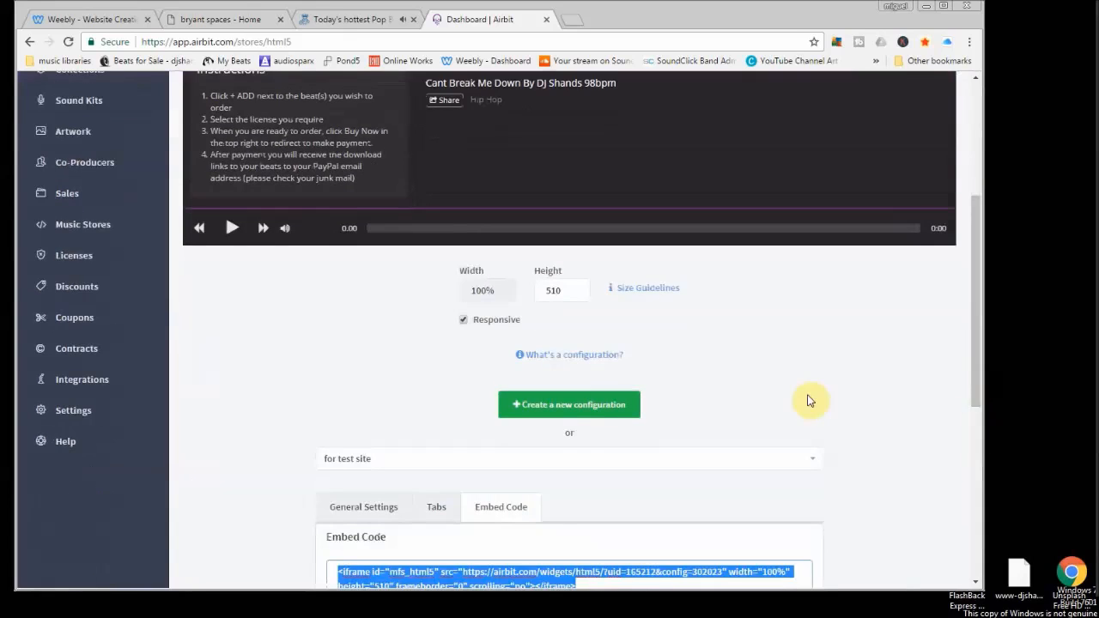
{"action": "scroll", "coordinate": [429, 441], "scroll_direction": "down", "scroll_amount": 2}
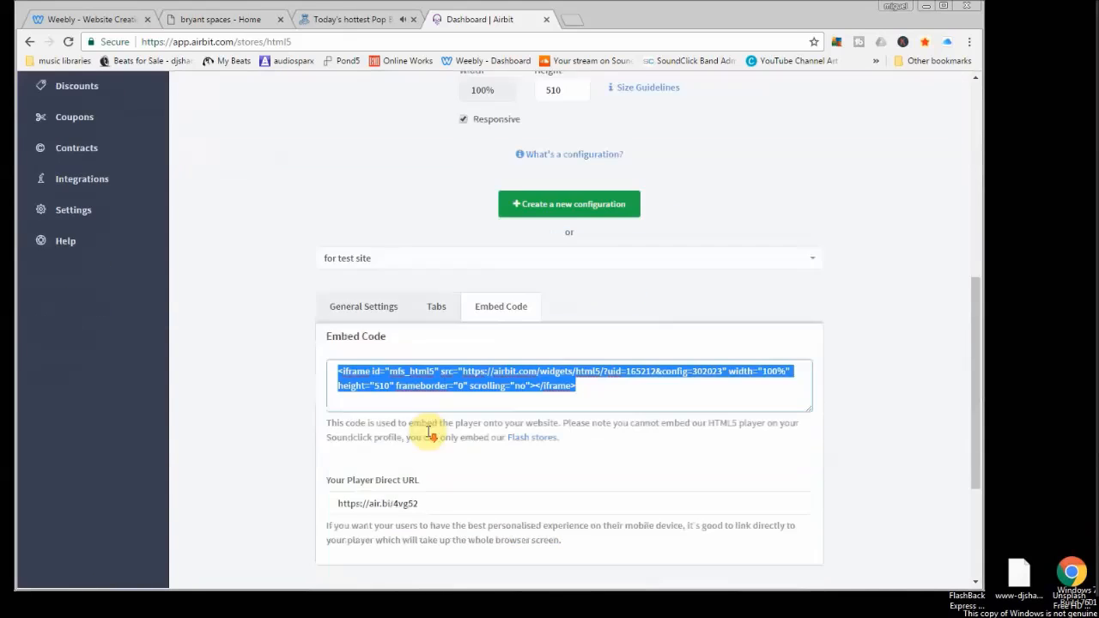
{"action": "scroll", "coordinate": [466, 295], "scroll_direction": "down", "scroll_amount": 2}
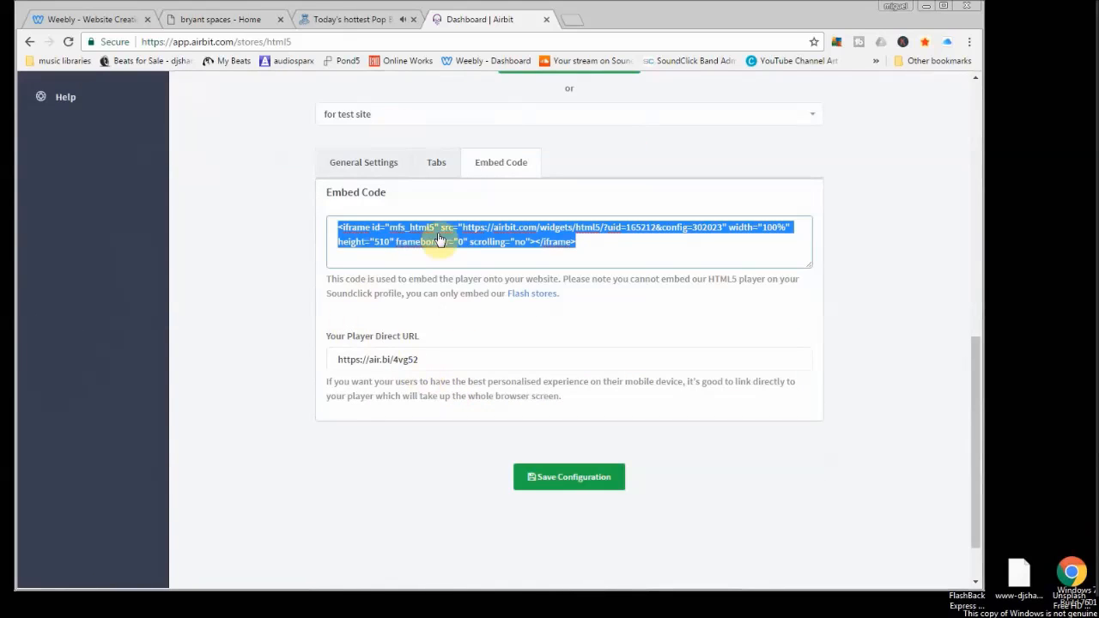
{"action": "left_click", "coordinate": [368, 359]}
{"action": "triple_click", "coordinate": [367, 359]}
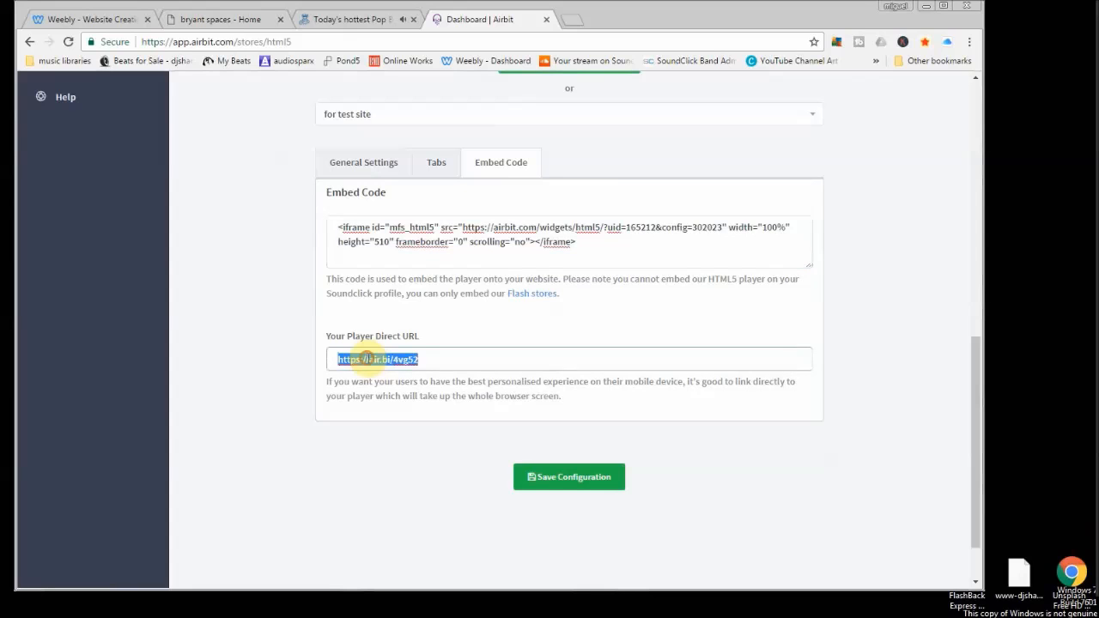
{"action": "right_click", "coordinate": [369, 361]}
{"action": "left_click", "coordinate": [420, 387]}
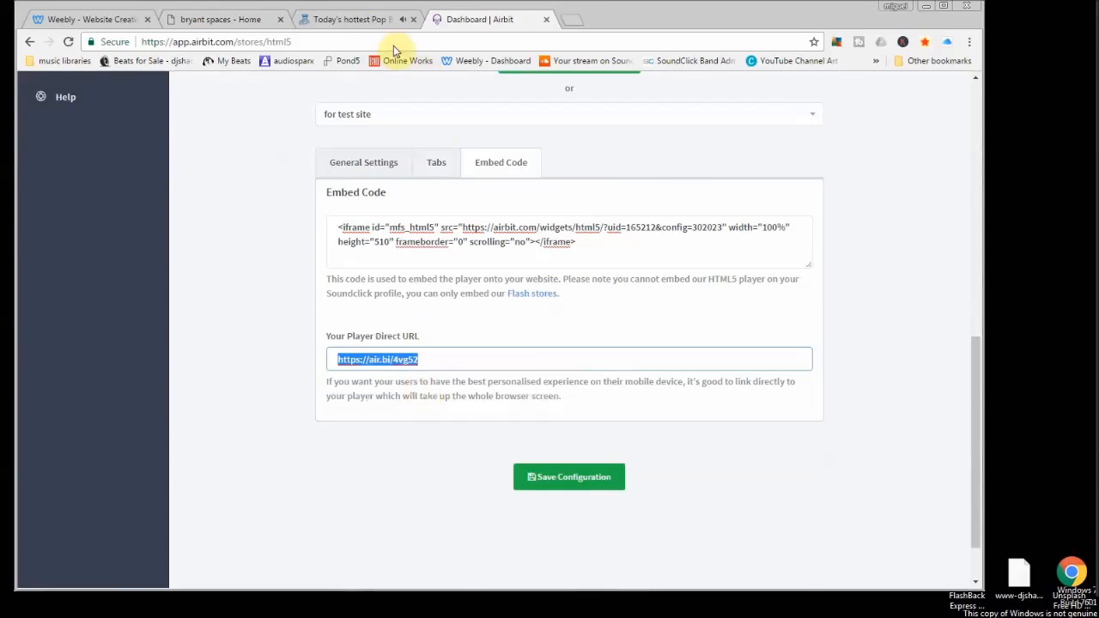
Return to the Weebly editor and add an external page named "Mobile Store"
{"action": "left_click", "coordinate": [350, 18]}
{"action": "left_click", "coordinate": [198, 18]}
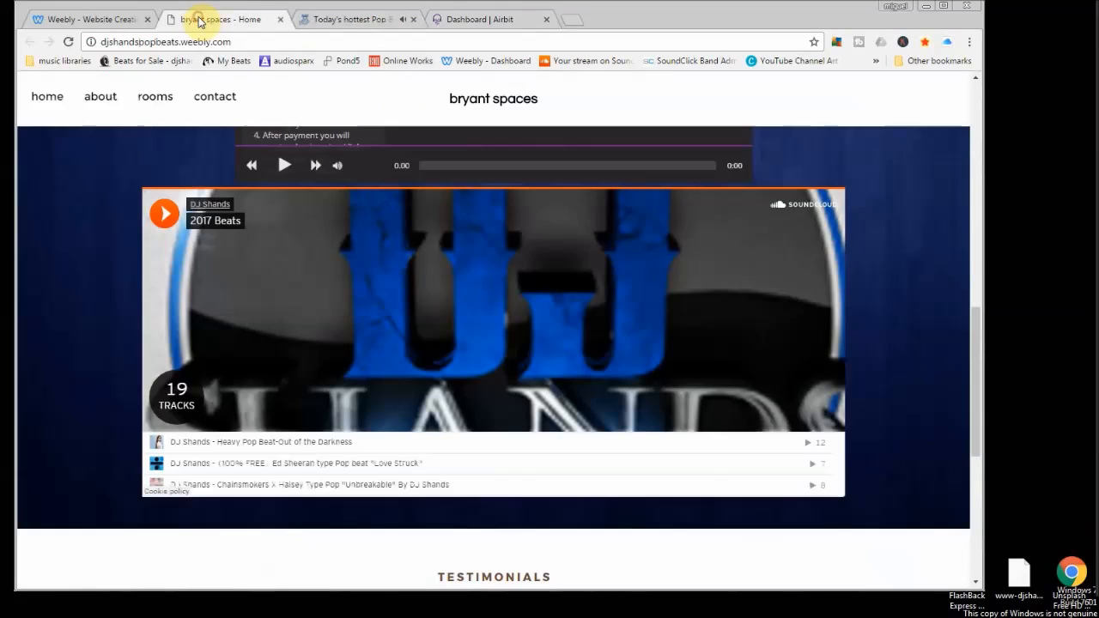
{"action": "left_click", "coordinate": [115, 19]}
{"action": "scroll", "coordinate": [382, 330], "scroll_direction": "up", "scroll_amount": 4}
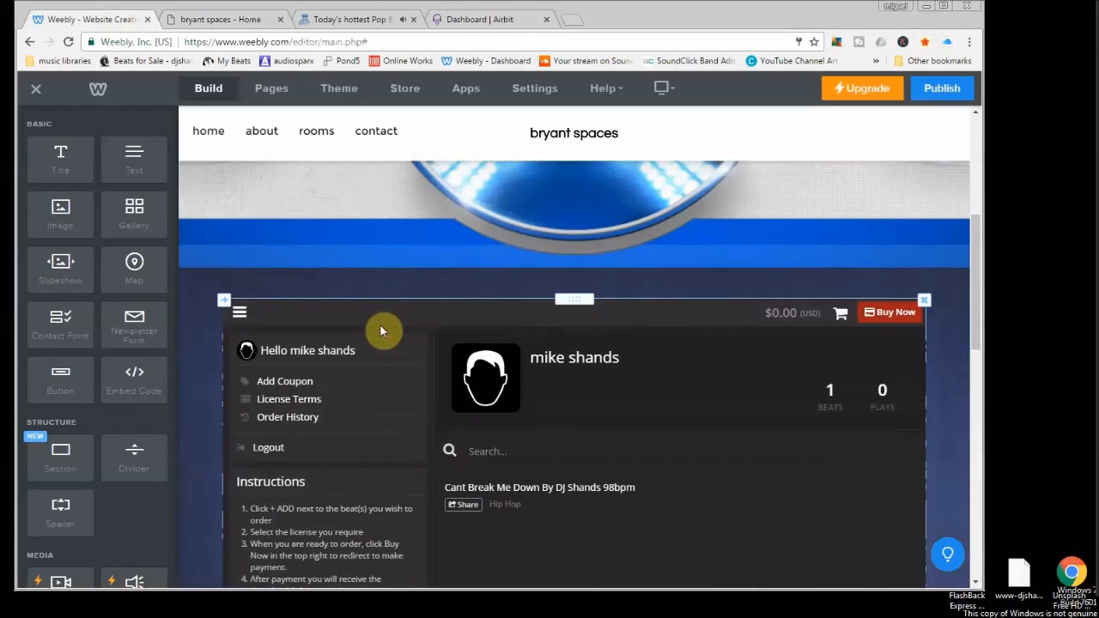
{"action": "left_click", "coordinate": [273, 93]}
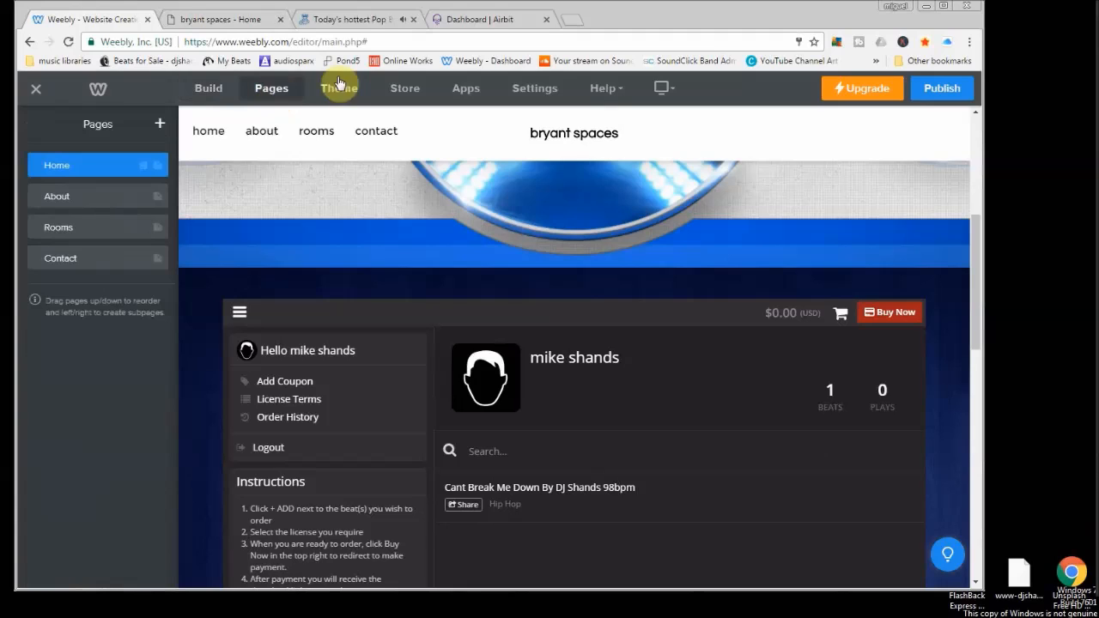
{"action": "left_click", "coordinate": [161, 127]}
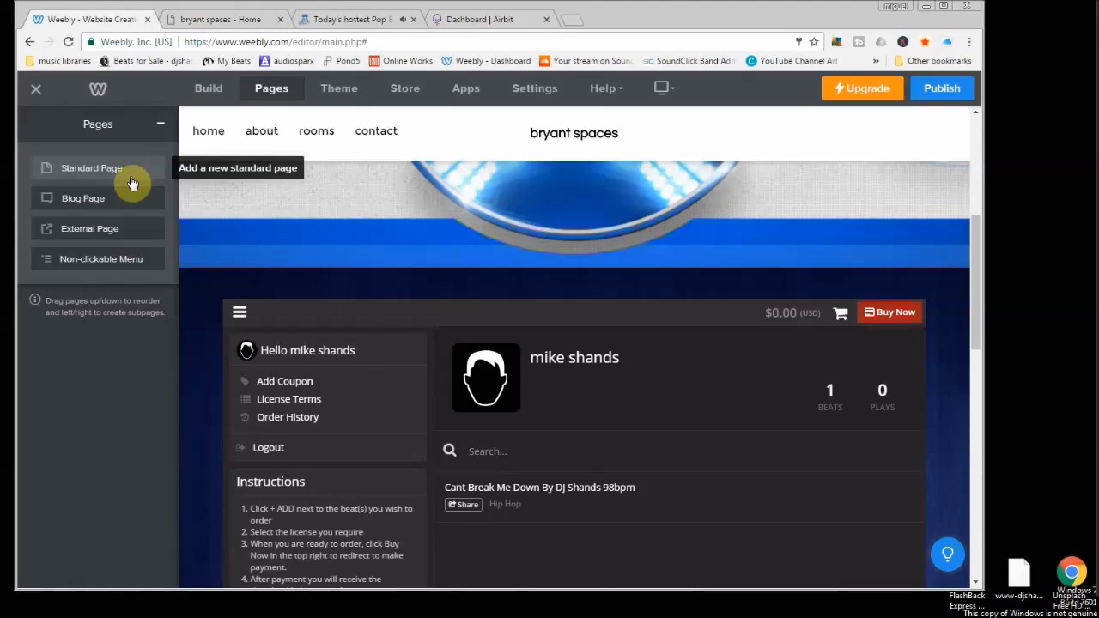
{"action": "left_click", "coordinate": [118, 231]}
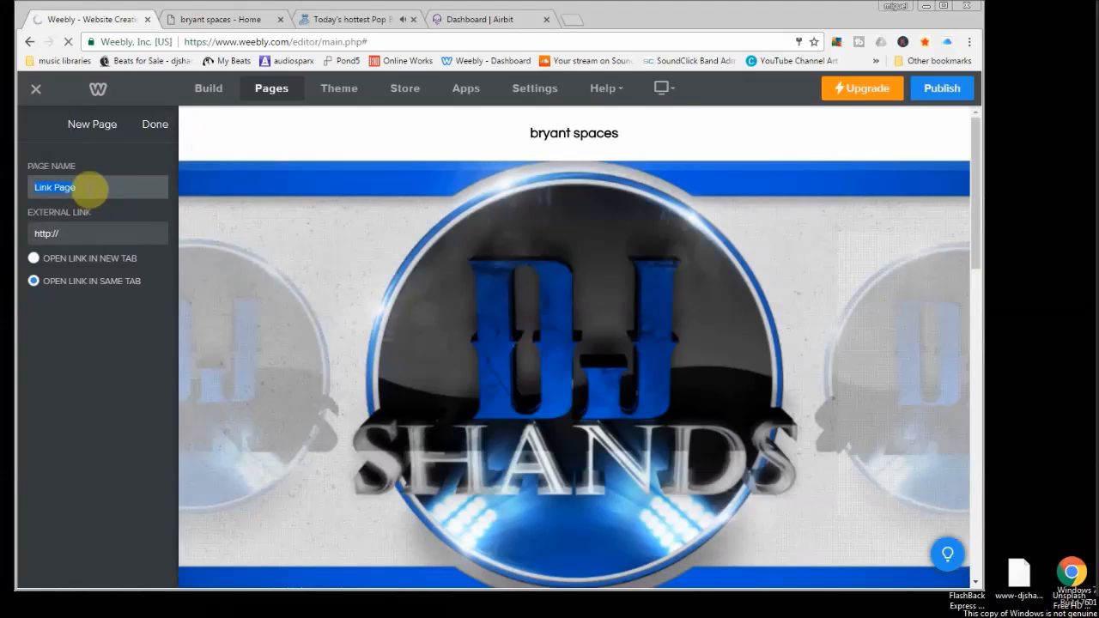
{"action": "type", "text": "Mobile Store"}
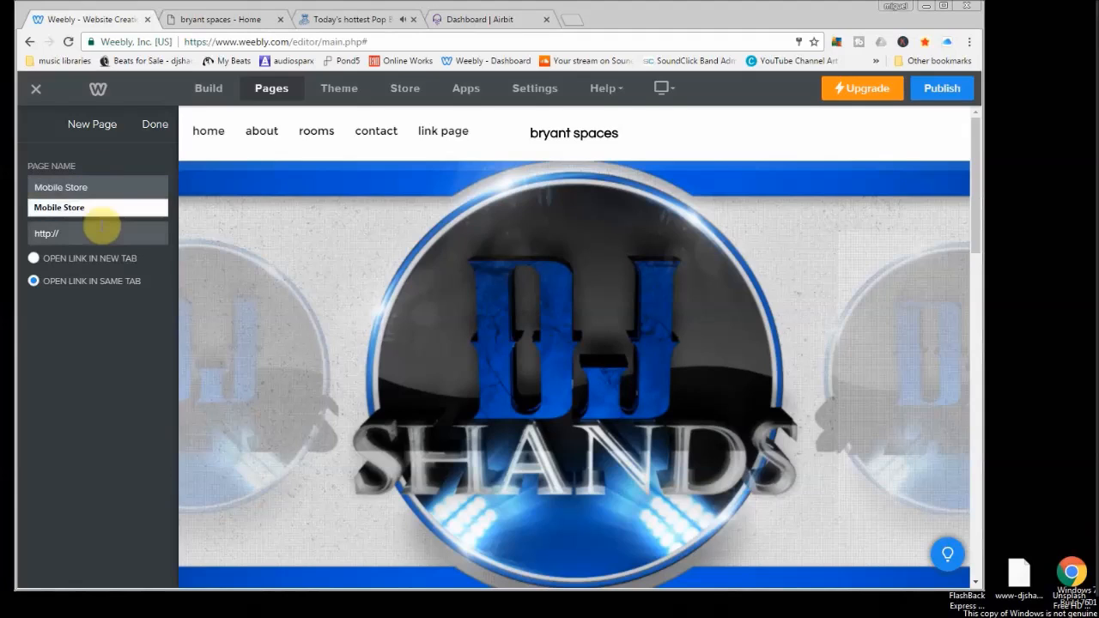
{"action": "left_click", "coordinate": [98, 221]}
{"action": "double_click", "coordinate": [49, 236]}
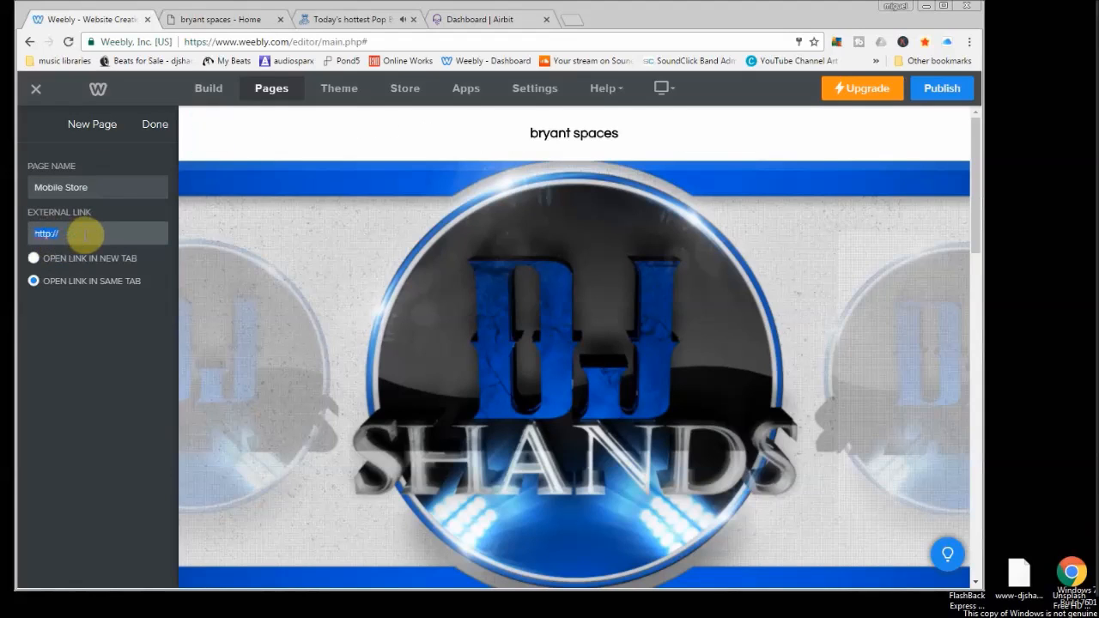
{"action": "key", "text": "ctrl+v"}
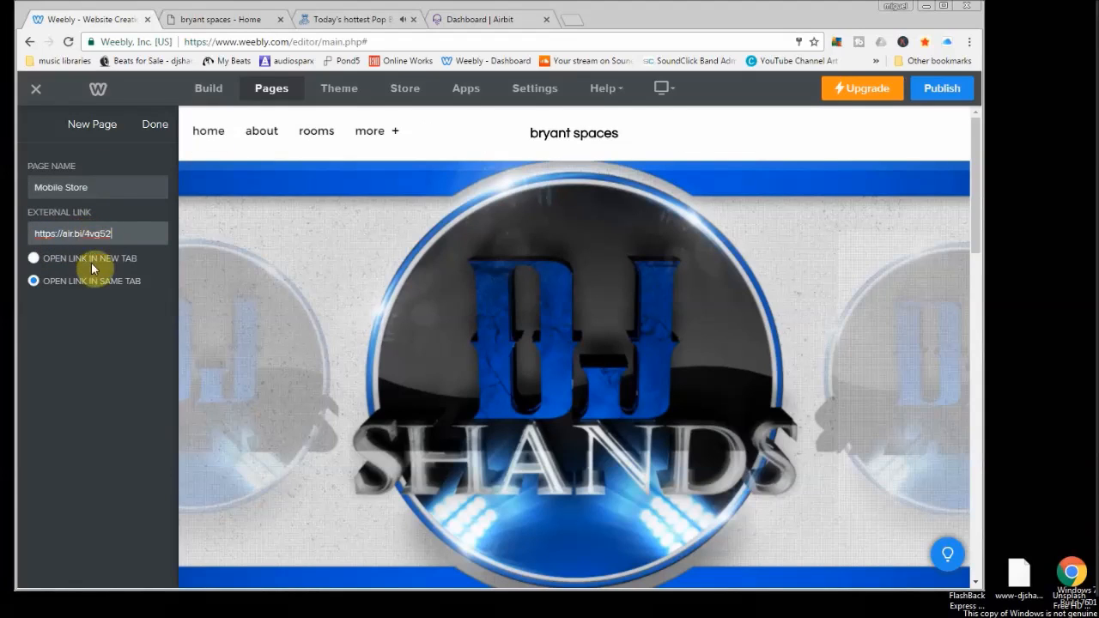
{"action": "left_click", "coordinate": [83, 265]}
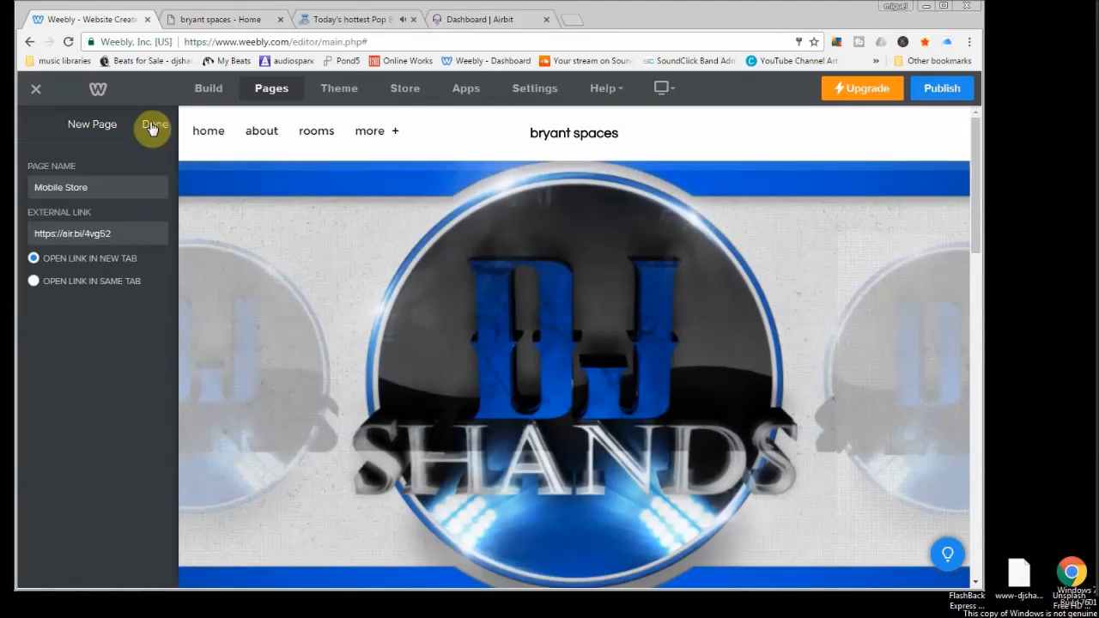
{"action": "left_click", "coordinate": [152, 127]}
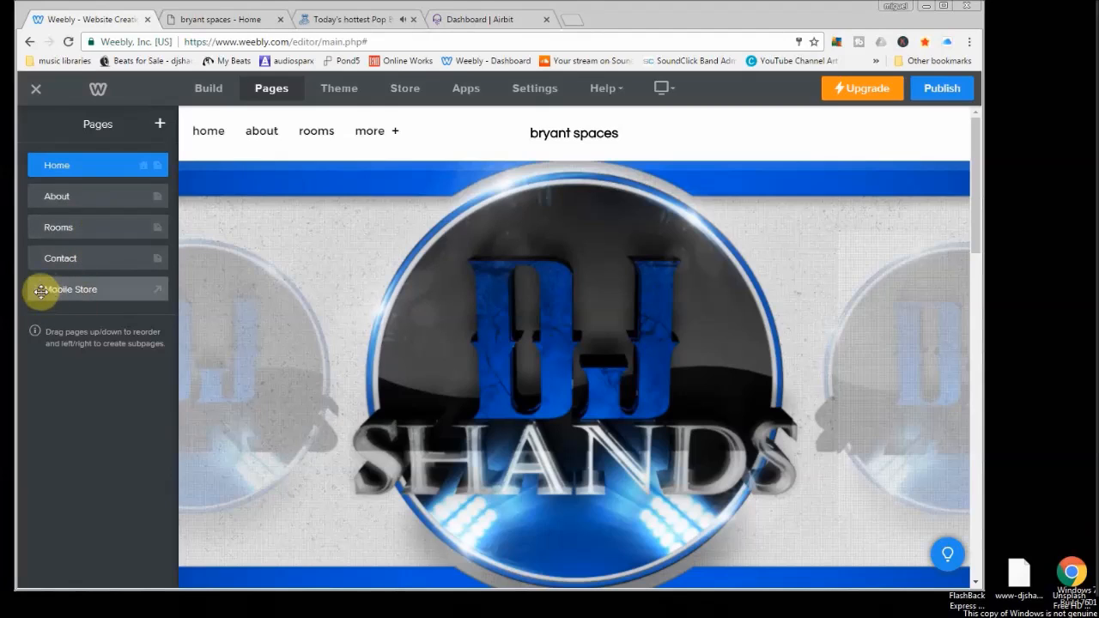
{"action": "left_click_drag", "start_coordinate": [36, 289], "coordinate": [39, 200]}
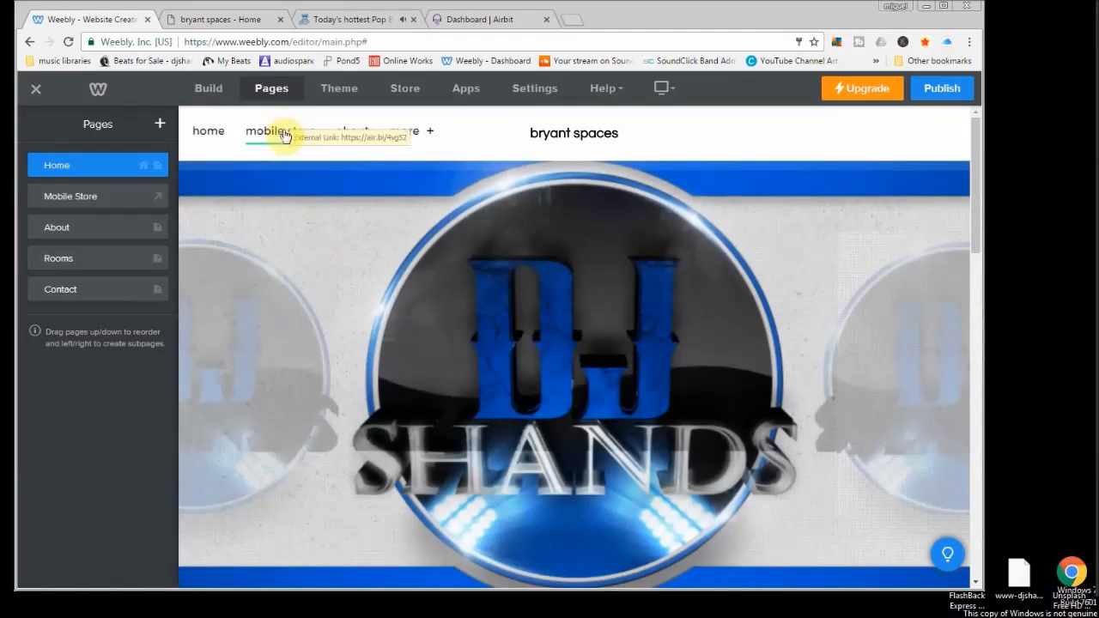
Link the button below the embedded beat store to the Mobile Store standard page, opening in a new window
{"action": "scroll", "coordinate": [429, 421], "scroll_direction": "down", "scroll_amount": 10}
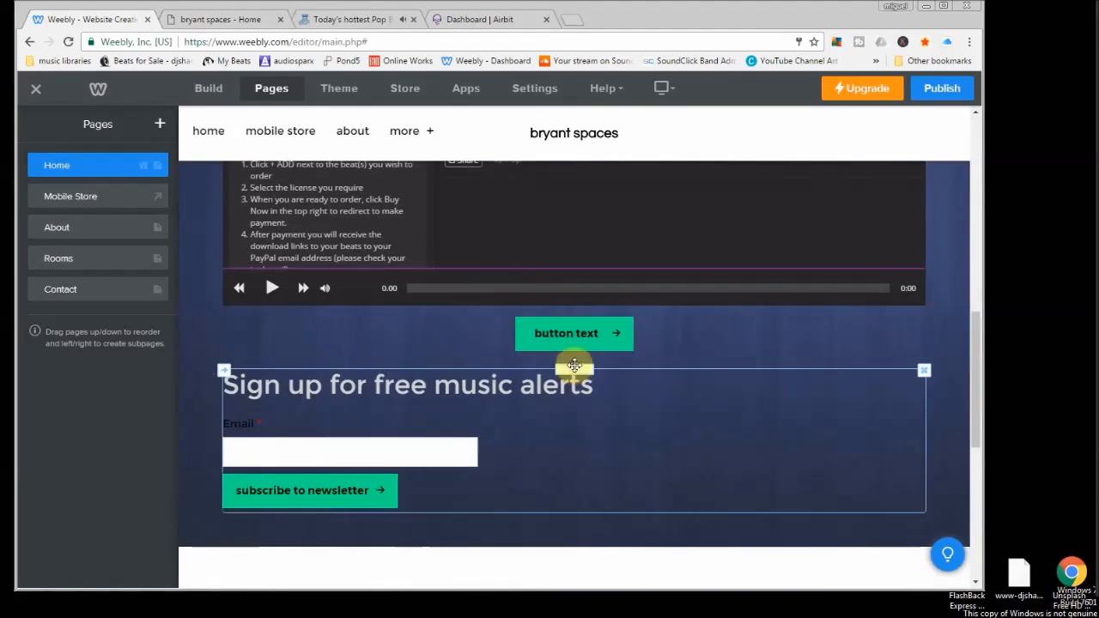
{"action": "left_click", "coordinate": [567, 327]}
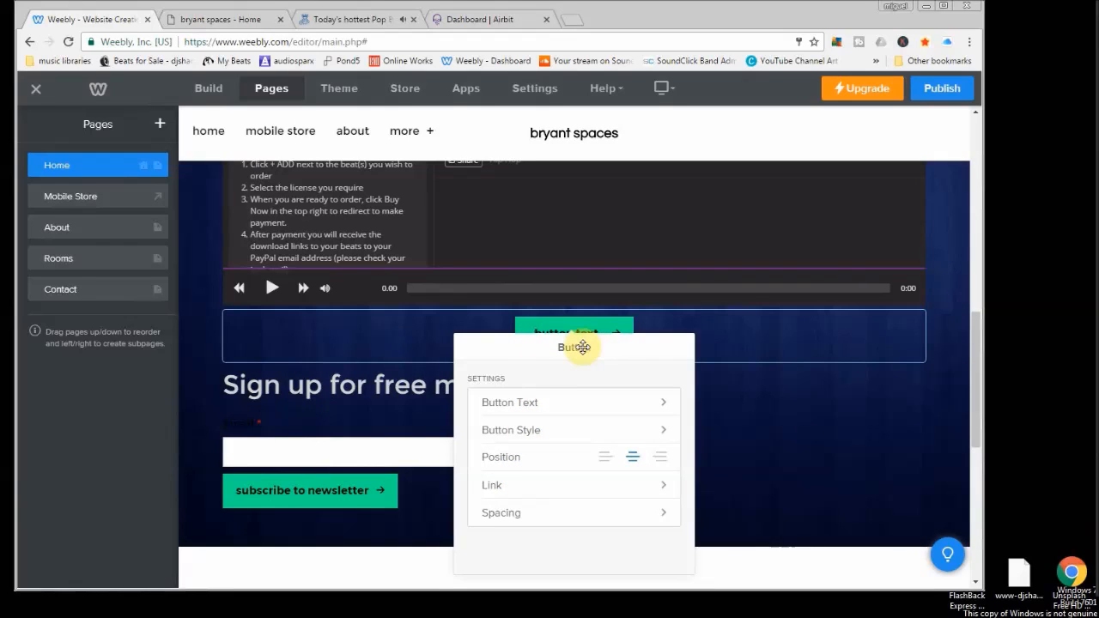
{"action": "left_click", "coordinate": [540, 491]}
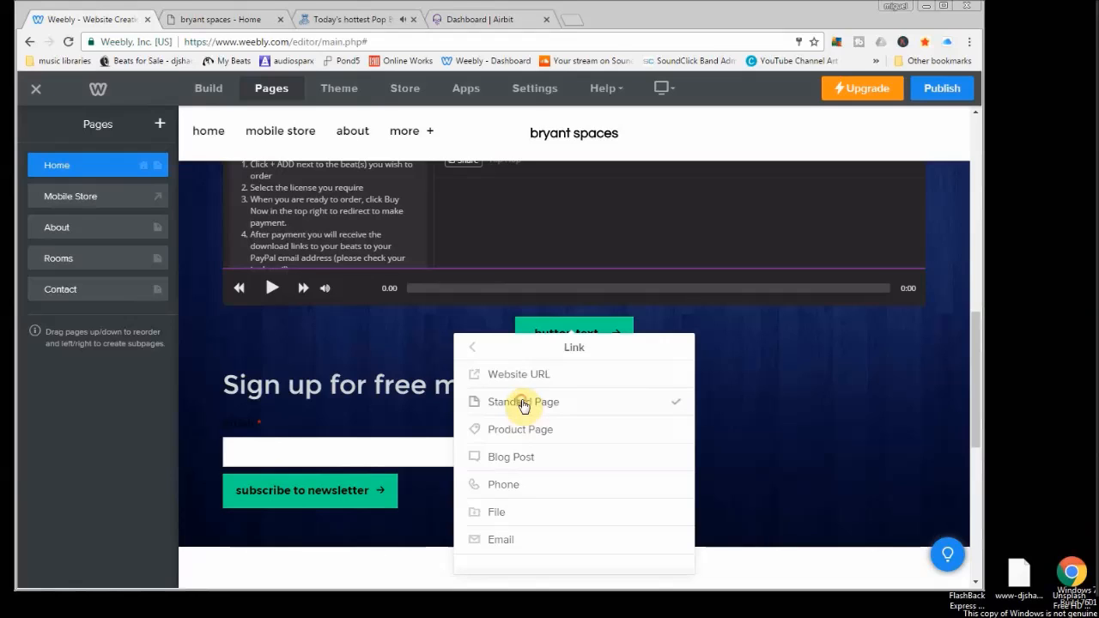
{"action": "left_click", "coordinate": [523, 403]}
{"action": "left_click", "coordinate": [519, 524]}
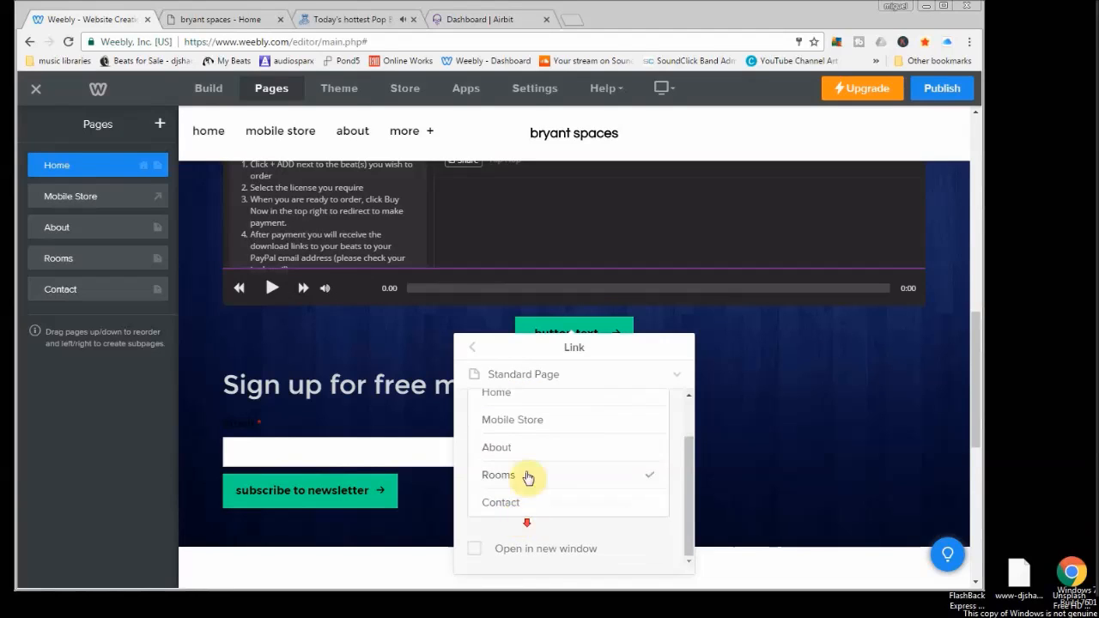
{"action": "left_click", "coordinate": [524, 420]}
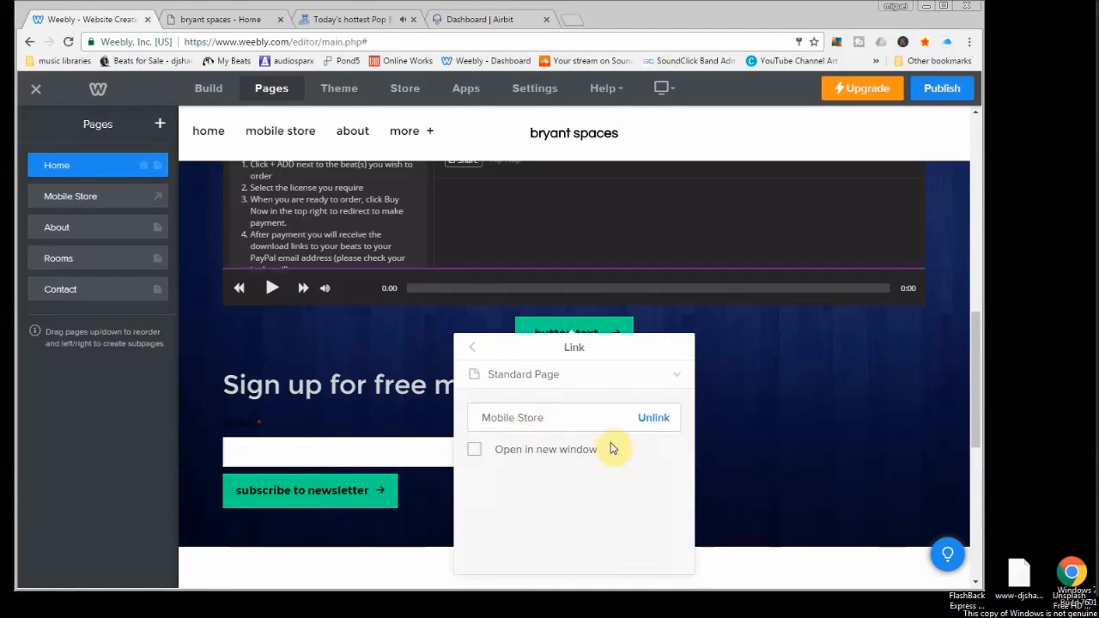
{"action": "left_click", "coordinate": [577, 450]}
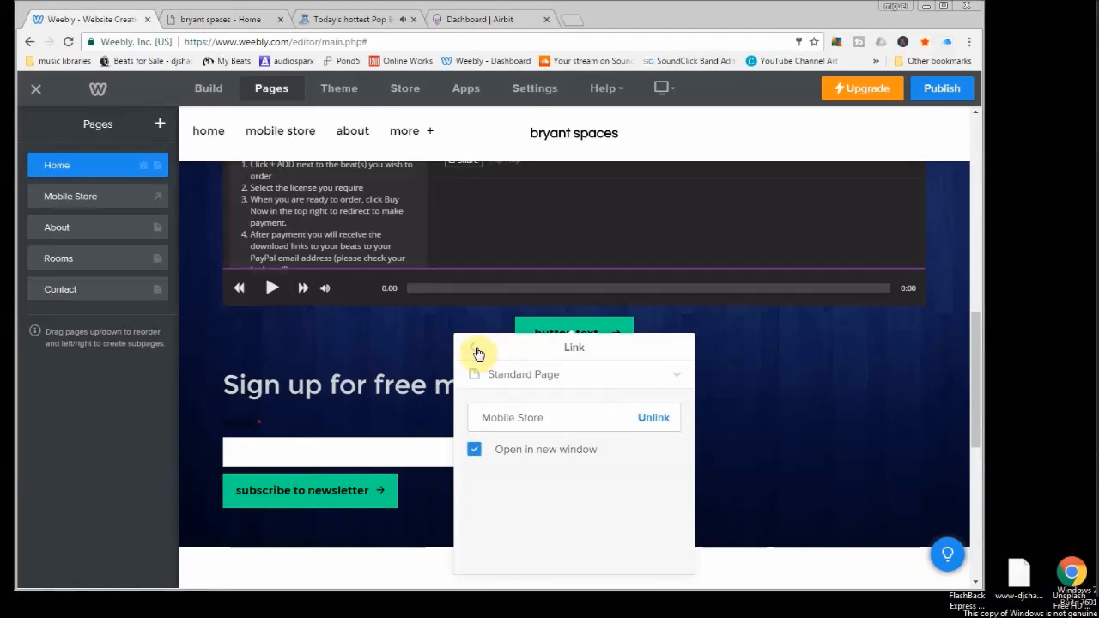
Publish the website and open the live djshandspopbeats.weebly.com site in a new tab, replacing the old preview tab
{"action": "left_click", "coordinate": [933, 91]}
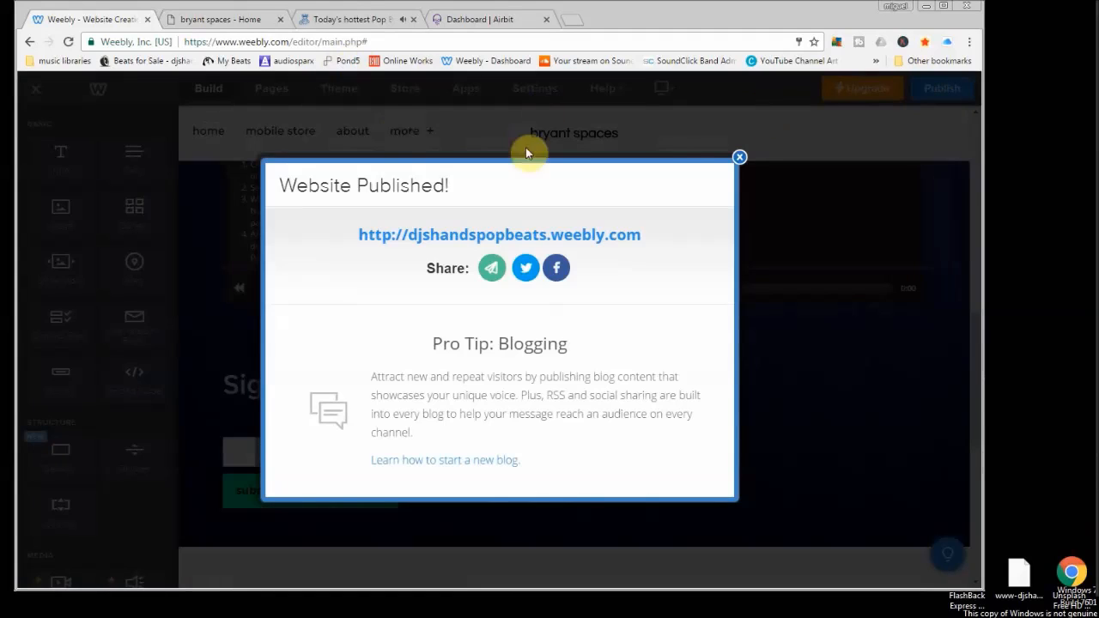
{"action": "right_click", "coordinate": [407, 238]}
{"action": "left_click", "coordinate": [422, 244]}
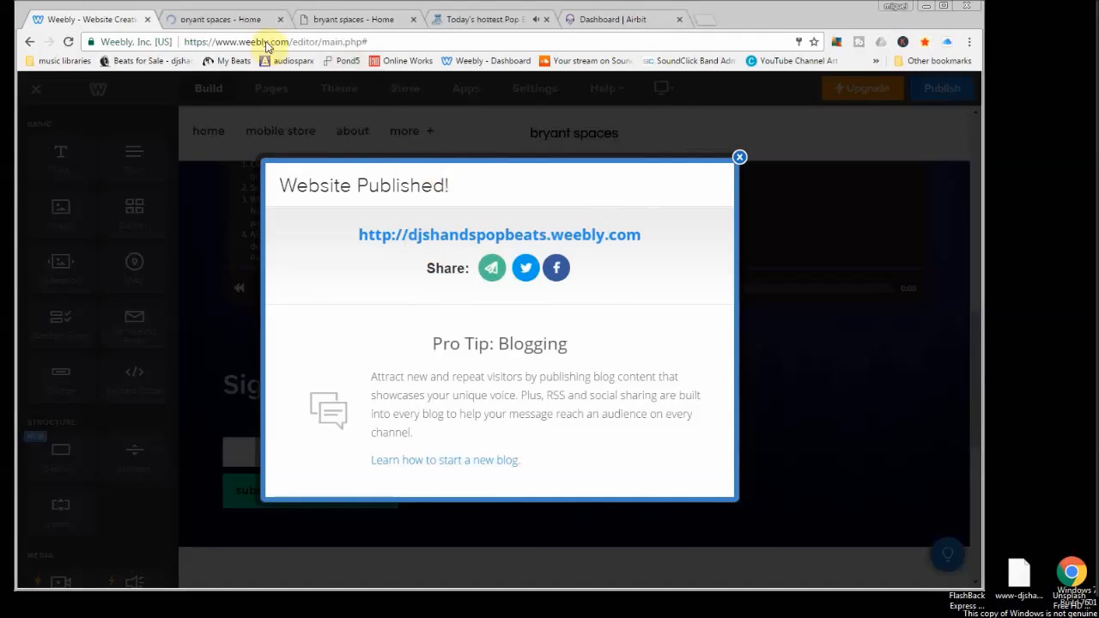
{"action": "left_click", "coordinate": [338, 29]}
{"action": "left_click", "coordinate": [413, 19]}
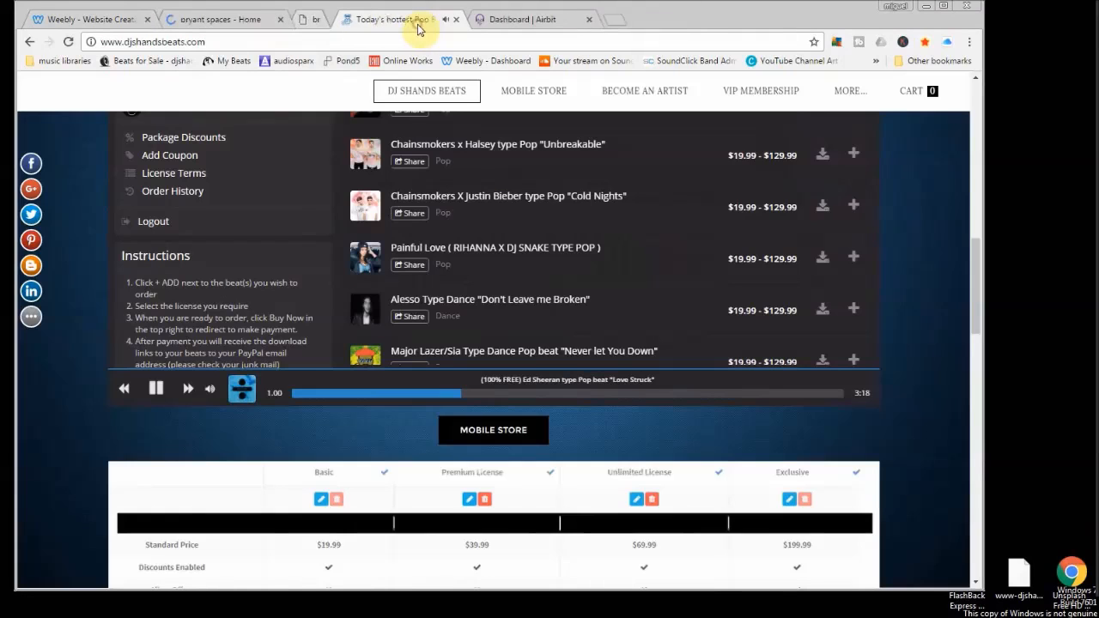
{"action": "left_click", "coordinate": [225, 20]}
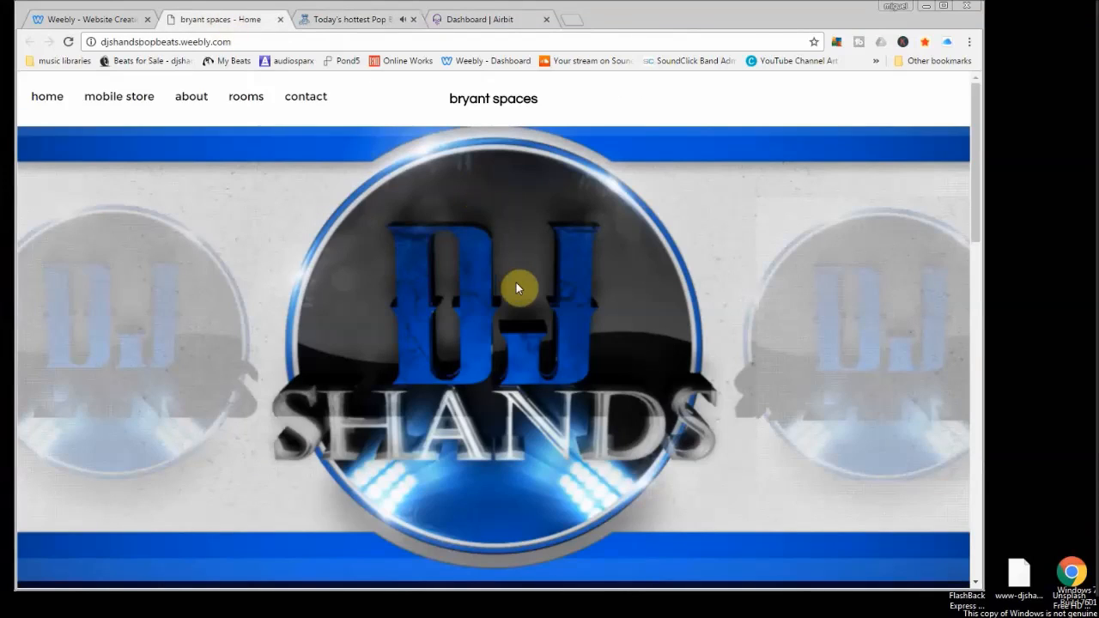
Test the button below the beat store on the live site, and close the page it opens
{"action": "scroll", "coordinate": [516, 283], "scroll_direction": "down", "scroll_amount": 8}
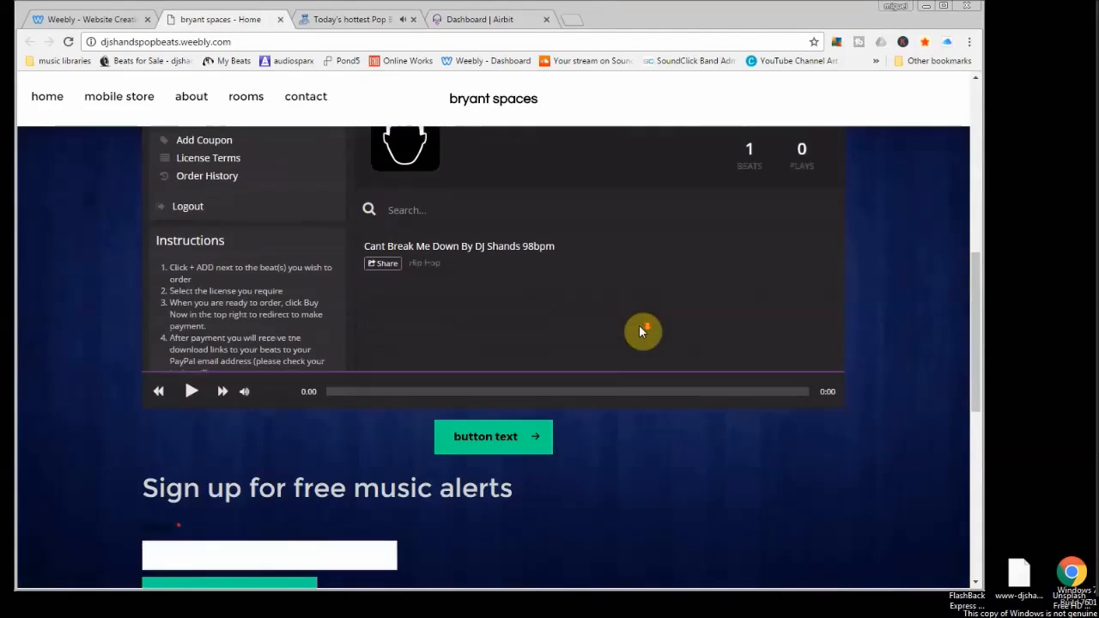
{"action": "scroll", "coordinate": [350, 360], "scroll_direction": "up", "scroll_amount": 8}
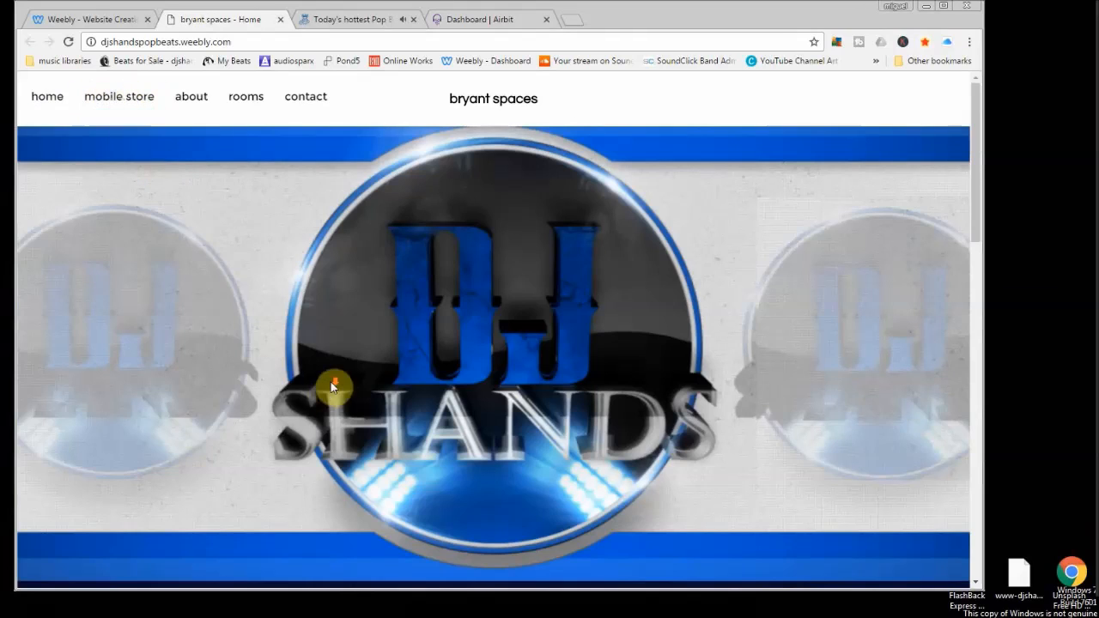
{"action": "scroll", "coordinate": [332, 386], "scroll_direction": "down", "scroll_amount": 8}
{"action": "scroll", "coordinate": [486, 399], "scroll_direction": "down", "scroll_amount": 1}
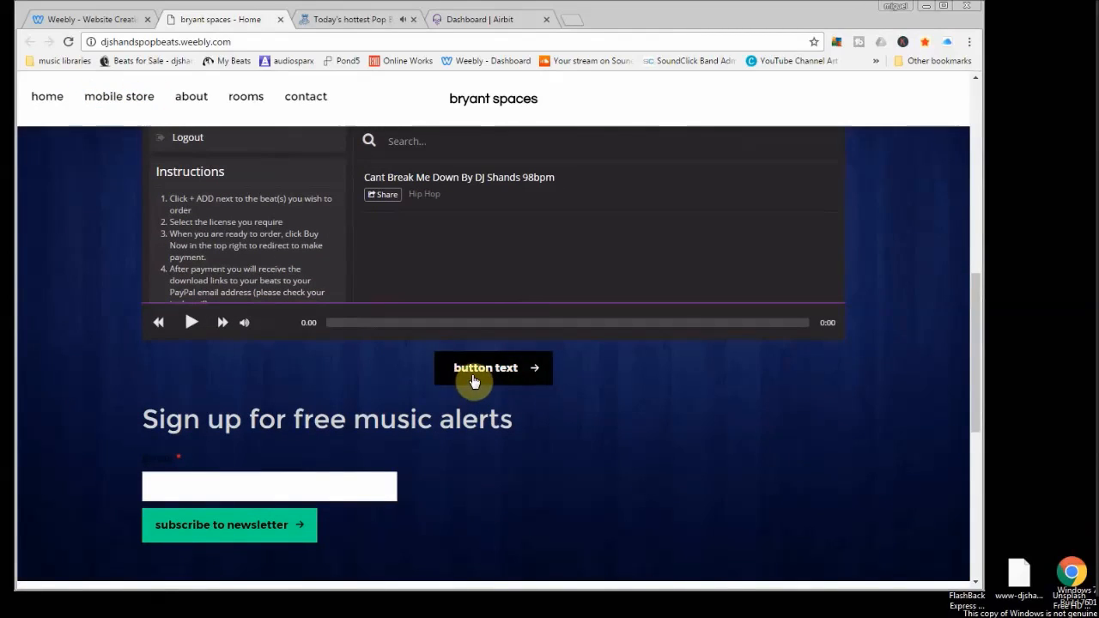
{"action": "left_click", "coordinate": [471, 376]}
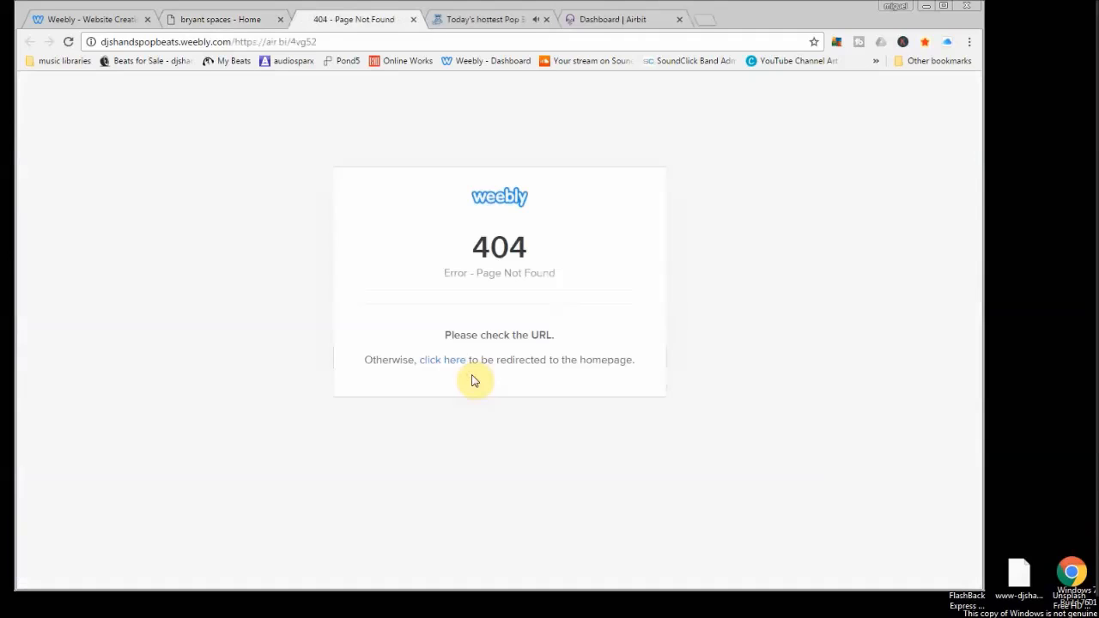
{"action": "left_click", "coordinate": [413, 19]}
Test the mobile store navigation link on the live site in a maximized window, and close the player page
{"action": "scroll", "coordinate": [581, 426], "scroll_direction": "up", "scroll_amount": 3}
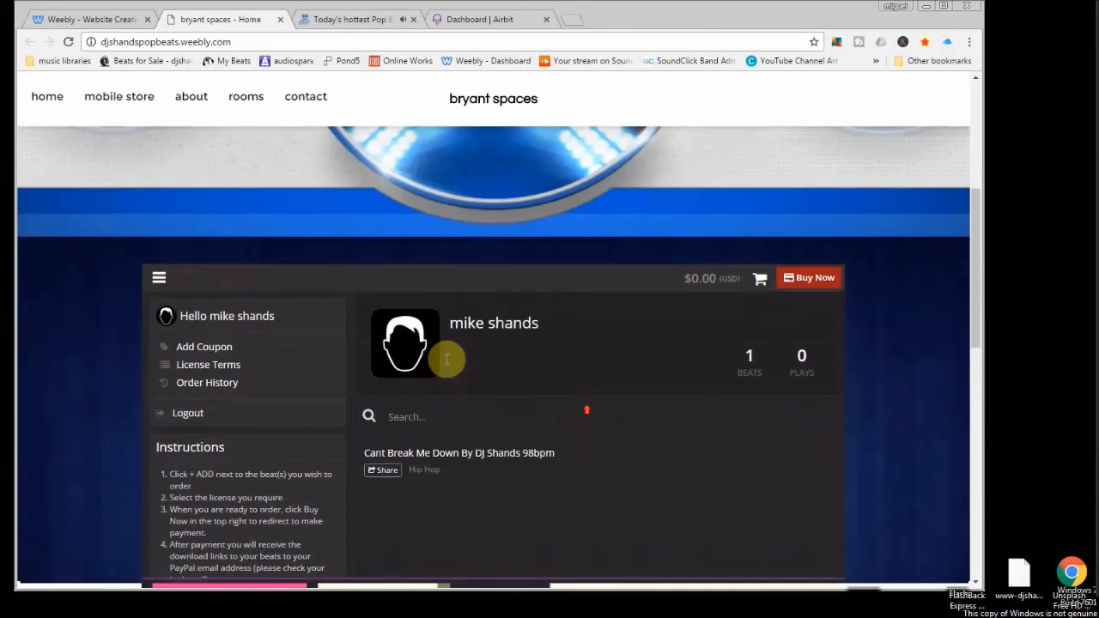
{"action": "scroll", "coordinate": [446, 359], "scroll_direction": "up", "scroll_amount": 4}
{"action": "scroll", "coordinate": [326, 329], "scroll_direction": "down", "scroll_amount": 4}
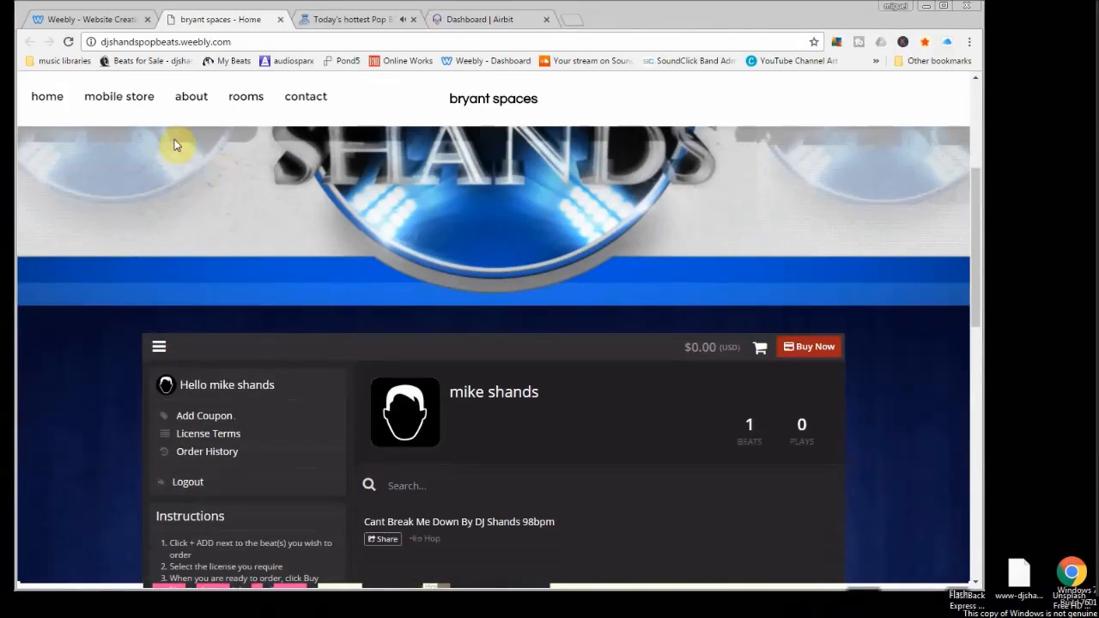
{"action": "scroll", "coordinate": [168, 222], "scroll_direction": "up", "scroll_amount": 4}
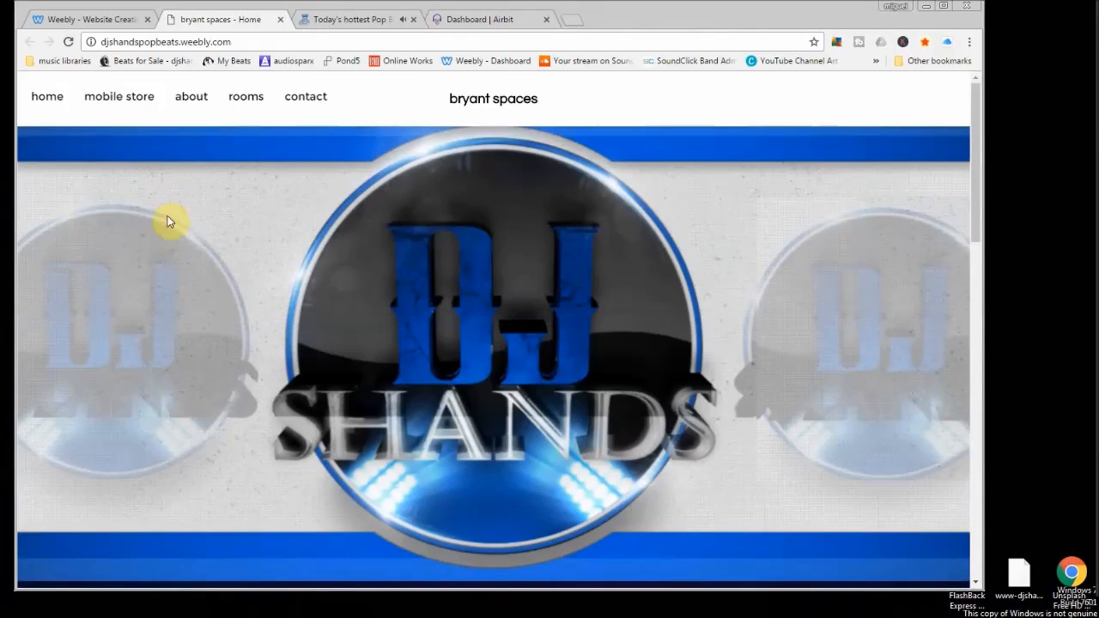
{"action": "left_click", "coordinate": [119, 110]}
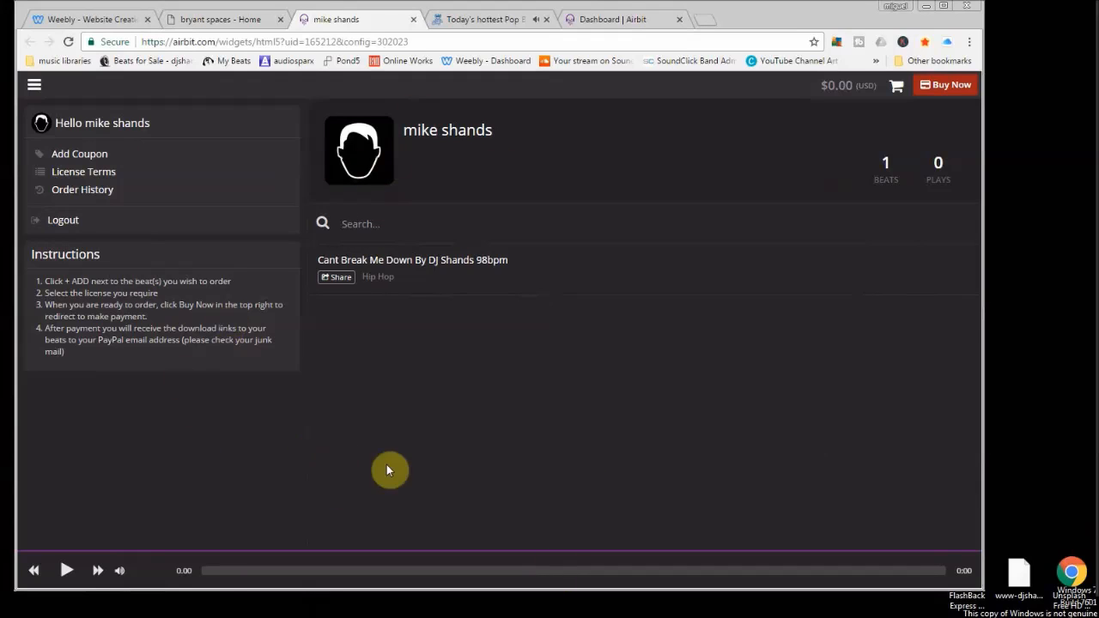
{"action": "left_click", "coordinate": [948, 7]}
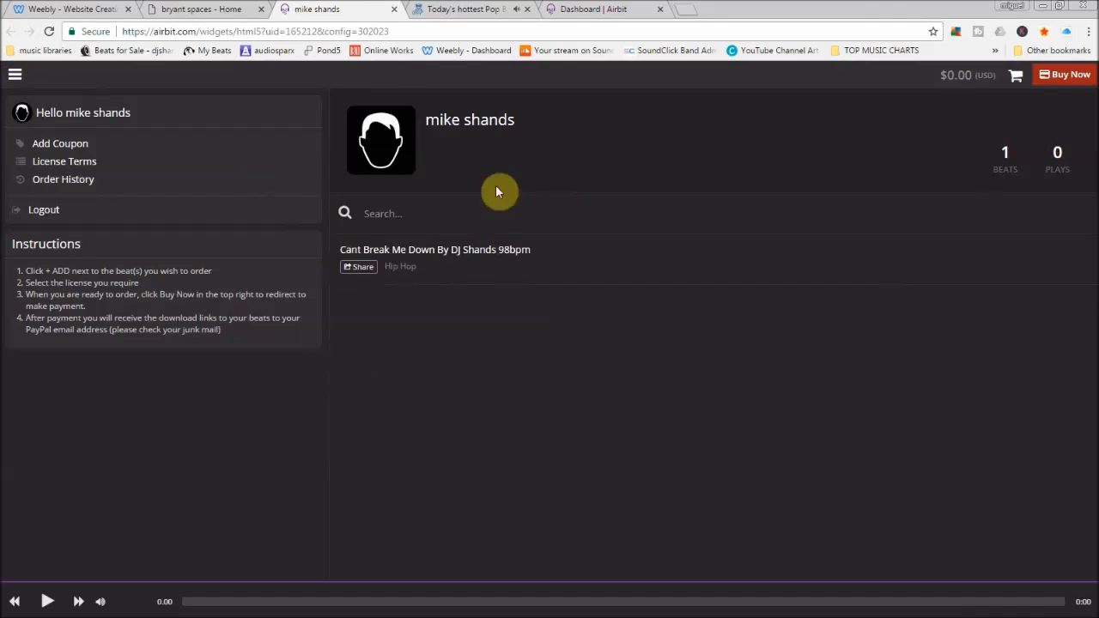
{"action": "left_click", "coordinate": [394, 9]}
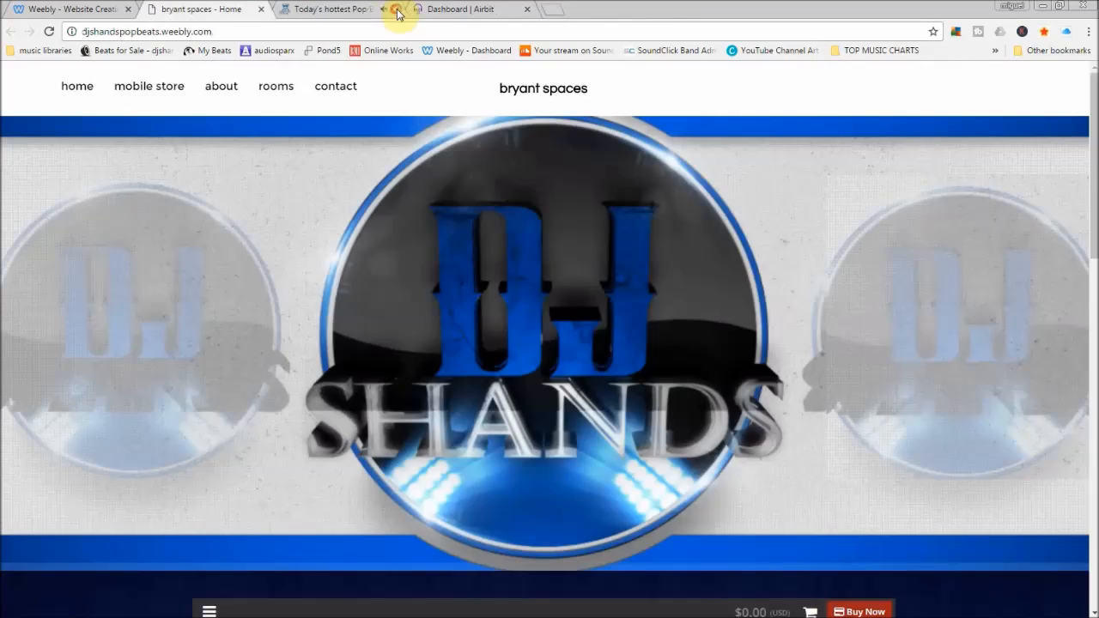
Return to the Weebly editor and review the link settings of the button above the newsletter form
{"action": "scroll", "coordinate": [249, 164], "scroll_direction": "down", "scroll_amount": 2}
{"action": "left_click", "coordinate": [77, 8]}
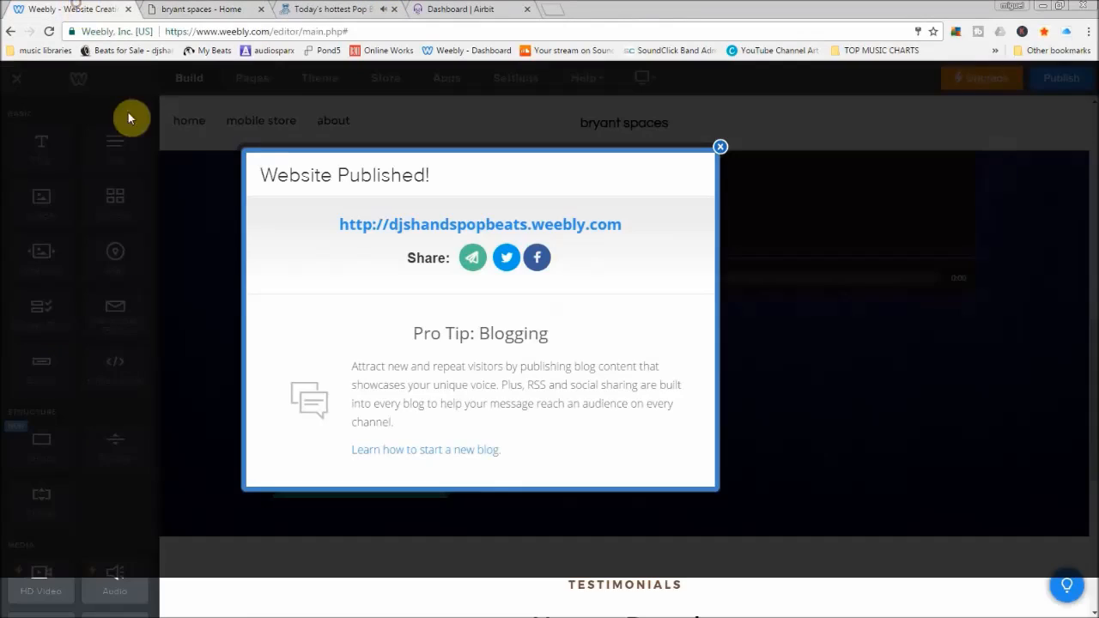
{"action": "left_click", "coordinate": [720, 148]}
{"action": "scroll", "coordinate": [609, 336], "scroll_direction": "down", "scroll_amount": 1}
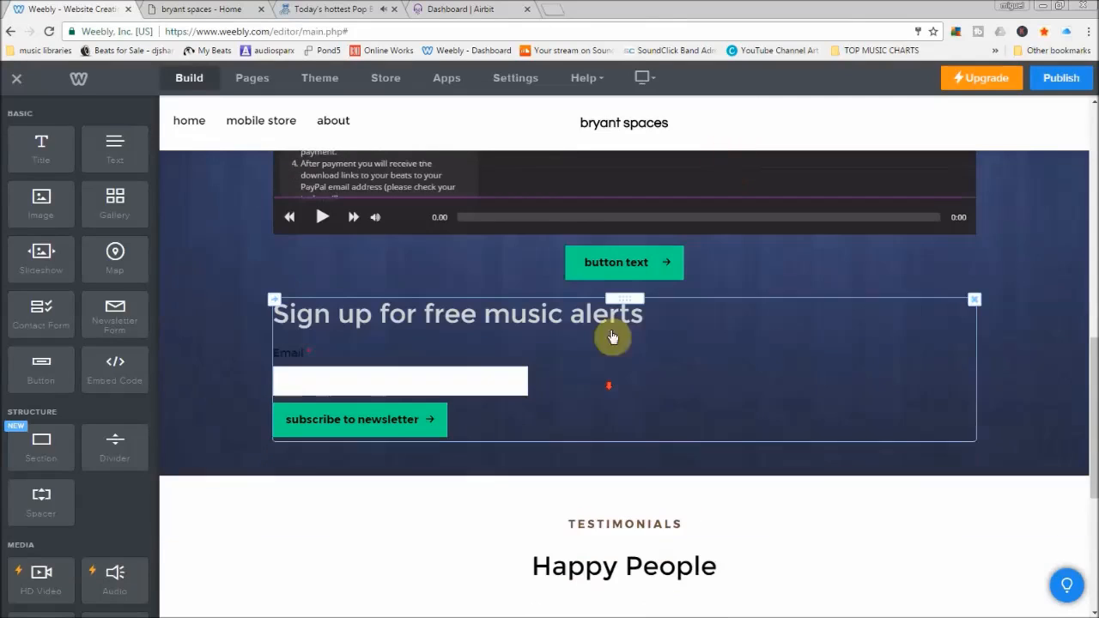
{"action": "left_click", "coordinate": [609, 253]}
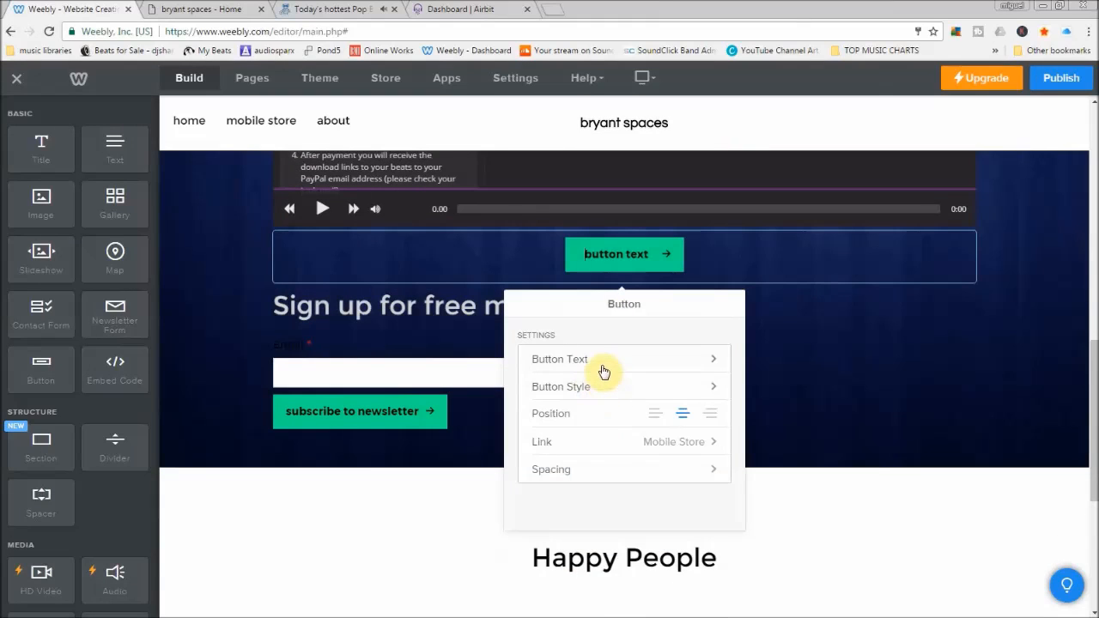
{"action": "left_click", "coordinate": [654, 441]}
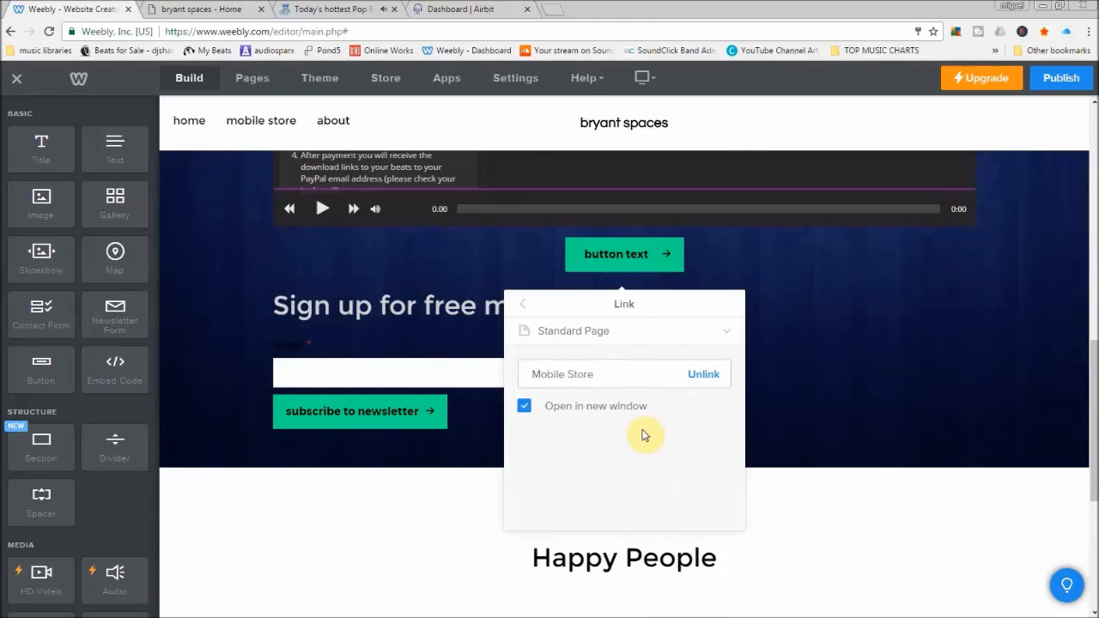
{"action": "left_click", "coordinate": [522, 304]}
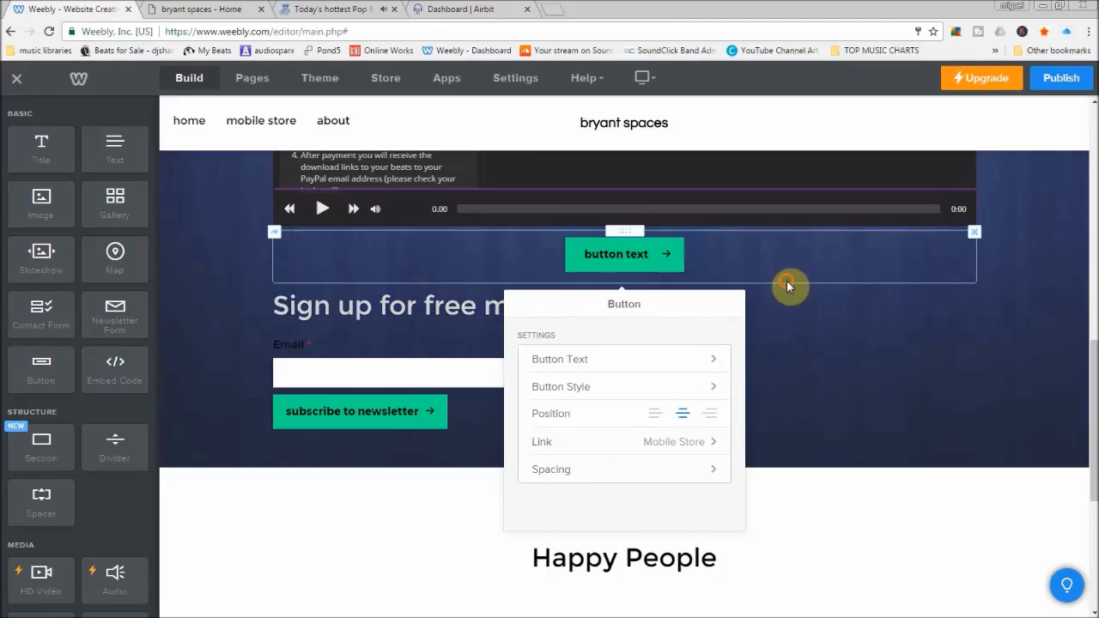
{"action": "left_click", "coordinate": [844, 318]}
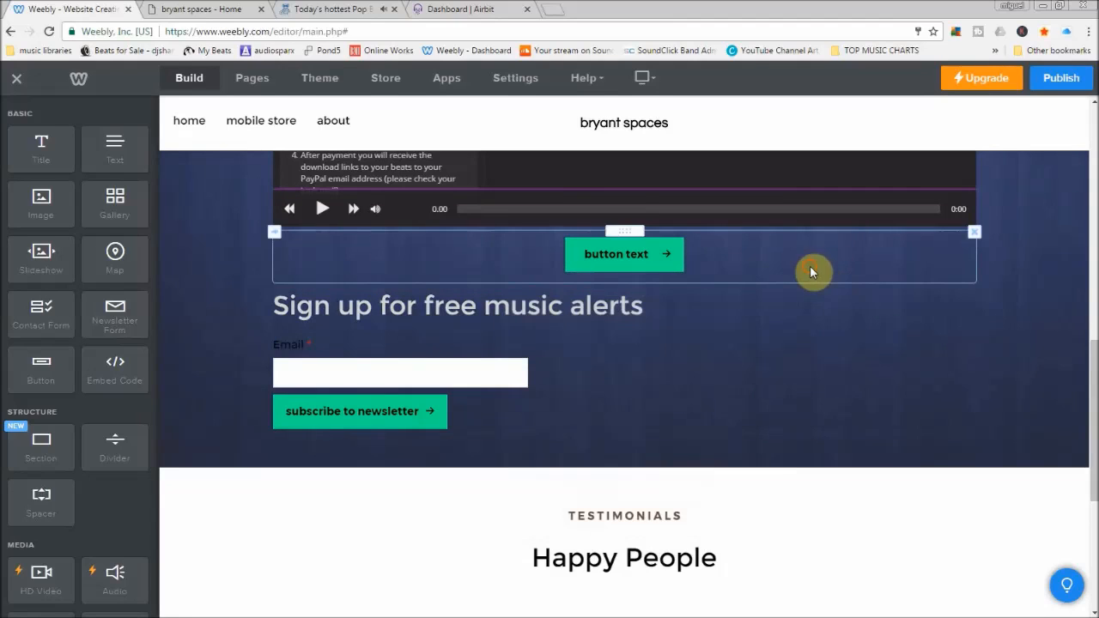
{"action": "left_click", "coordinate": [810, 268]}
{"action": "left_click", "coordinate": [592, 361]}
{"action": "double_click", "coordinate": [591, 359]}
{"action": "left_click", "coordinate": [663, 360]}
{"action": "left_click", "coordinate": [355, 379]}
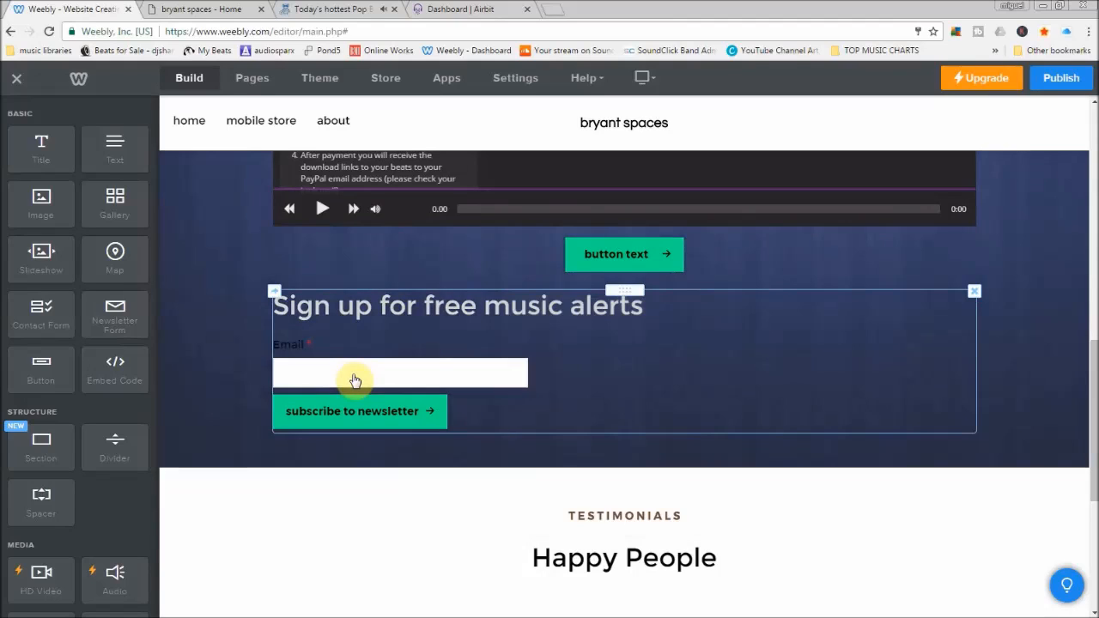
Set the text of the button between the beat store and the newsletter form to "Mobile Store"
{"action": "left_click", "coordinate": [621, 252]}
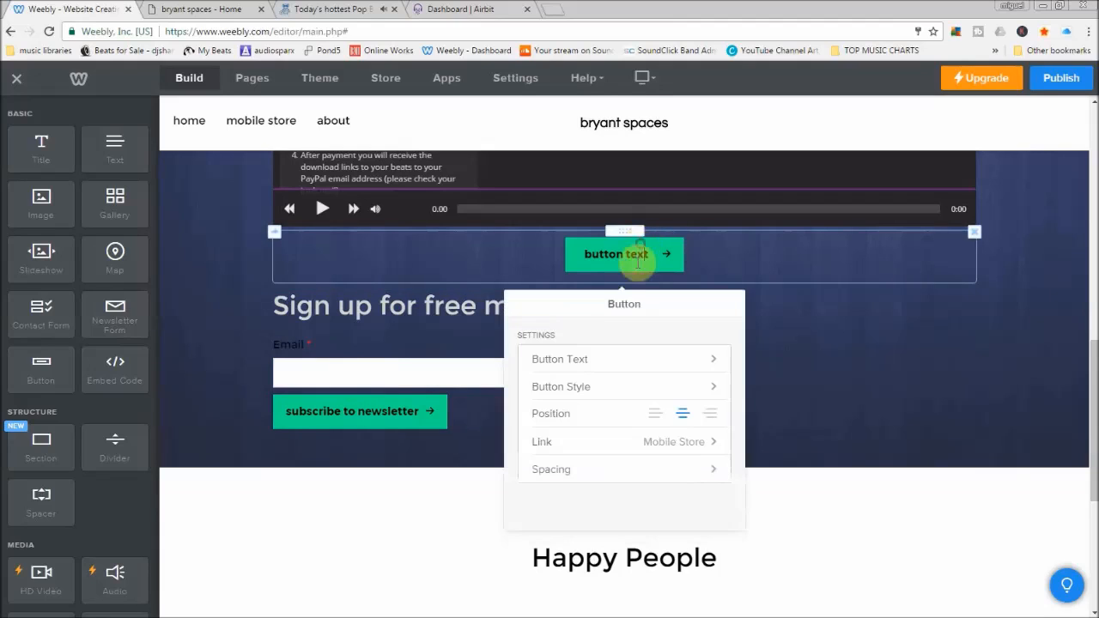
{"action": "left_click", "coordinate": [577, 362]}
{"action": "double_click", "coordinate": [568, 358]}
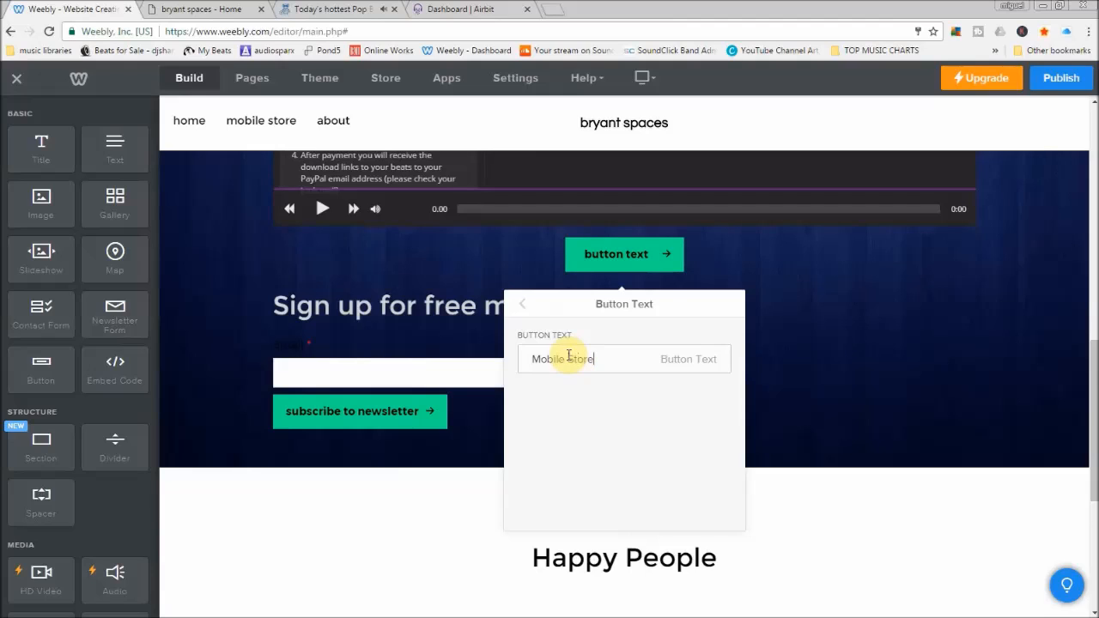
{"action": "type", "text": "Mobile Store"}
{"action": "left_click", "coordinate": [522, 304]}
{"action": "left_click", "coordinate": [604, 443]}
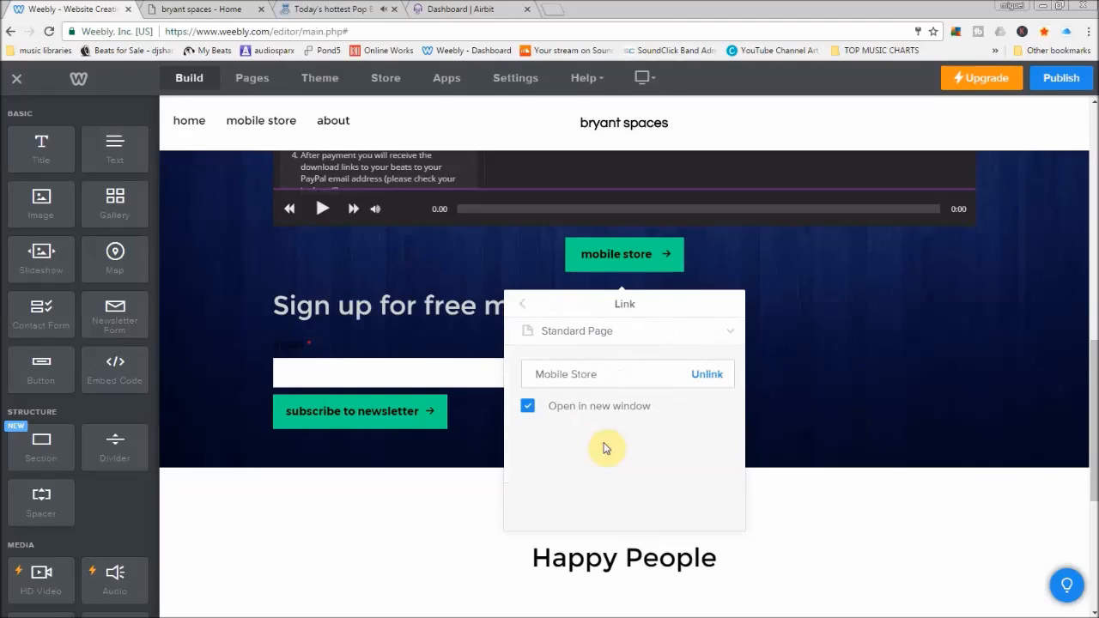
{"action": "left_click", "coordinate": [572, 371]}
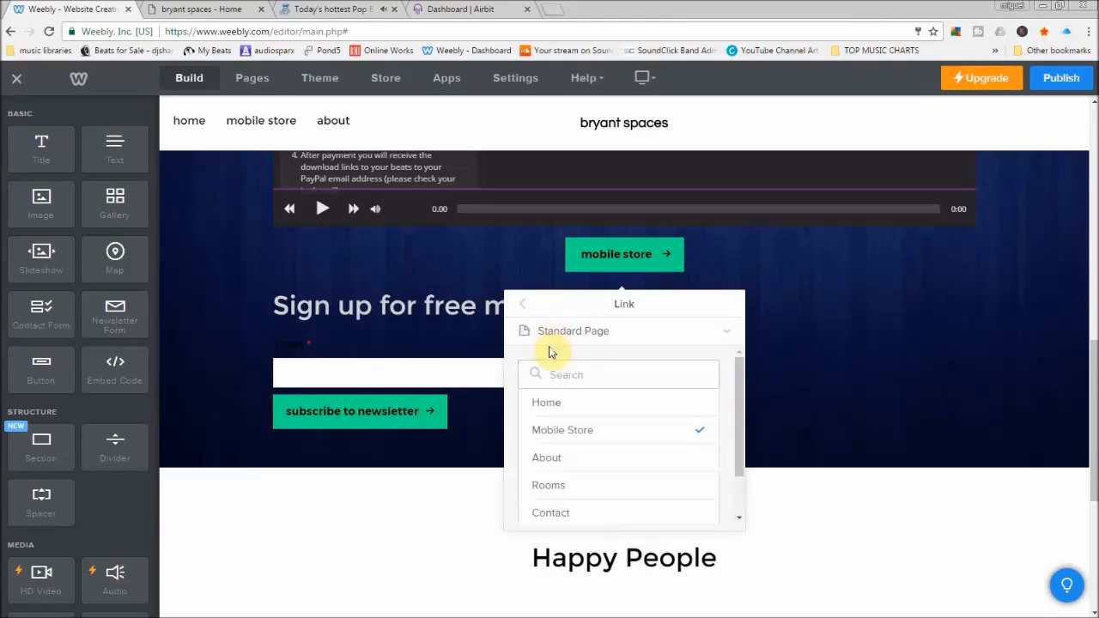
{"action": "left_click", "coordinate": [520, 300]}
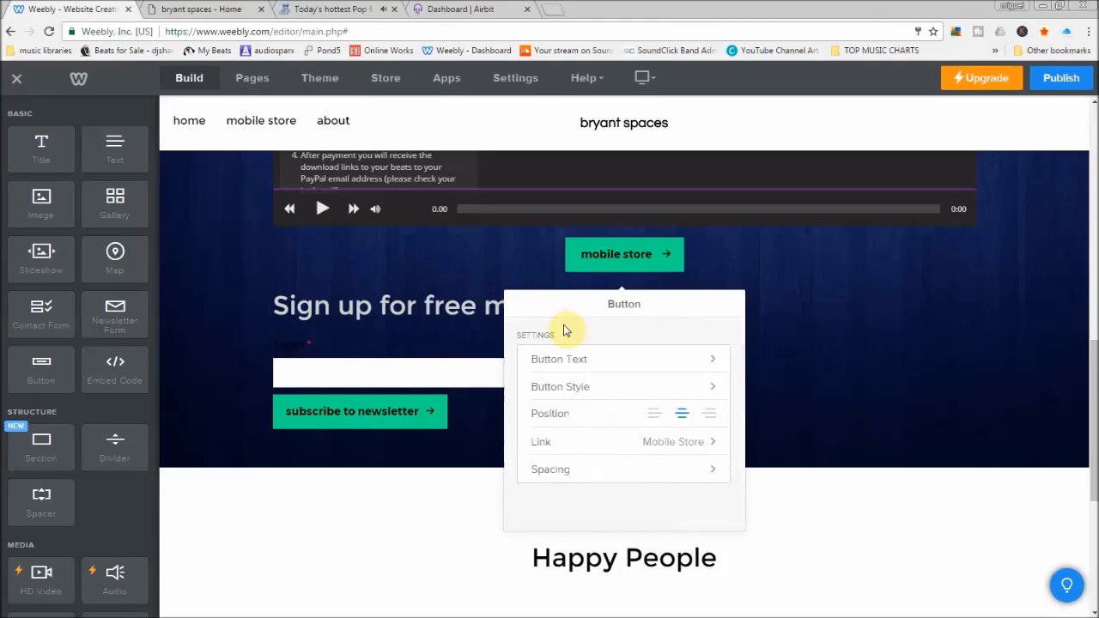
{"action": "left_click", "coordinate": [668, 446]}
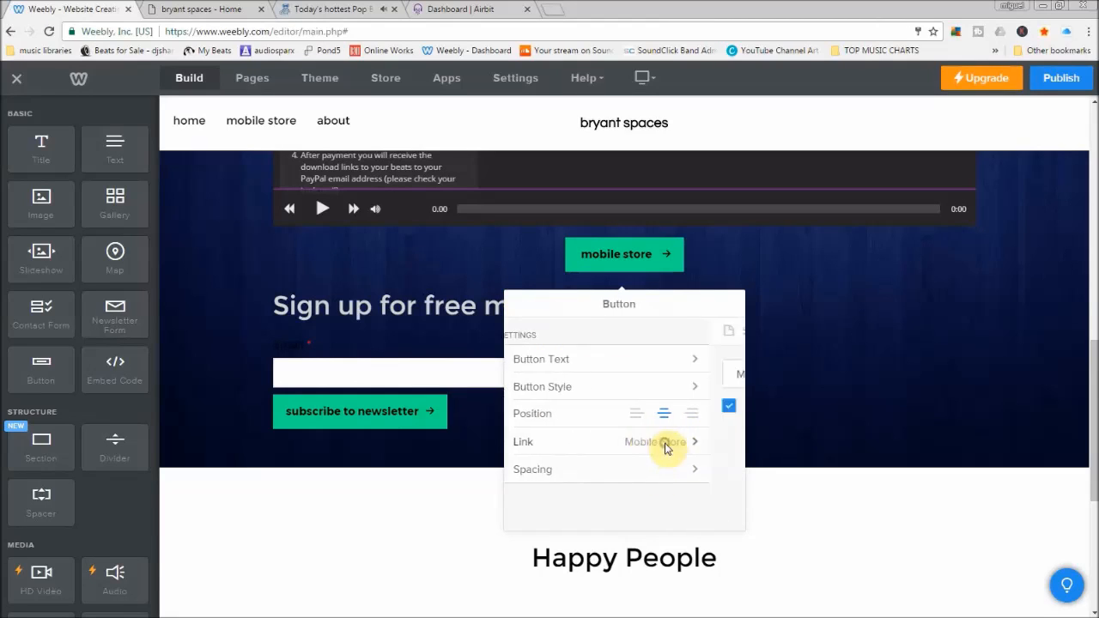
{"action": "left_click", "coordinate": [587, 341]}
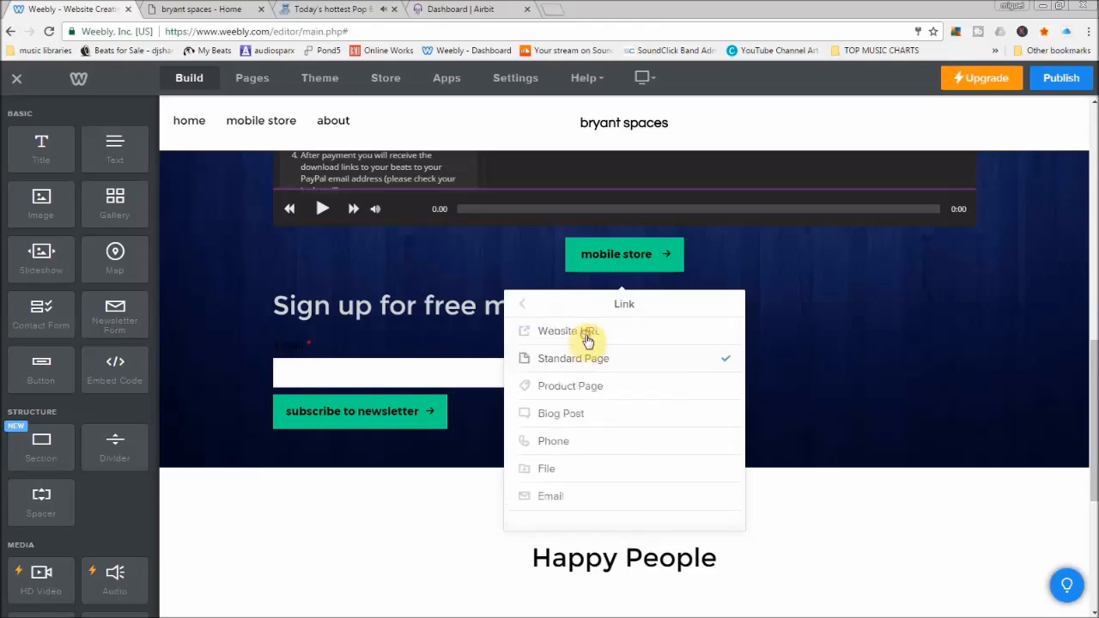
{"action": "left_click", "coordinate": [574, 335]}
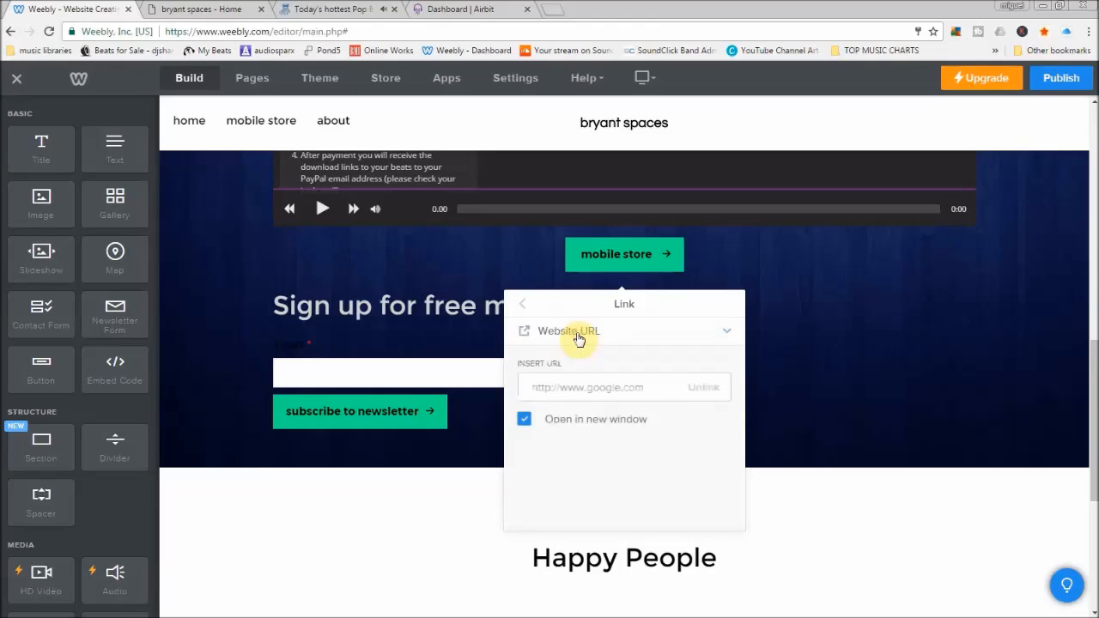
{"action": "left_click", "coordinate": [586, 389]}
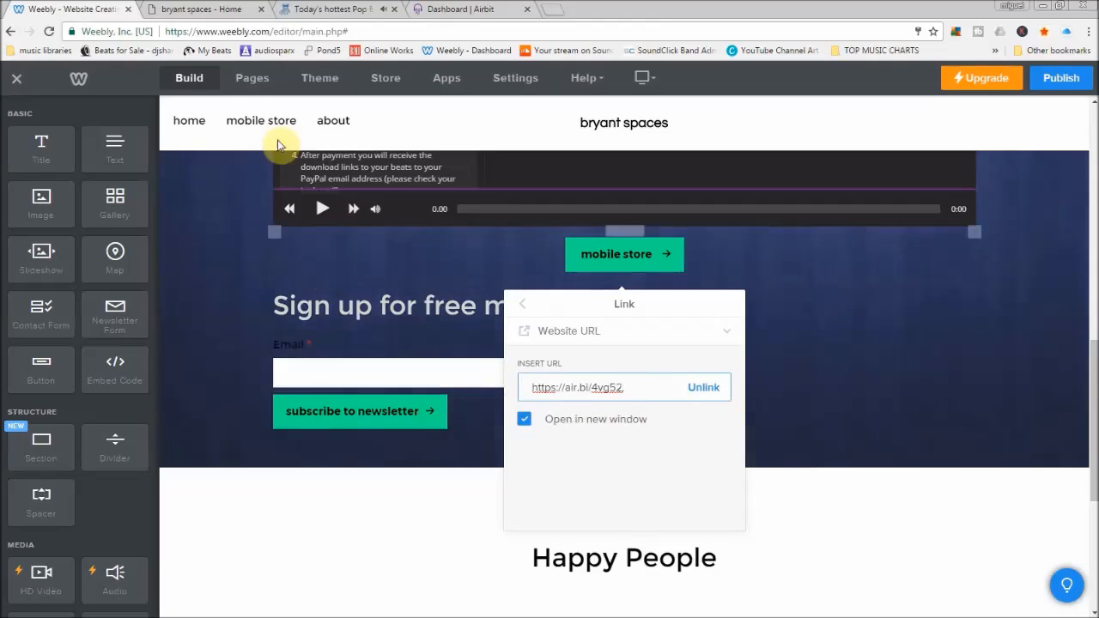
{"action": "left_click", "coordinate": [871, 380]}
Publish the updated Weebly site and dismiss the publish confirmation
{"action": "scroll", "coordinate": [1045, 393], "scroll_direction": "up", "scroll_amount": 8}
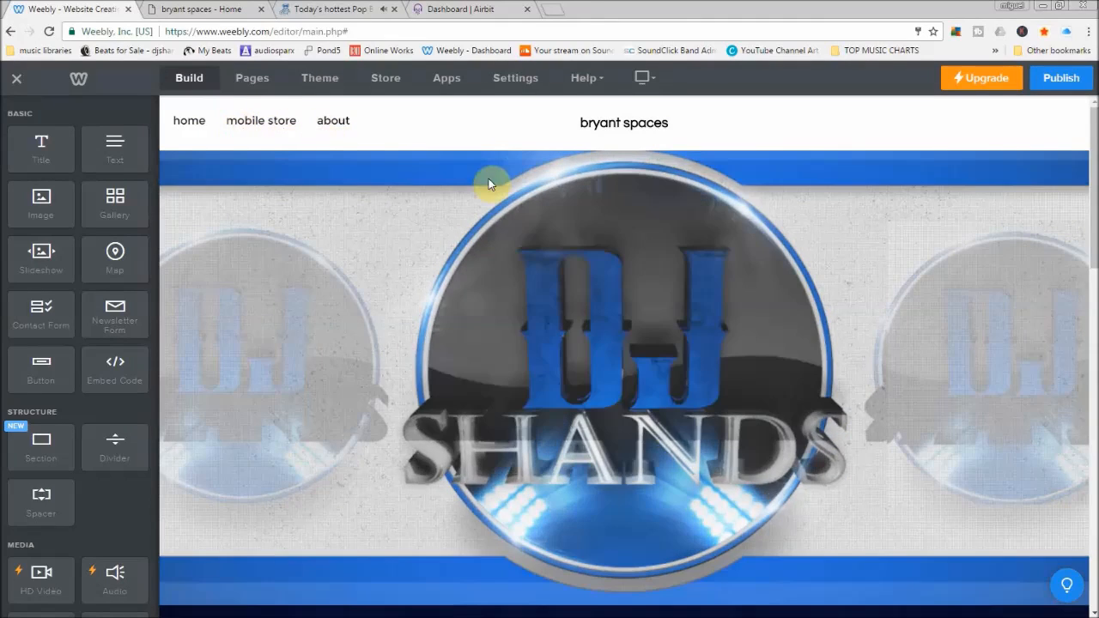
{"action": "scroll", "coordinate": [738, 468], "scroll_direction": "down", "scroll_amount": 7}
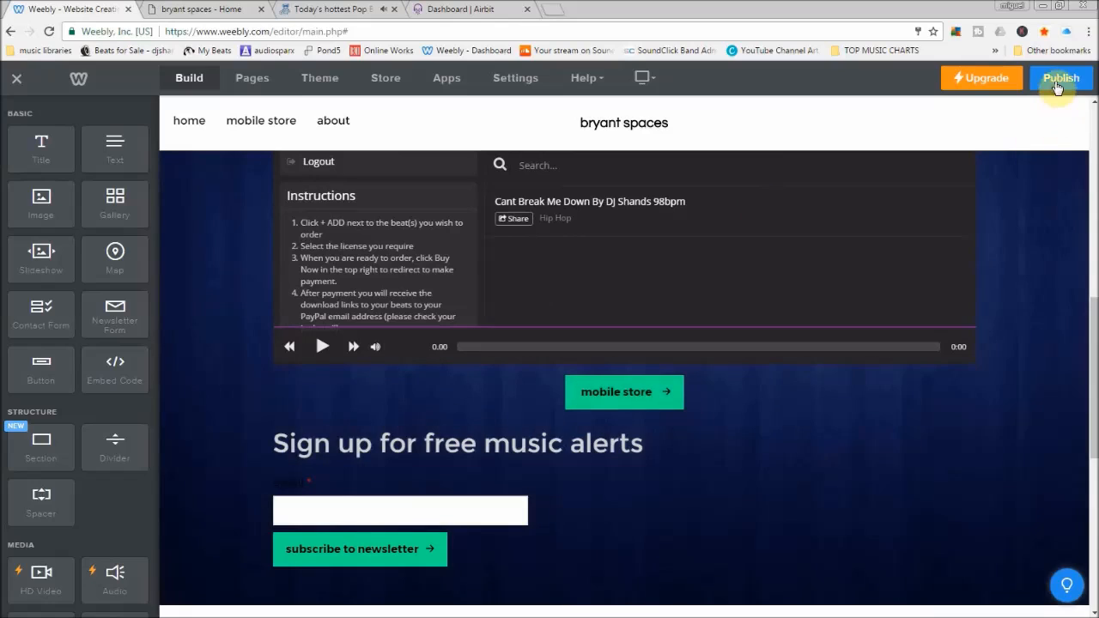
{"action": "left_click", "coordinate": [1059, 84]}
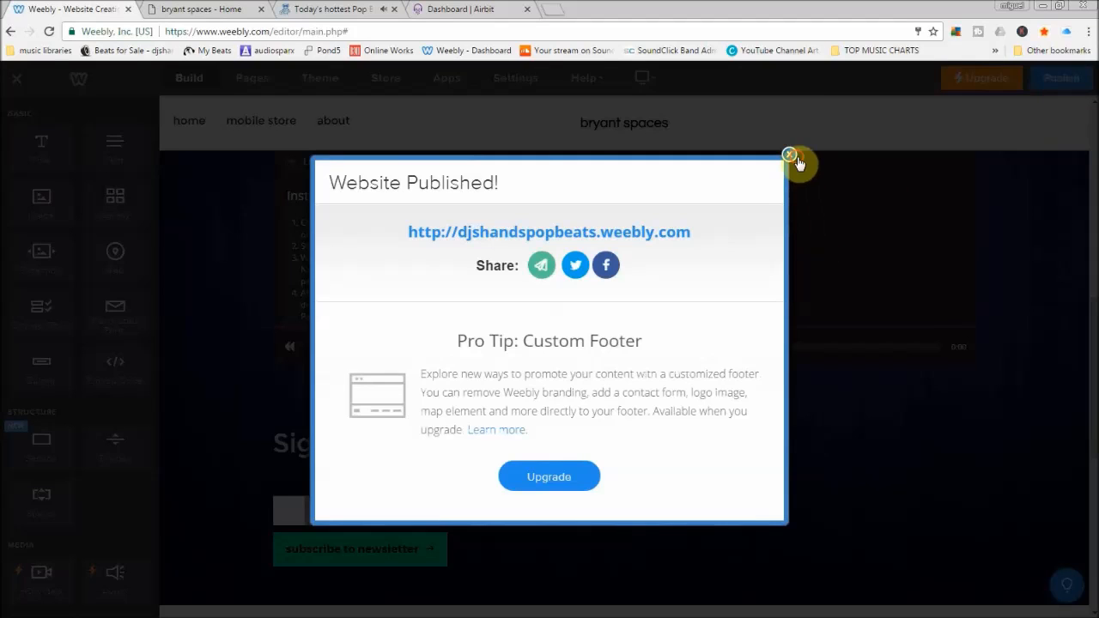
{"action": "left_click", "coordinate": [791, 157]}
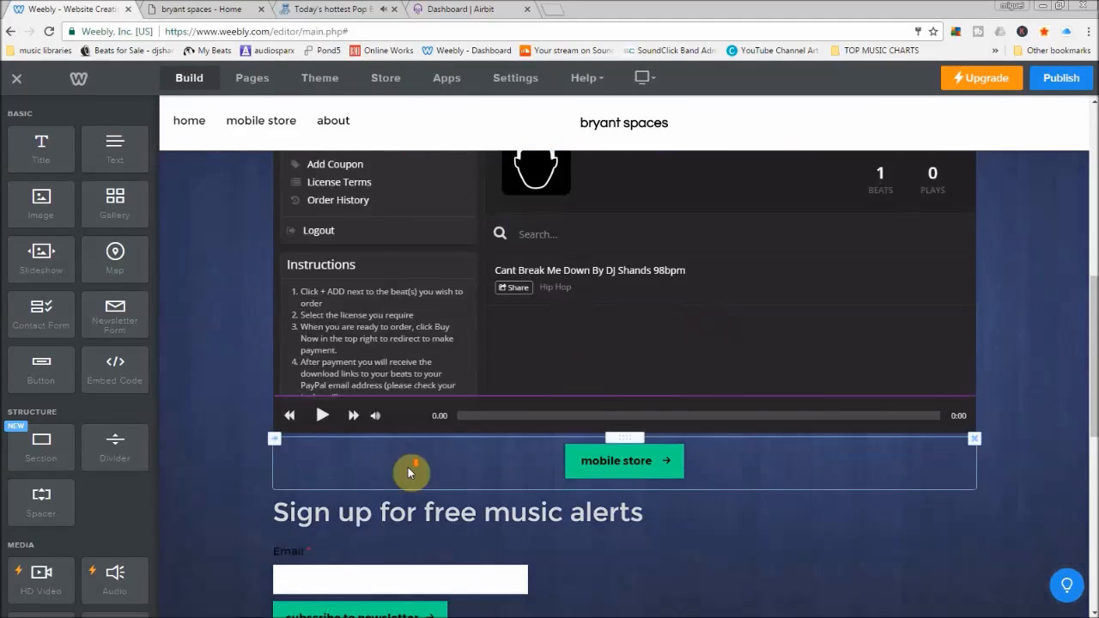
Check the button and newsletter section below the beat store on the live home page
{"action": "scroll", "coordinate": [370, 420], "scroll_direction": "down", "scroll_amount": 3}
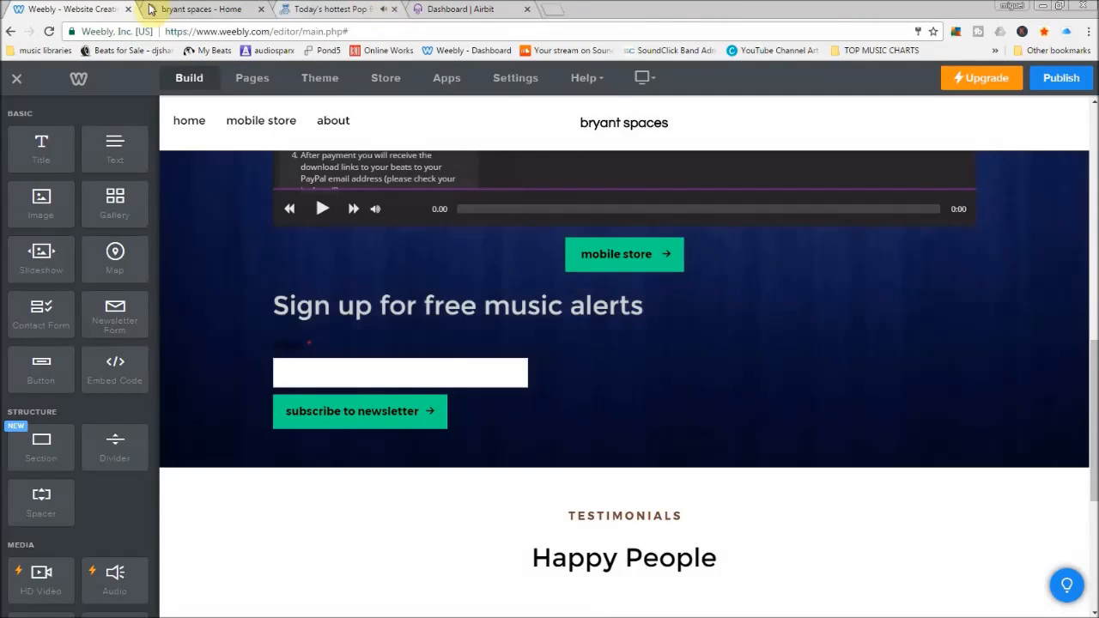
{"action": "left_click", "coordinate": [176, 10]}
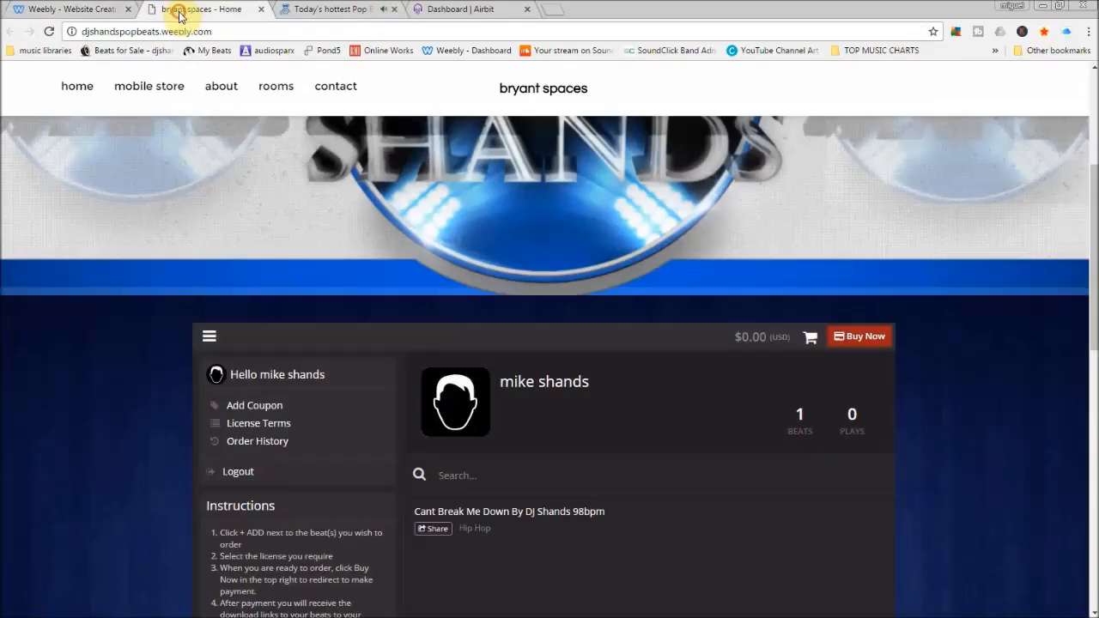
{"action": "scroll", "coordinate": [721, 481], "scroll_direction": "down", "scroll_amount": 9}
{"action": "scroll", "coordinate": [737, 464], "scroll_direction": "up", "scroll_amount": 3}
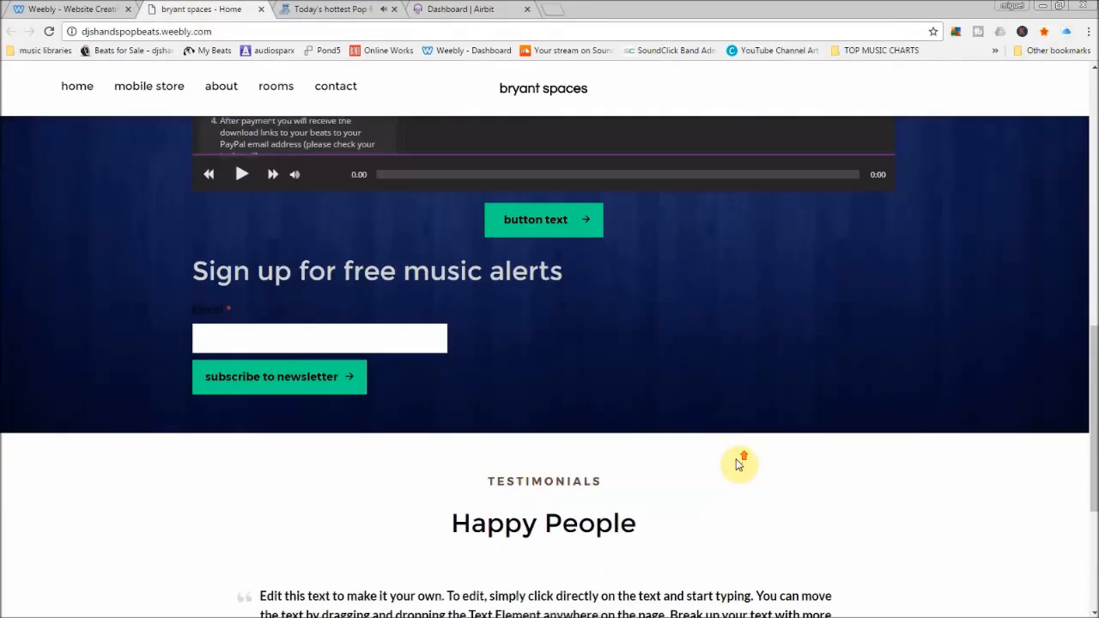
Review the license comparison table below the mobile store button on the established beats site
{"action": "left_click", "coordinate": [300, 9]}
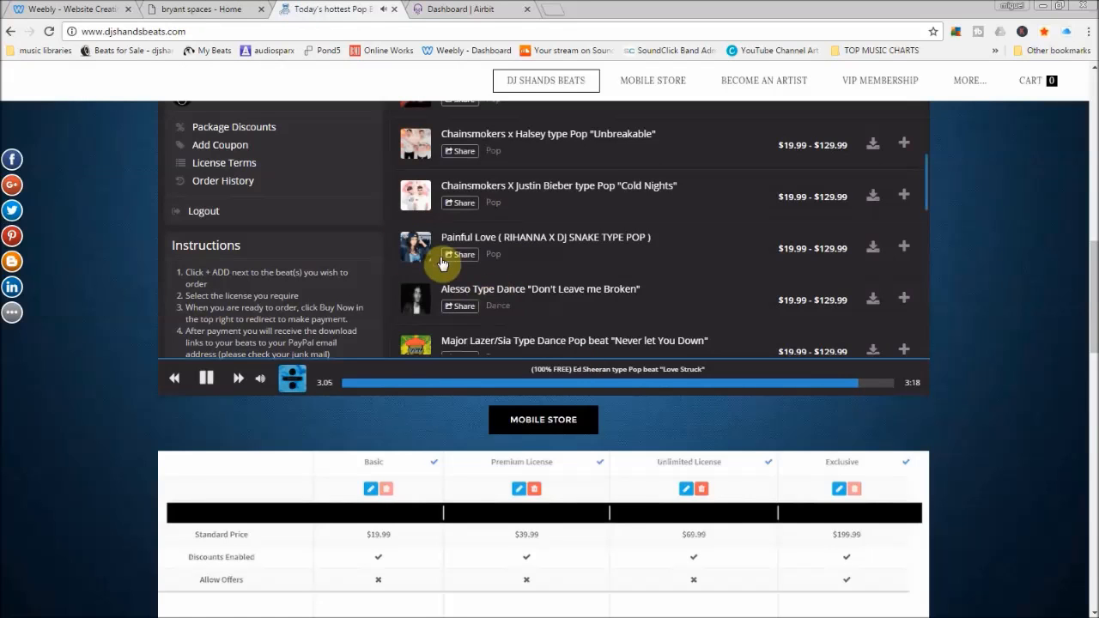
{"action": "scroll", "coordinate": [479, 369], "scroll_direction": "down", "scroll_amount": 2}
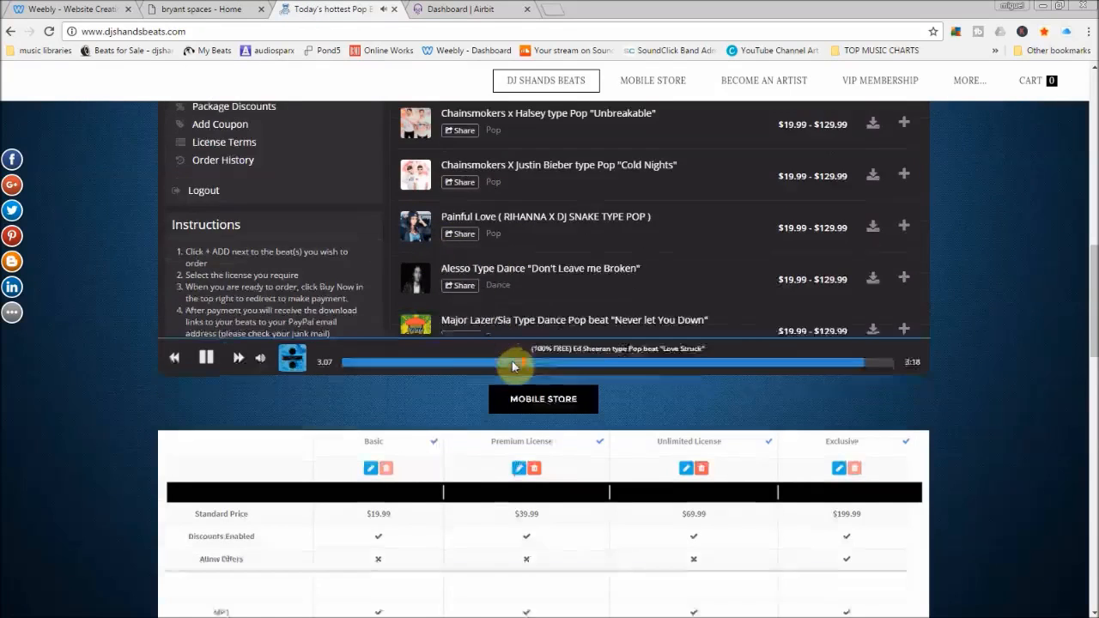
{"action": "scroll", "coordinate": [478, 413], "scroll_direction": "down", "scroll_amount": 3}
{"action": "scroll", "coordinate": [457, 322], "scroll_direction": "up", "scroll_amount": 1}
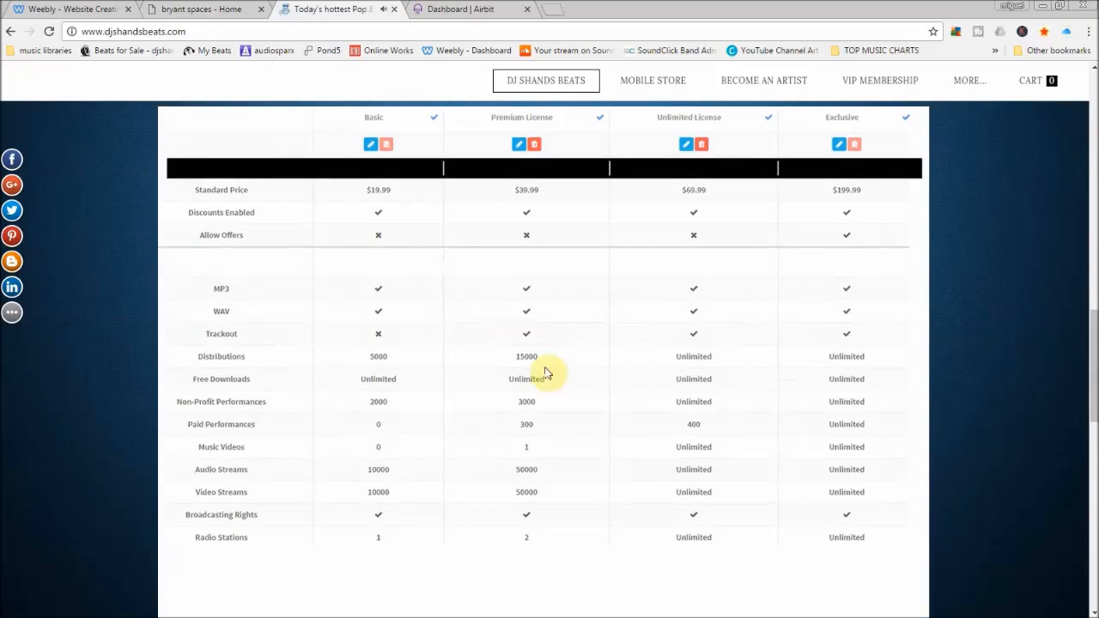
Open the Licenses page in the Airbit dashboard and examine the terms of the Non-Exclusive and Exclusive licenses
{"action": "left_click", "coordinate": [449, 10]}
{"action": "scroll", "coordinate": [289, 252], "scroll_direction": "up", "scroll_amount": 4}
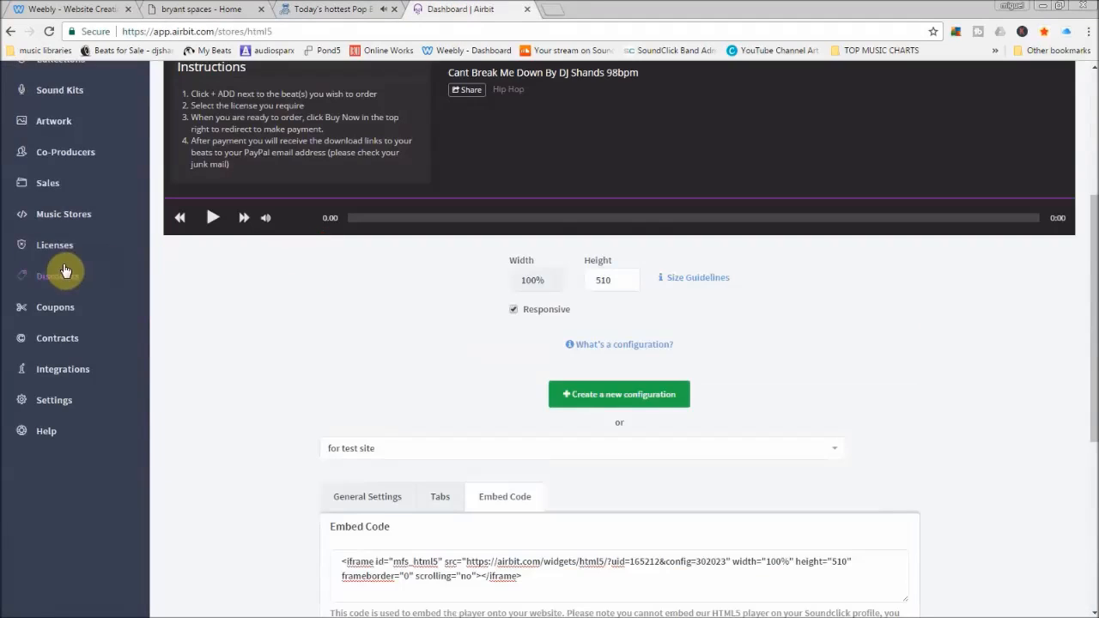
{"action": "scroll", "coordinate": [73, 281], "scroll_direction": "up", "scroll_amount": 2}
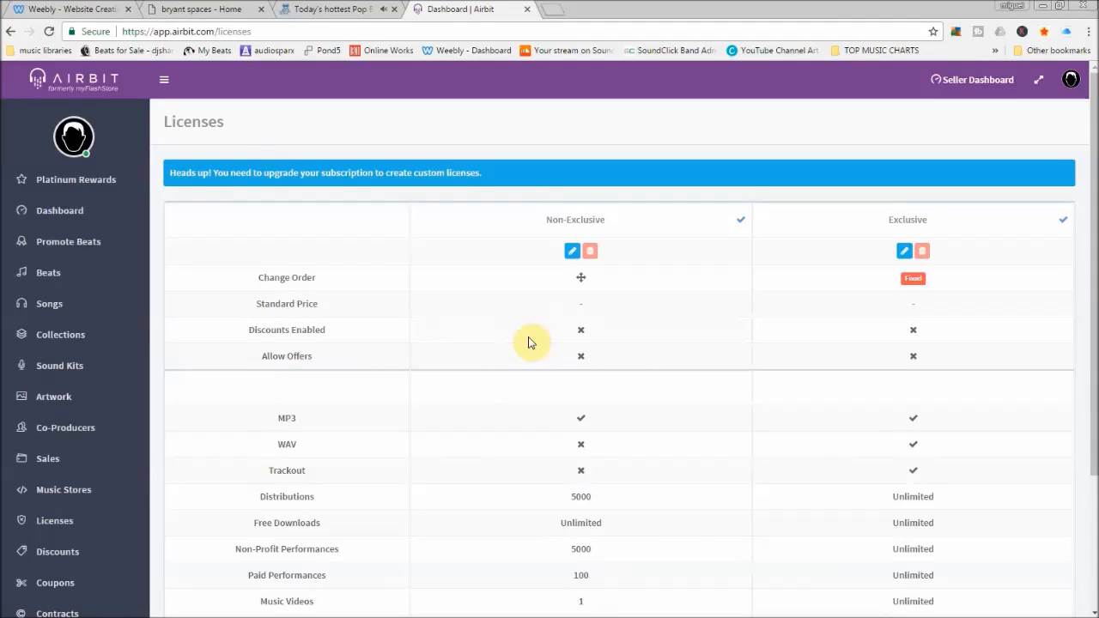
{"action": "scroll", "coordinate": [496, 286], "scroll_direction": "down", "scroll_amount": 3}
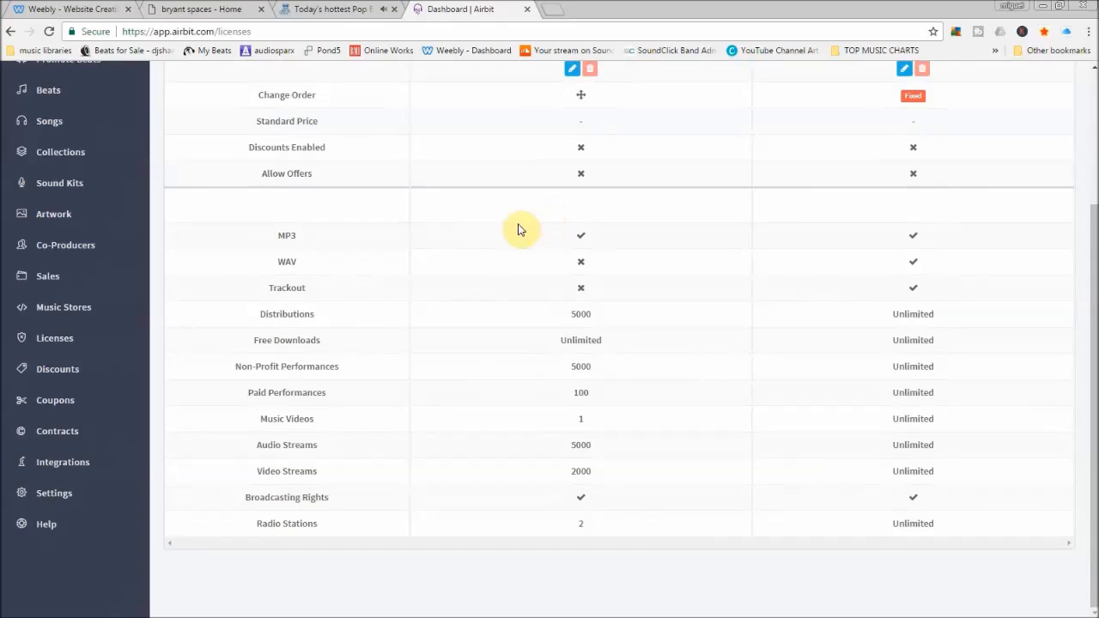
{"action": "scroll", "coordinate": [404, 283], "scroll_direction": "up", "scroll_amount": 1}
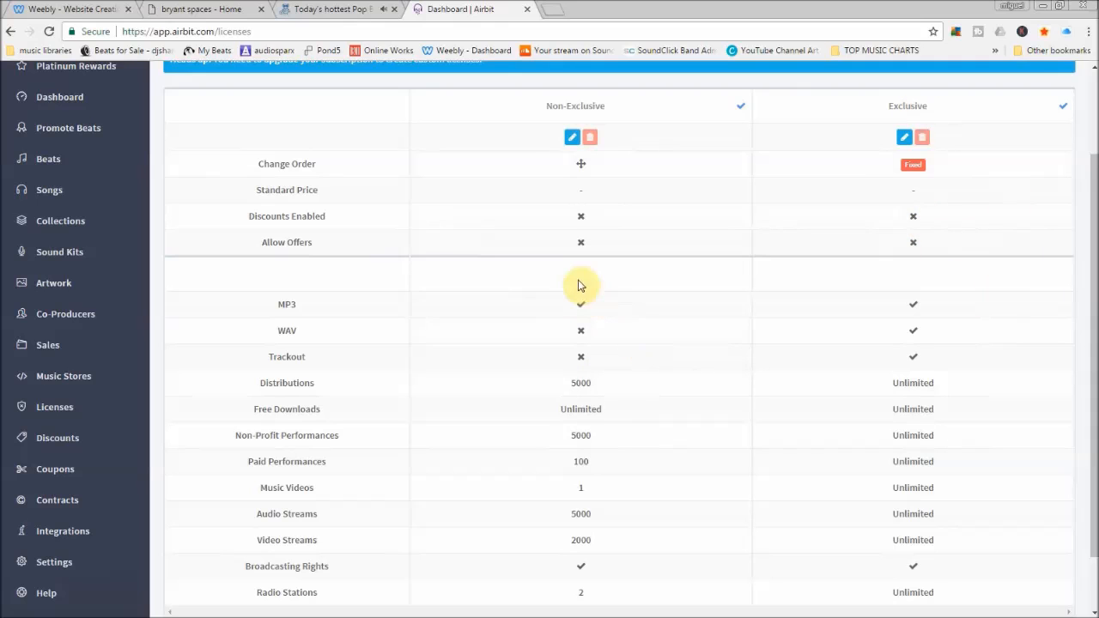
{"action": "scroll", "coordinate": [570, 307], "scroll_direction": "down", "scroll_amount": 1}
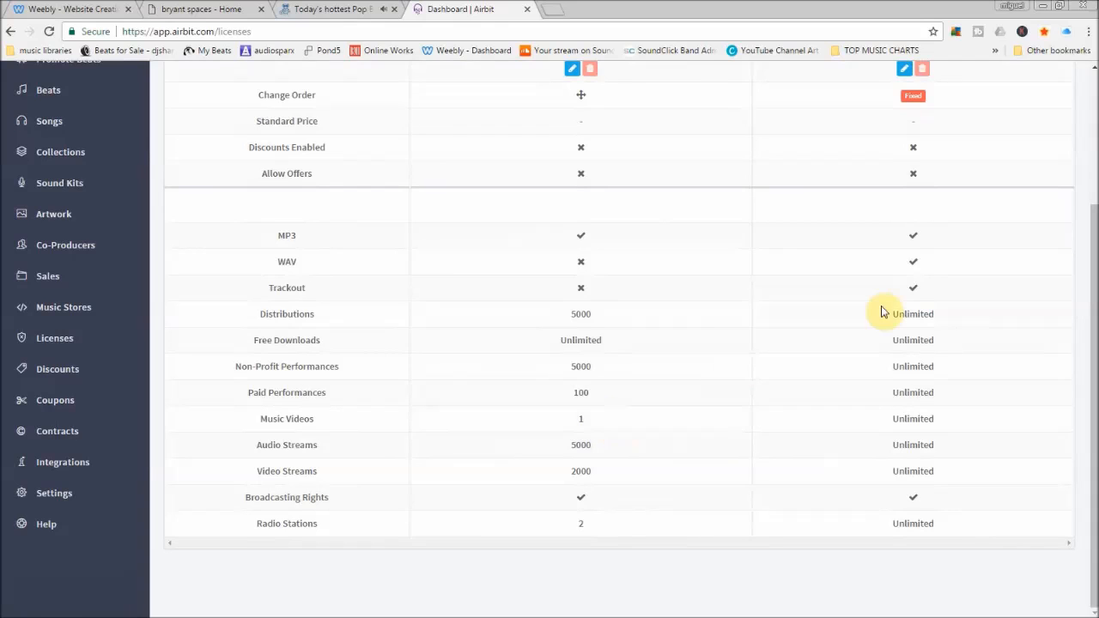
{"action": "scroll", "coordinate": [885, 283], "scroll_direction": "up", "scroll_amount": 3}
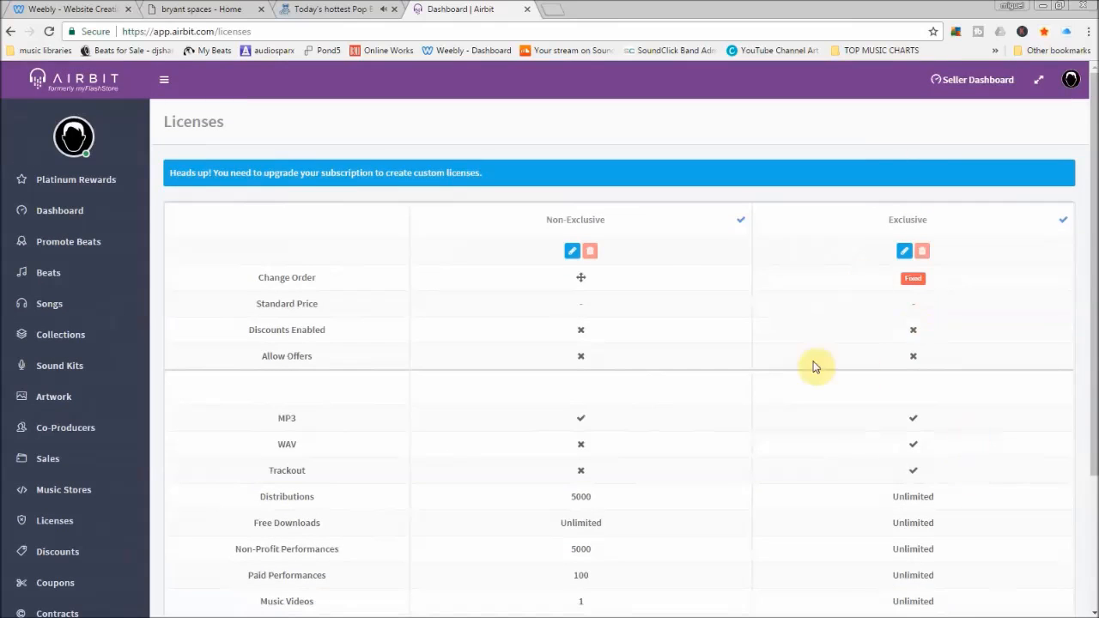
{"action": "scroll", "coordinate": [910, 429], "scroll_direction": "down", "scroll_amount": 2}
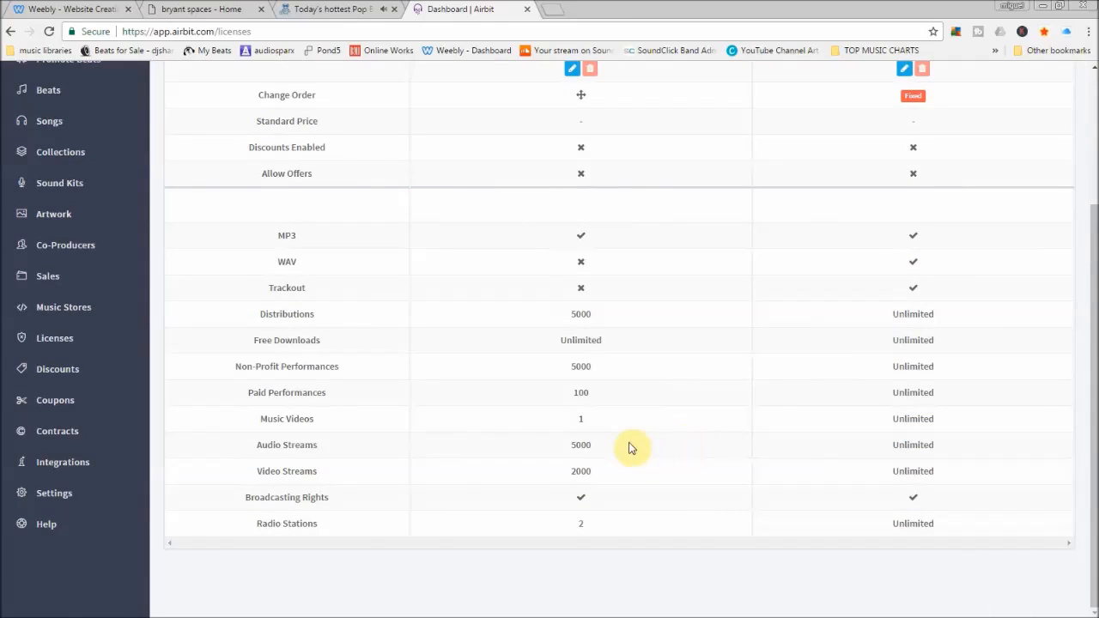
{"action": "scroll", "coordinate": [601, 451], "scroll_direction": "up", "scroll_amount": 2}
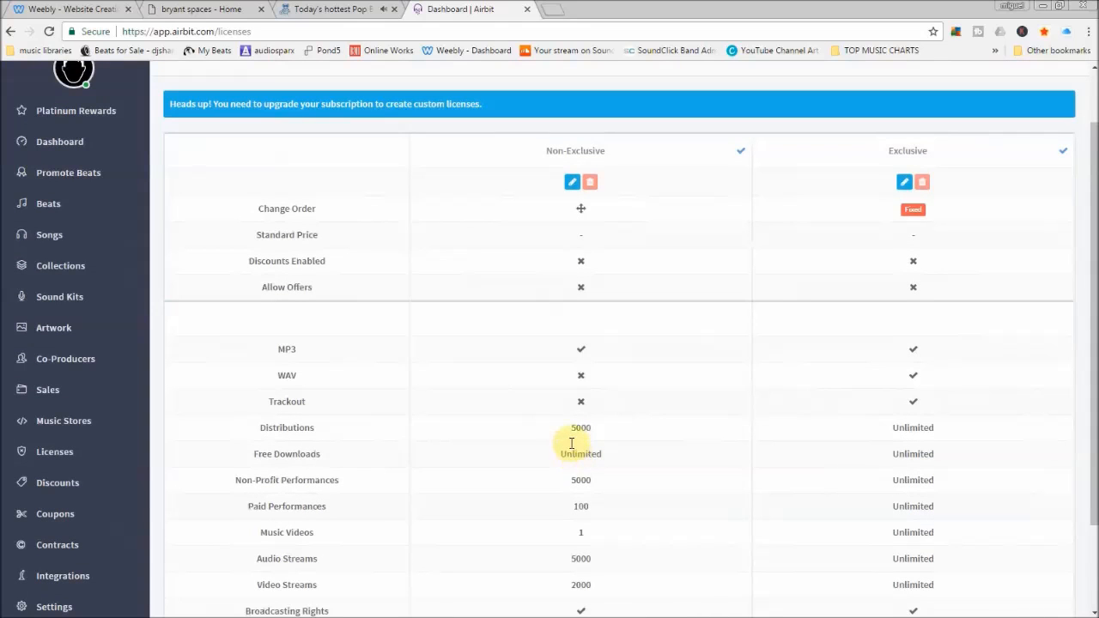
{"action": "scroll", "coordinate": [570, 453], "scroll_direction": "down", "scroll_amount": 1}
{"action": "scroll", "coordinate": [579, 451], "scroll_direction": "up", "scroll_amount": 1}
{"action": "scroll", "coordinate": [573, 458], "scroll_direction": "down", "scroll_amount": 1}
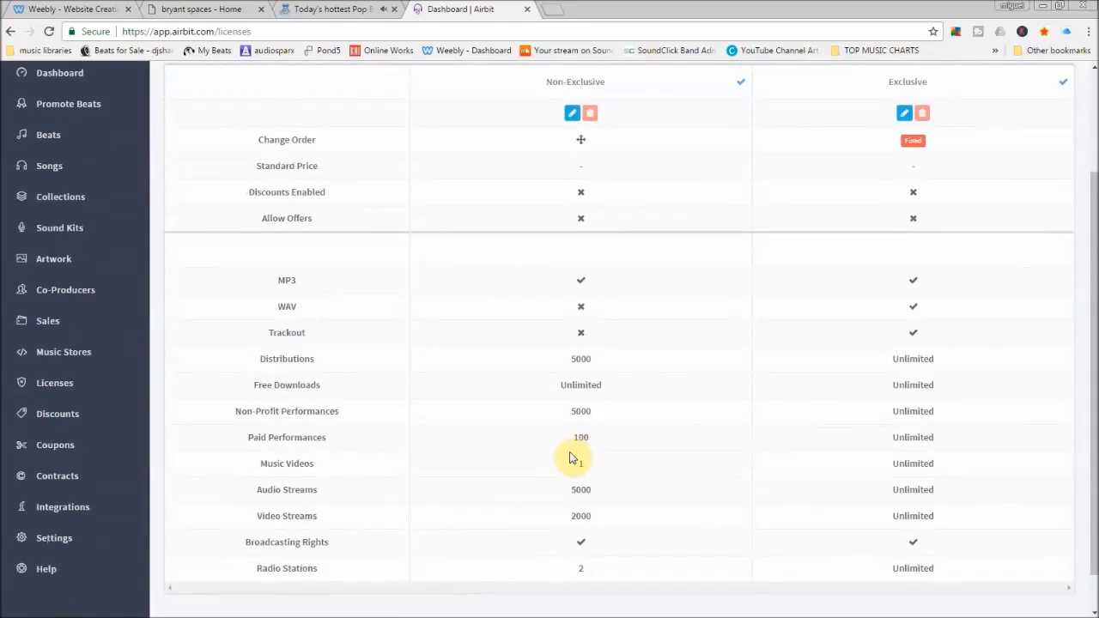
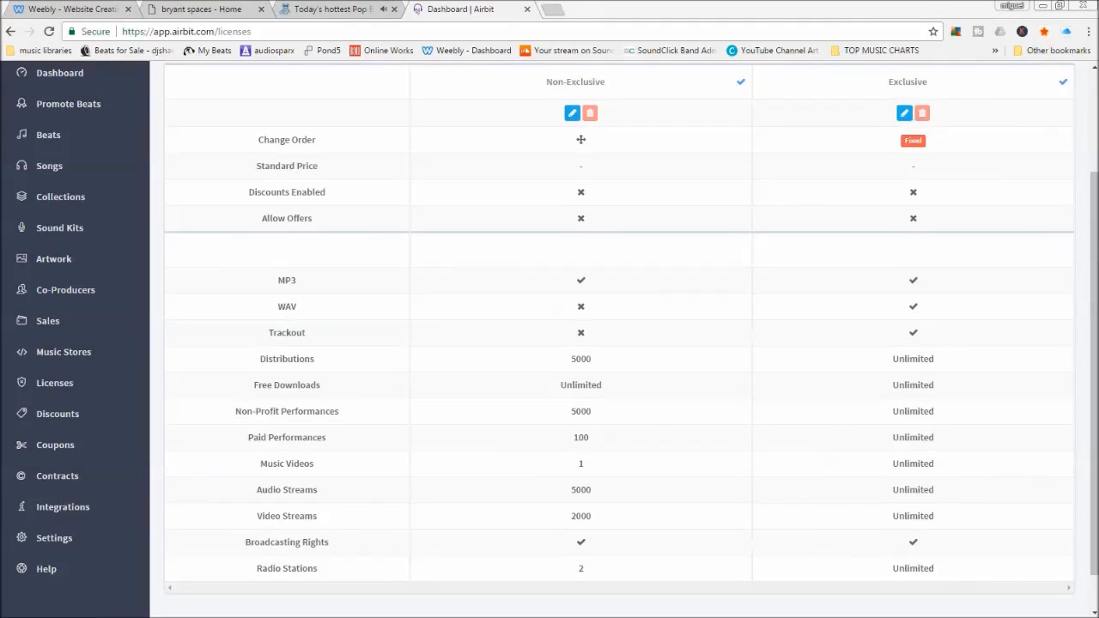
Switch to Paint and paste the screenshot of the Airbit Licenses page
{"action": "left_click_drag", "start_coordinate": [687, 111], "coordinate": [340, 133]}
{"action": "double_click", "coordinate": [339, 132]}
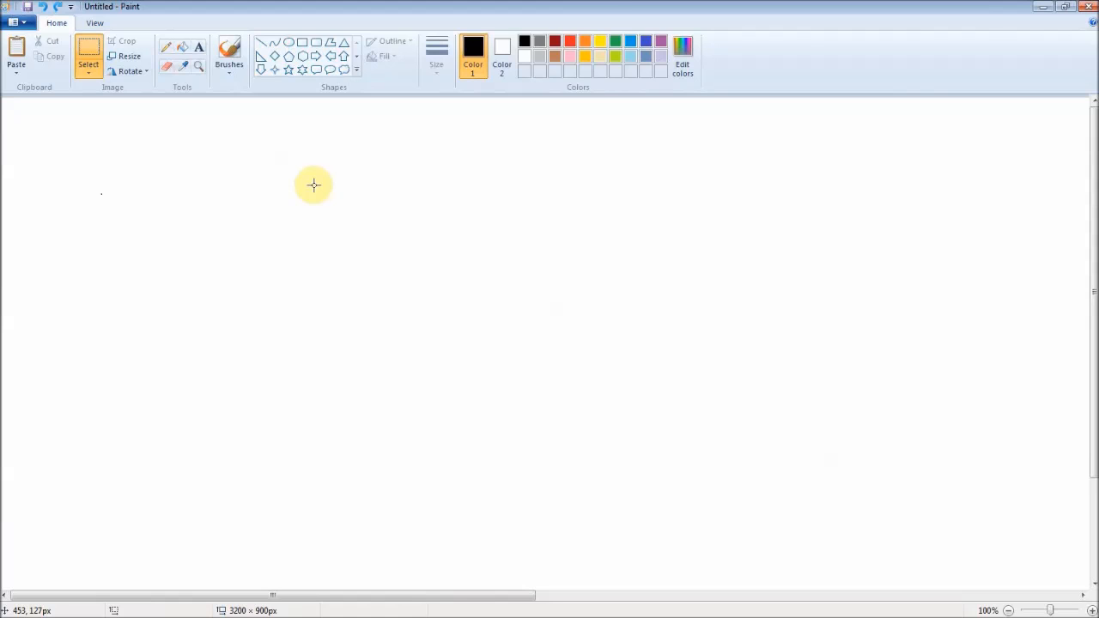
{"action": "key", "text": "ctrl+v"}
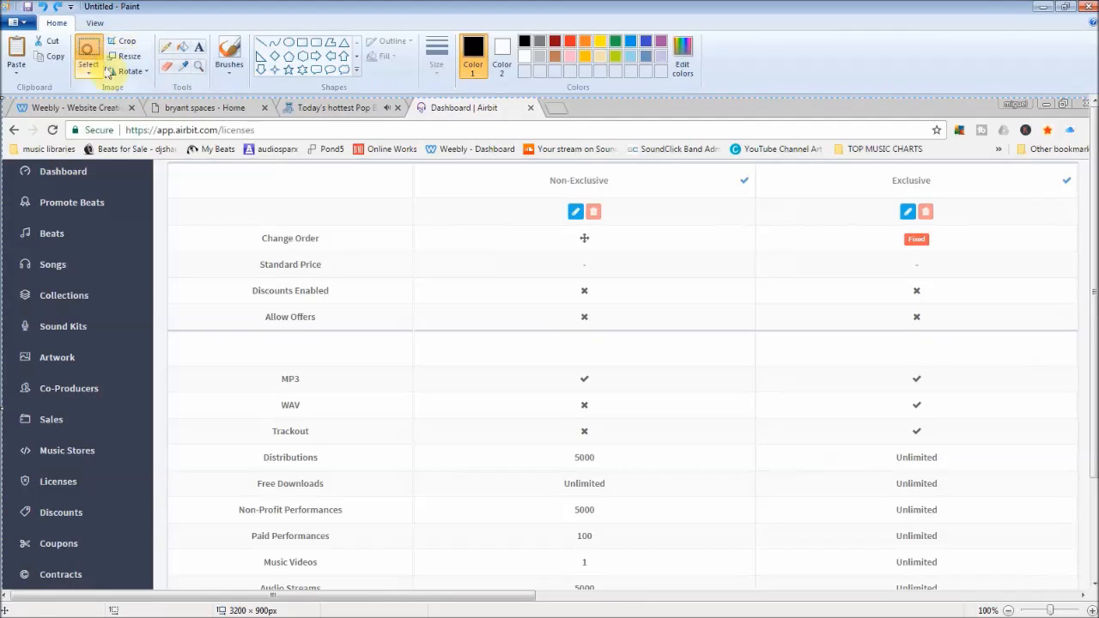
Select the license table area in the pasted screenshot, about 1250 × 615 px, and cut it out
{"action": "left_click_drag", "start_coordinate": [166, 165], "coordinate": [1027, 589]}
{"action": "right_click", "coordinate": [497, 313]}
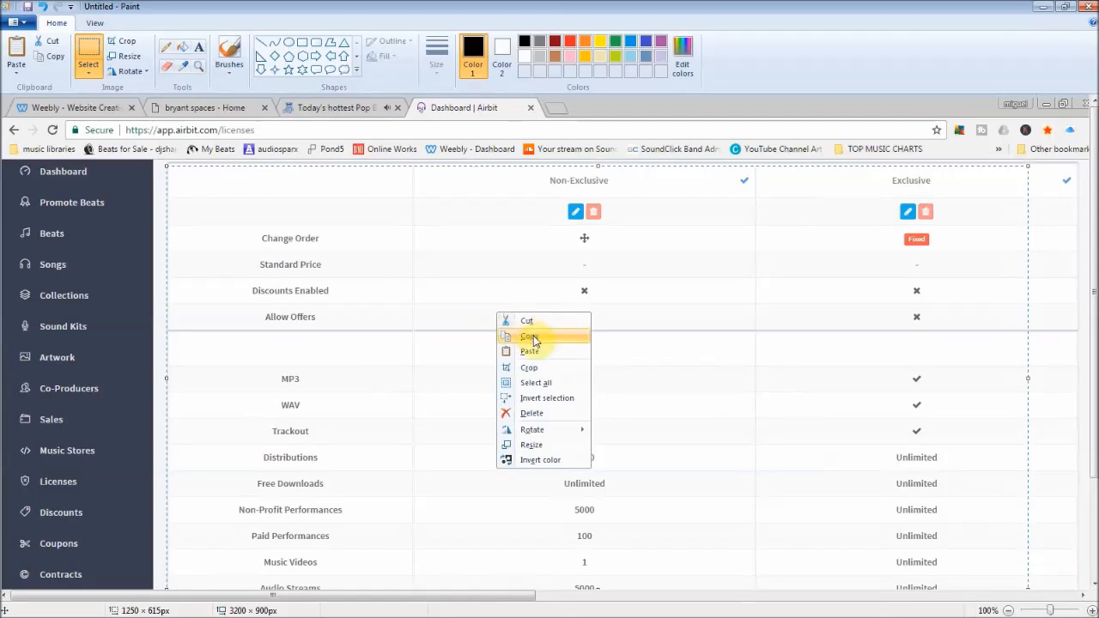
{"action": "left_click", "coordinate": [526, 321]}
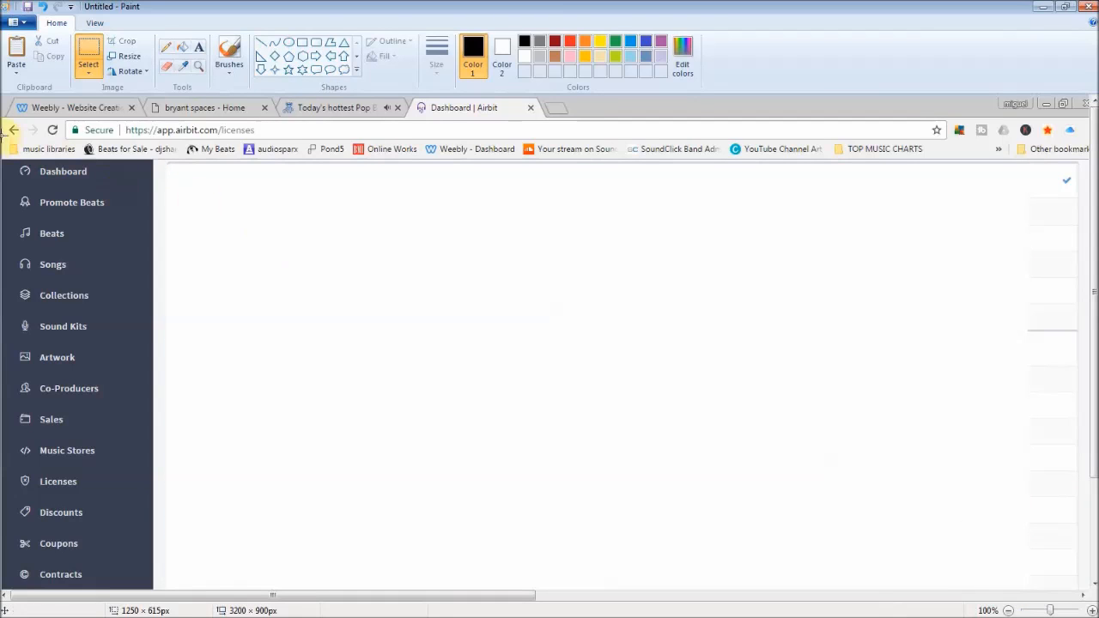
Discard the old screenshot for a blank canvas, paste the cut license table, and stretch it to about 1250 × 620 px
{"action": "key", "text": "alt+F4"}
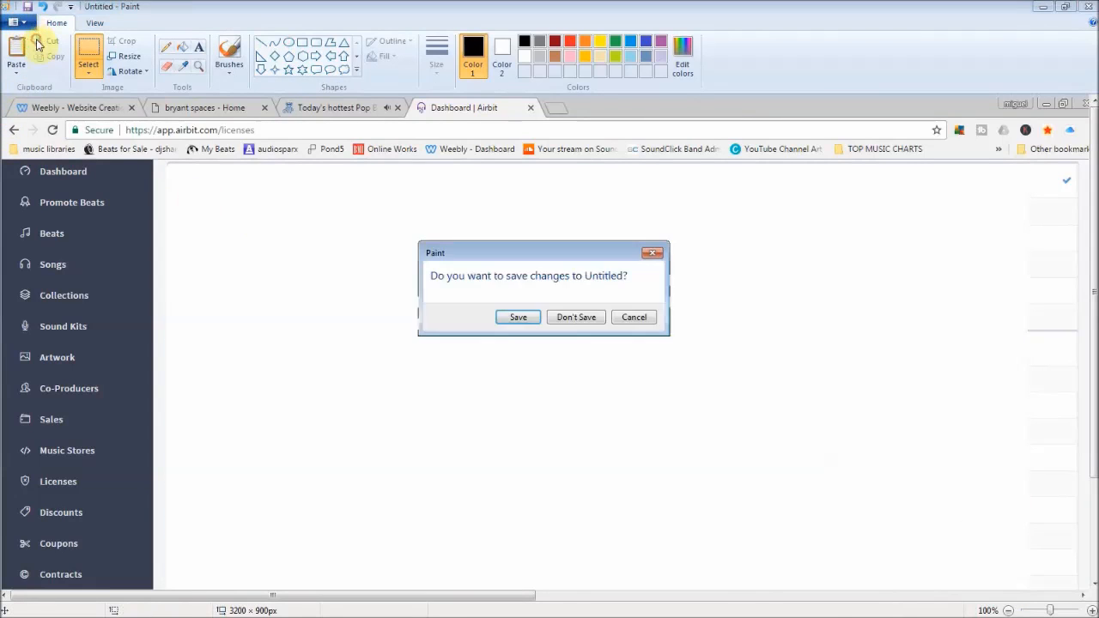
{"action": "left_click", "coordinate": [580, 316]}
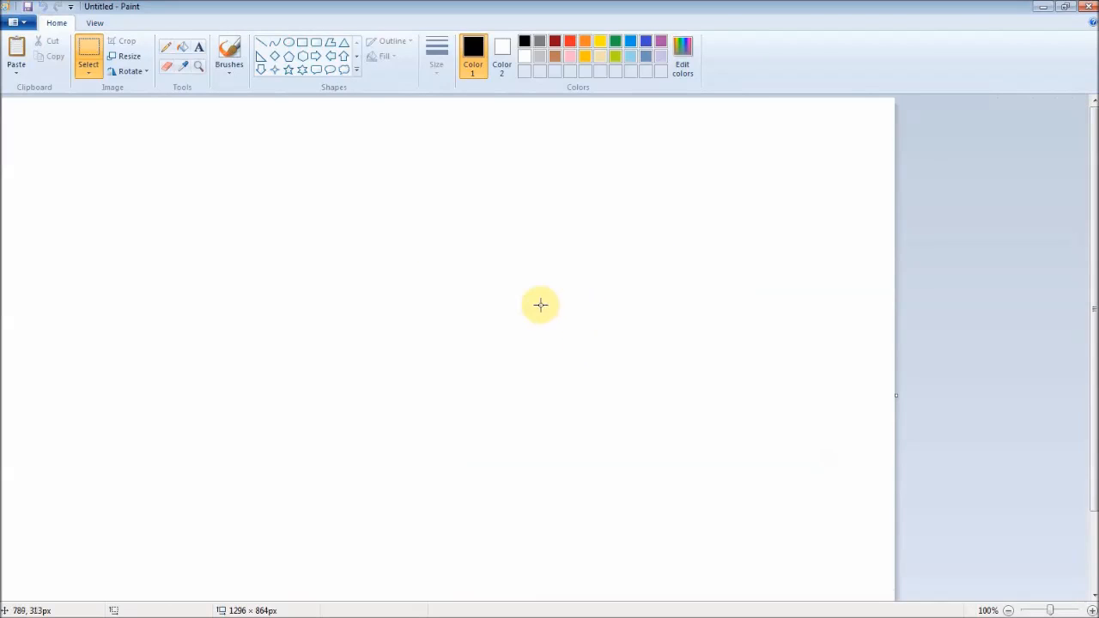
{"action": "key", "text": "ctrl+v"}
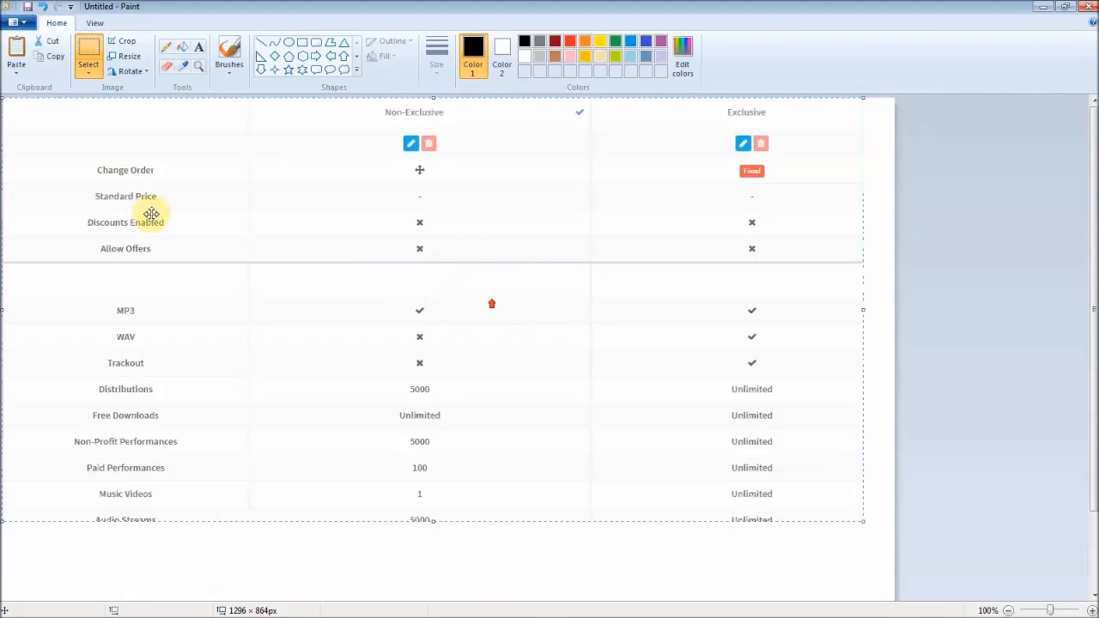
{"action": "mouse_move", "coordinate": [437, 522]}
{"action": "left_mouse_down"}
{"action": "mouse_move", "coordinate": [437, 579]}
{"action": "mouse_move", "coordinate": [440, 525]}
{"action": "left_mouse_up"}
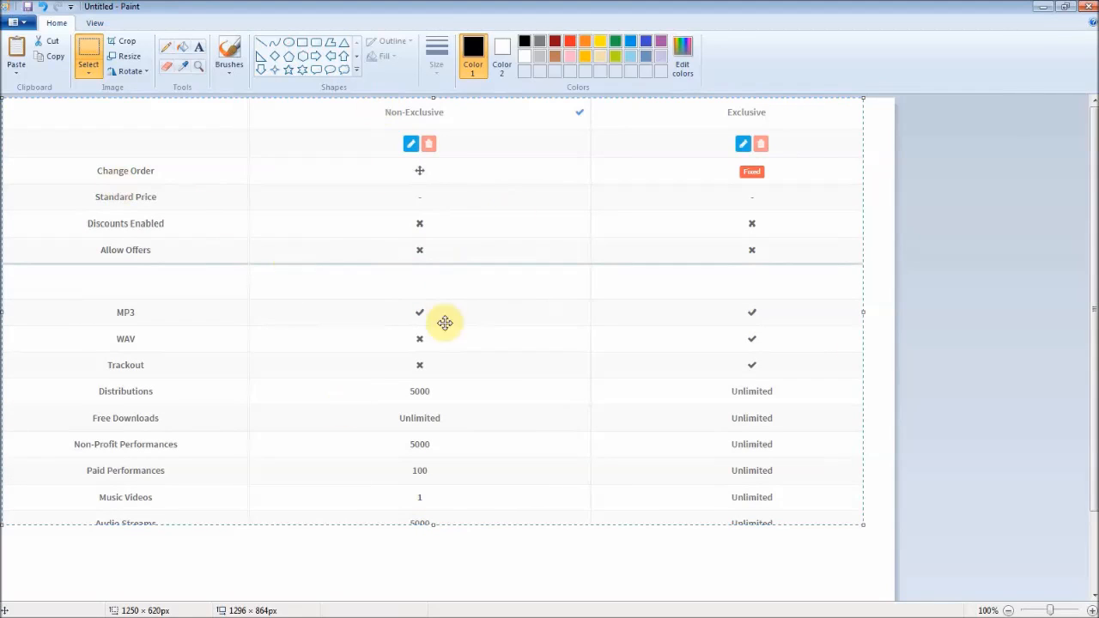
Copy the stretched license table in Paint and move the Paint window down to uncover the browser
{"action": "right_click", "coordinate": [508, 295]}
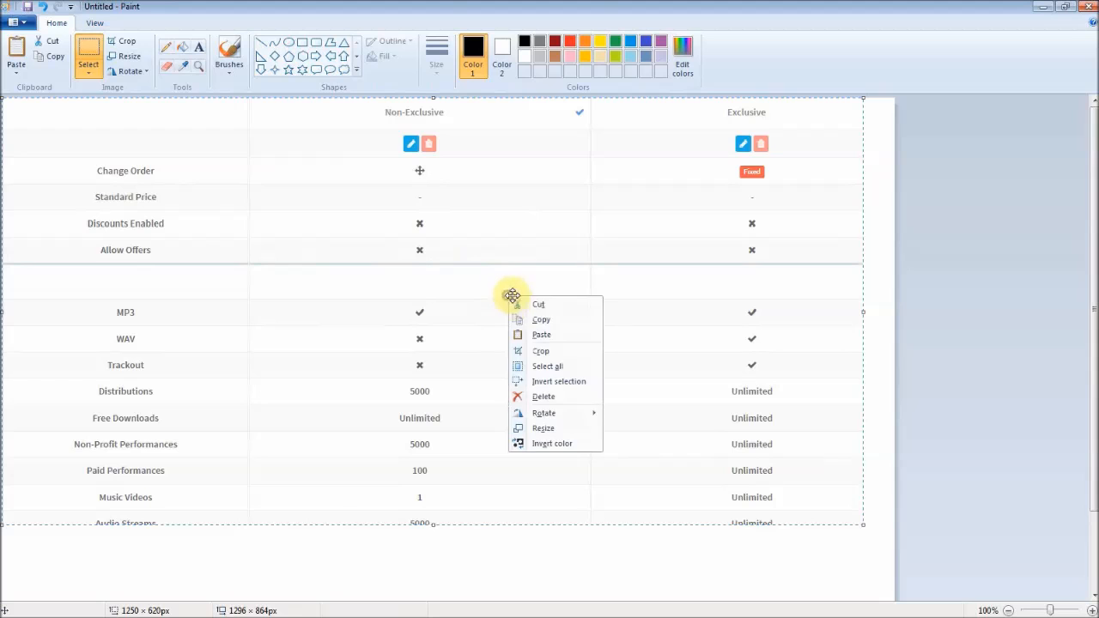
{"action": "left_click", "coordinate": [573, 323]}
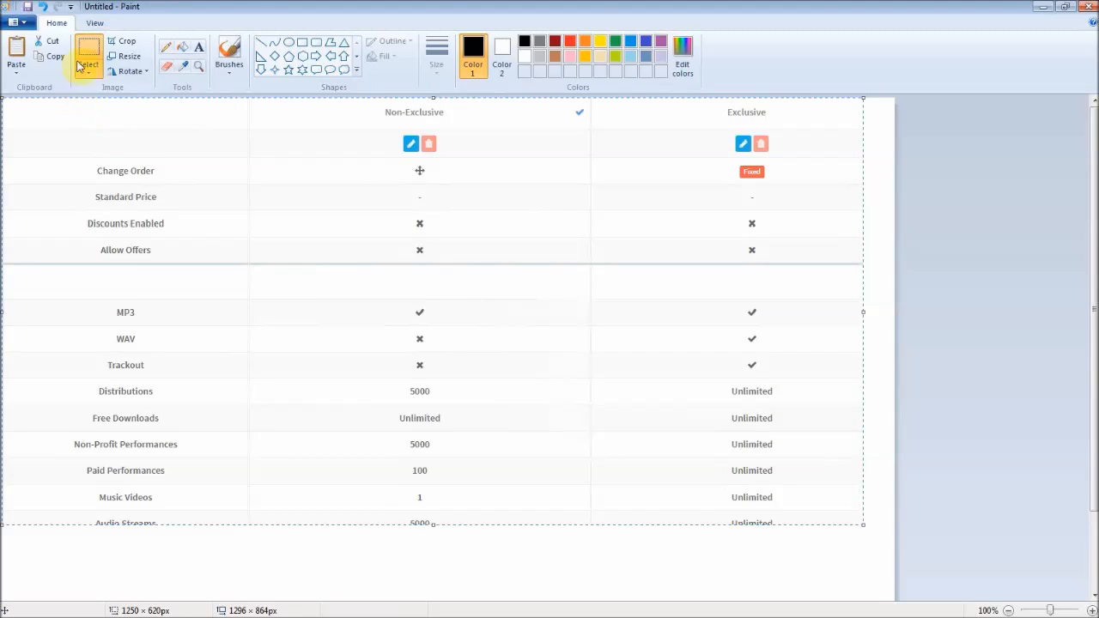
{"action": "mouse_move", "coordinate": [229, 4]}
{"action": "left_mouse_down"}
{"action": "mouse_move", "coordinate": [252, 421]}
{"action": "mouse_move", "coordinate": [256, 412]}
{"action": "left_mouse_up"}
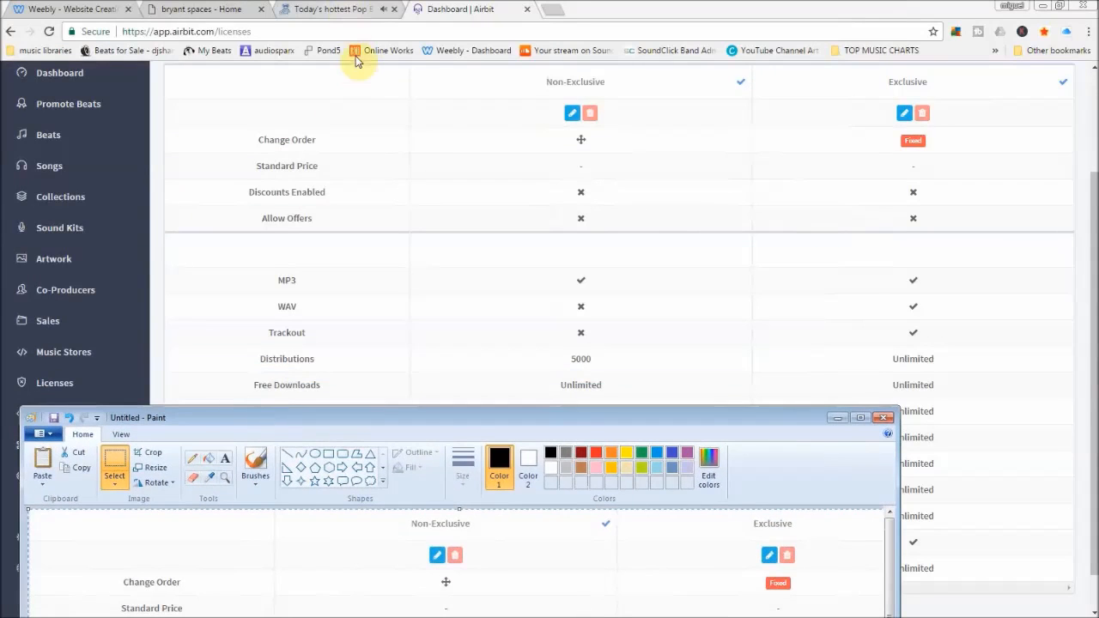
Switch to the djshandsbeats.com homepage and look over its promotional banner and beat store area
{"action": "left_click", "coordinate": [339, 5]}
{"action": "scroll", "coordinate": [510, 290], "scroll_direction": "up", "scroll_amount": 10}
{"action": "scroll", "coordinate": [933, 351], "scroll_direction": "up", "scroll_amount": 4}
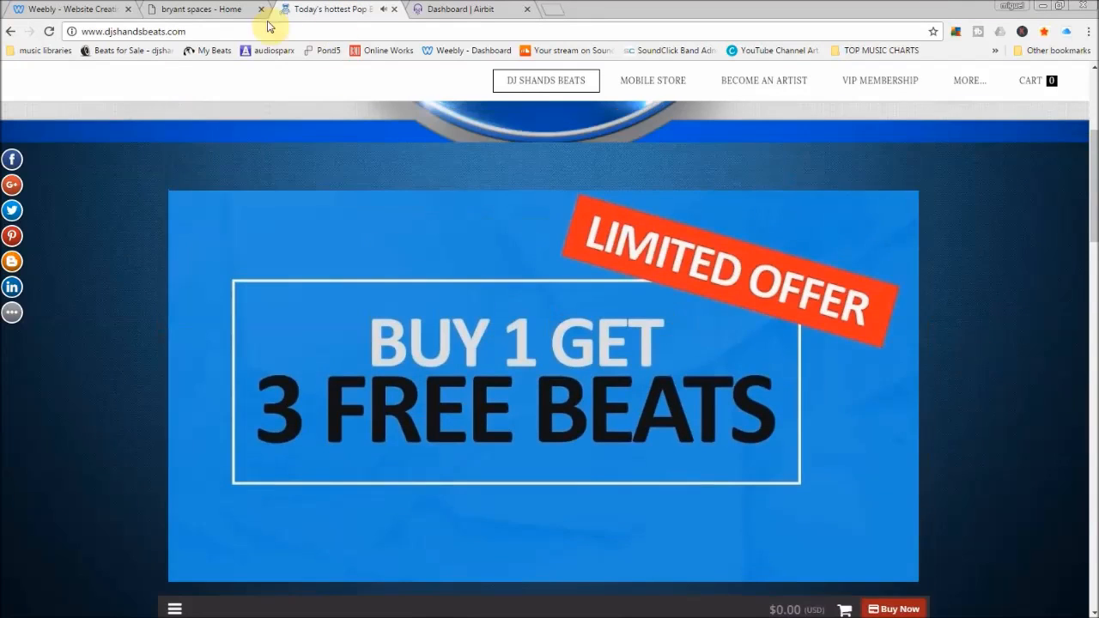
In the Weebly editor, add an image element between the beat store and the mobile store button and start uploading a picture from the computer
{"action": "left_click", "coordinate": [168, 9]}
{"action": "left_click", "coordinate": [89, 10]}
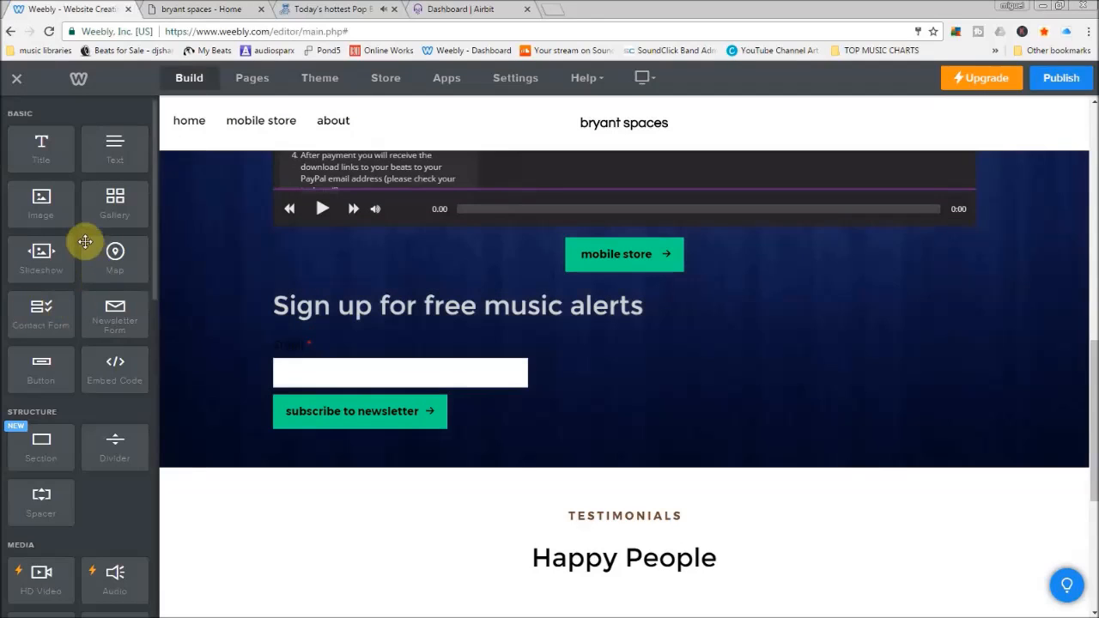
{"action": "left_click_drag", "start_coordinate": [54, 204], "coordinate": [511, 252]}
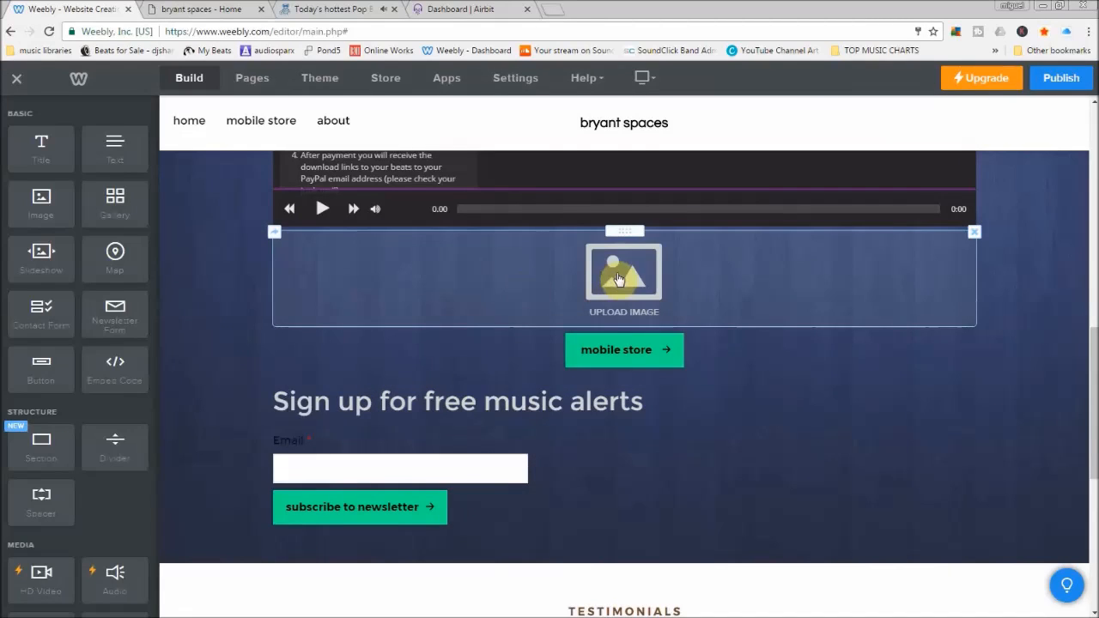
{"action": "left_click", "coordinate": [614, 274]}
{"action": "left_click", "coordinate": [482, 432]}
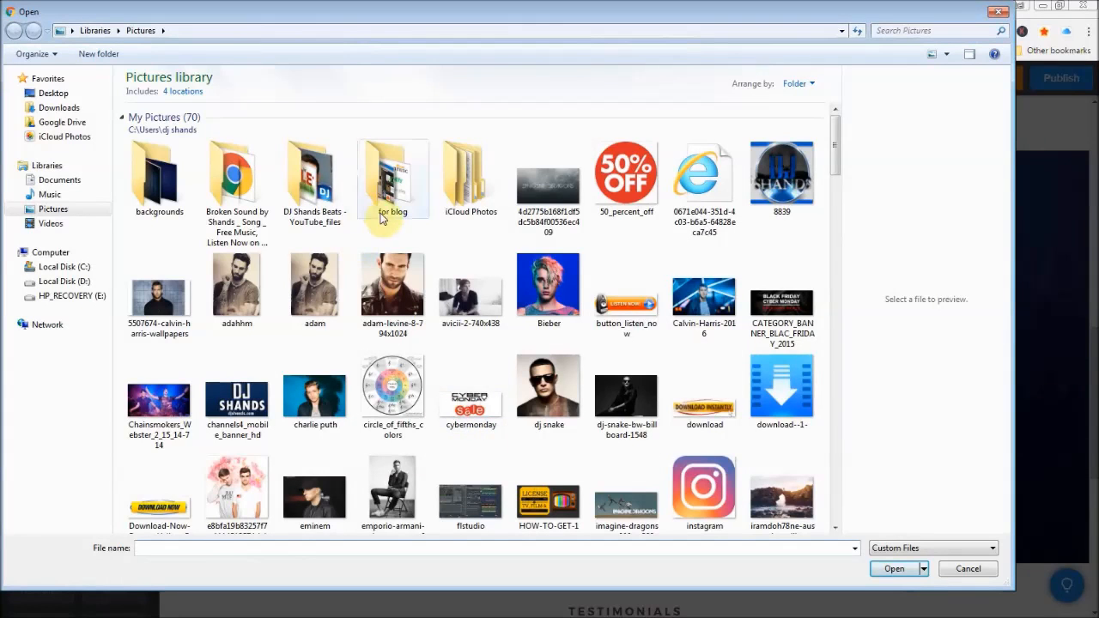
Look for the license table image in the DJ Shands Beats - YouTube_files and backgrounds folders of the Pictures library
{"action": "double_click", "coordinate": [315, 179]}
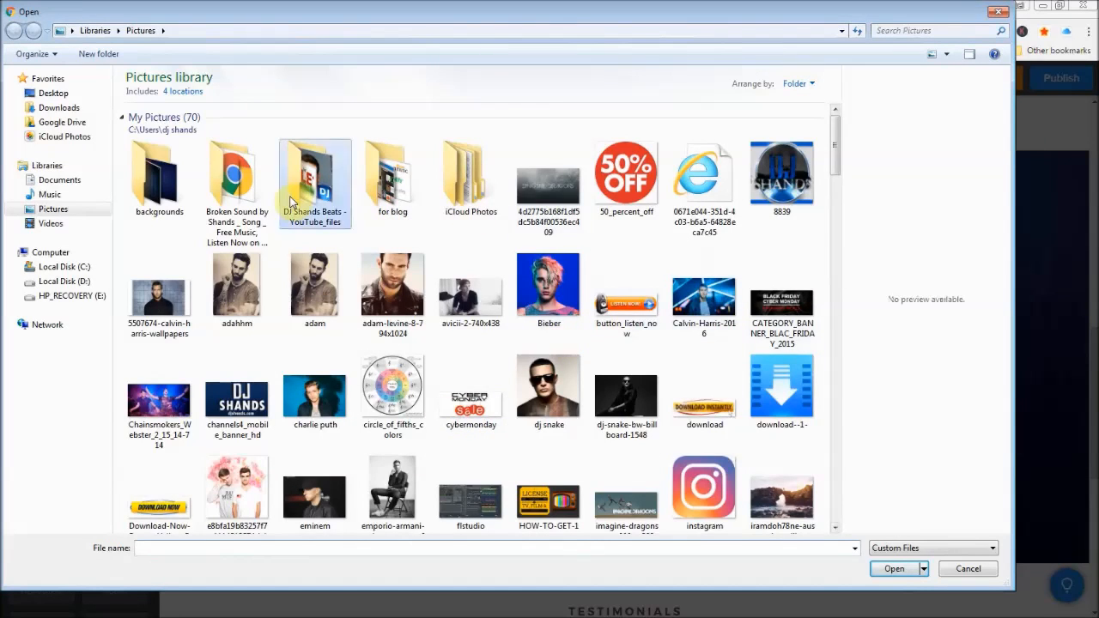
{"action": "left_click_drag", "start_coordinate": [837, 167], "coordinate": [805, 138]}
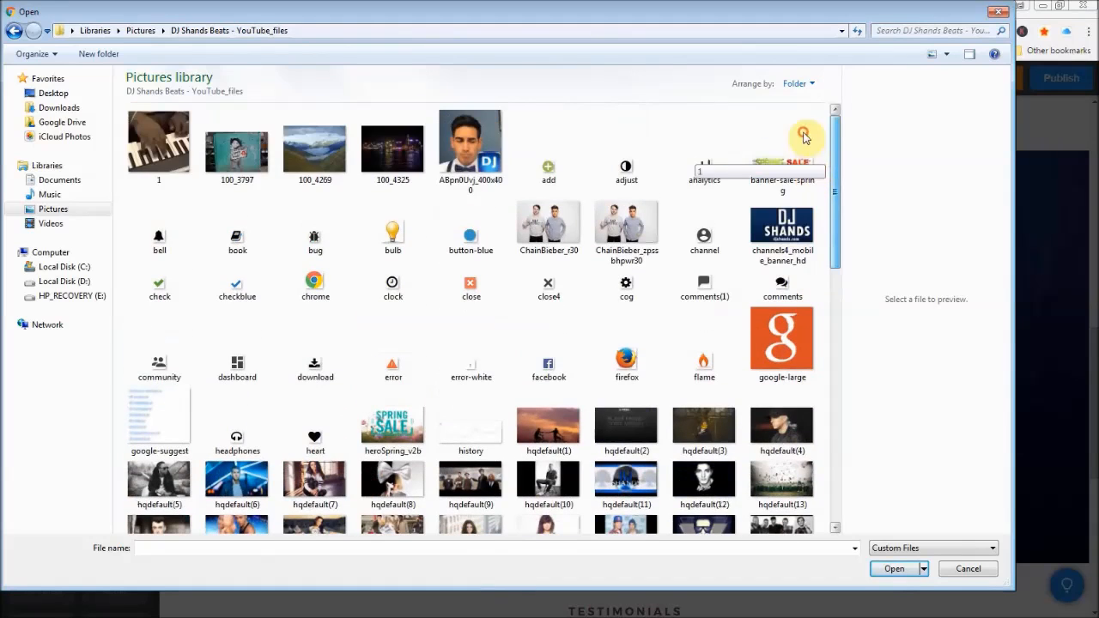
{"action": "left_click", "coordinate": [14, 30]}
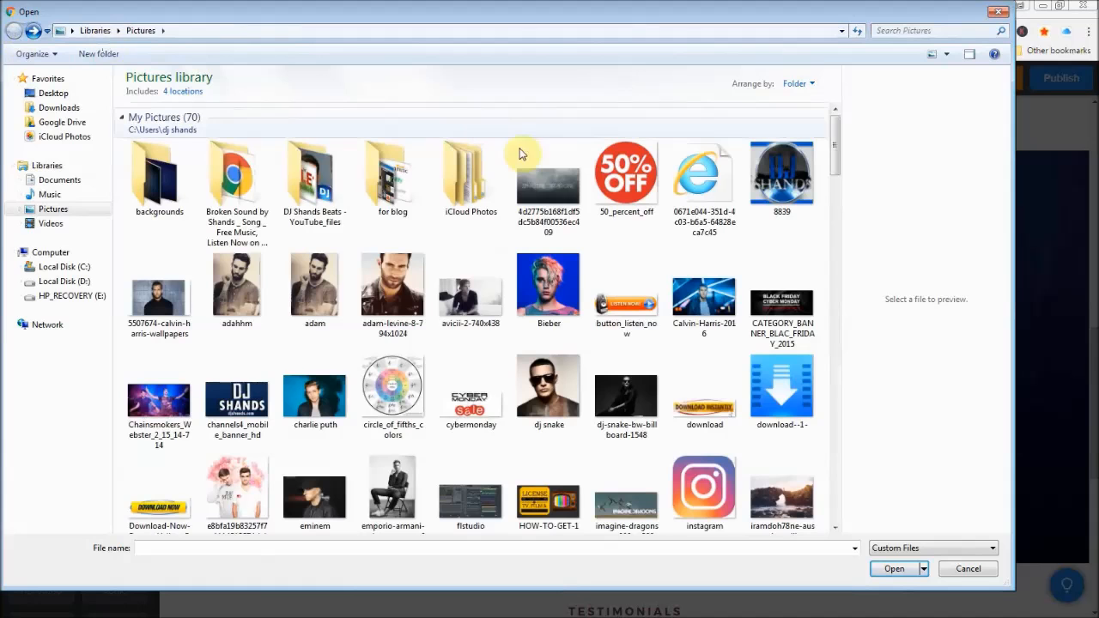
{"action": "left_click_drag", "start_coordinate": [836, 163], "coordinate": [835, 138]}
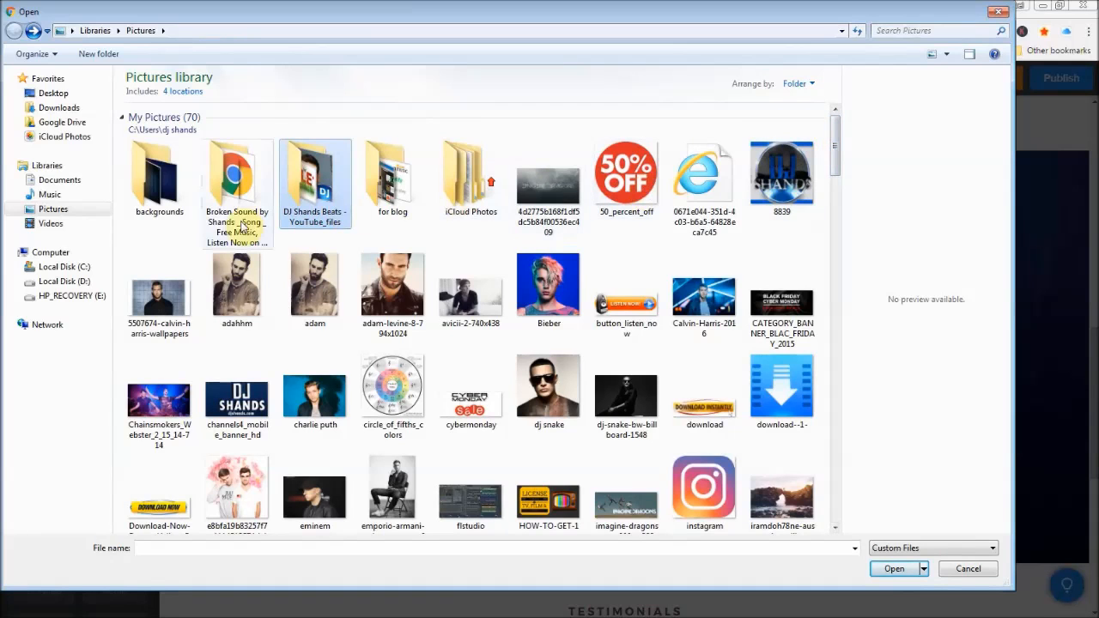
{"action": "double_click", "coordinate": [155, 176]}
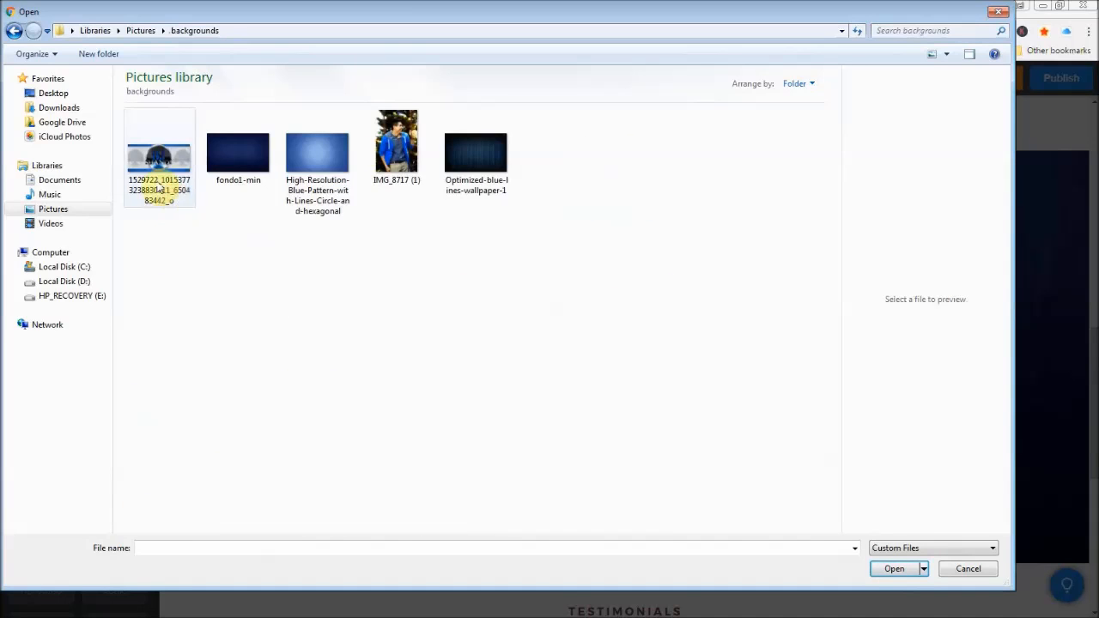
{"action": "left_click", "coordinate": [14, 30]}
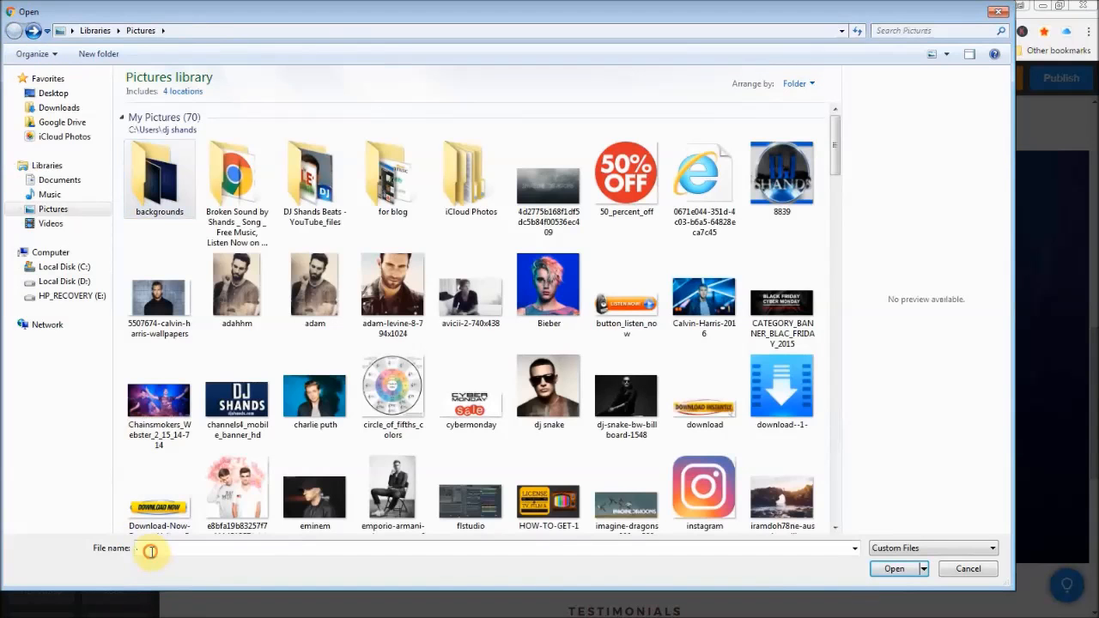
Try to open an image from the Pictures library by the file name license
{"action": "type", "text": "lice"}
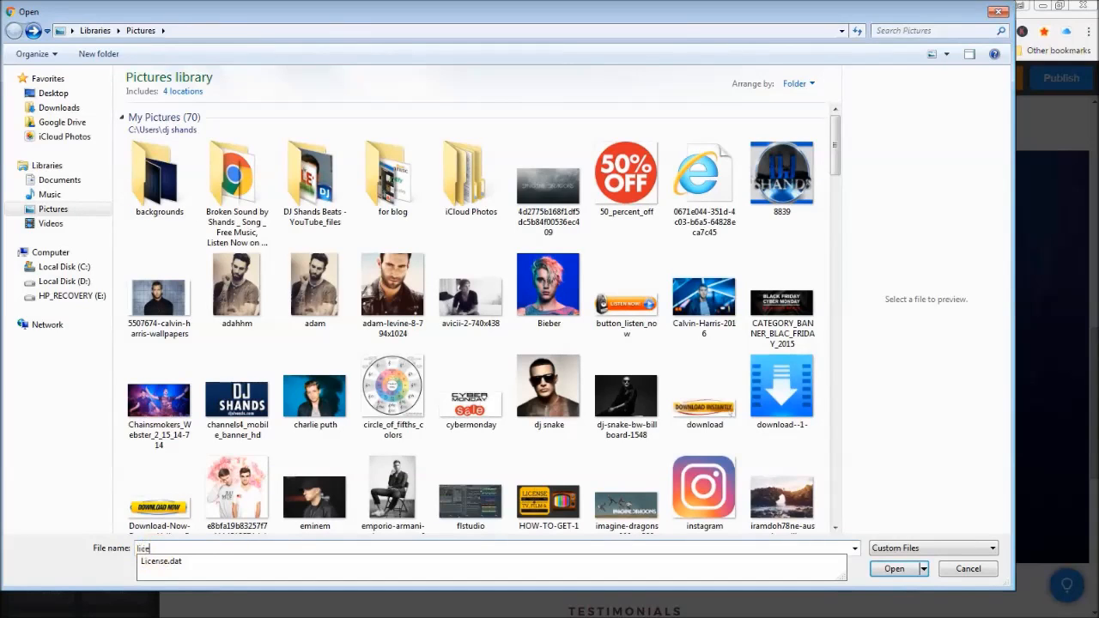
{"action": "type", "text": "nse"}
{"action": "key", "text": "Return"}
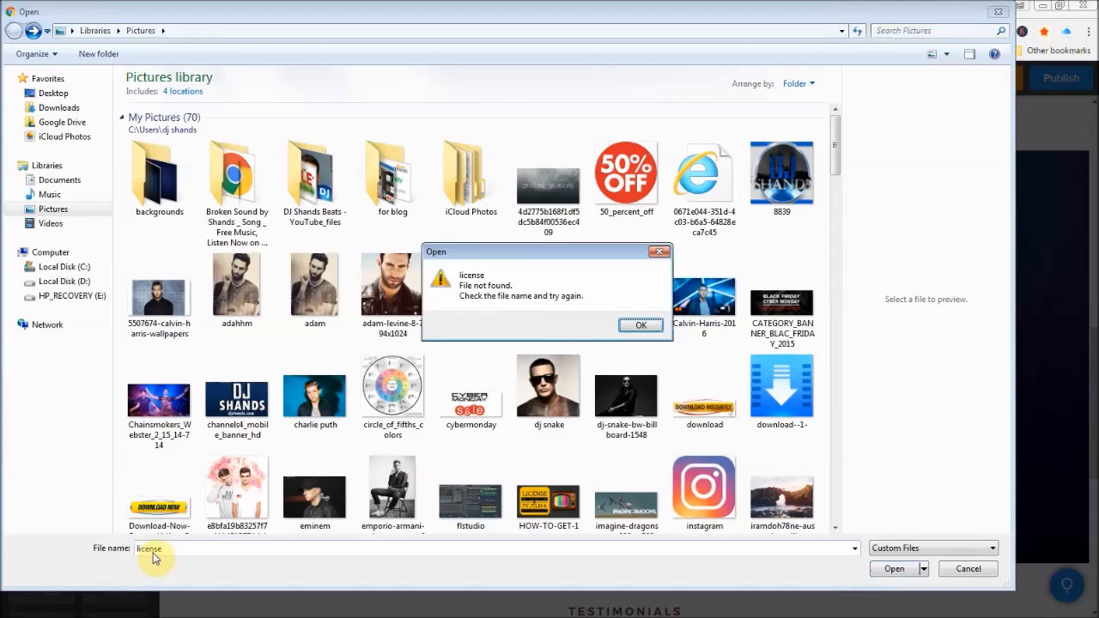
{"action": "left_click", "coordinate": [643, 325]}
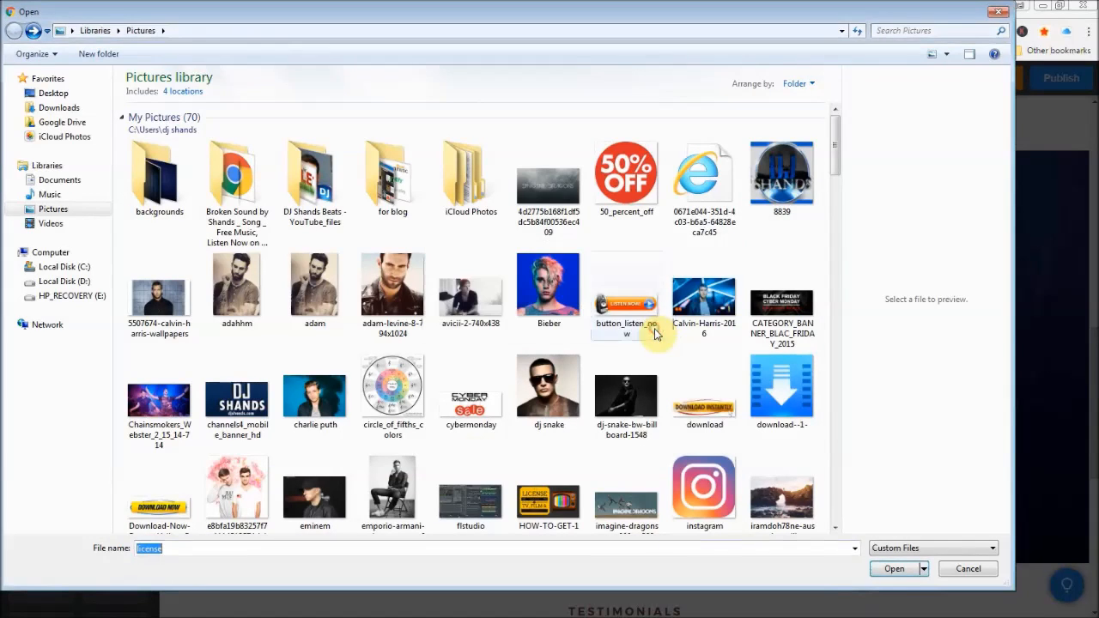
Find the four-column license comparison table picture in the for blog folder and upload it into the image element
{"action": "left_click", "coordinate": [369, 189]}
{"action": "double_click", "coordinate": [386, 190]}
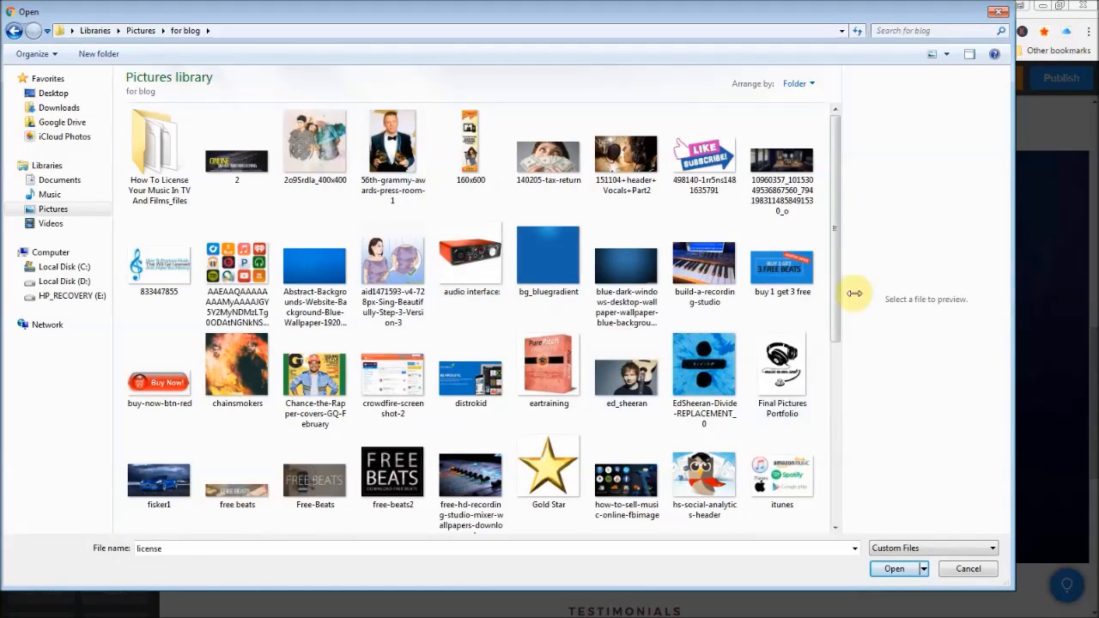
{"action": "left_click_drag", "start_coordinate": [835, 289], "coordinate": [834, 430]}
{"action": "left_click", "coordinate": [241, 331]}
{"action": "double_click", "coordinate": [240, 330]}
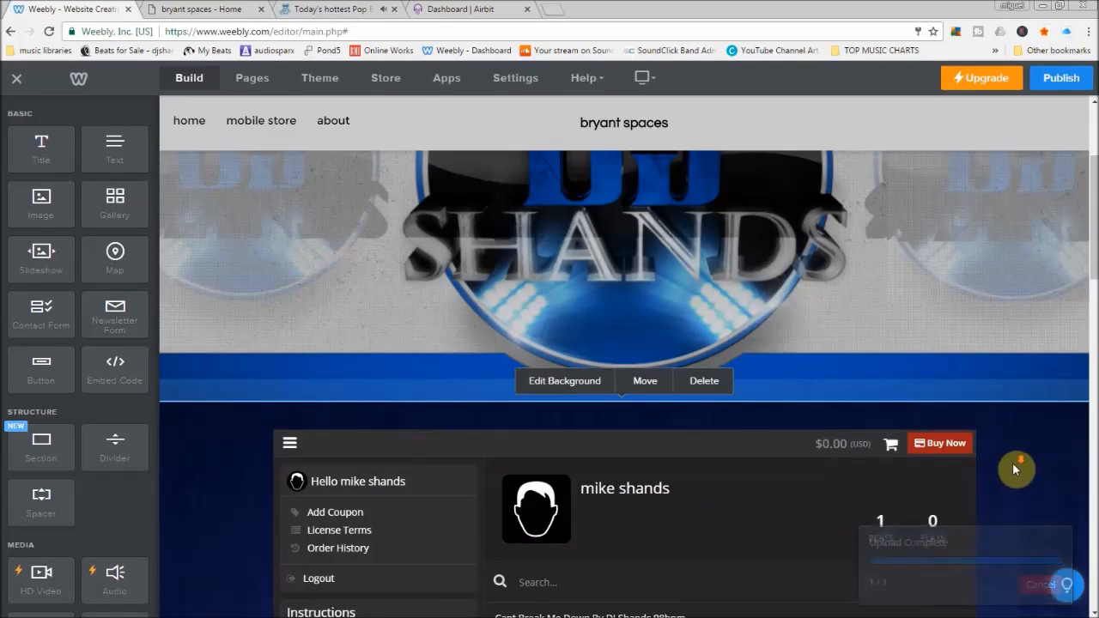
{"action": "scroll", "coordinate": [1014, 463], "scroll_direction": "down", "scroll_amount": 5}
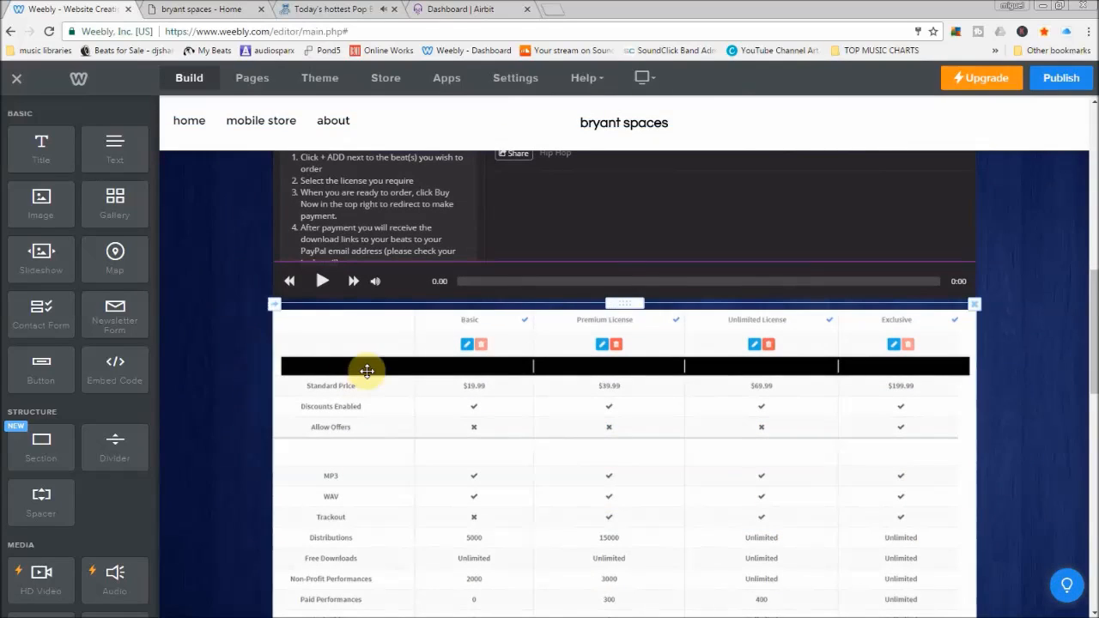
Switch to the djshandsbeats.com homepage and examine the license table and the F.A.Q. button beneath it
{"action": "left_click", "coordinate": [302, 13]}
{"action": "scroll", "coordinate": [824, 481], "scroll_direction": "down", "scroll_amount": 10}
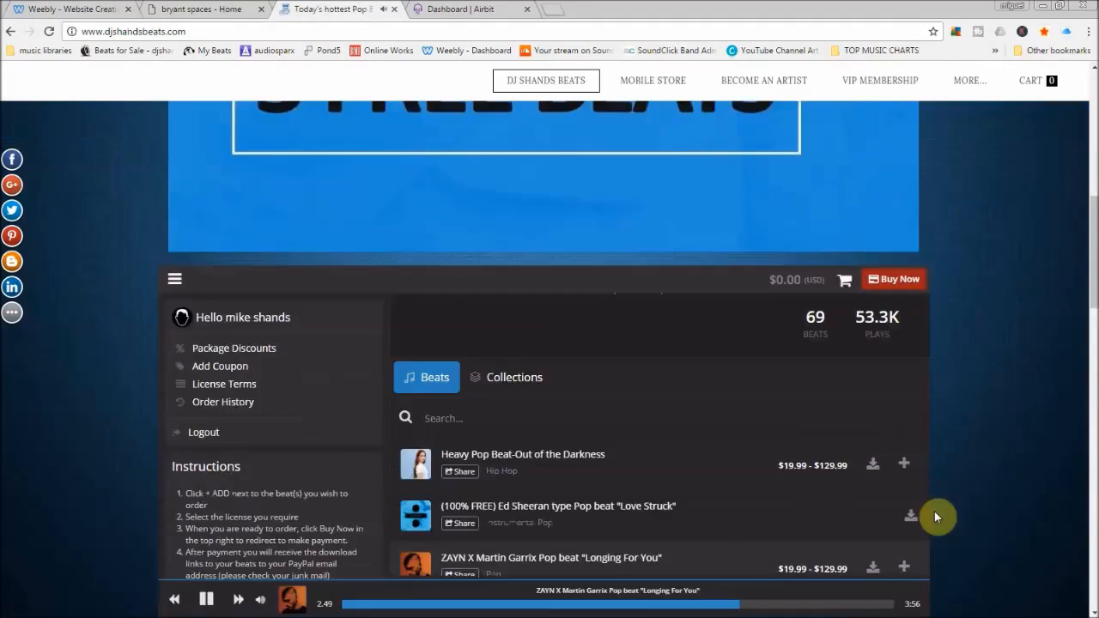
{"action": "scroll", "coordinate": [933, 451], "scroll_direction": "down", "scroll_amount": 4}
{"action": "scroll", "coordinate": [932, 451], "scroll_direction": "up", "scroll_amount": 3}
{"action": "scroll", "coordinate": [932, 451], "scroll_direction": "down", "scroll_amount": 5}
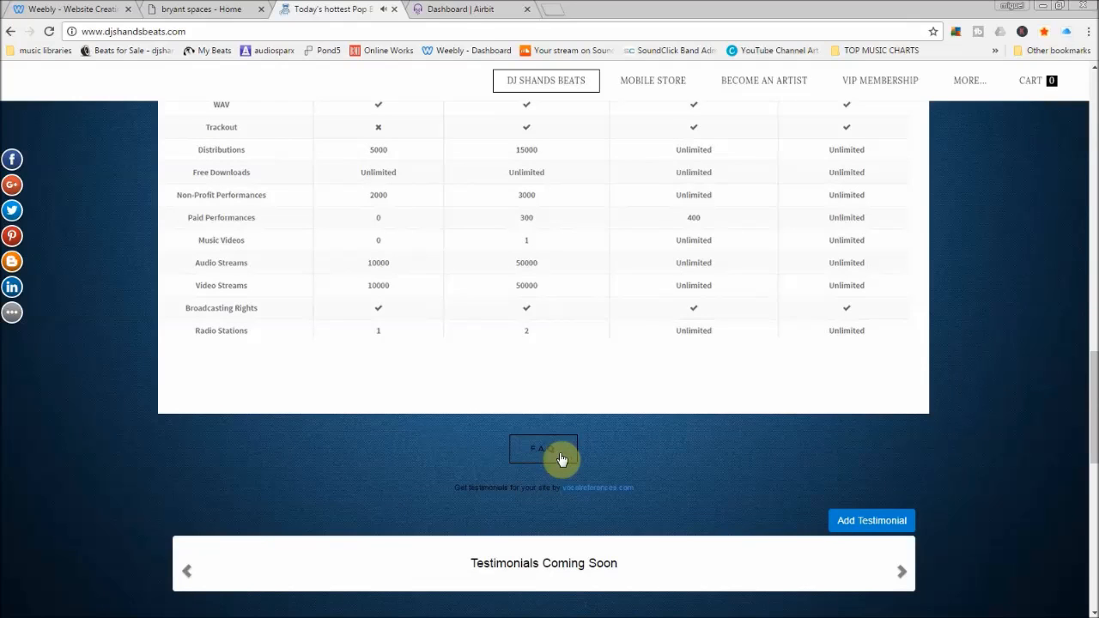
Open the F.A.Q. page of djshandsbeats.com and examine its common, technical, licensing and refund questions
{"action": "left_click", "coordinate": [561, 460]}
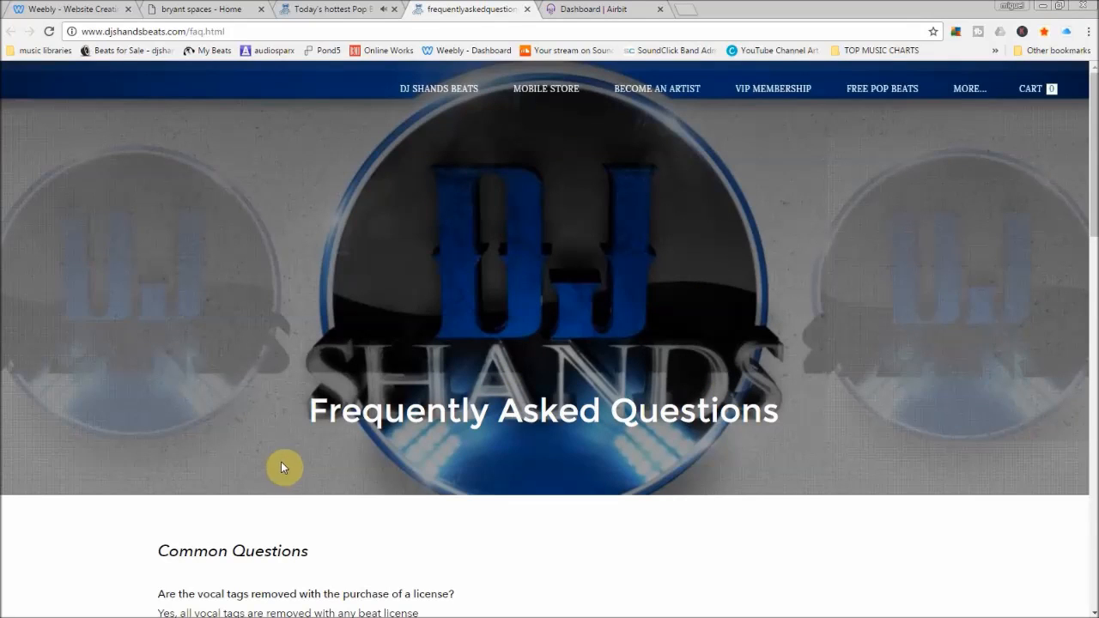
{"action": "scroll", "coordinate": [281, 468], "scroll_direction": "down", "scroll_amount": 2}
{"action": "scroll", "coordinate": [285, 483], "scroll_direction": "down", "scroll_amount": 1}
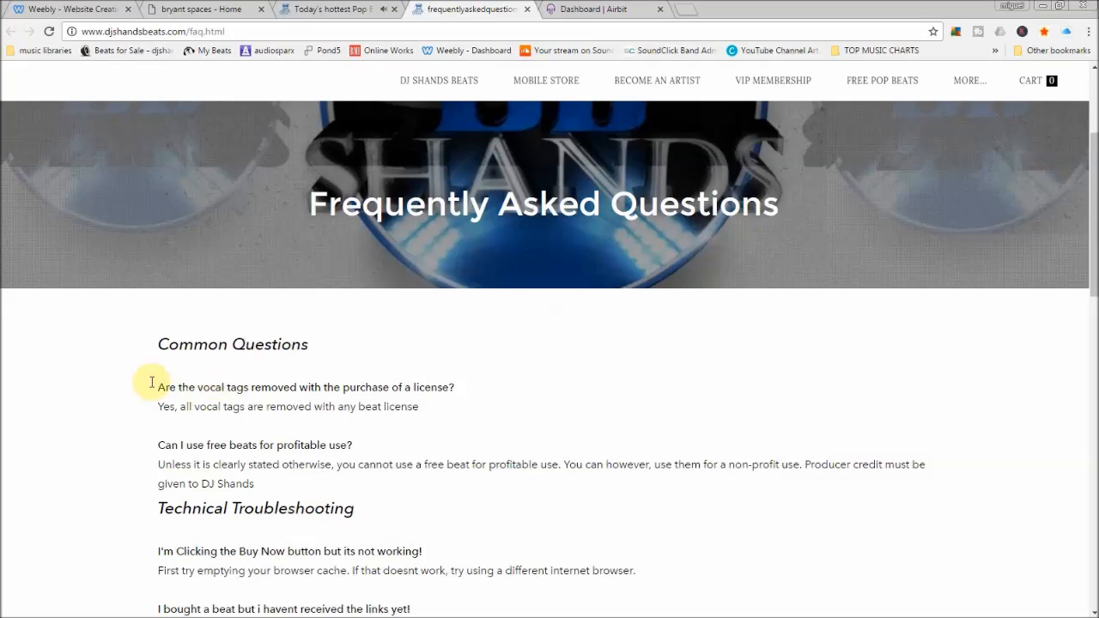
{"action": "scroll", "coordinate": [450, 365], "scroll_direction": "down", "scroll_amount": 3}
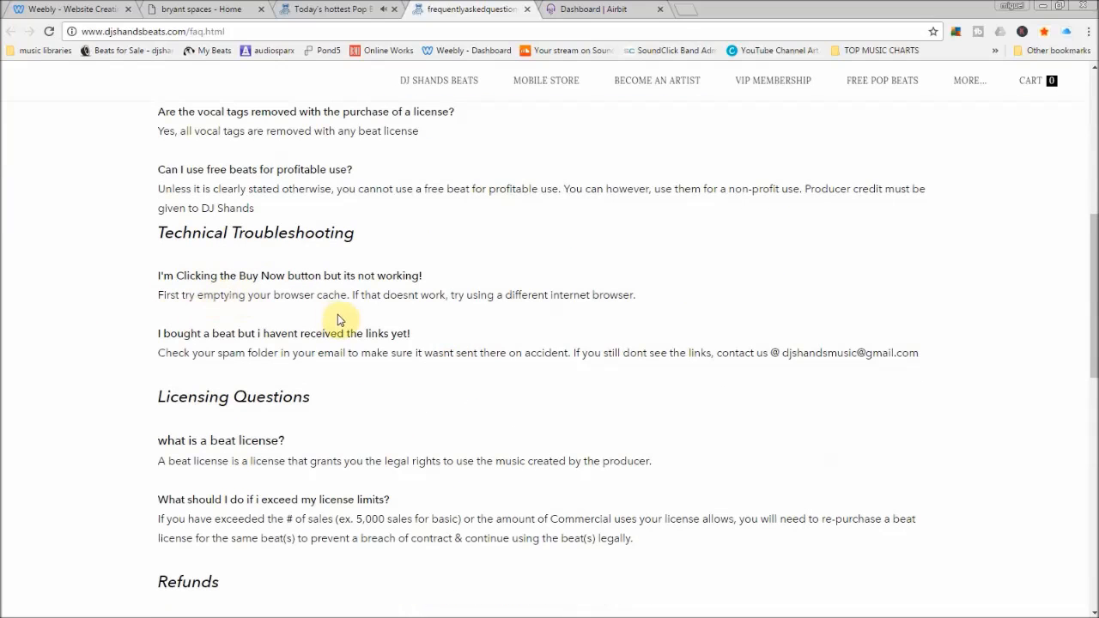
{"action": "scroll", "coordinate": [338, 319], "scroll_direction": "down", "scroll_amount": 3}
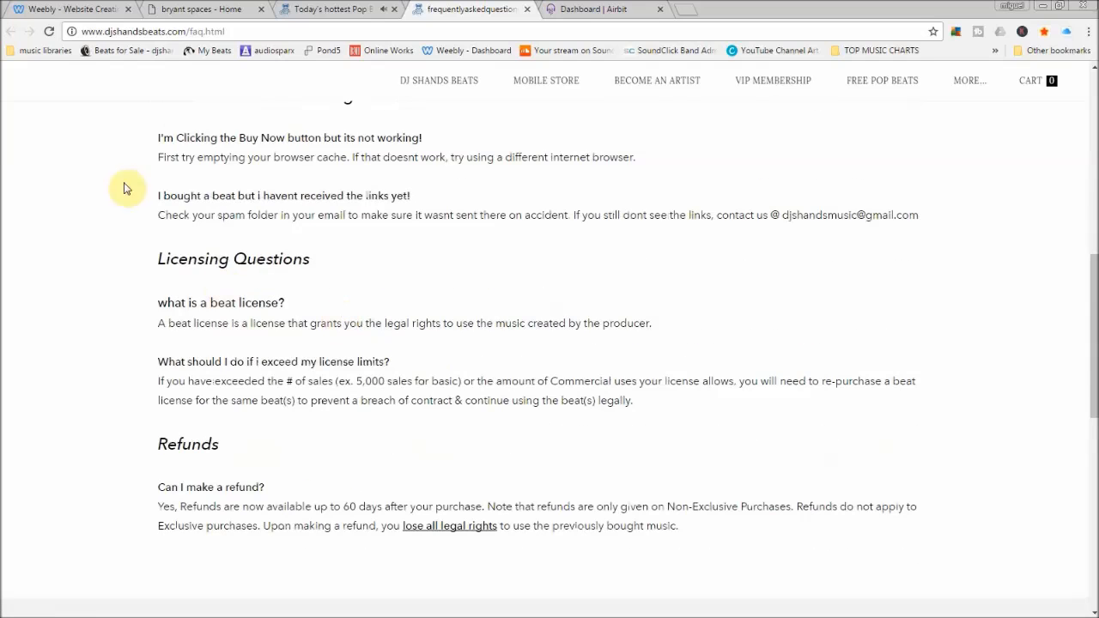
{"action": "scroll", "coordinate": [612, 397], "scroll_direction": "down", "scroll_amount": 2}
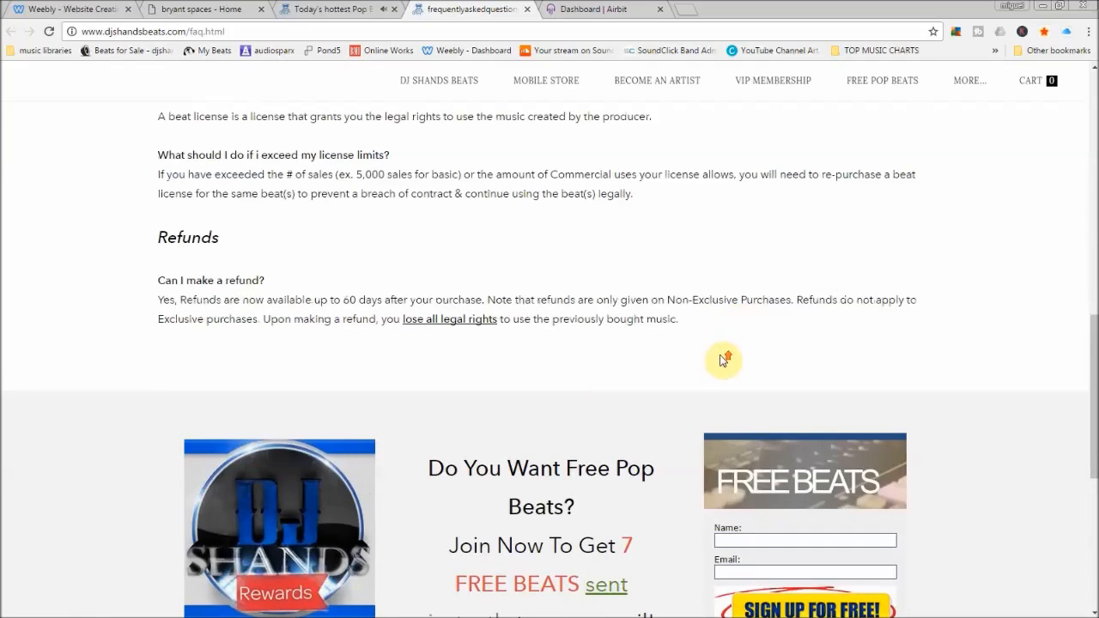
{"action": "scroll", "coordinate": [712, 361], "scroll_direction": "up", "scroll_amount": 10}
{"action": "scroll", "coordinate": [709, 361], "scroll_direction": "up", "scroll_amount": 3}
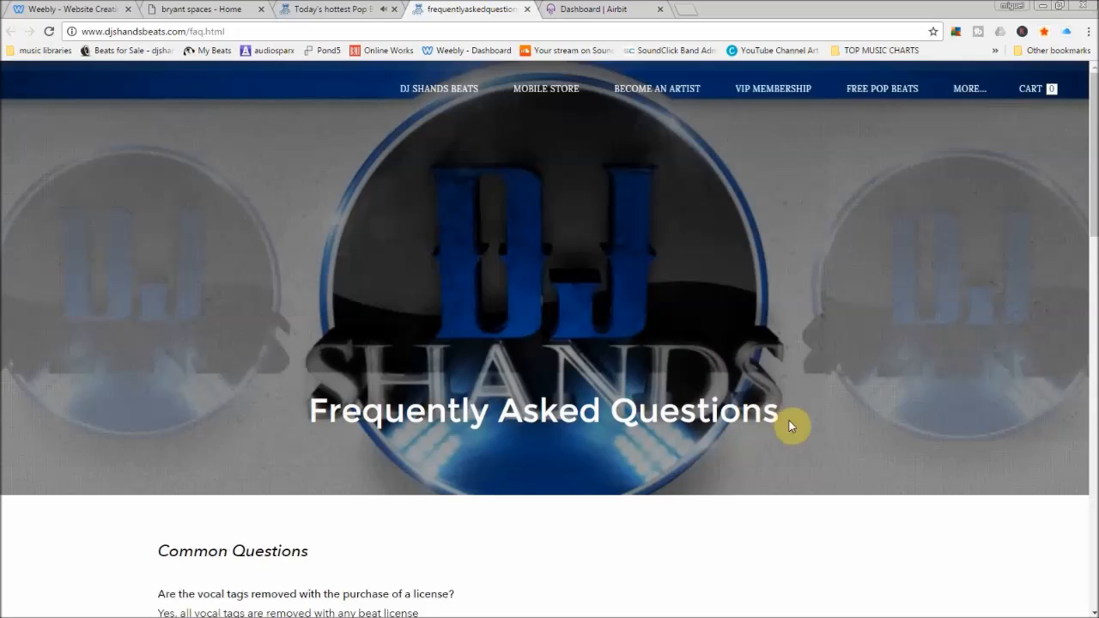
Return to the Weebly editor and add a new page named F.A.Q. to the site
{"action": "left_click", "coordinate": [348, 10]}
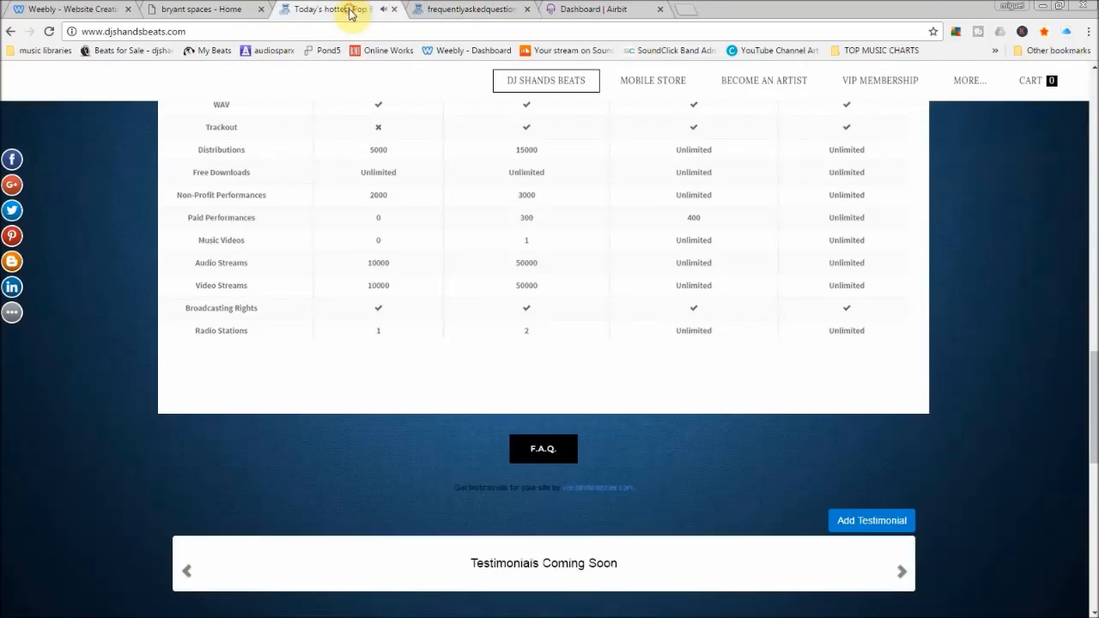
{"action": "scroll", "coordinate": [468, 396], "scroll_direction": "up", "scroll_amount": 5}
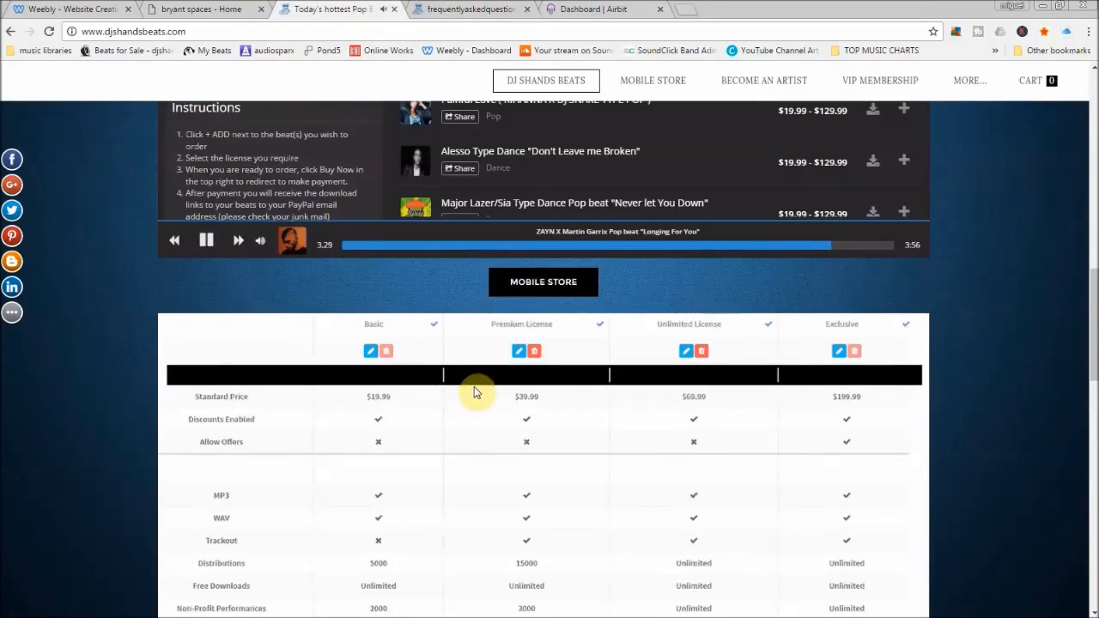
{"action": "left_click", "coordinate": [159, 8]}
{"action": "left_click", "coordinate": [123, 9]}
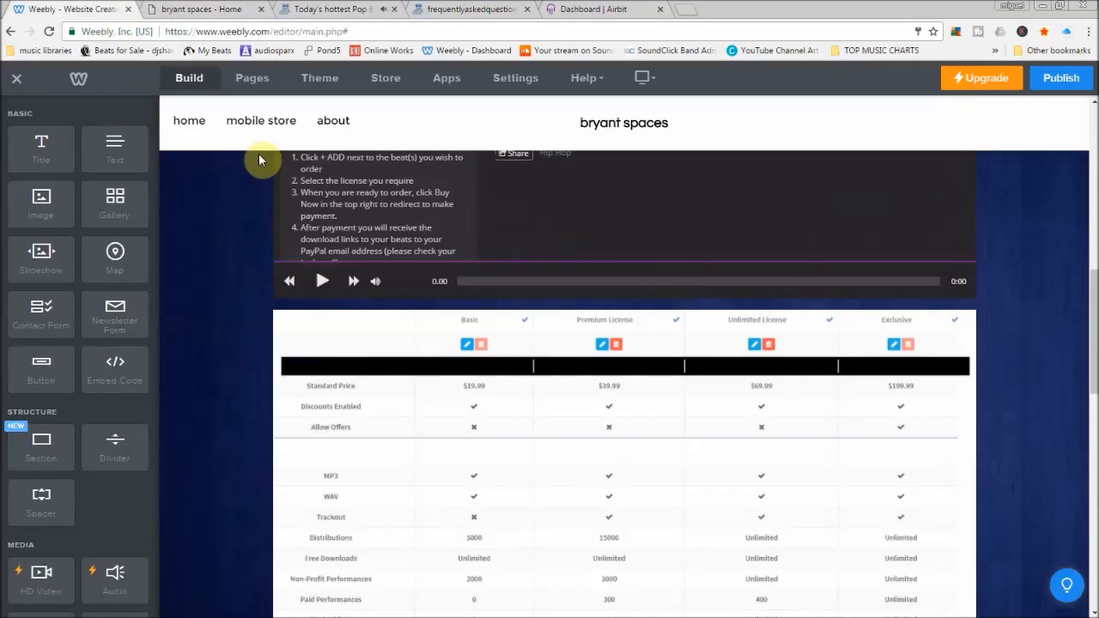
{"action": "left_click", "coordinate": [246, 82]}
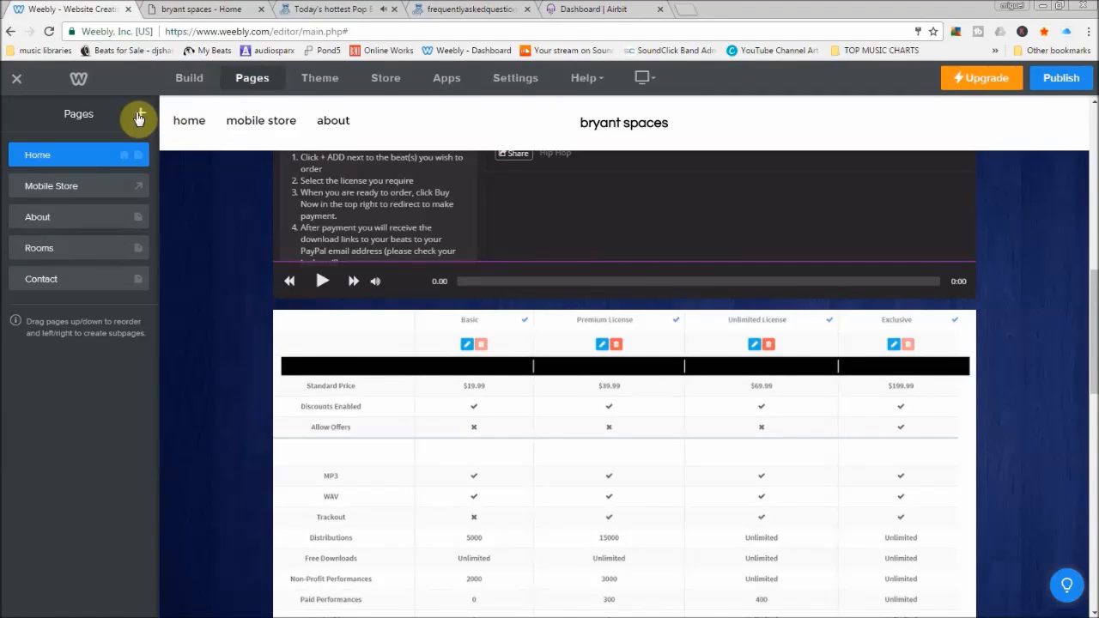
{"action": "left_click", "coordinate": [139, 118]}
{"action": "left_click", "coordinate": [109, 156]}
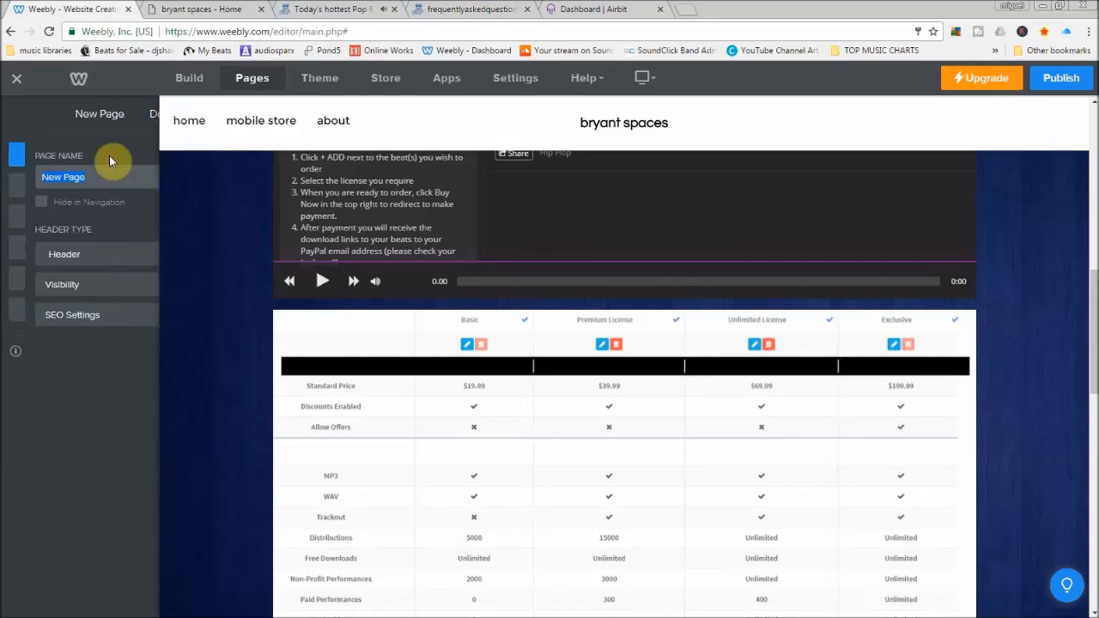
{"action": "type", "text": "F.A.Q."}
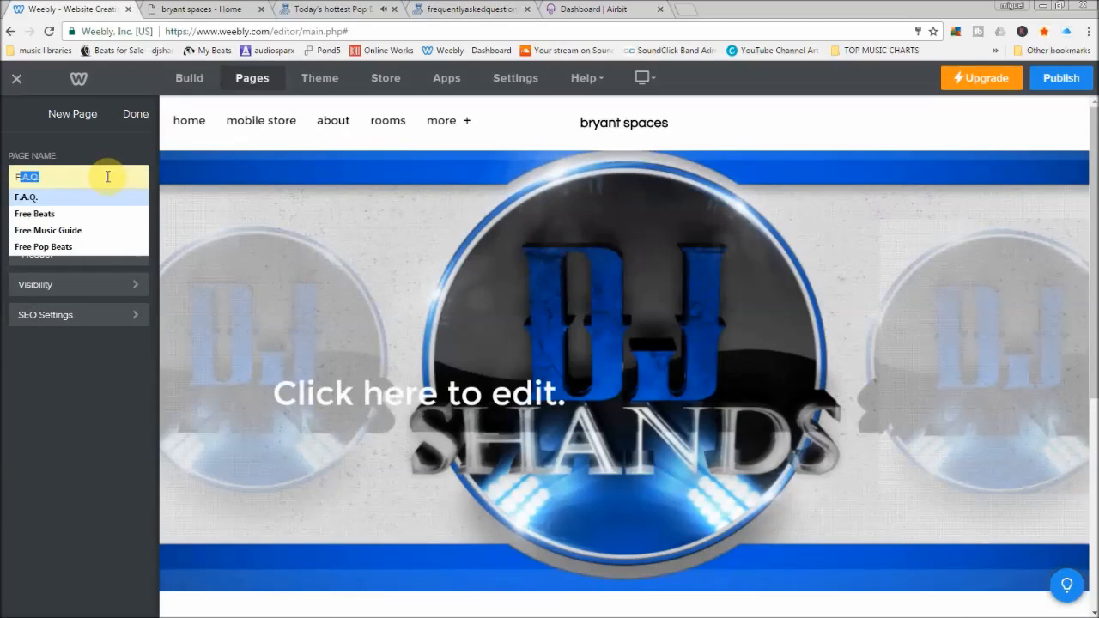
{"action": "key", "text": "Return"}
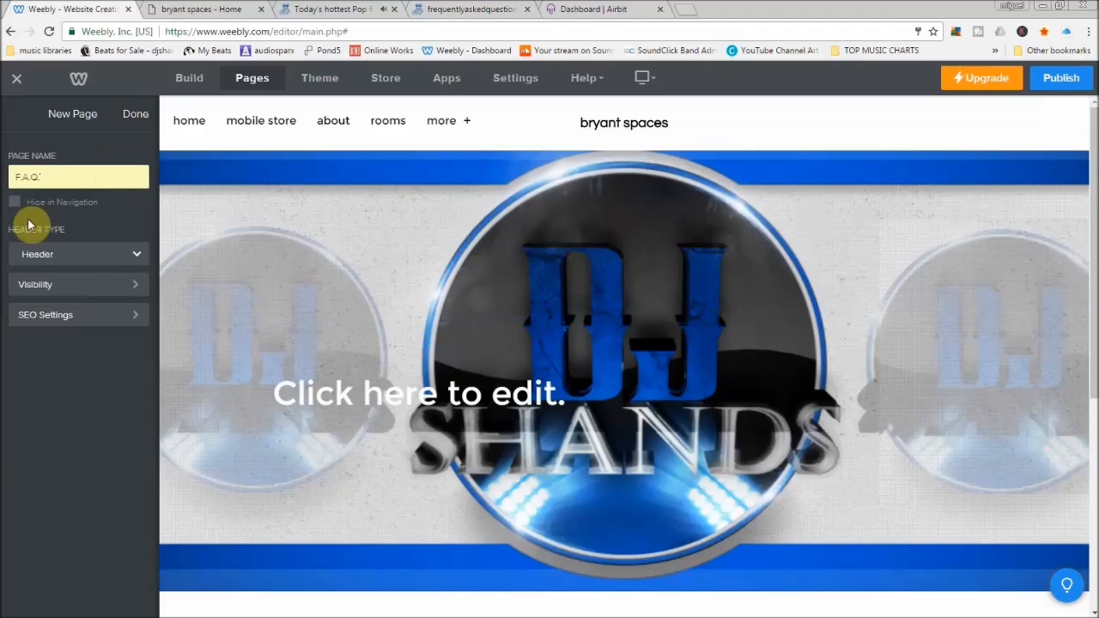
Replace the placeholder text in the F.A.Q. page's header with "Frequently Asked Questions"
{"action": "left_click", "coordinate": [422, 398]}
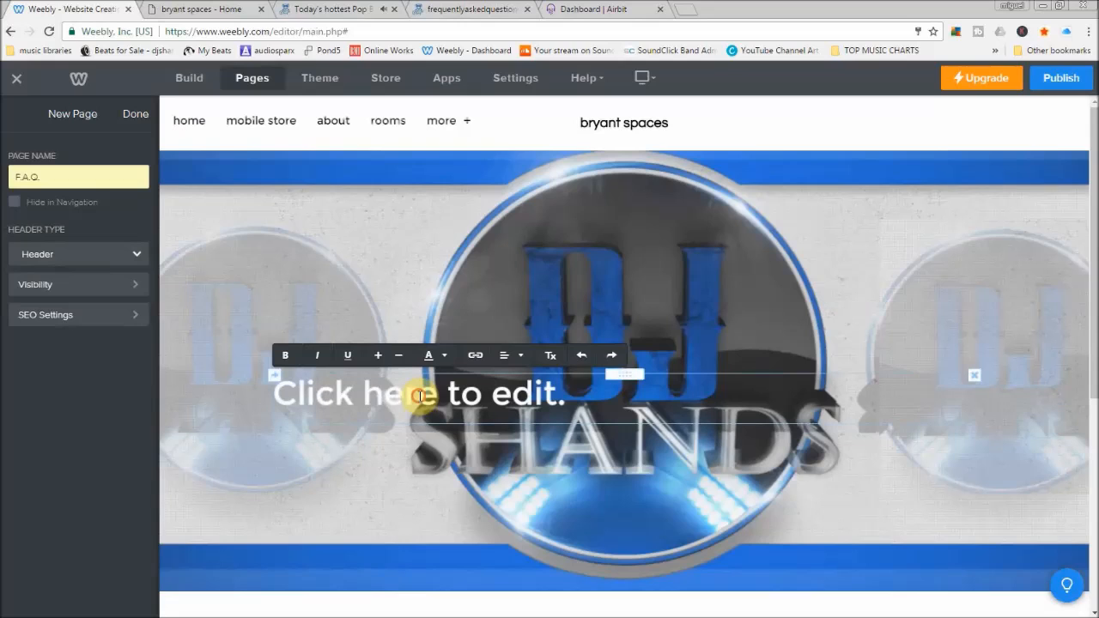
{"action": "left_click", "coordinate": [421, 395]}
{"action": "type", "text": "Frequently A"}
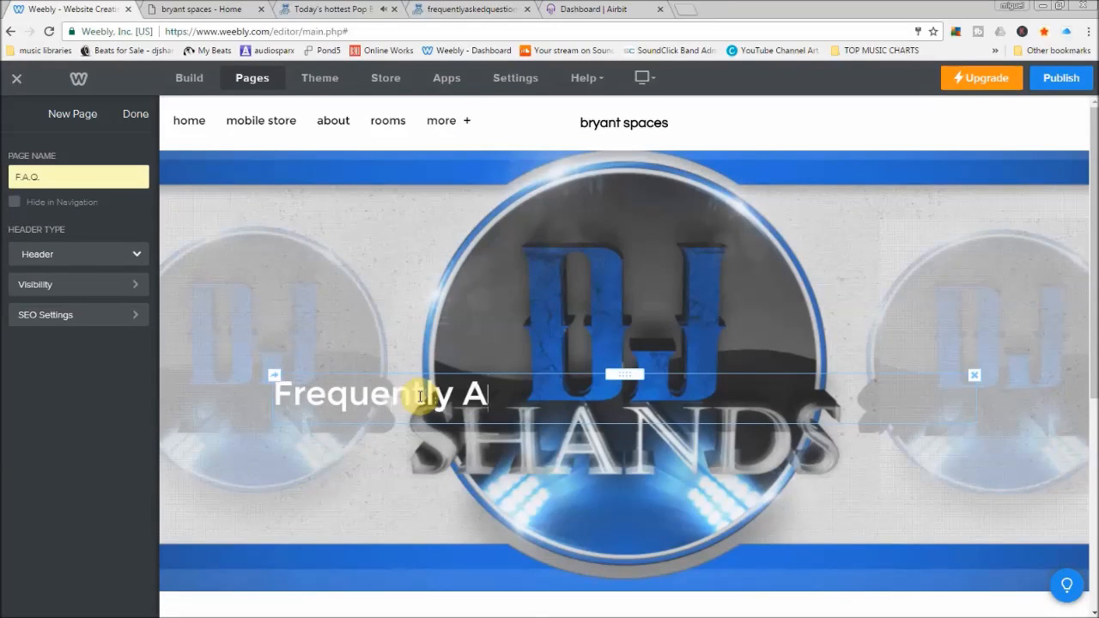
{"action": "type", "text": "sked WQ"}
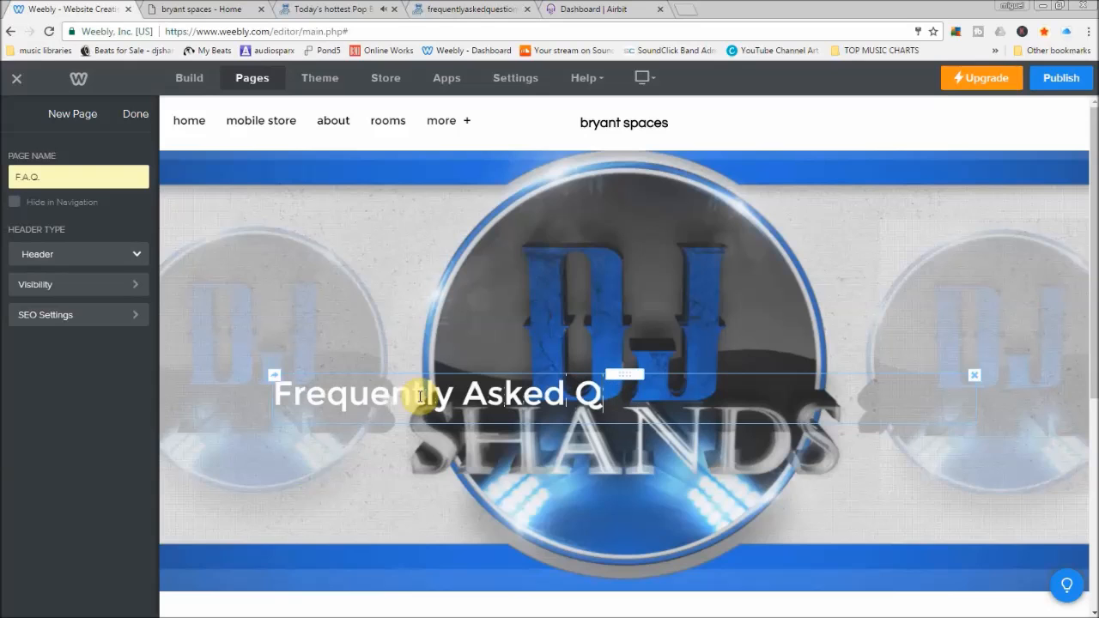
{"action": "key", "text": "Return"}
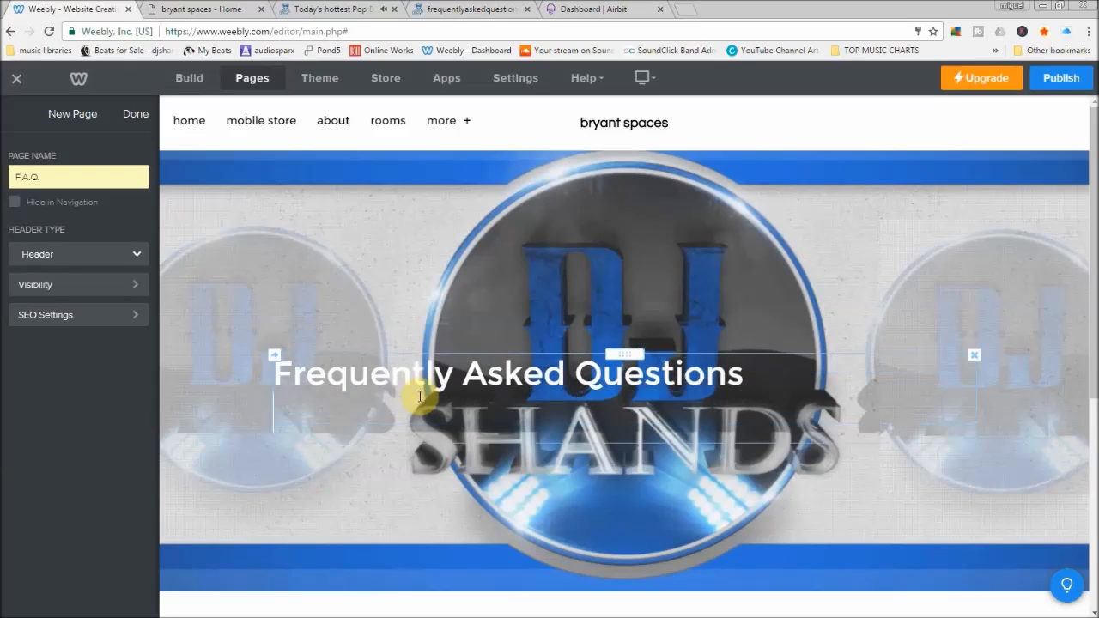
Center-align the "Frequently Asked Questions" heading in the header
{"action": "left_click", "coordinate": [521, 388]}
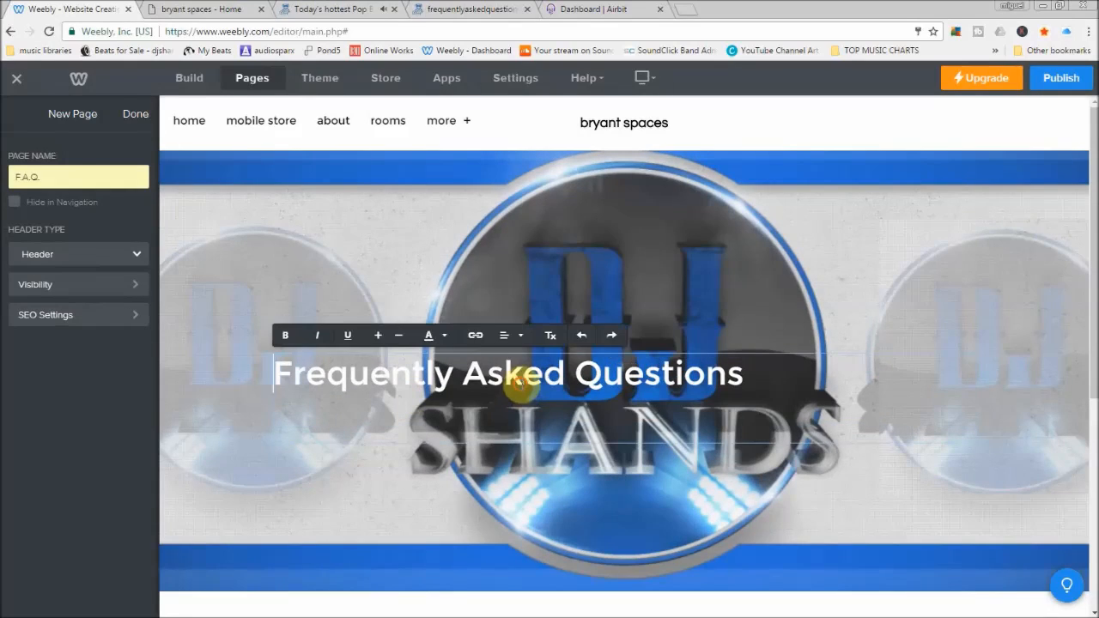
{"action": "left_click", "coordinate": [507, 335]}
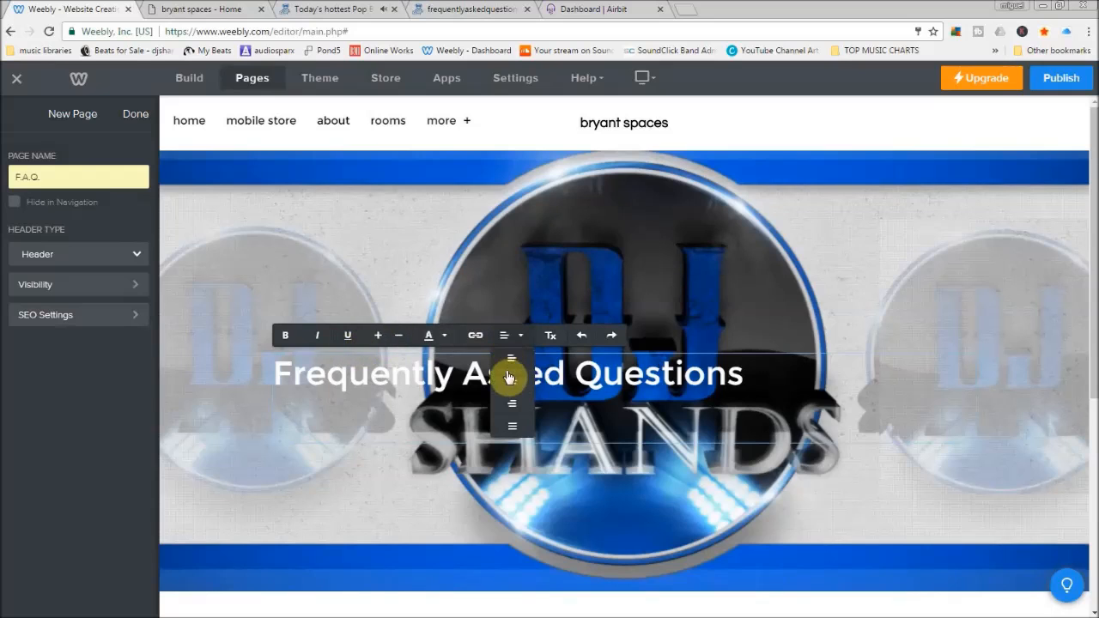
{"action": "left_click", "coordinate": [509, 375]}
{"action": "left_click", "coordinate": [994, 490]}
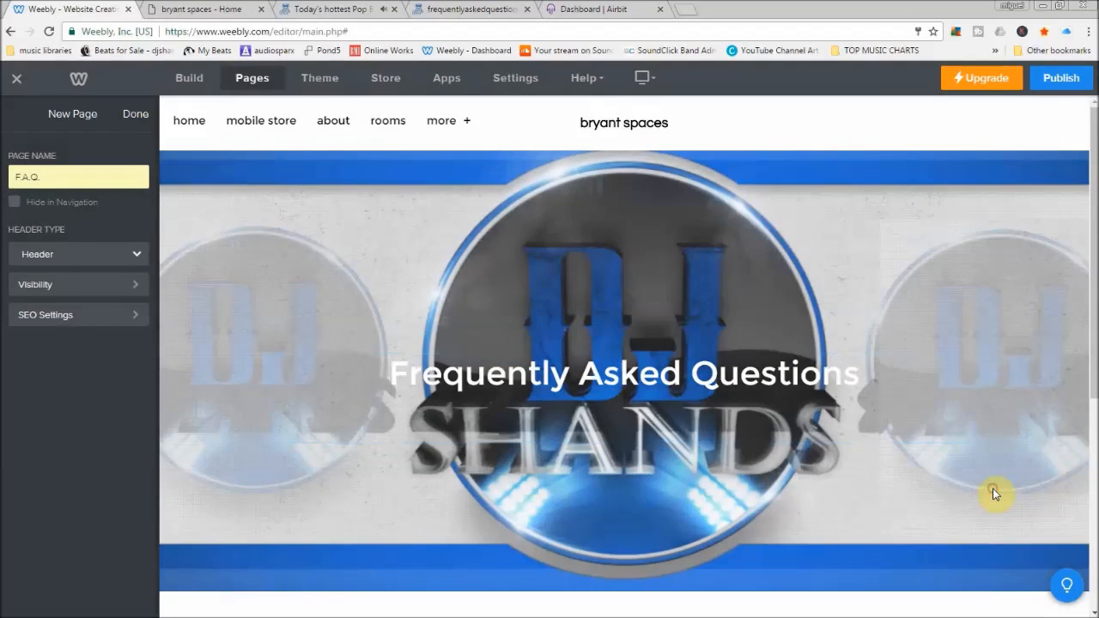
Add a text element to the empty content area below the header and open it for editing
{"action": "scroll", "coordinate": [467, 260], "scroll_direction": "down", "scroll_amount": 4}
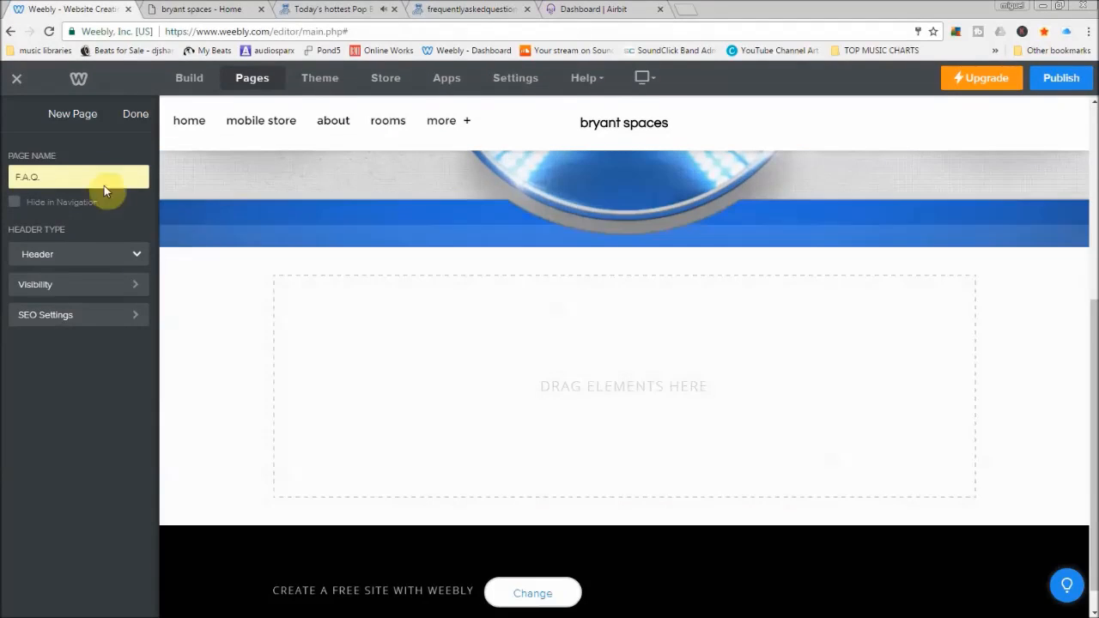
{"action": "left_click", "coordinate": [185, 80]}
{"action": "left_click_drag", "start_coordinate": [134, 147], "coordinate": [525, 380]}
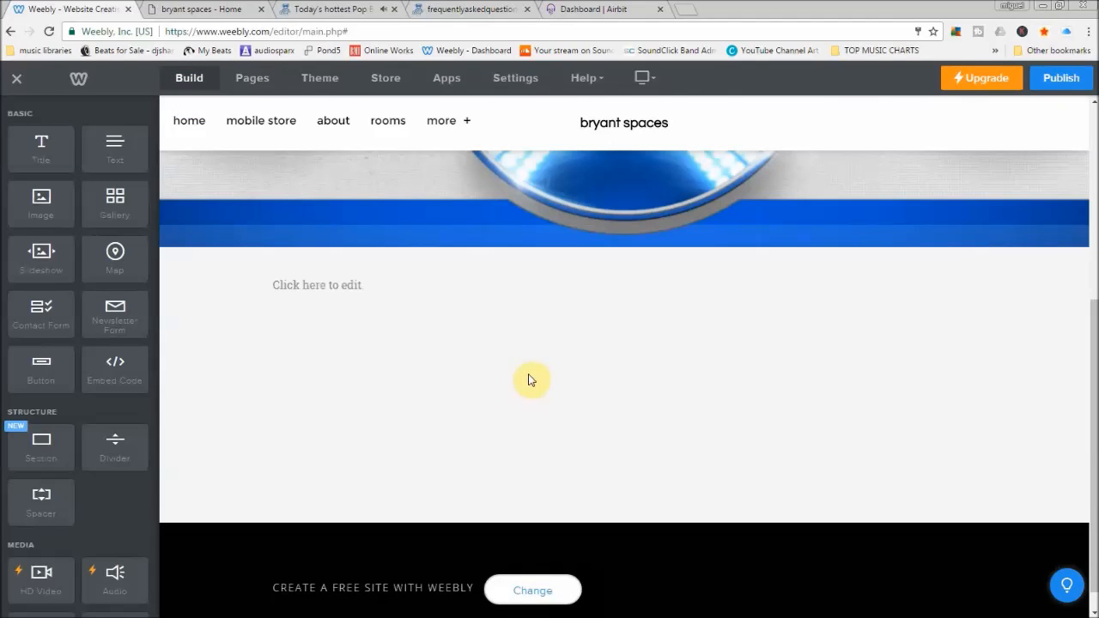
{"action": "left_click", "coordinate": [350, 287]}
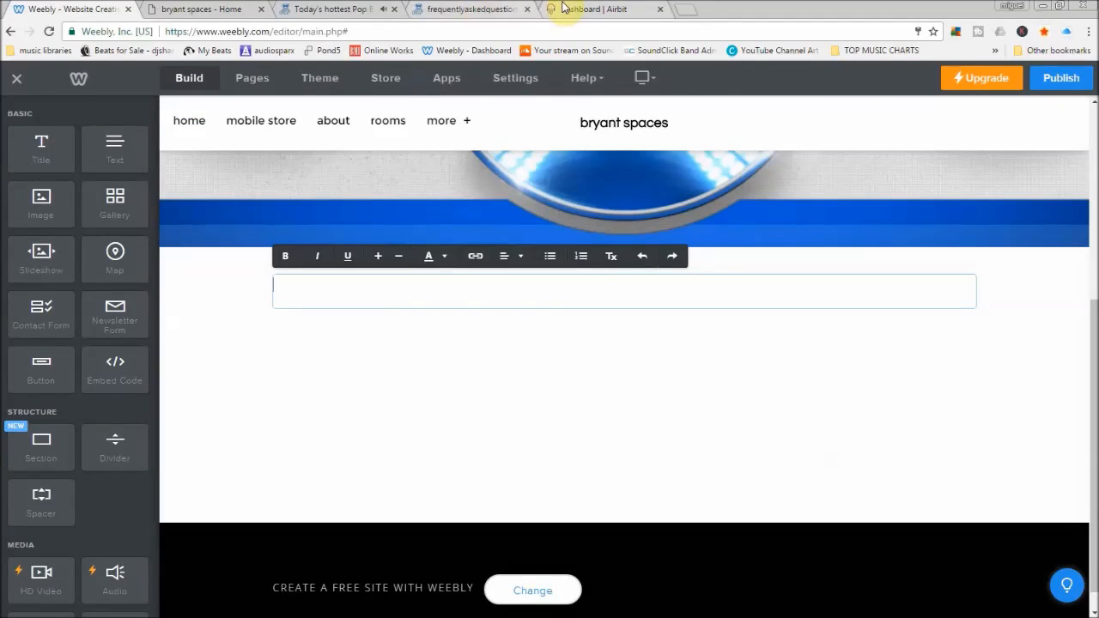
Switch to the F.A.Q. page of djshandsbeats.com and copy its text from Common Questions through Refunds
{"action": "left_click", "coordinate": [567, 9]}
{"action": "left_click", "coordinate": [489, 8]}
{"action": "scroll", "coordinate": [418, 389], "scroll_direction": "down", "scroll_amount": 3}
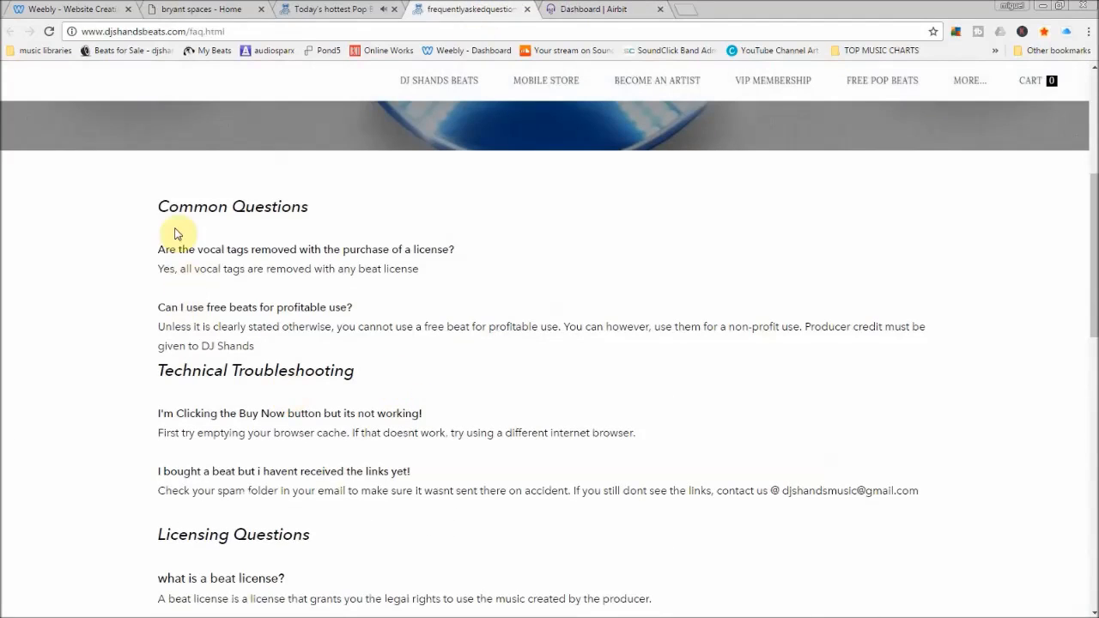
{"action": "left_click_drag", "start_coordinate": [158, 206], "coordinate": [458, 611]}
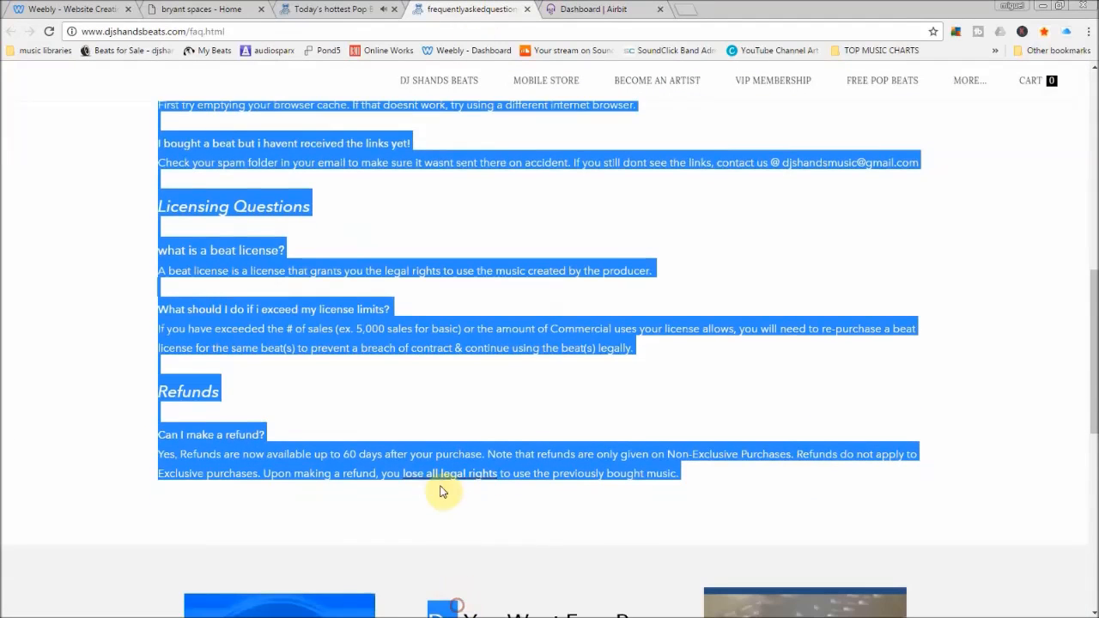
Return to the Weebly editor, paste the copied questions and answers into the text element, and check the text through to its end
{"action": "left_click", "coordinate": [232, 11]}
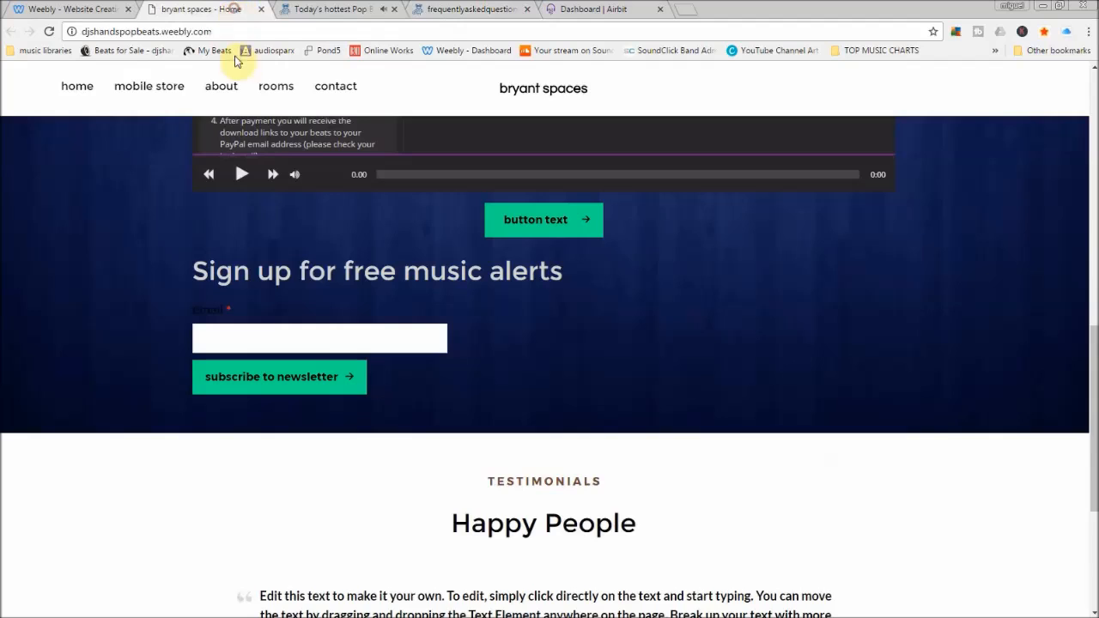
{"action": "left_click", "coordinate": [300, 11]}
{"action": "left_click", "coordinate": [35, 10]}
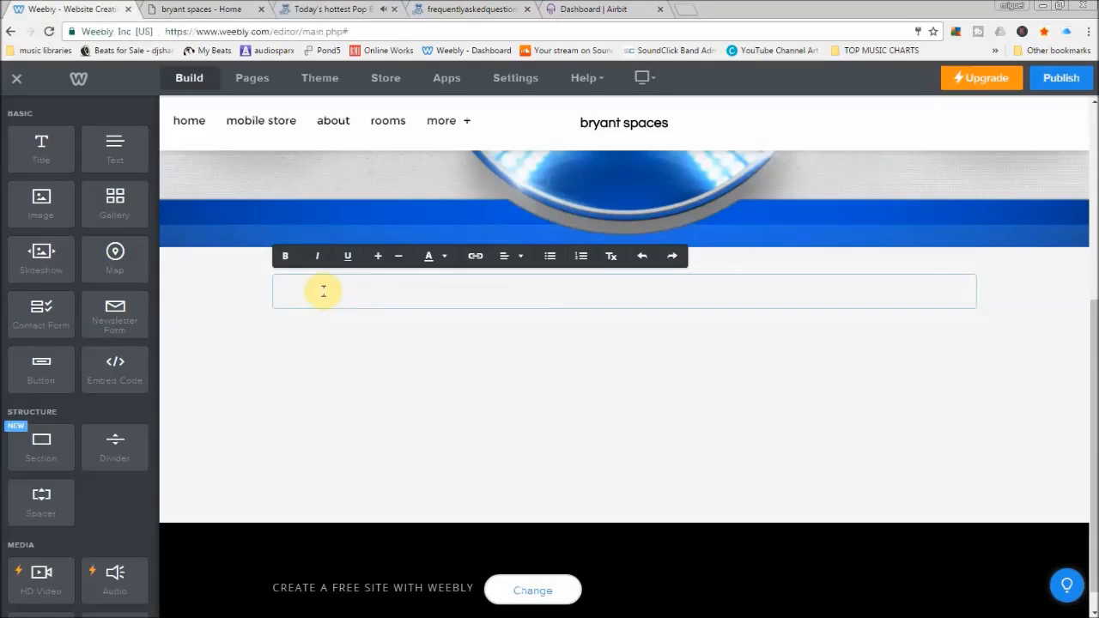
{"action": "key", "text": "ctrl+v"}
{"action": "left_click", "coordinate": [263, 300]}
{"action": "scroll", "coordinate": [945, 326], "scroll_direction": "up", "scroll_amount": 6}
{"action": "scroll", "coordinate": [775, 498], "scroll_direction": "down", "scroll_amount": 10}
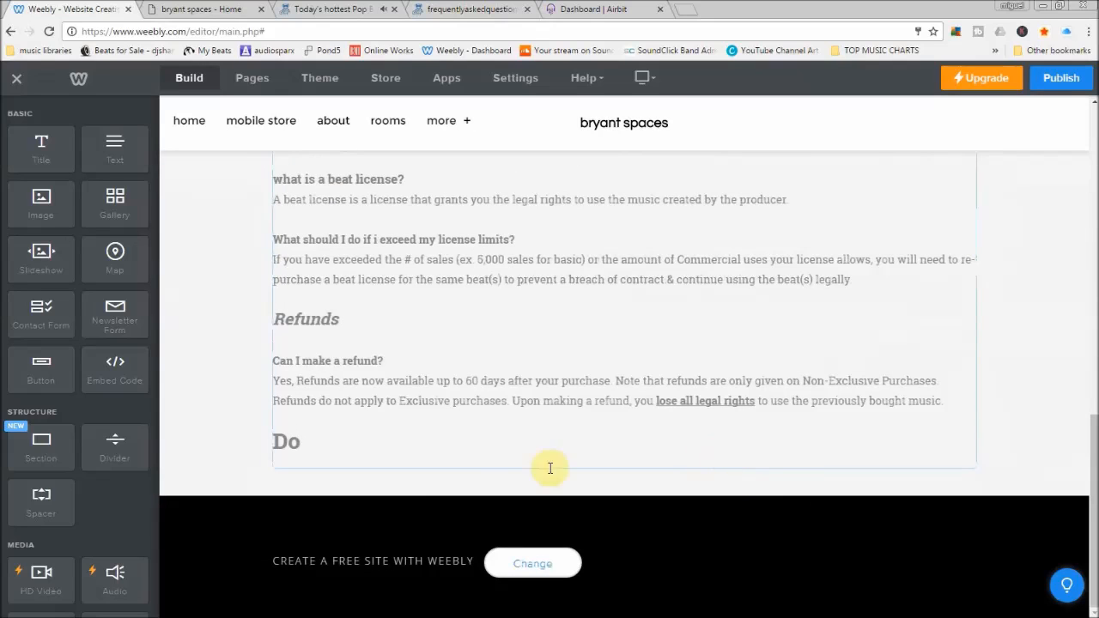
{"action": "left_click", "coordinate": [356, 457]}
Publish the website with the filled-in F.A.Q. page and dismiss the publishing dialog
{"action": "scroll", "coordinate": [356, 457], "scroll_direction": "up", "scroll_amount": 6}
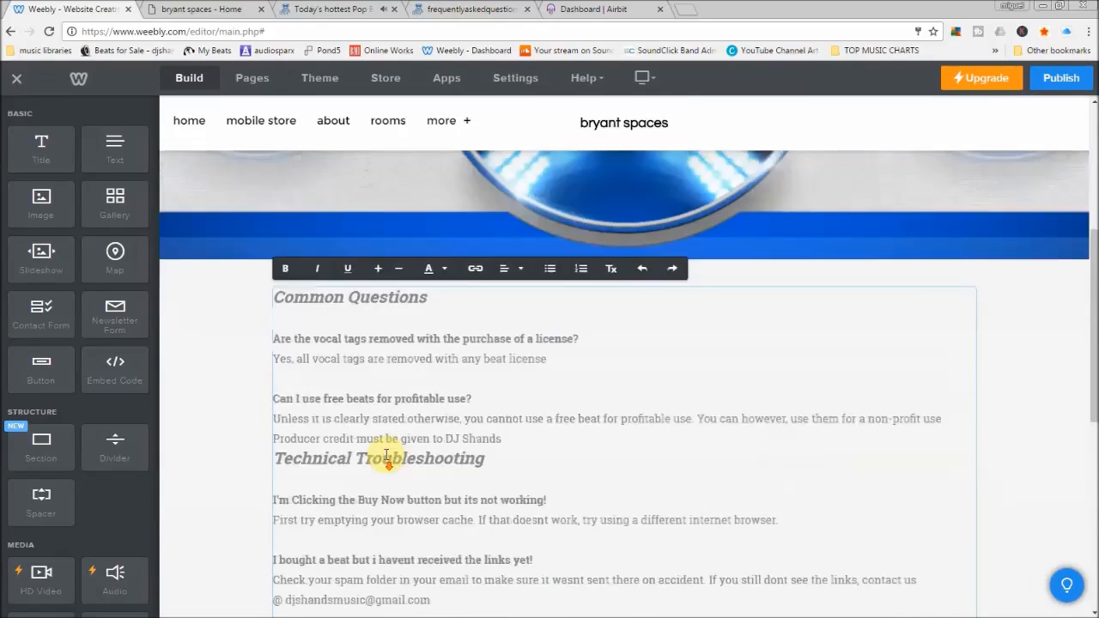
{"action": "scroll", "coordinate": [400, 515], "scroll_direction": "down", "scroll_amount": 6}
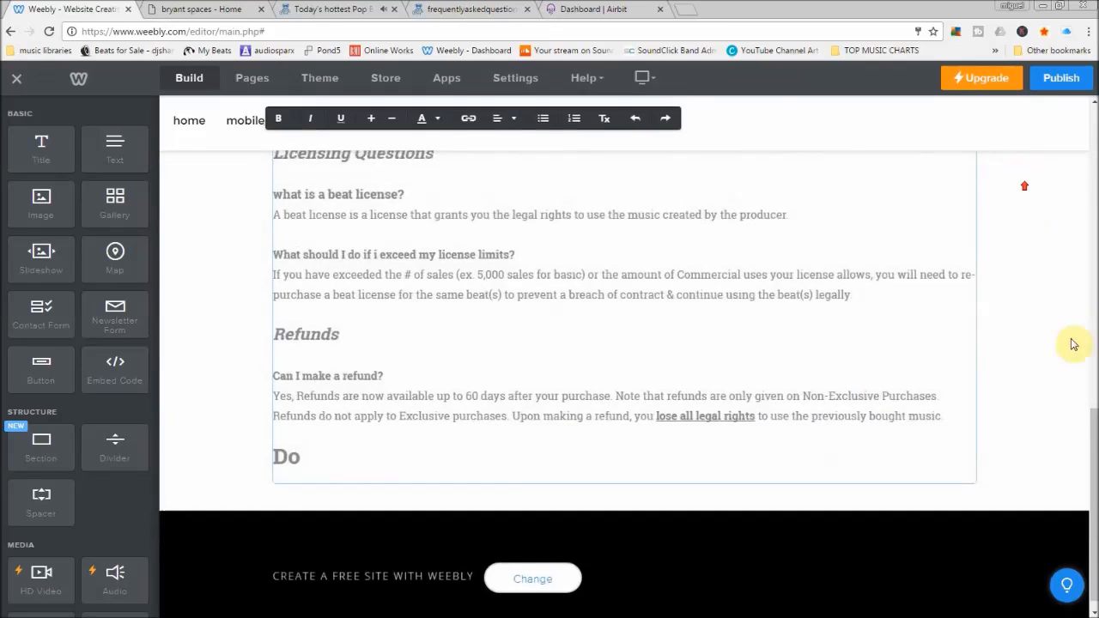
{"action": "scroll", "coordinate": [1036, 265], "scroll_direction": "up", "scroll_amount": 6}
{"action": "left_click", "coordinate": [1060, 78]}
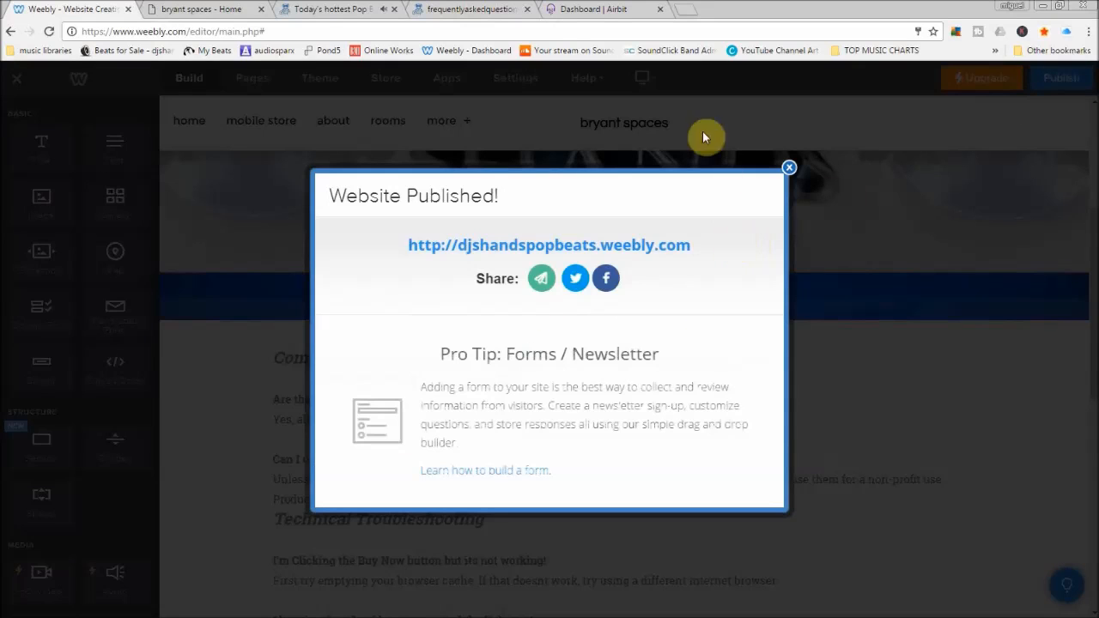
{"action": "left_click", "coordinate": [789, 170]}
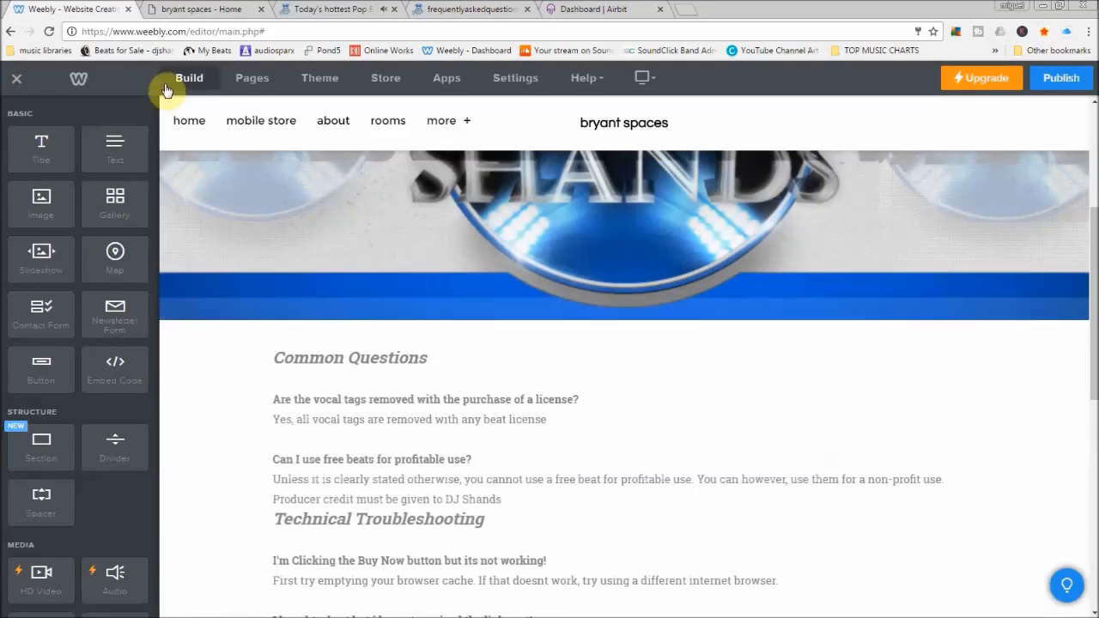
Finish the F.A.Q. page's settings and move the page between About and Rooms in the page order
{"action": "left_click", "coordinate": [242, 84]}
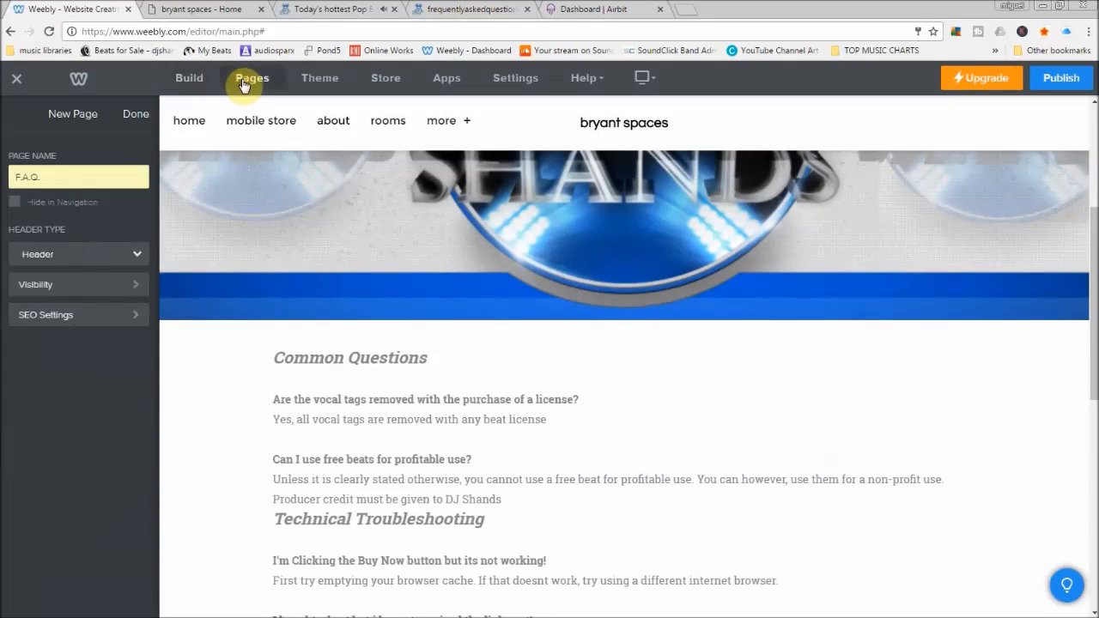
{"action": "left_click", "coordinate": [148, 117]}
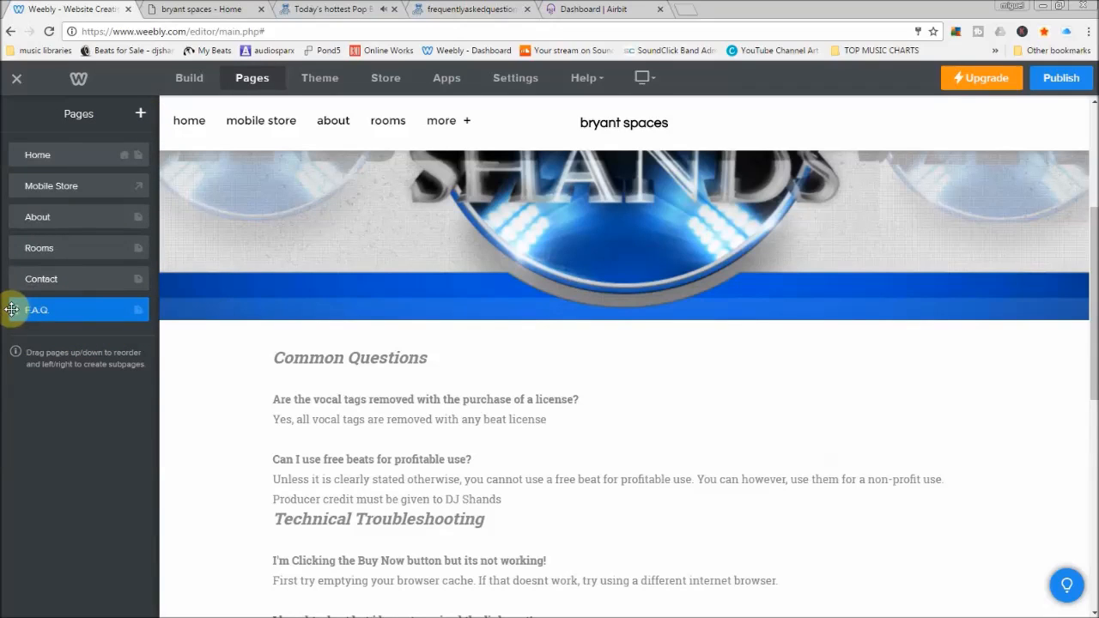
{"action": "left_click_drag", "start_coordinate": [14, 310], "coordinate": [7, 255]}
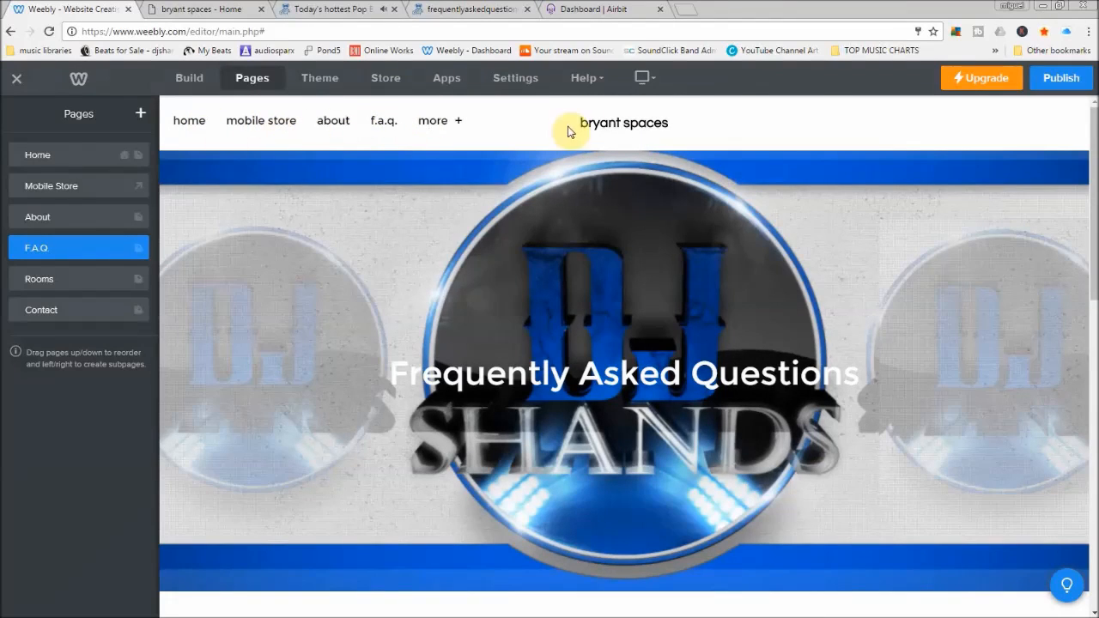
In the site's general settings, clear the site title and turn off showing the title on the top of the pages
{"action": "left_click", "coordinate": [623, 125]}
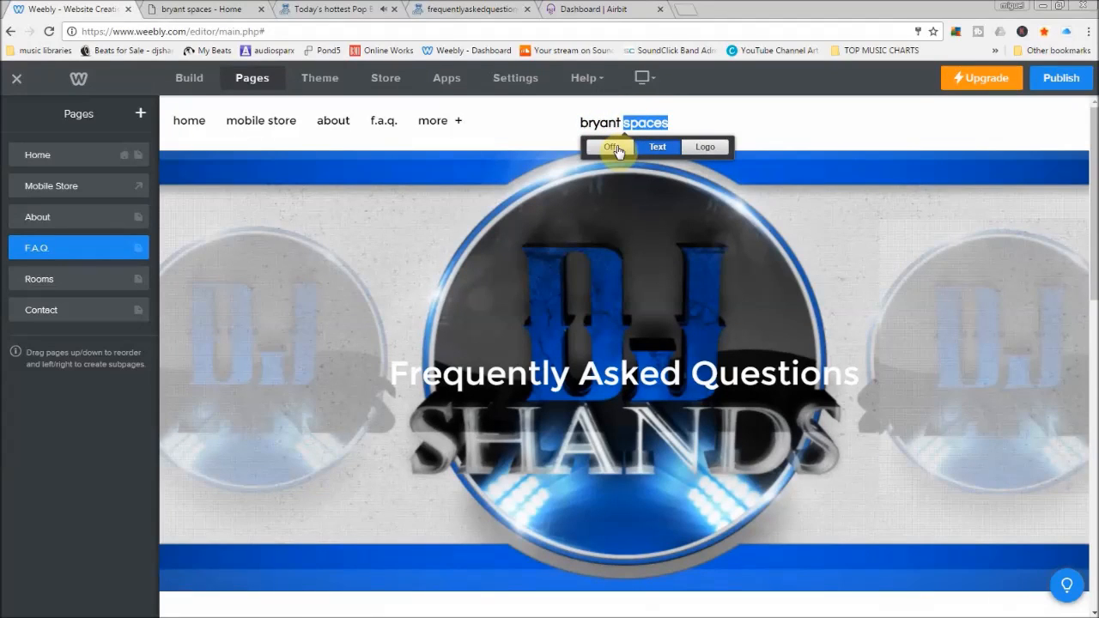
{"action": "left_click", "coordinate": [535, 129]}
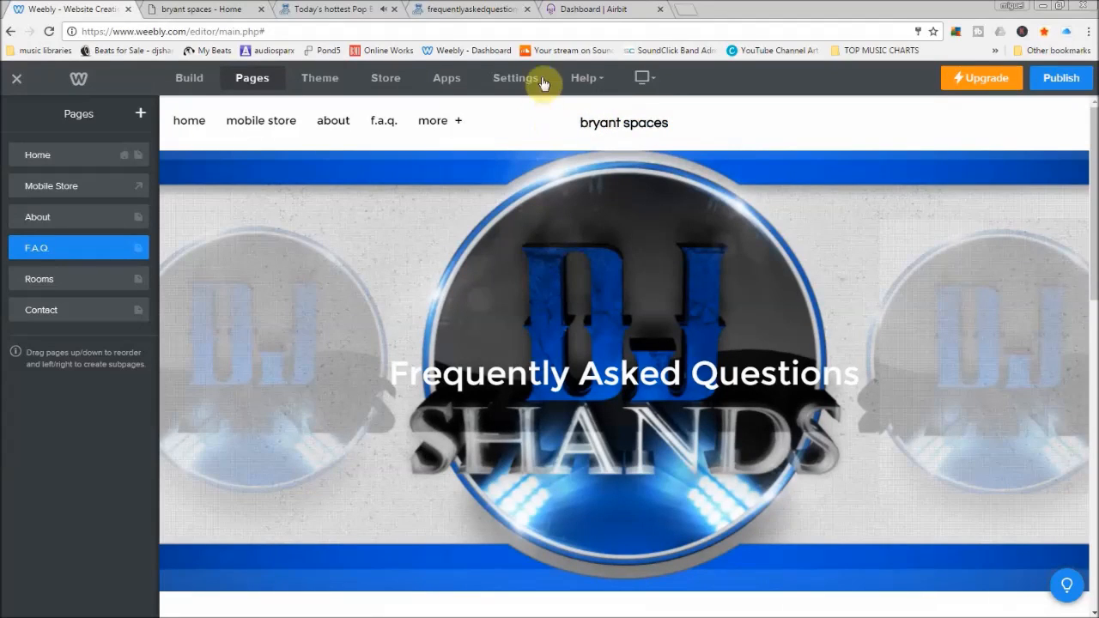
{"action": "left_click", "coordinate": [512, 77]}
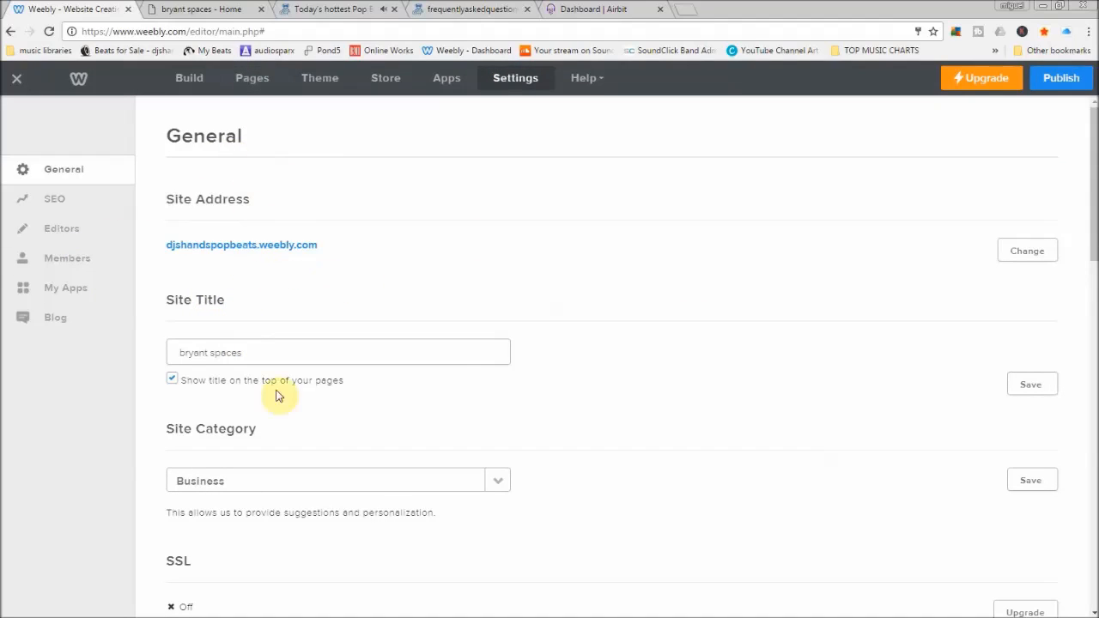
{"action": "scroll", "coordinate": [301, 347], "scroll_direction": "down", "scroll_amount": 2}
{"action": "scroll", "coordinate": [284, 297], "scroll_direction": "up", "scroll_amount": 1}
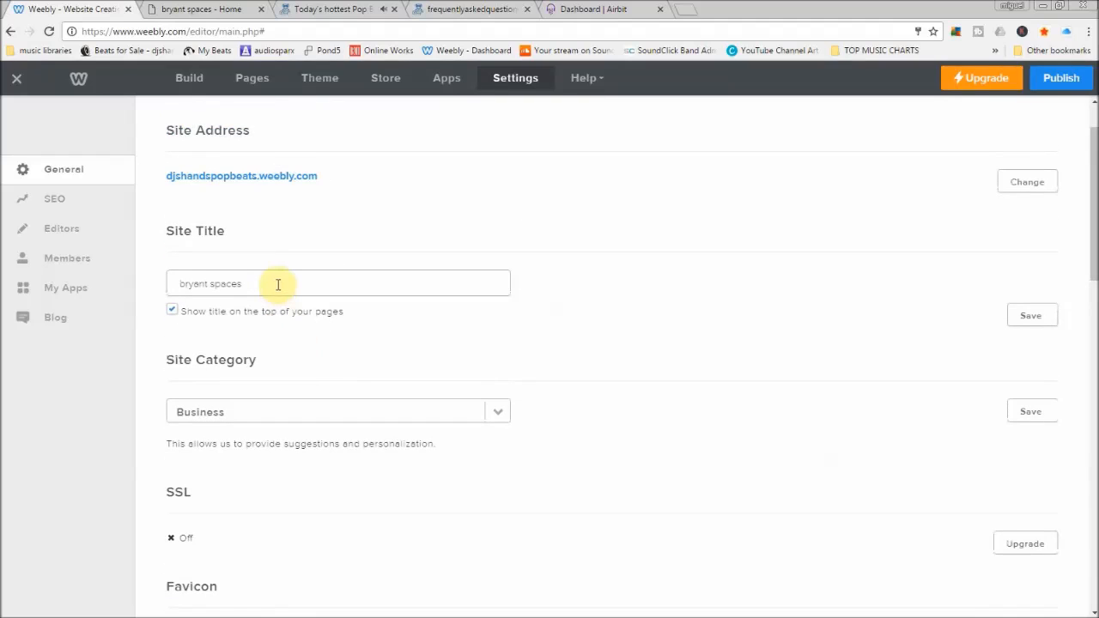
{"action": "triple_click", "coordinate": [276, 284]}
{"action": "key", "text": "BackSpace"}
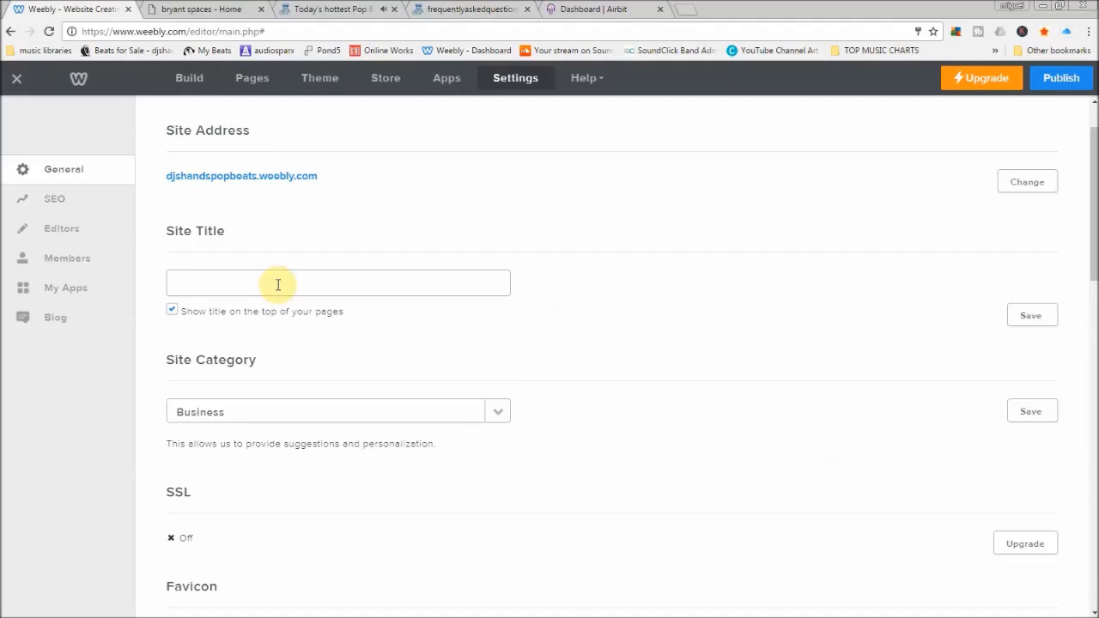
{"action": "left_click", "coordinate": [174, 313]}
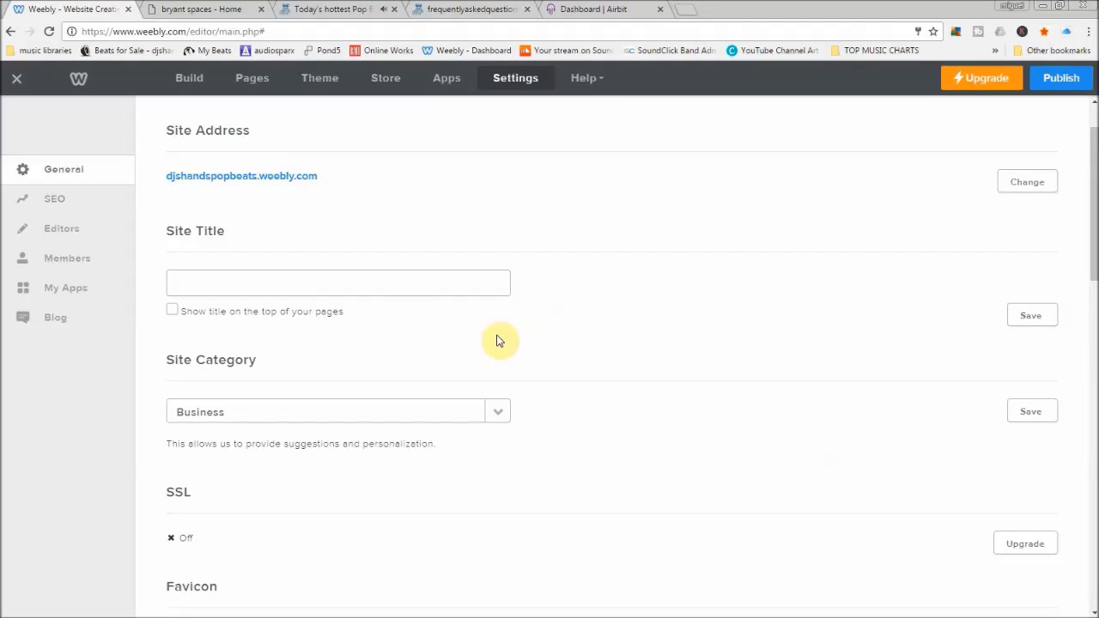
Examine the remaining general settings, including the site category choices, favicon, site password, navigation, site formatting and un-publish options
{"action": "scroll", "coordinate": [498, 339], "scroll_direction": "down", "scroll_amount": 2}
{"action": "scroll", "coordinate": [429, 312], "scroll_direction": "down", "scroll_amount": 2}
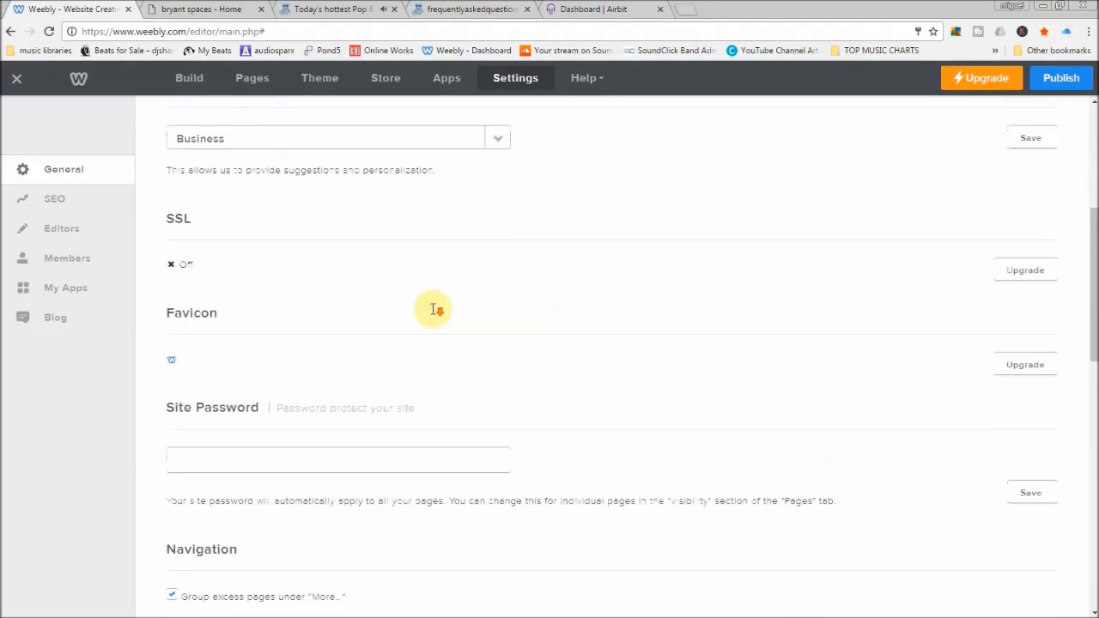
{"action": "scroll", "coordinate": [284, 330], "scroll_direction": "up", "scroll_amount": 2}
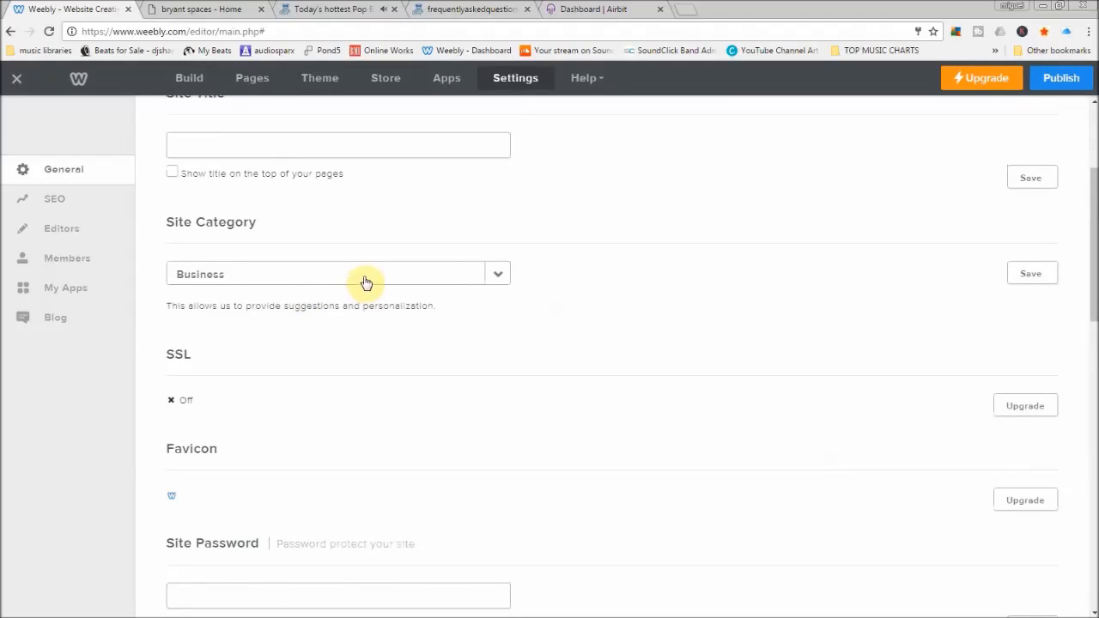
{"action": "left_click", "coordinate": [496, 275]}
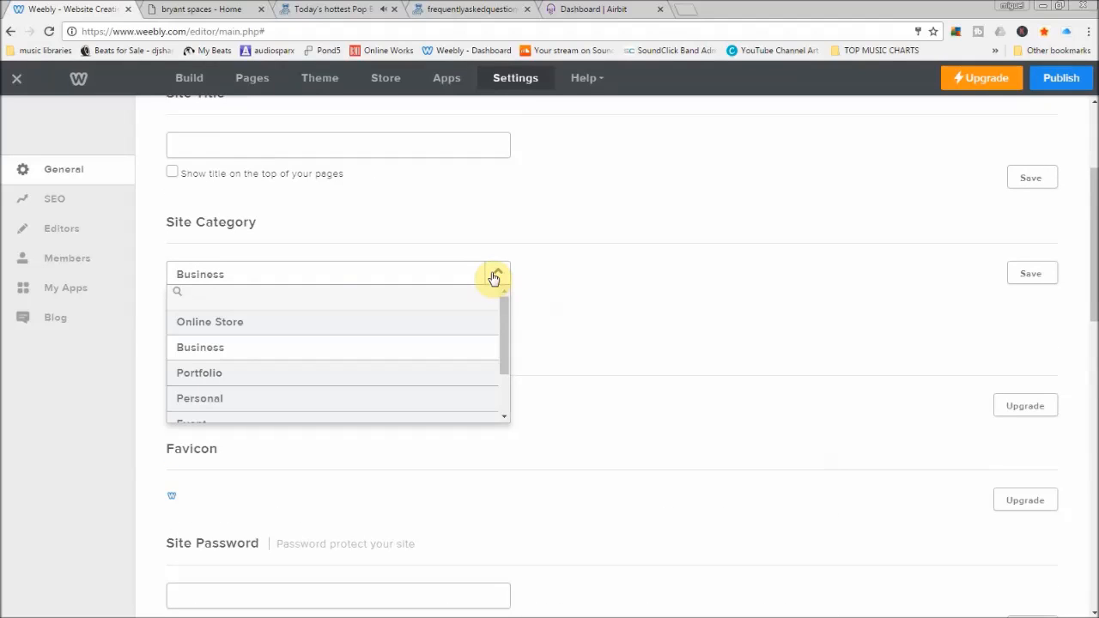
{"action": "left_click", "coordinate": [496, 275]}
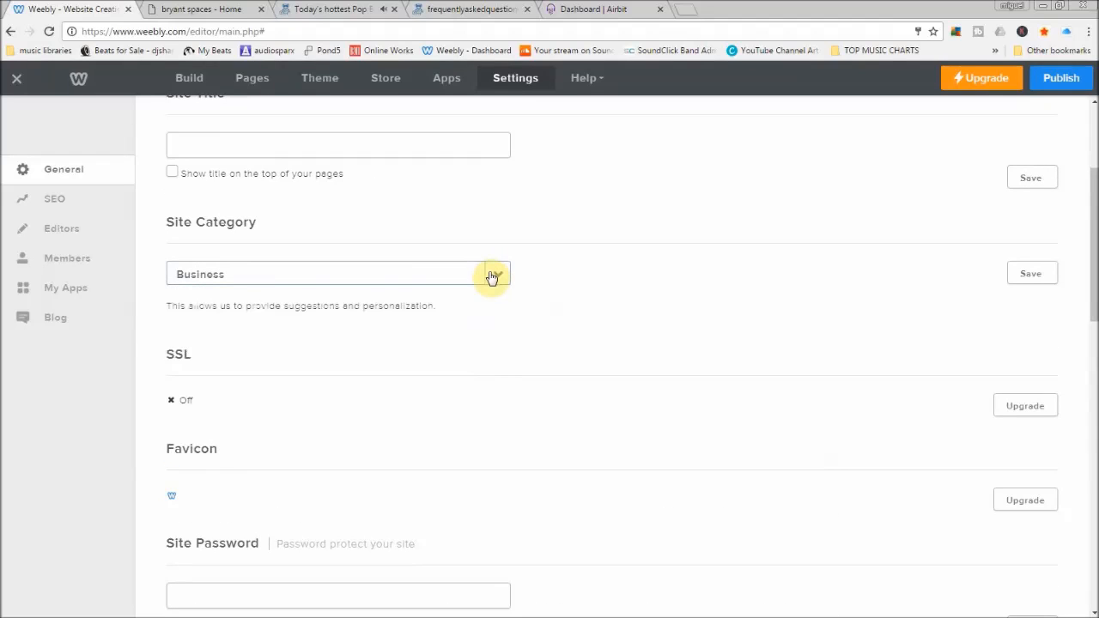
{"action": "scroll", "coordinate": [581, 378], "scroll_direction": "down", "scroll_amount": 7}
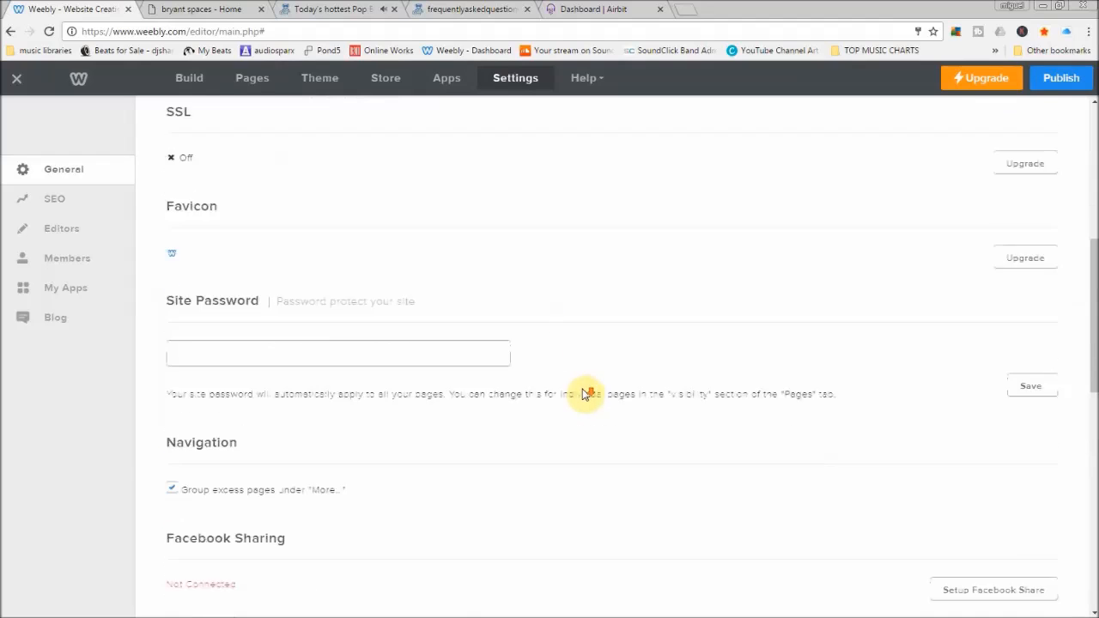
{"action": "scroll", "coordinate": [583, 393], "scroll_direction": "down", "scroll_amount": 4}
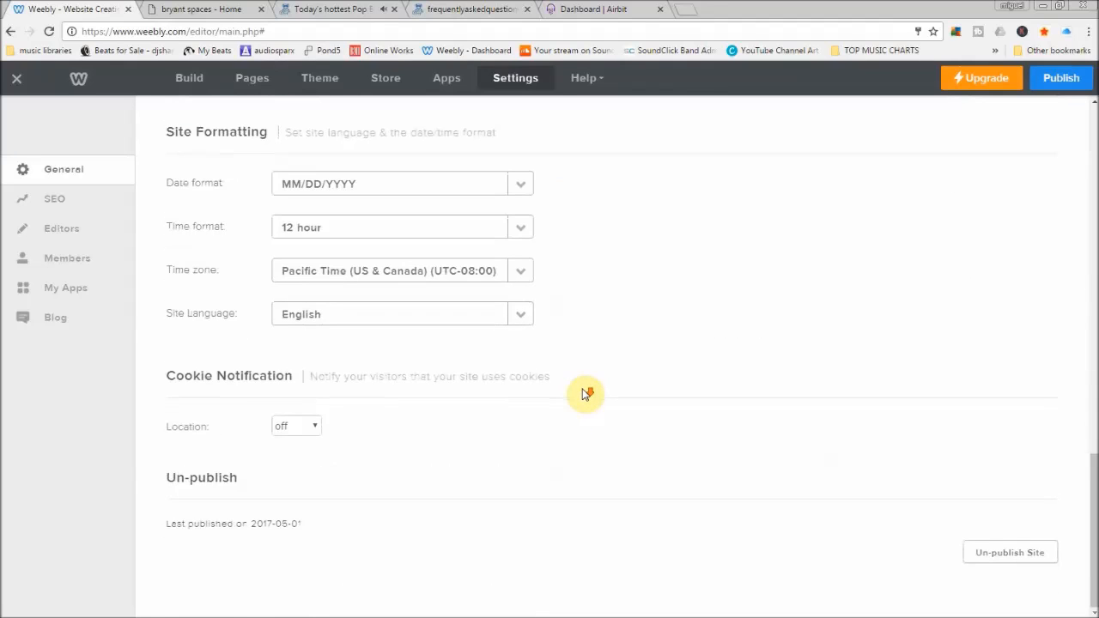
{"action": "scroll", "coordinate": [584, 394], "scroll_direction": "up", "scroll_amount": 10}
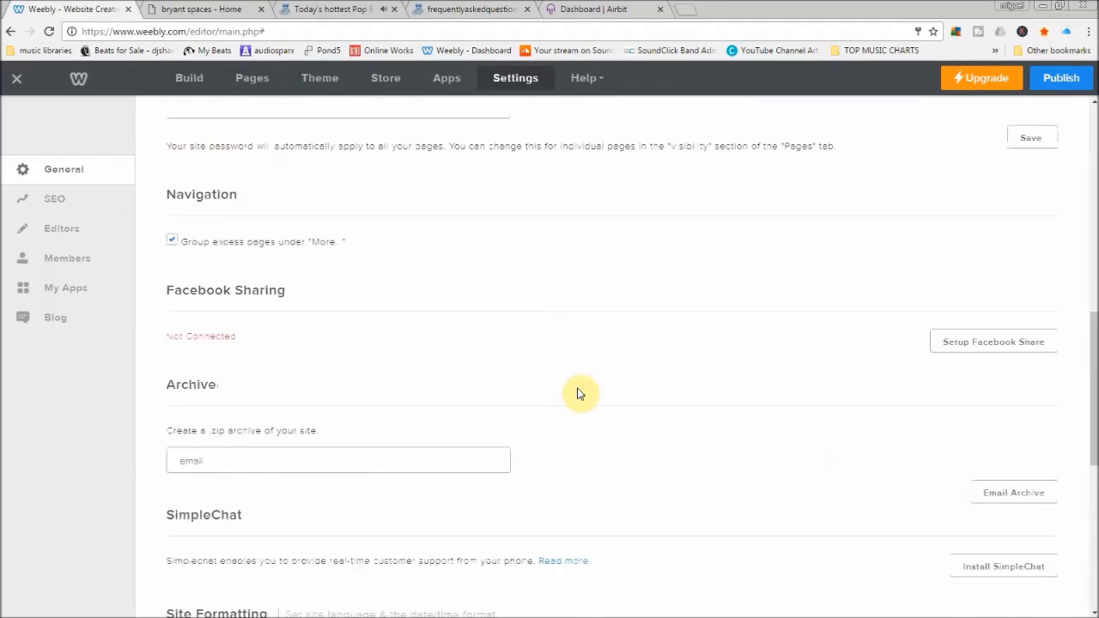
Open the site's SEO settings and place the cursor in the empty site description field
{"action": "scroll", "coordinate": [579, 391], "scroll_direction": "up", "scroll_amount": 4}
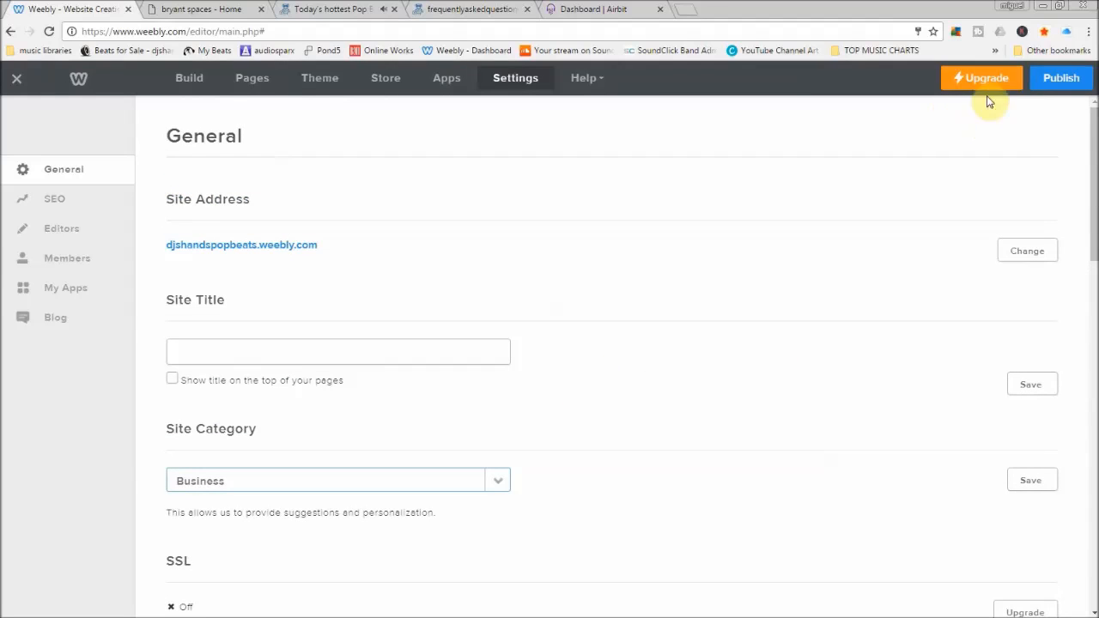
{"action": "left_click", "coordinate": [48, 202]}
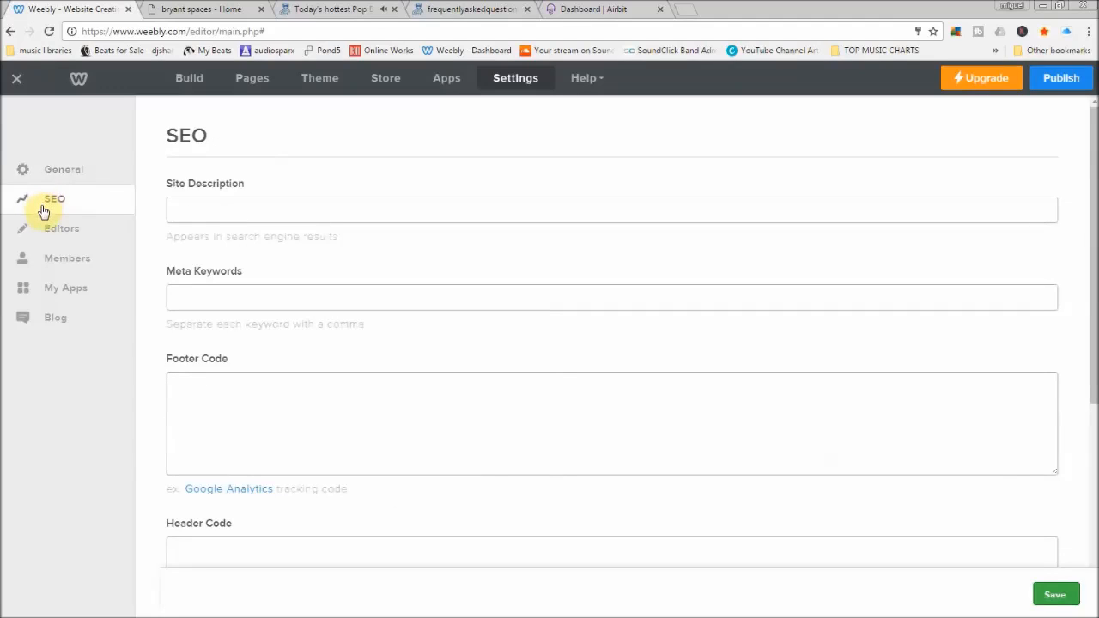
{"action": "left_click", "coordinate": [247, 212]}
{"action": "left_click", "coordinate": [246, 212]}
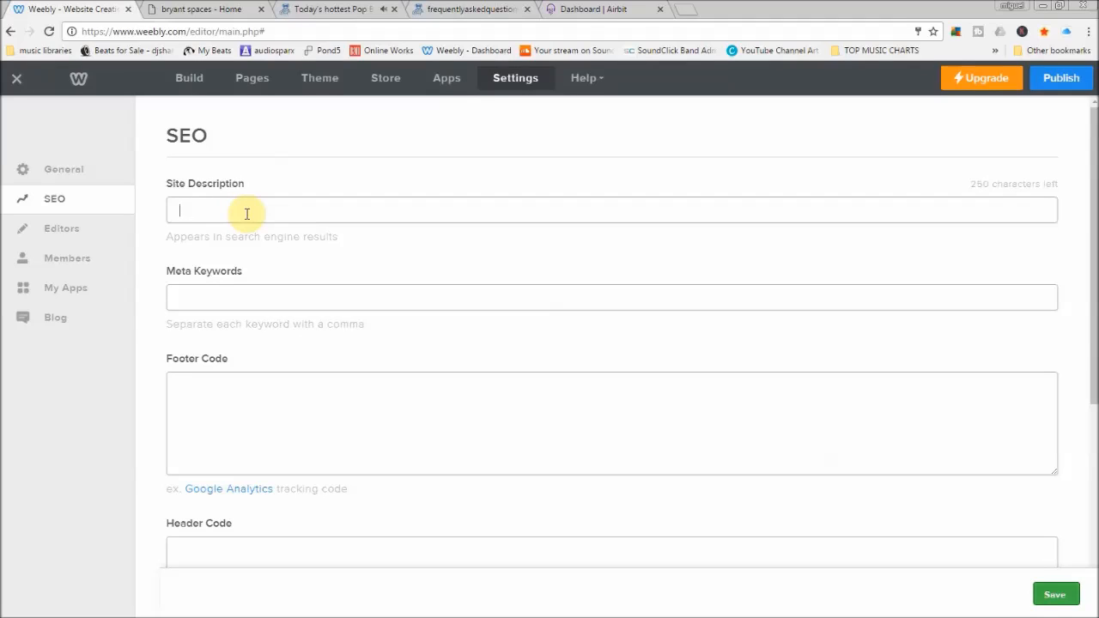
Search Google for "dj shands beats" in a new browser tab and highlight the description under the djshandsbeats.com result
{"action": "left_click", "coordinate": [695, 15]}
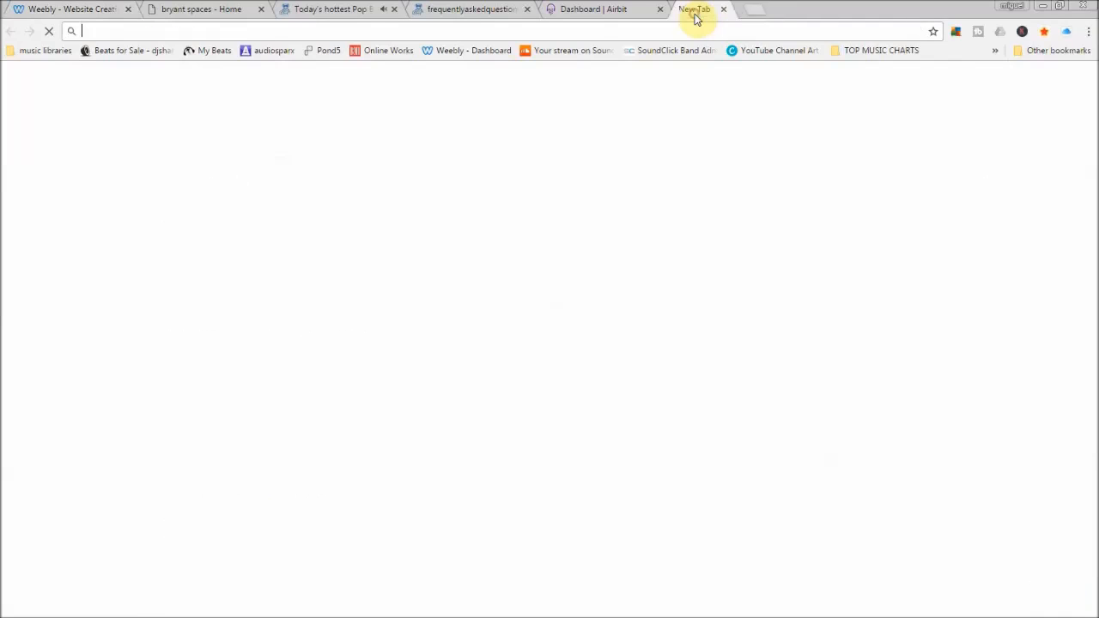
{"action": "left_click", "coordinate": [342, 265]}
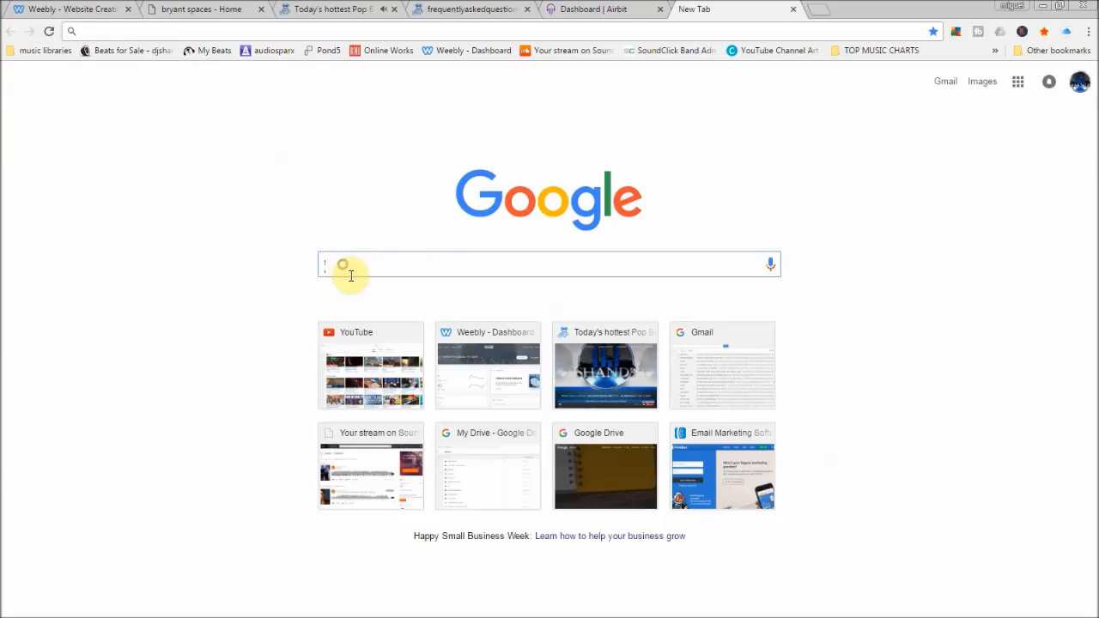
{"action": "type", "text": "dj shands beats"}
{"action": "key", "text": "Return"}
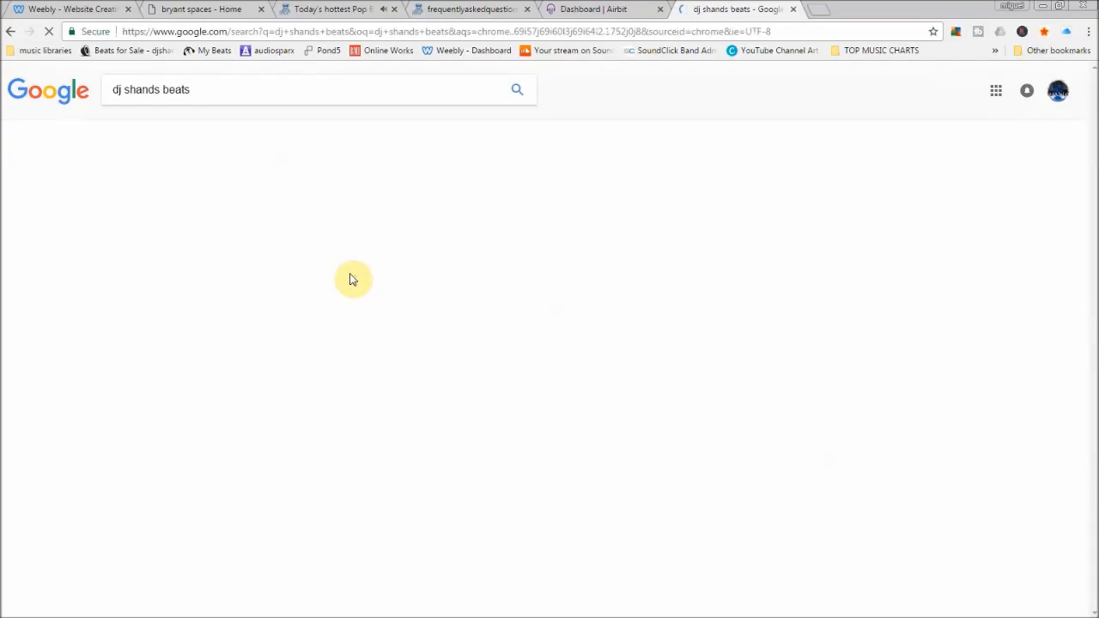
{"action": "scroll", "coordinate": [458, 347], "scroll_direction": "down", "scroll_amount": 1}
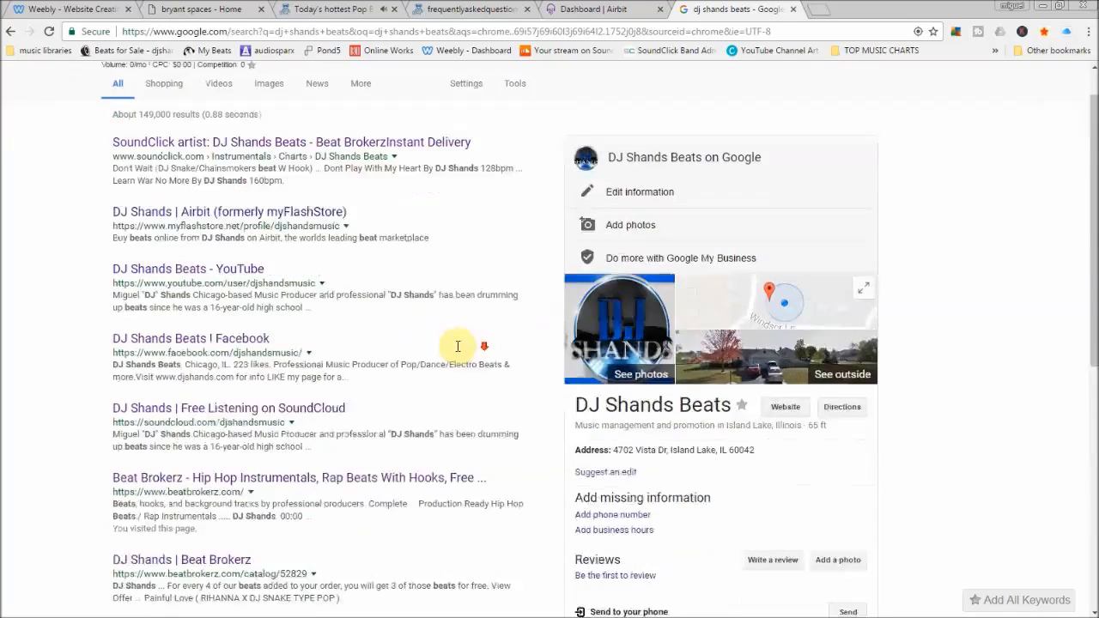
{"action": "scroll", "coordinate": [457, 346], "scroll_direction": "down", "scroll_amount": 6}
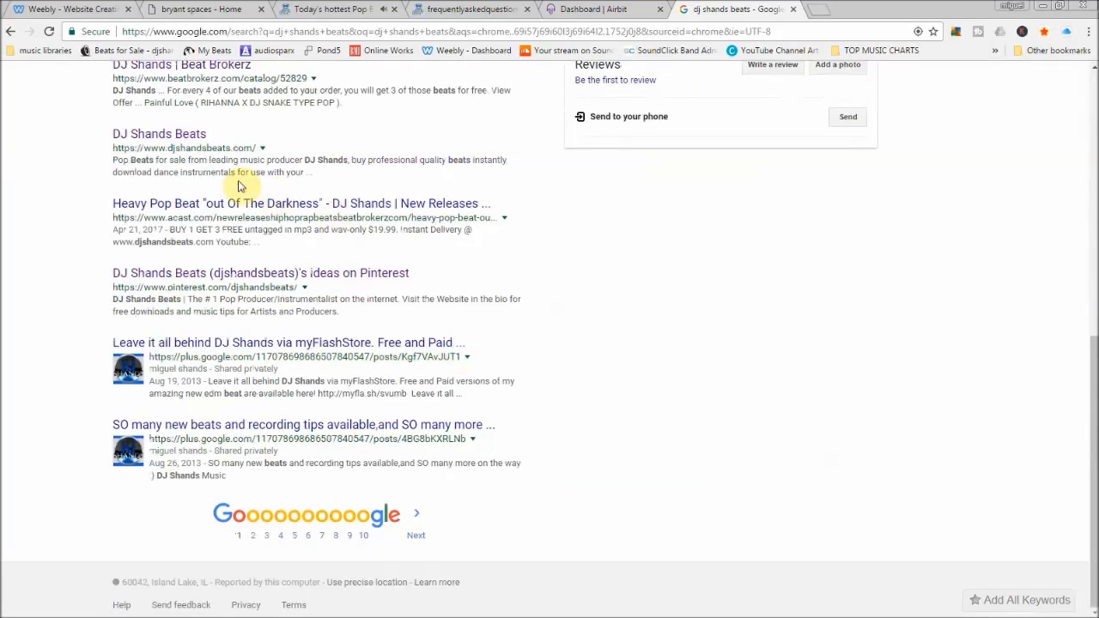
{"action": "left_click_drag", "start_coordinate": [112, 164], "coordinate": [325, 177]}
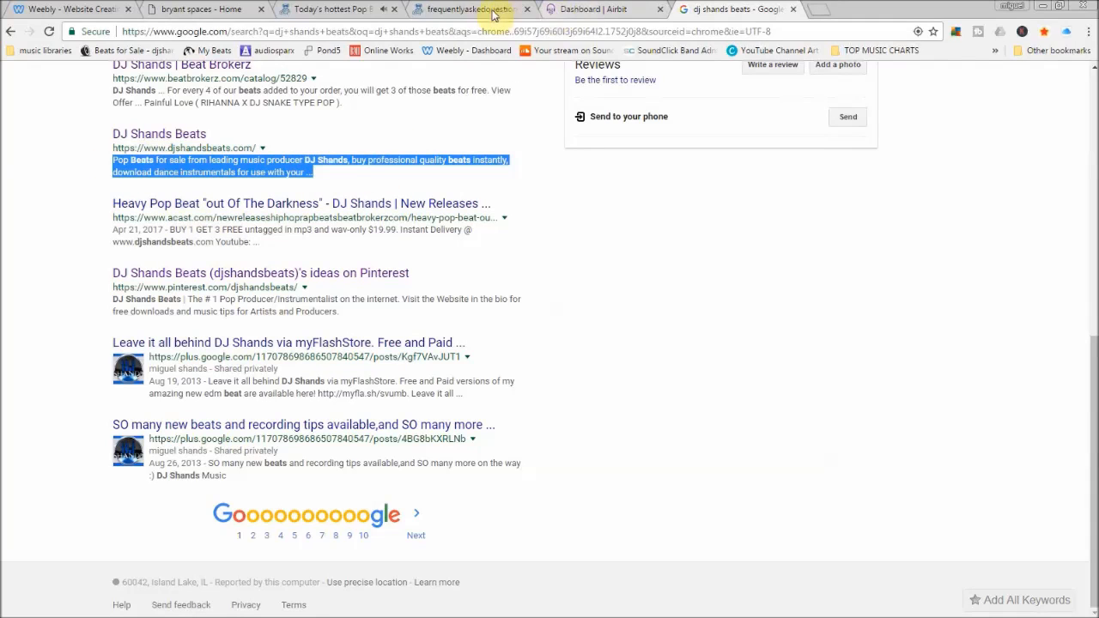
Close the frequently asked questions browser tab and return to the site description field in the Weebly SEO settings
{"action": "left_click", "coordinate": [526, 8]}
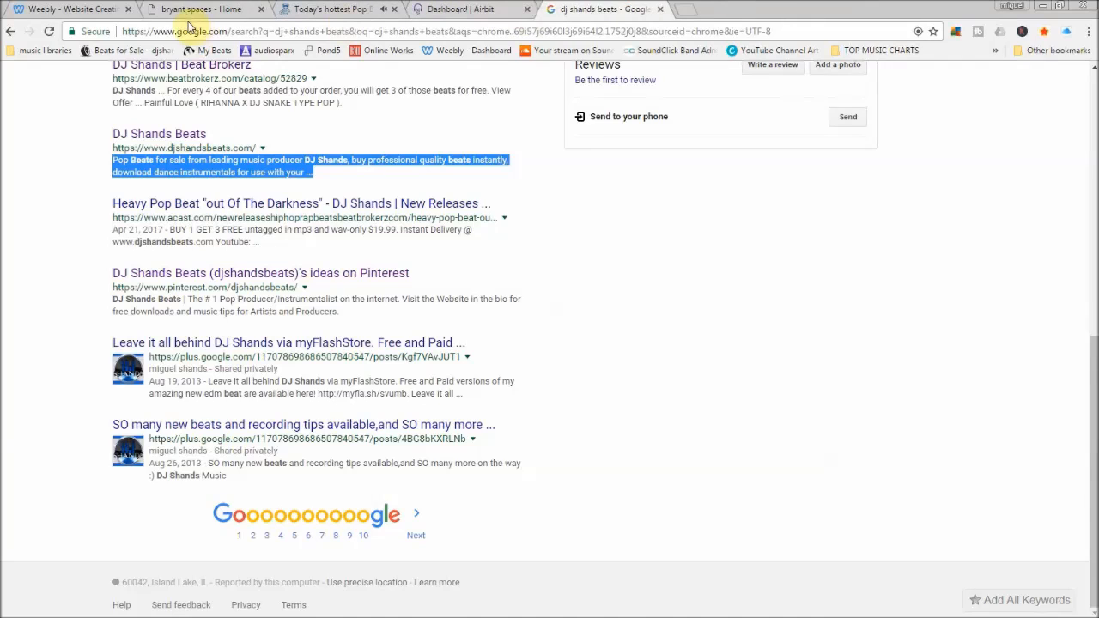
{"action": "left_click", "coordinate": [186, 10]}
{"action": "left_click", "coordinate": [73, 10]}
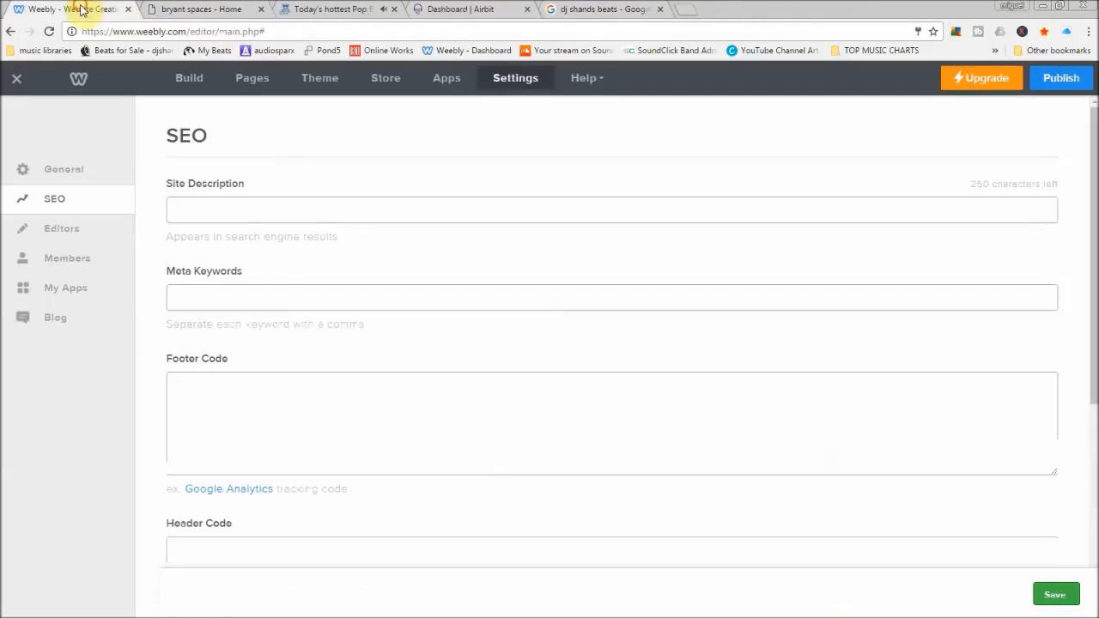
{"action": "left_click", "coordinate": [217, 218]}
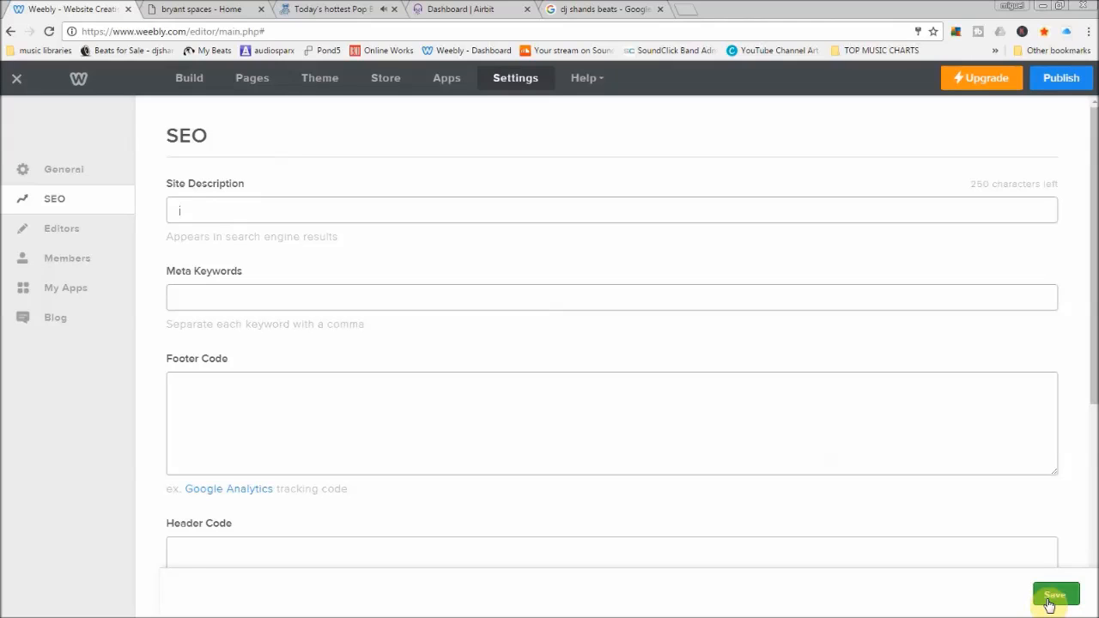
Review the site's Editors, Members and My Apps settings, including the list of installed apps
{"action": "left_click", "coordinate": [70, 230]}
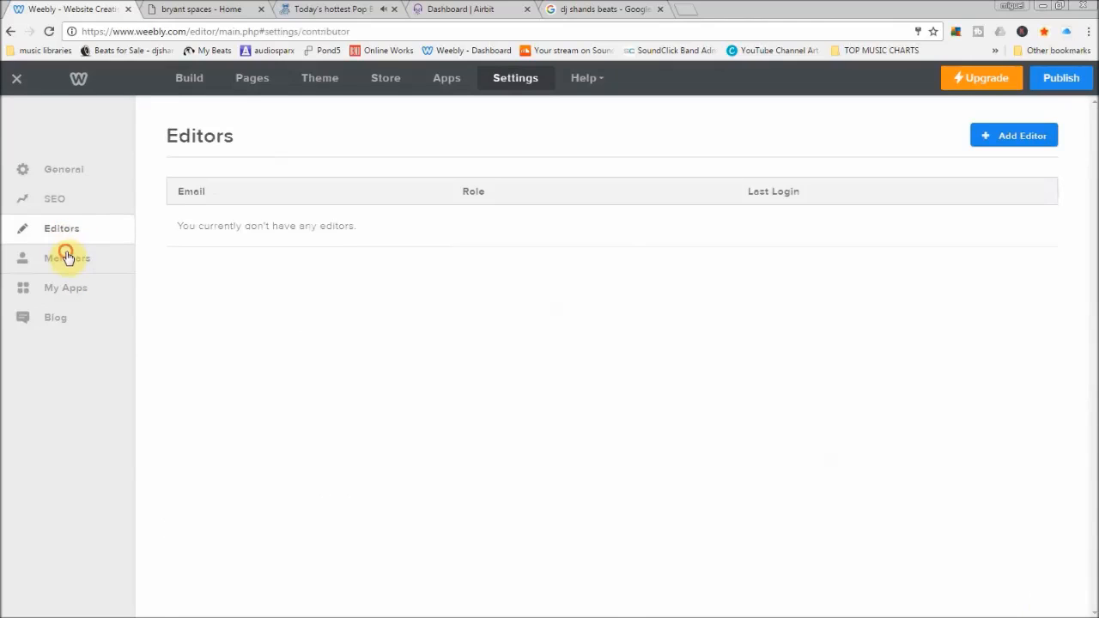
{"action": "left_click", "coordinate": [67, 257]}
{"action": "left_click", "coordinate": [64, 288]}
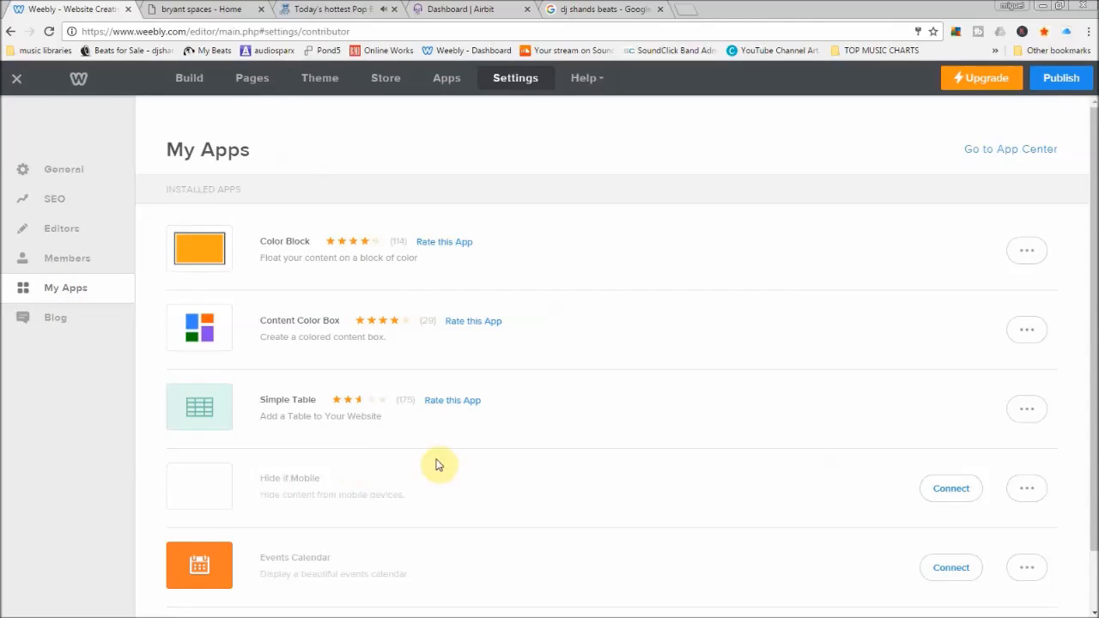
{"action": "scroll", "coordinate": [443, 463], "scroll_direction": "down", "scroll_amount": 1}
{"action": "scroll", "coordinate": [447, 462], "scroll_direction": "up", "scroll_amount": 1}
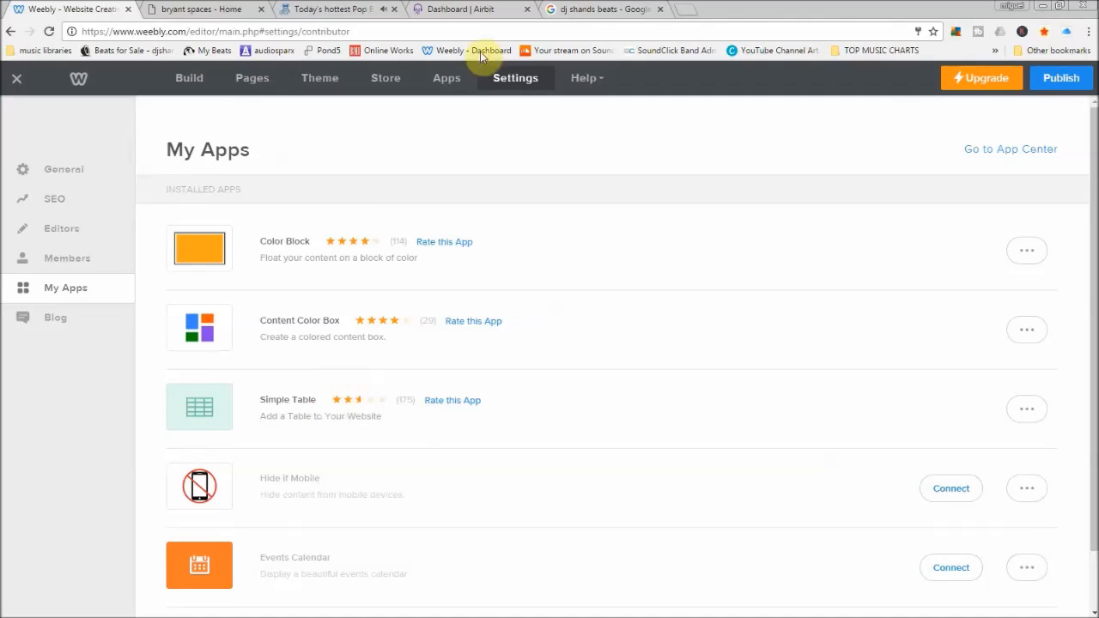
{"action": "left_click", "coordinate": [468, 8]}
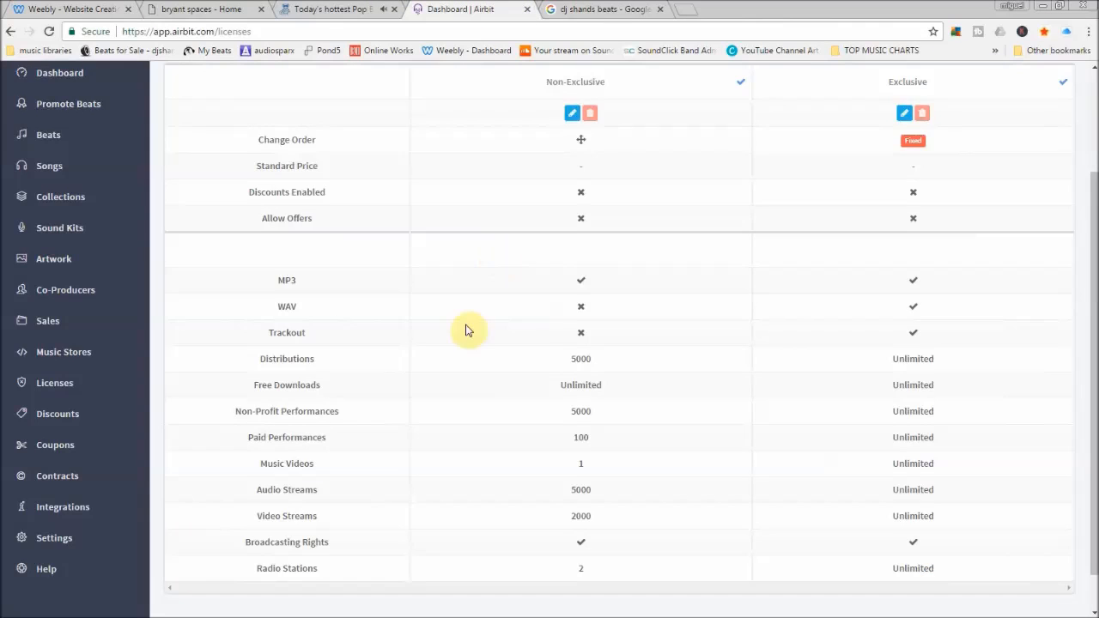
{"action": "scroll", "coordinate": [559, 311], "scroll_direction": "up", "scroll_amount": 2}
{"action": "scroll", "coordinate": [567, 311], "scroll_direction": "down", "scroll_amount": 1}
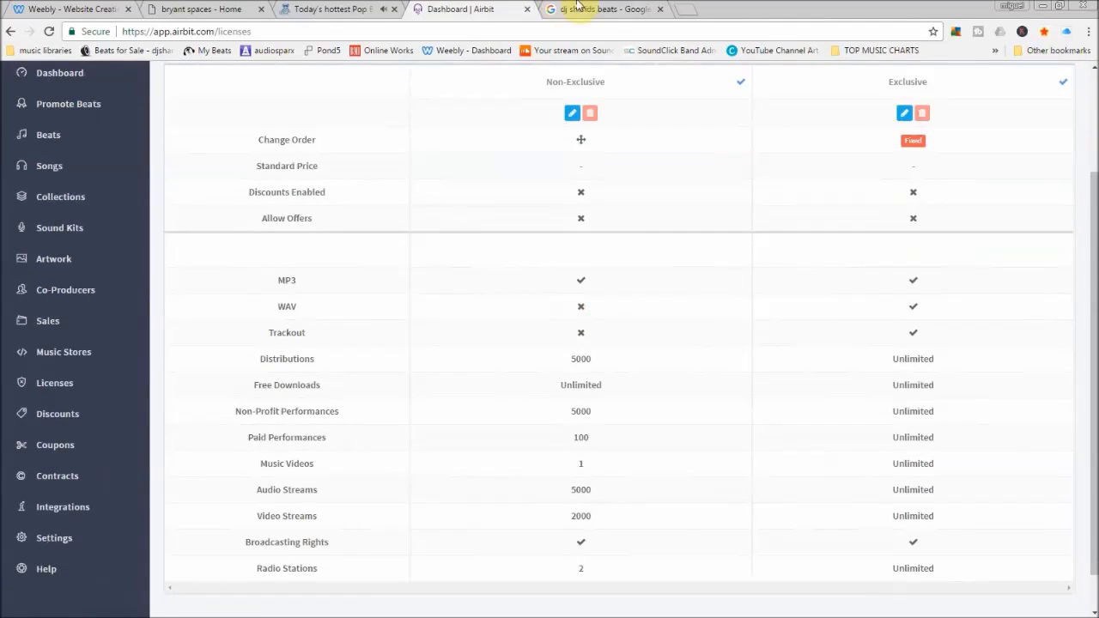
{"action": "left_click", "coordinate": [579, 8]}
{"action": "left_click", "coordinate": [195, 10]}
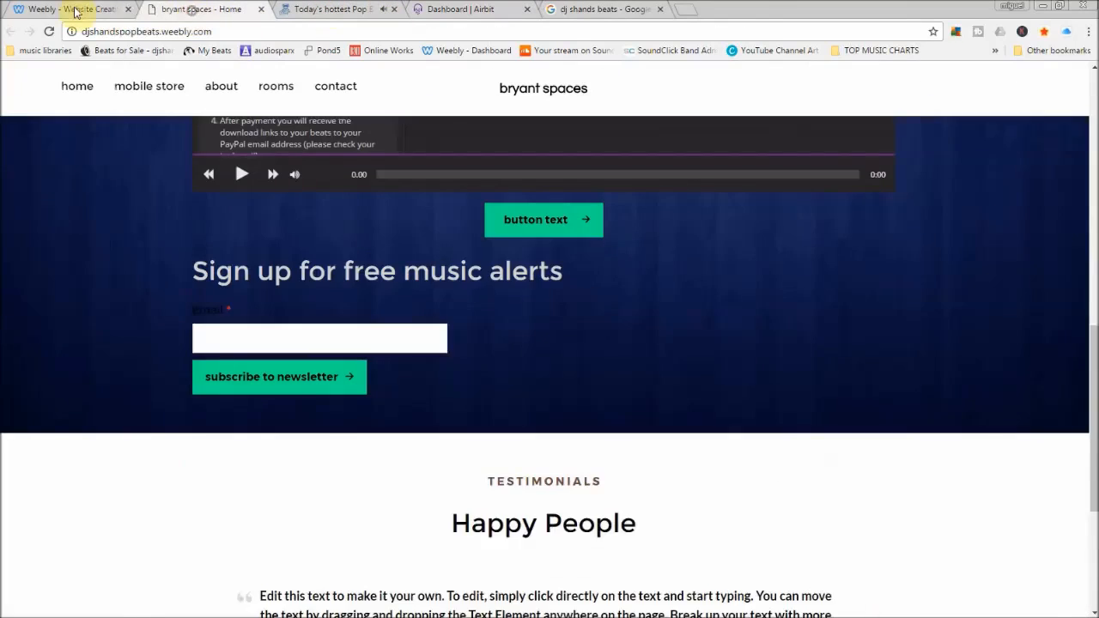
{"action": "left_click", "coordinate": [73, 10]}
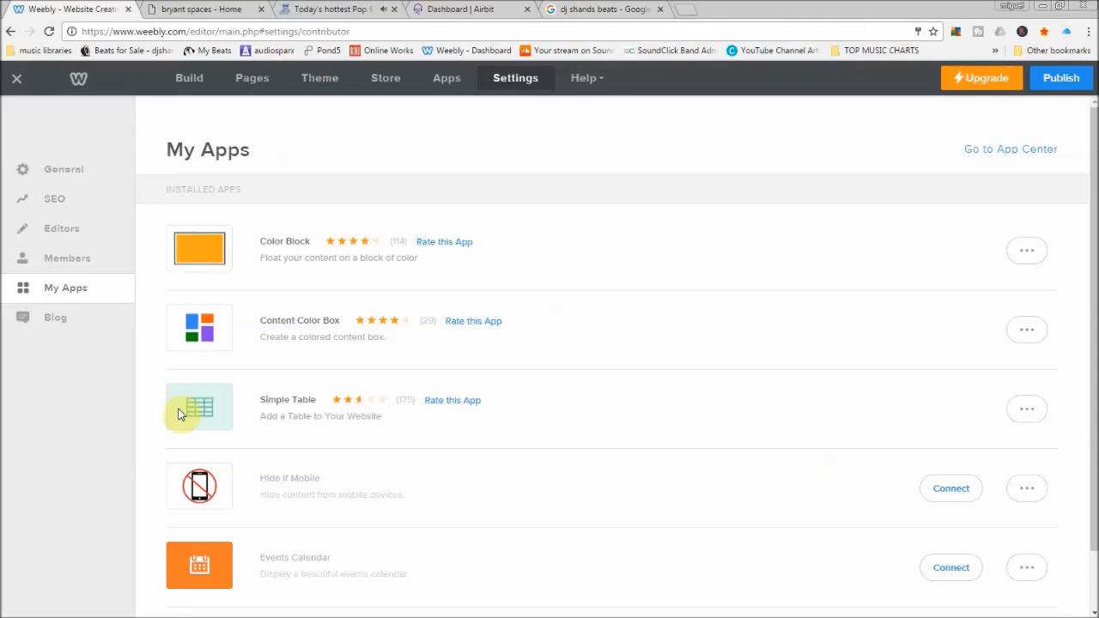
Return to the general settings, publish the website with its changed settings and dismiss the publishing dialog
{"action": "left_click", "coordinate": [35, 169]}
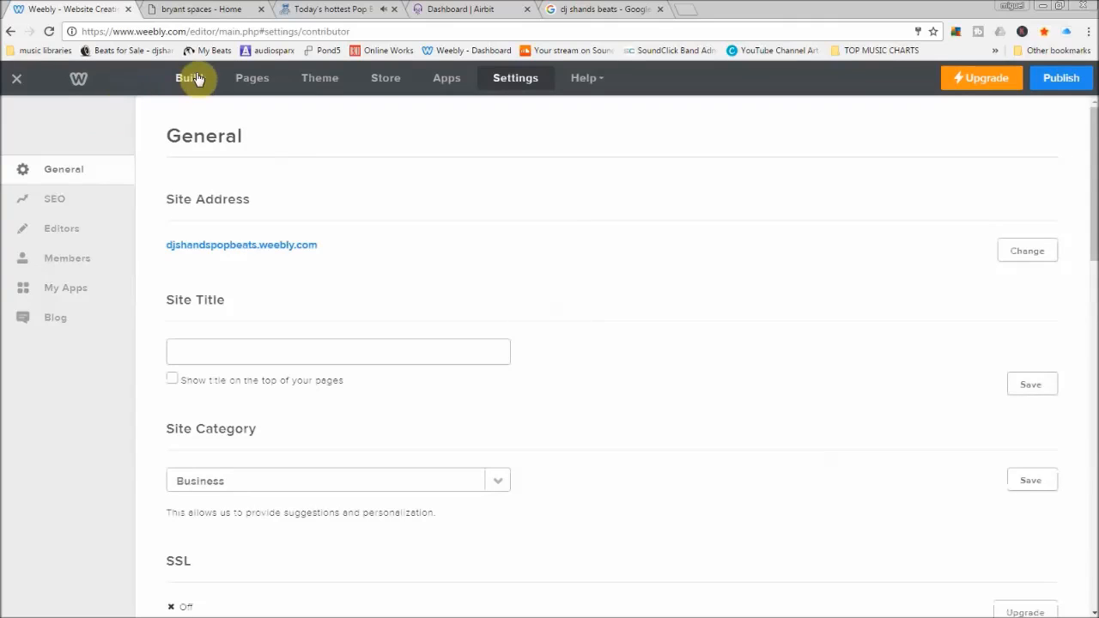
{"action": "left_click", "coordinate": [1065, 78]}
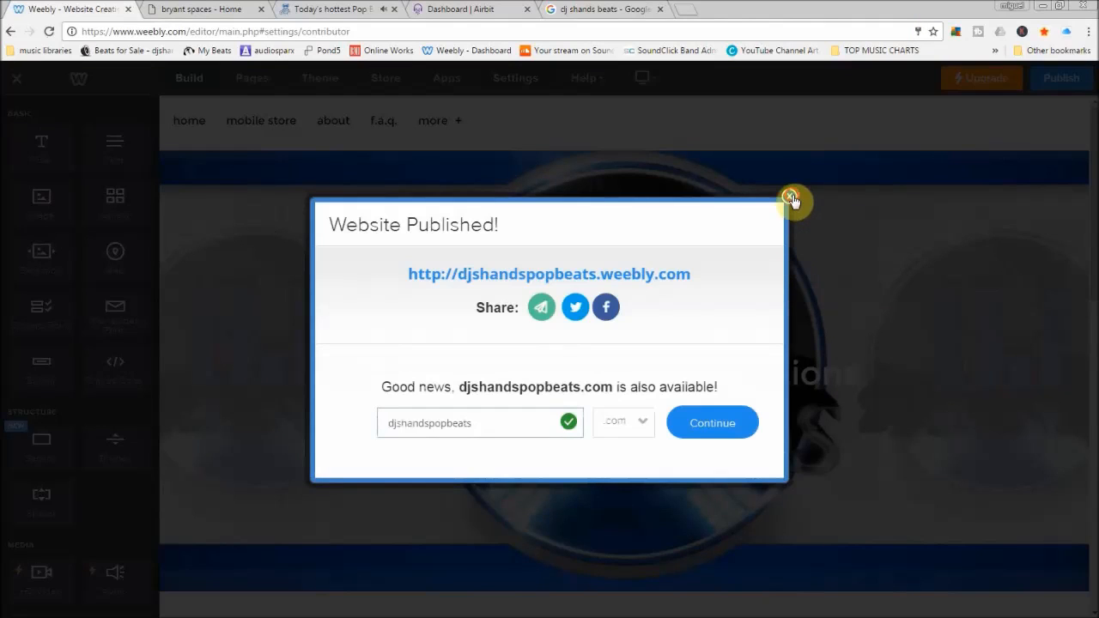
{"action": "left_click", "coordinate": [791, 197]}
Examine the home page in the editor from the header through the beat store, license table and newsletter form to the testimonials
{"action": "left_click", "coordinate": [184, 120]}
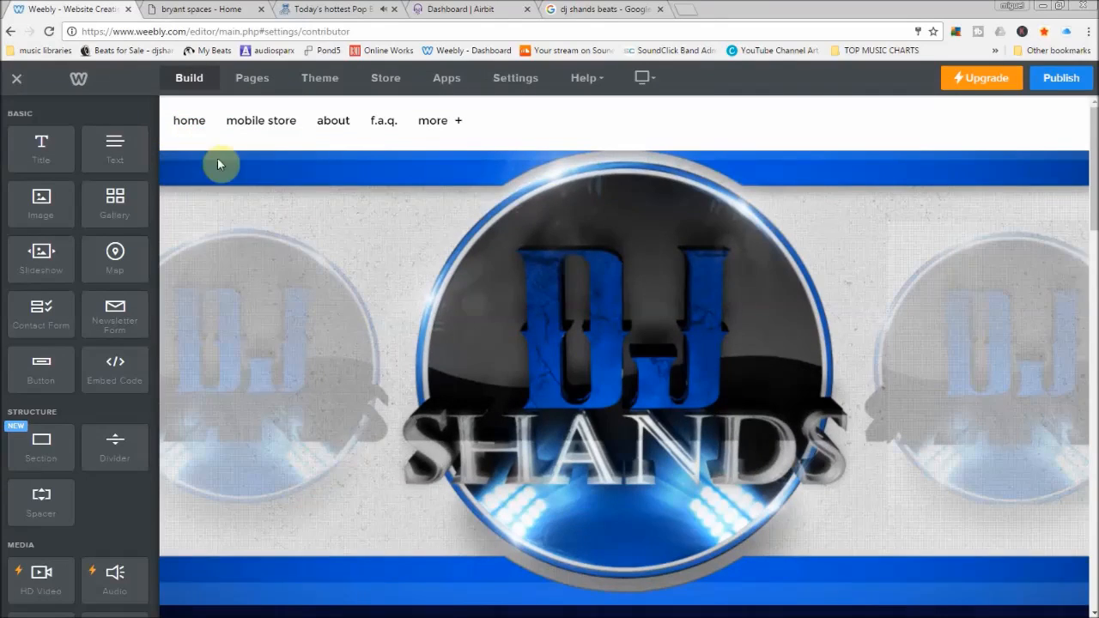
{"action": "scroll", "coordinate": [694, 395], "scroll_direction": "down", "scroll_amount": 4}
{"action": "scroll", "coordinate": [679, 382], "scroll_direction": "up", "scroll_amount": 4}
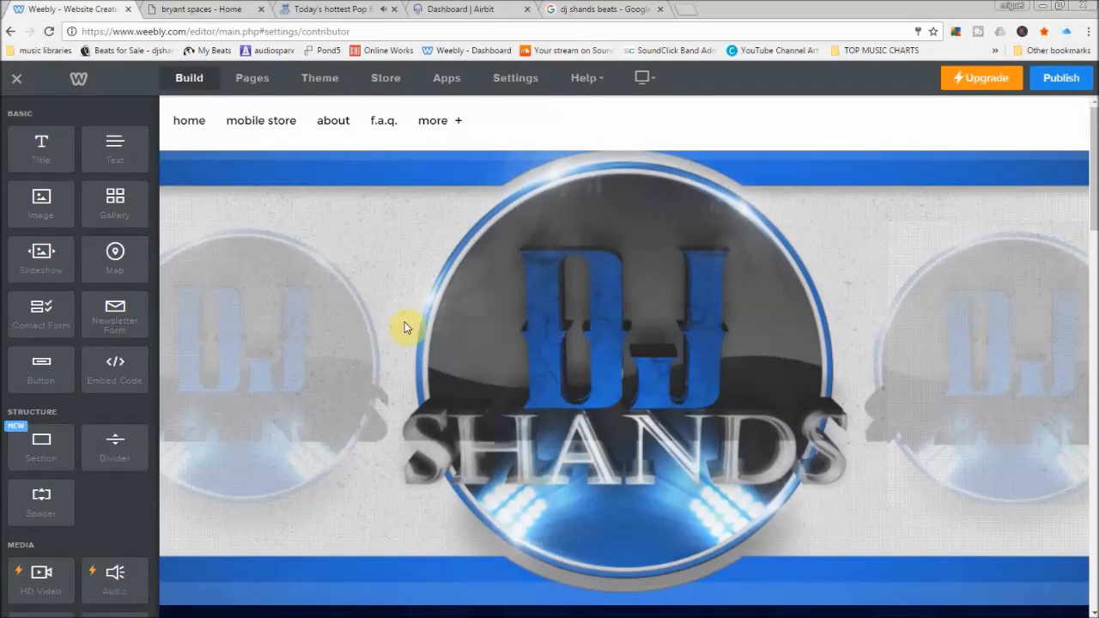
{"action": "scroll", "coordinate": [558, 188], "scroll_direction": "down", "scroll_amount": 3}
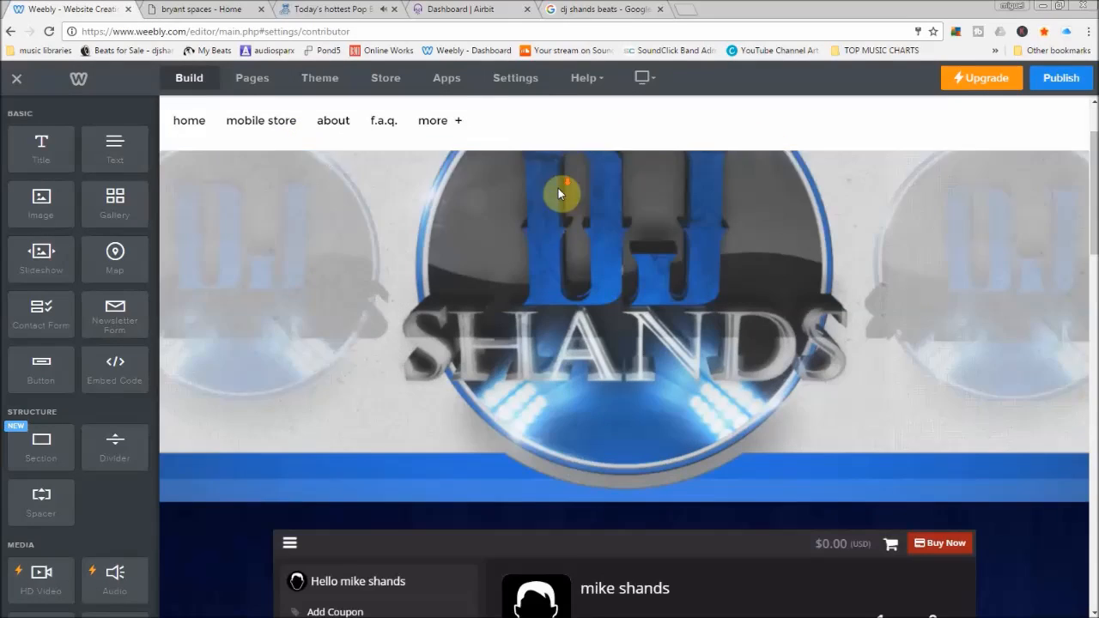
{"action": "scroll", "coordinate": [566, 345], "scroll_direction": "down", "scroll_amount": 8}
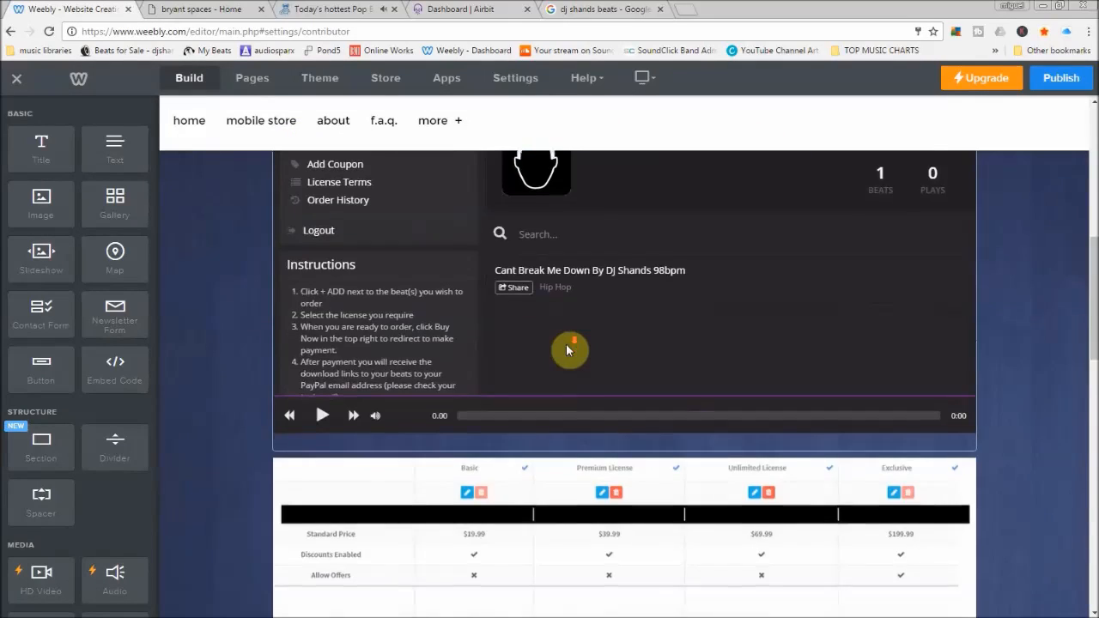
{"action": "scroll", "coordinate": [566, 343], "scroll_direction": "down", "scroll_amount": 2}
{"action": "scroll", "coordinate": [527, 245], "scroll_direction": "down", "scroll_amount": 3}
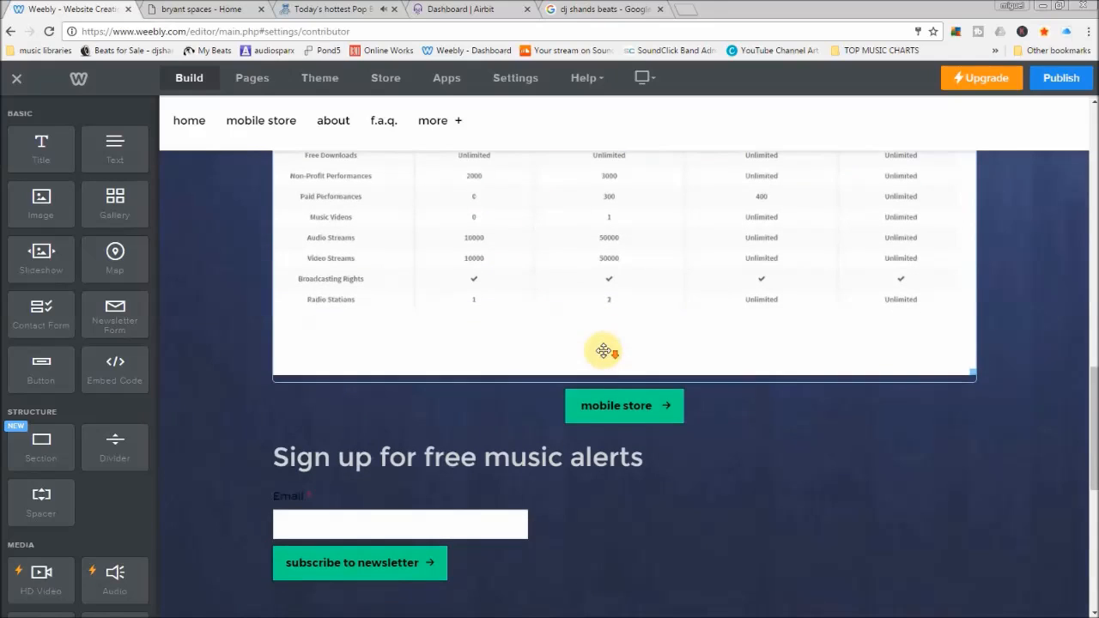
{"action": "scroll", "coordinate": [602, 434], "scroll_direction": "down", "scroll_amount": 2}
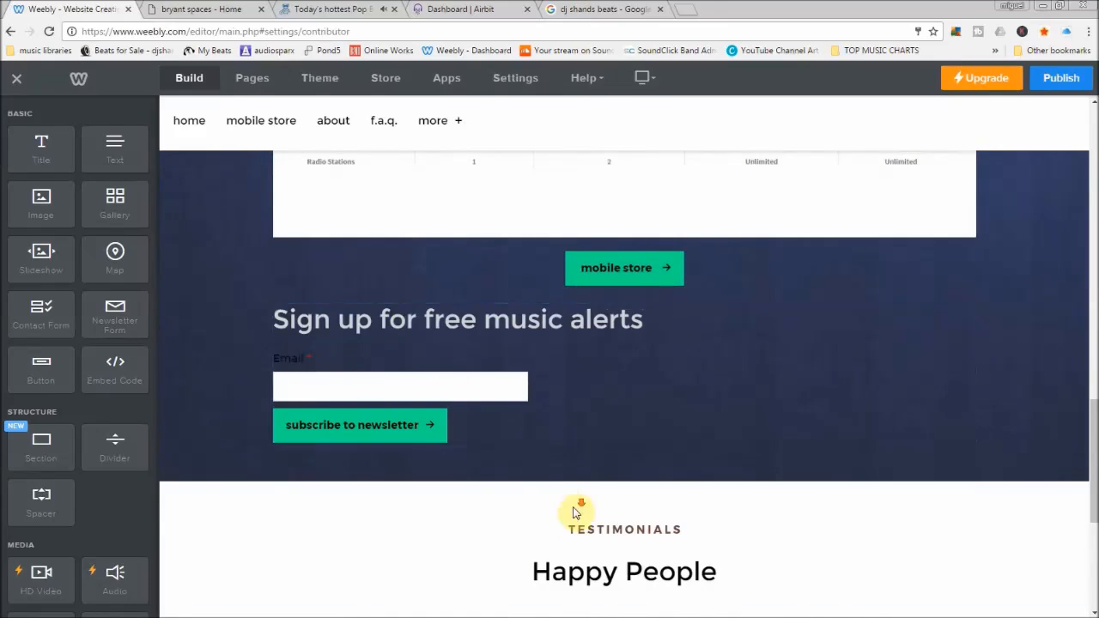
{"action": "scroll", "coordinate": [558, 449], "scroll_direction": "down", "scroll_amount": 2}
{"action": "scroll", "coordinate": [601, 447], "scroll_direction": "down", "scroll_amount": 1}
{"action": "scroll", "coordinate": [716, 520], "scroll_direction": "down", "scroll_amount": 2}
{"action": "scroll", "coordinate": [481, 419], "scroll_direction": "up", "scroll_amount": 10}
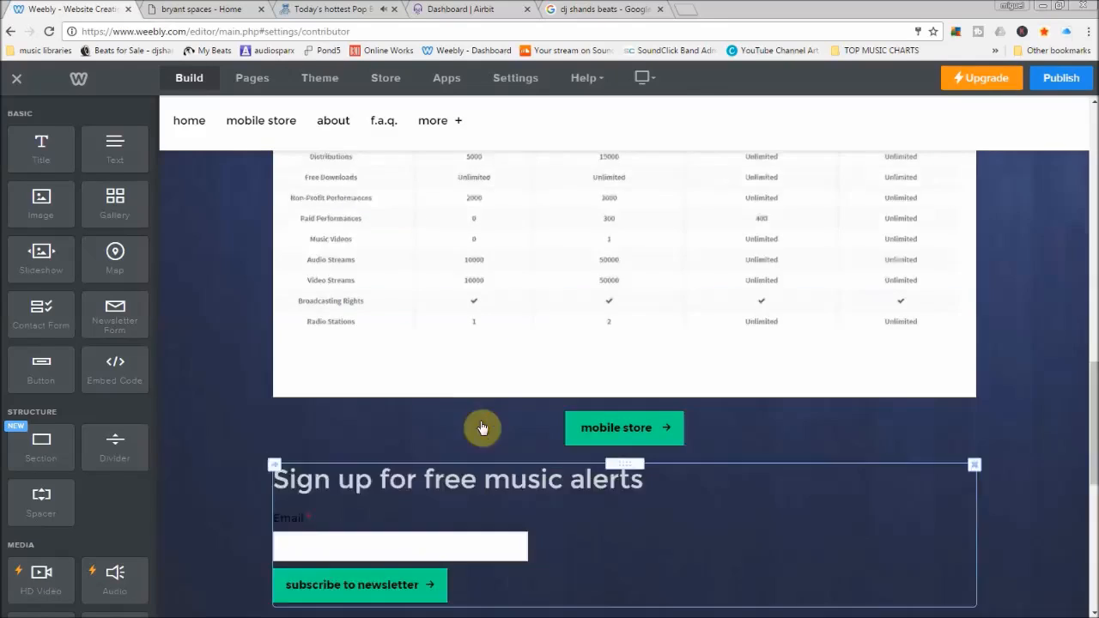
{"action": "scroll", "coordinate": [481, 421], "scroll_direction": "up", "scroll_amount": 4}
{"action": "scroll", "coordinate": [482, 425], "scroll_direction": "down", "scroll_amount": 9}
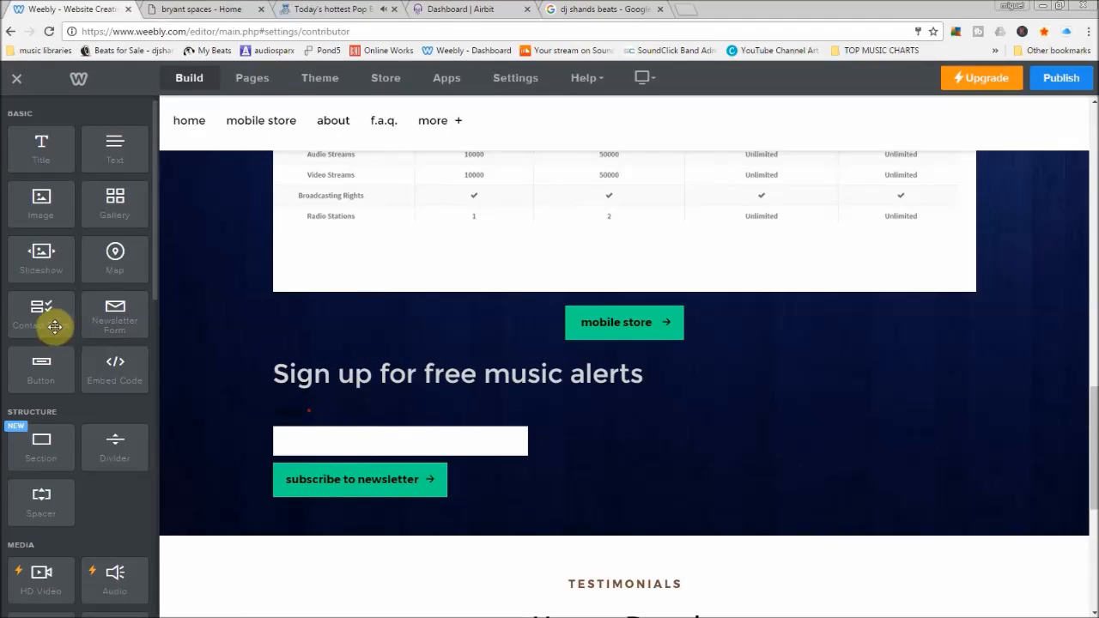
Add a button below the newsletter form on the home page and center it
{"action": "left_click_drag", "start_coordinate": [69, 365], "coordinate": [563, 510]}
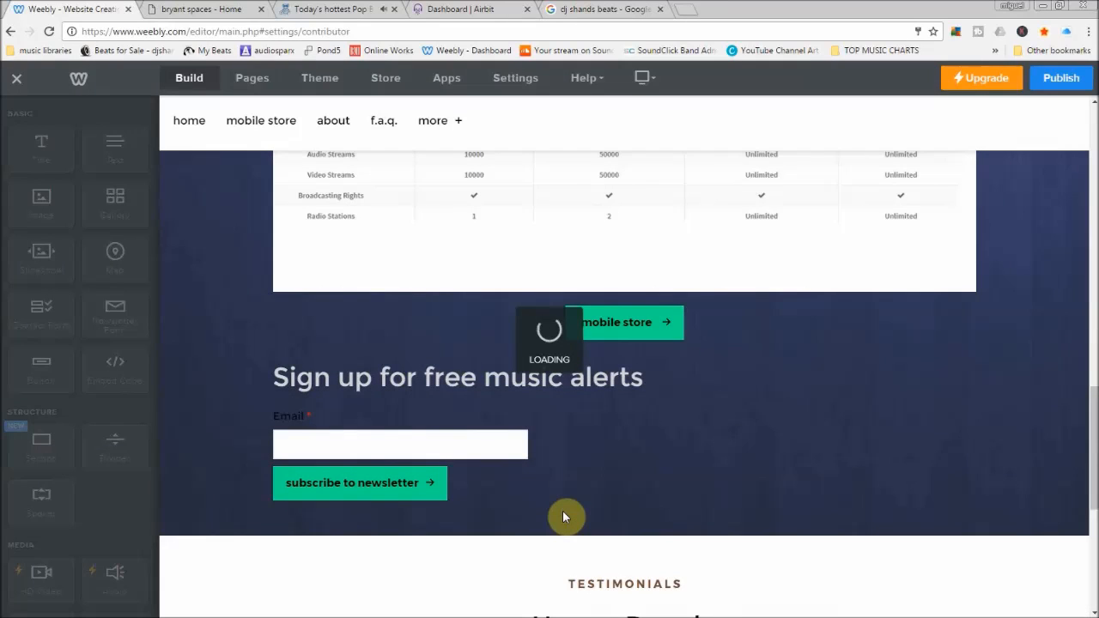
{"action": "scroll", "coordinate": [429, 464], "scroll_direction": "down", "scroll_amount": 2}
{"action": "left_click", "coordinate": [342, 400]}
{"action": "left_click", "coordinate": [681, 247]}
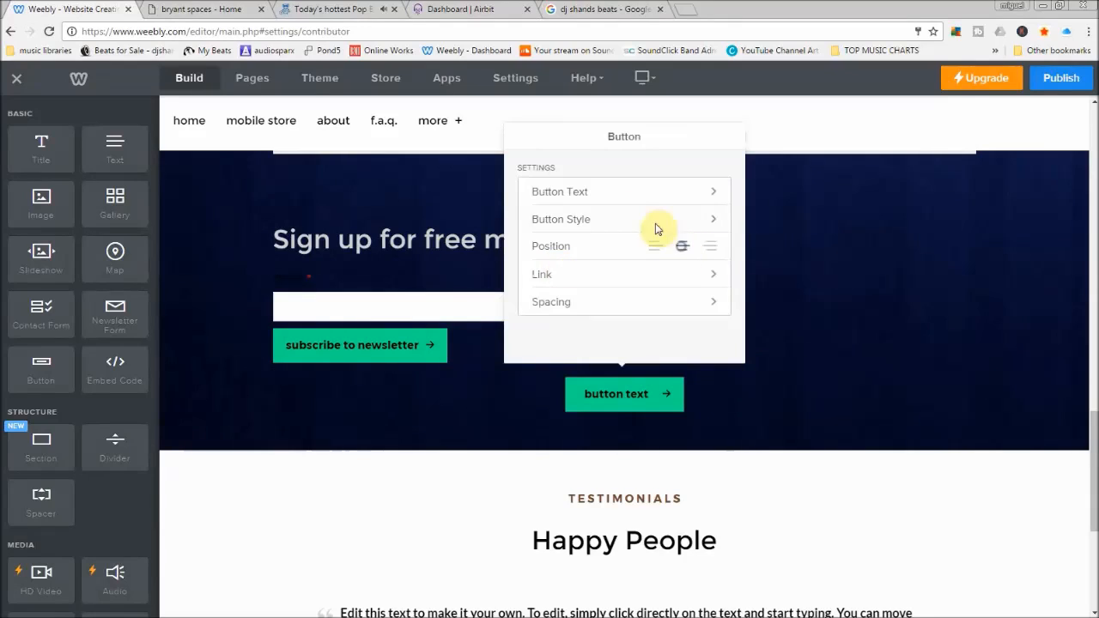
Set the new button's text to "F.A.Q." and link it to the F.A.Q. standard page
{"action": "left_click", "coordinate": [609, 194]}
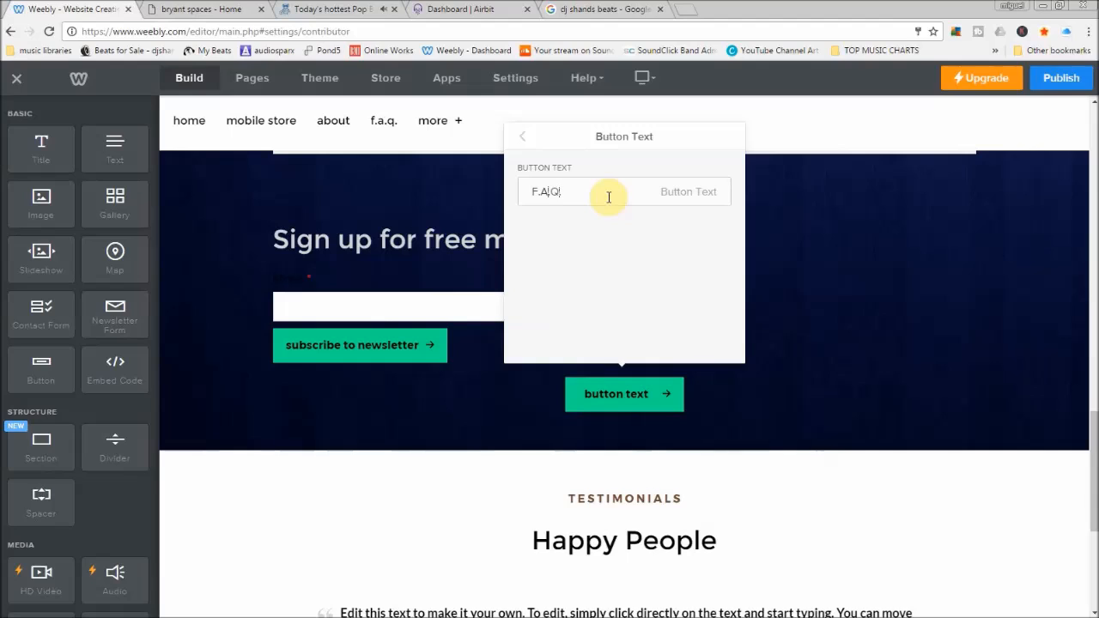
{"action": "left_click", "coordinate": [524, 140]}
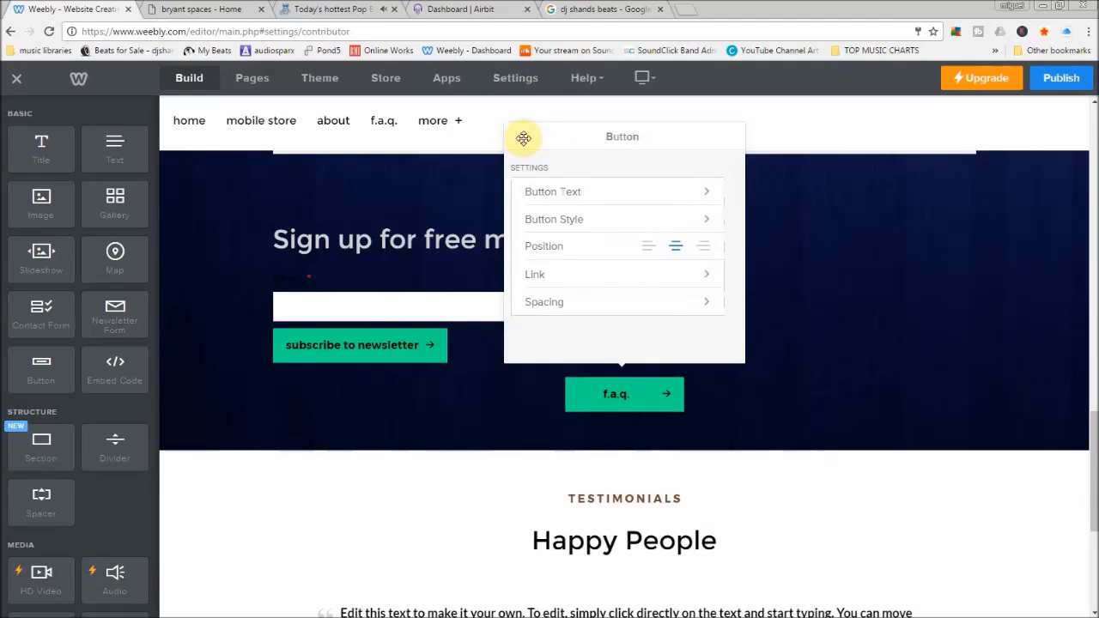
{"action": "left_click", "coordinate": [566, 276]}
{"action": "left_click", "coordinate": [562, 190]}
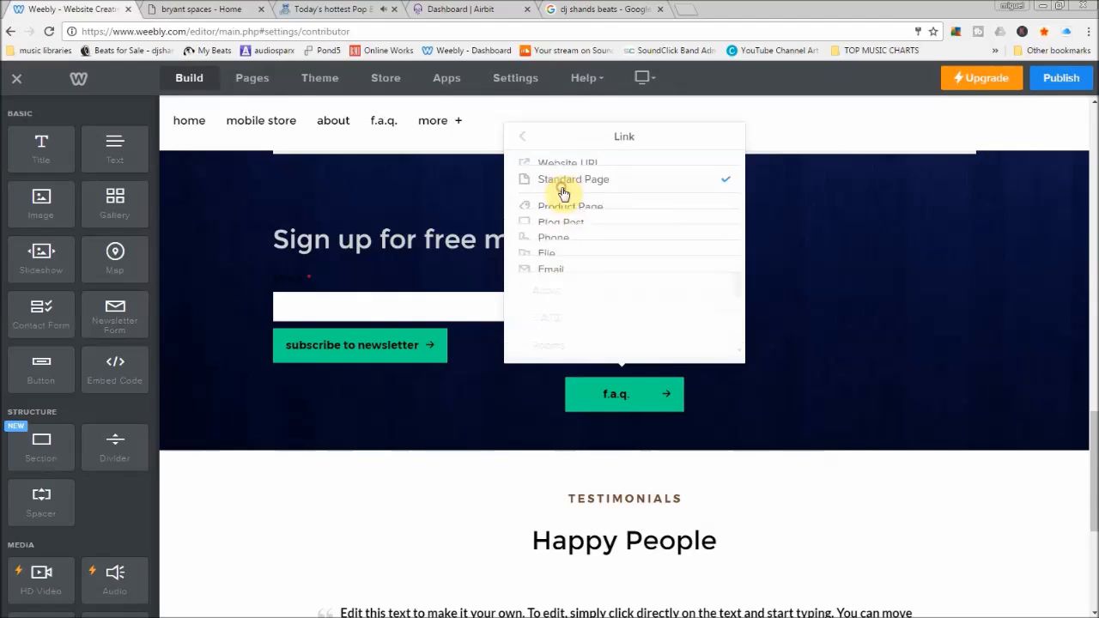
{"action": "left_click", "coordinate": [582, 318]}
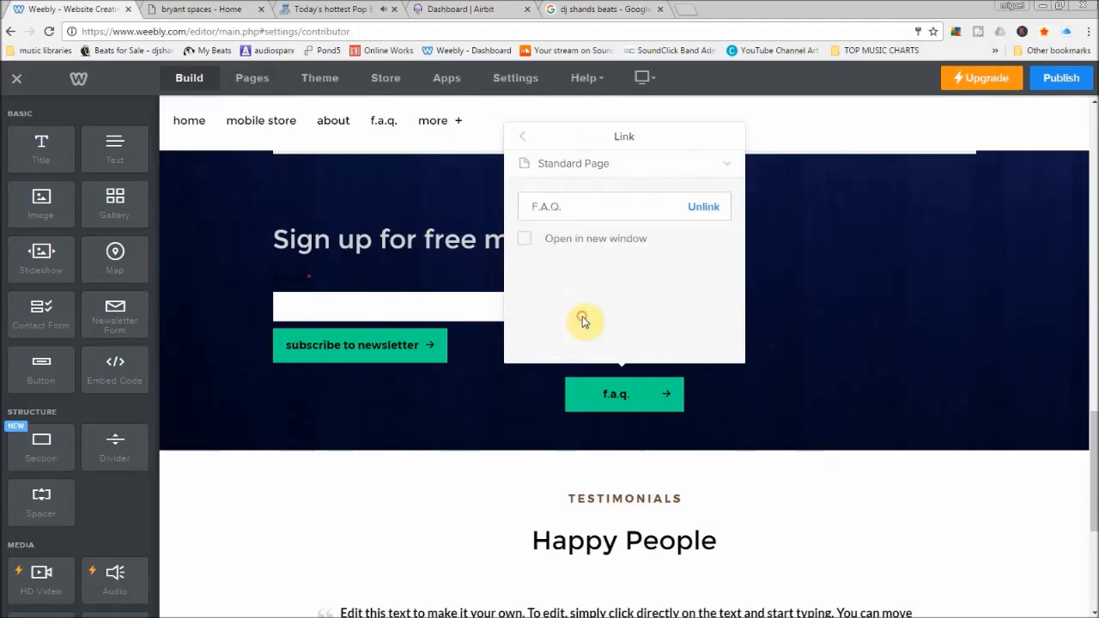
Make the F.A.Q. button's link open in a new window and close the button's link settings
{"action": "left_click", "coordinate": [565, 243]}
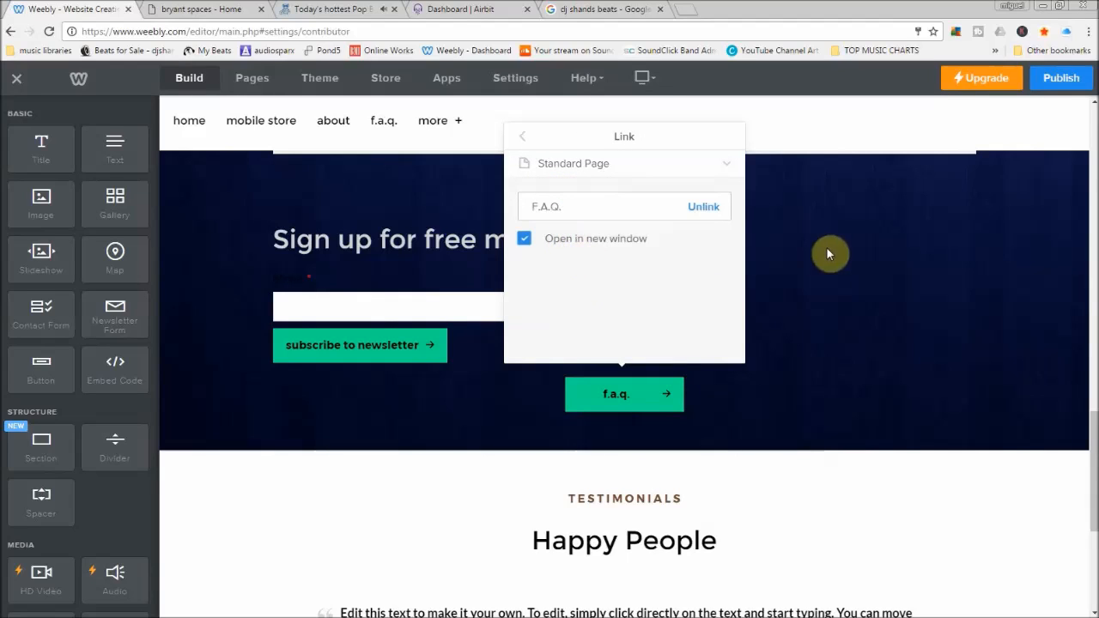
{"action": "left_click", "coordinate": [520, 141]}
{"action": "left_click", "coordinate": [897, 366]}
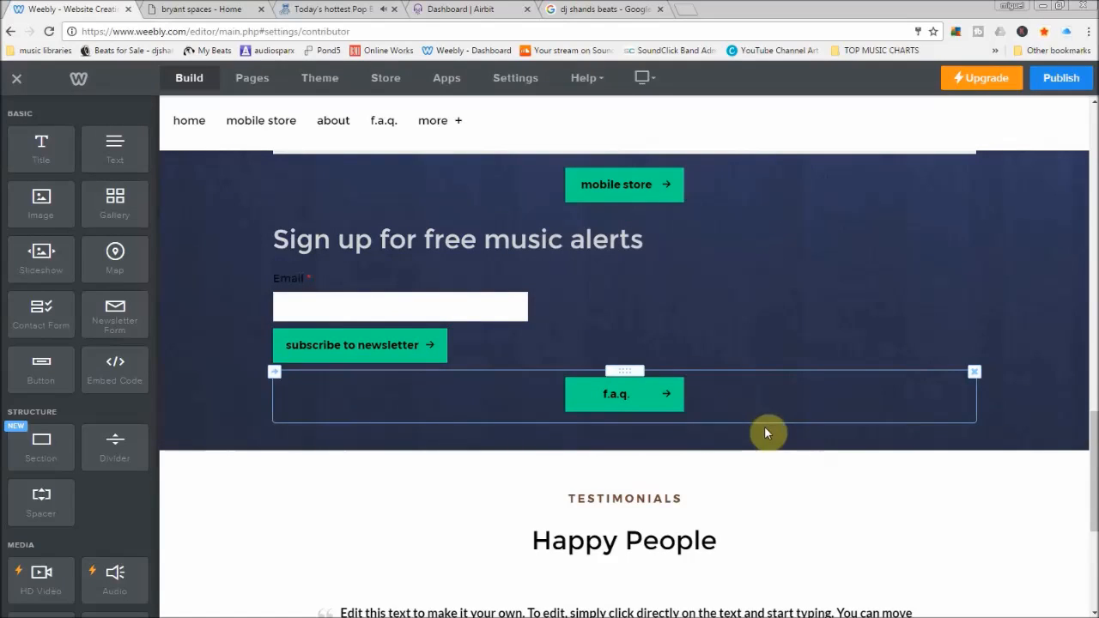
Add a social icons element directly below the F.A.Q. button on the home page and center it
{"action": "scroll", "coordinate": [694, 452], "scroll_direction": "down", "scroll_amount": 3}
{"action": "scroll", "coordinate": [291, 440], "scroll_direction": "up", "scroll_amount": 2}
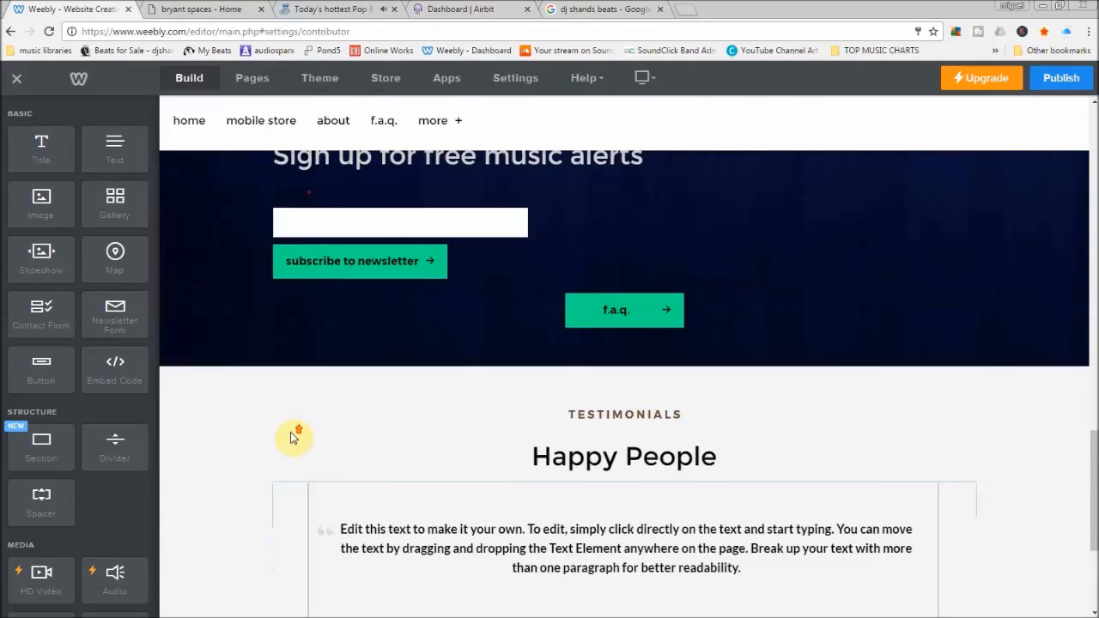
{"action": "scroll", "coordinate": [110, 432], "scroll_direction": "down", "scroll_amount": 8}
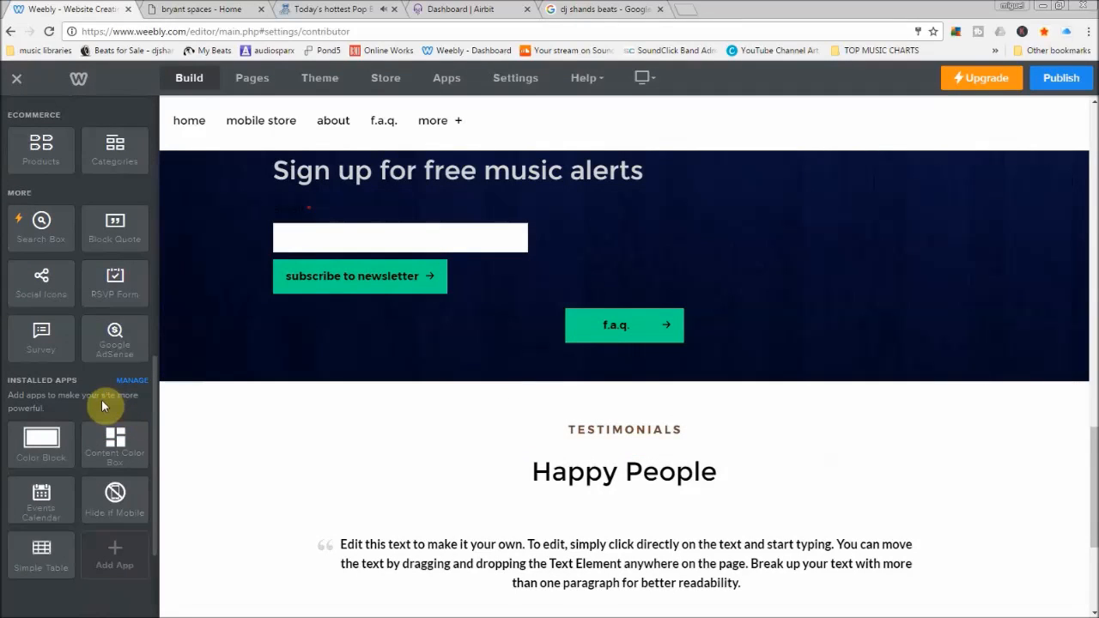
{"action": "scroll", "coordinate": [70, 290], "scroll_direction": "up", "scroll_amount": 8}
{"action": "scroll", "coordinate": [71, 292], "scroll_direction": "down", "scroll_amount": 8}
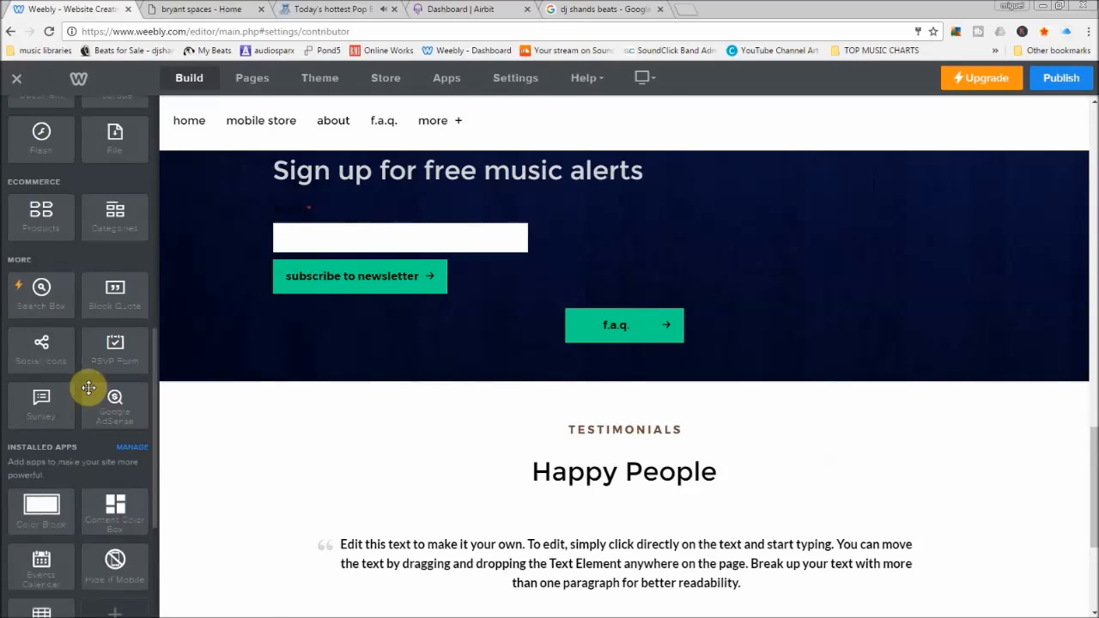
{"action": "left_click_drag", "start_coordinate": [44, 342], "coordinate": [476, 206]}
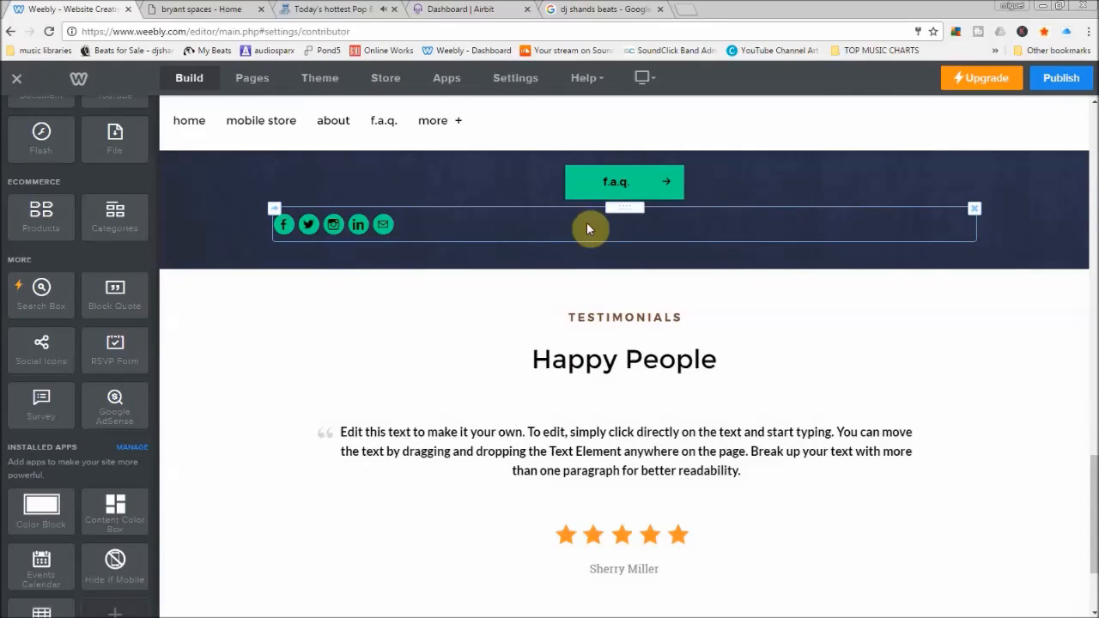
{"action": "left_click", "coordinate": [437, 229]}
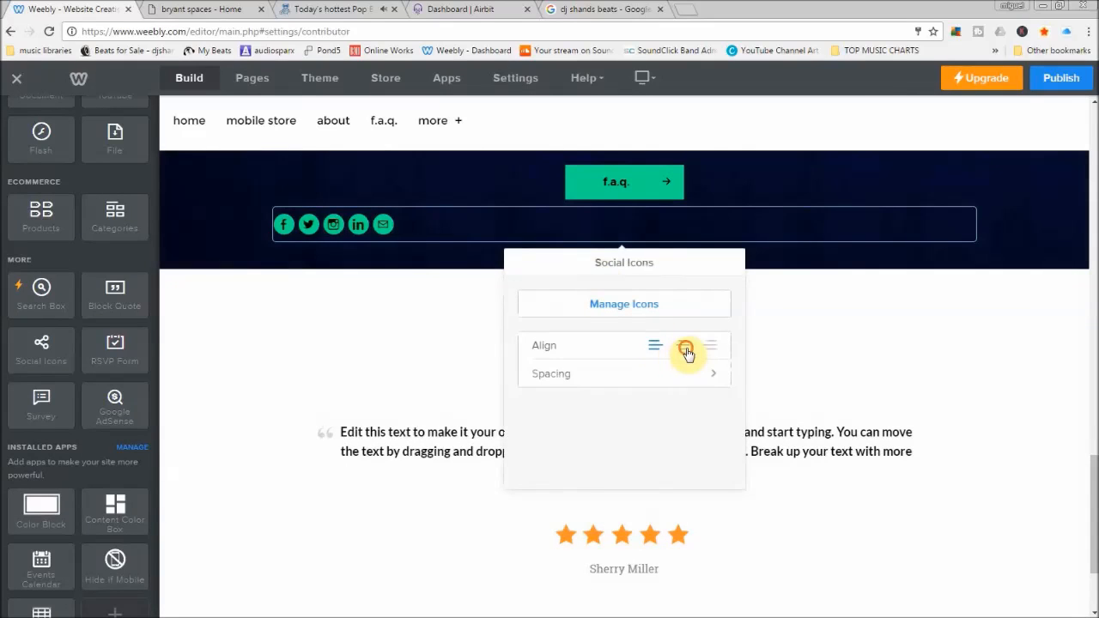
{"action": "left_click", "coordinate": [685, 347]}
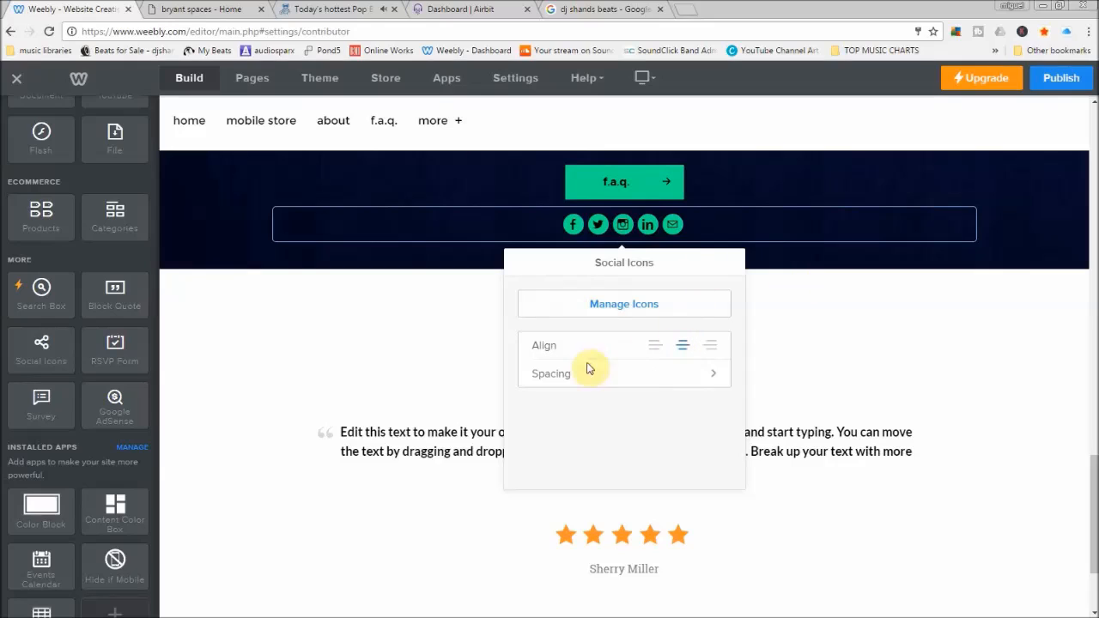
Set the Facebook icon's username to facebook.com/djshandsmusic, keeping the icon shown, and close the icon settings
{"action": "left_click", "coordinate": [604, 311]}
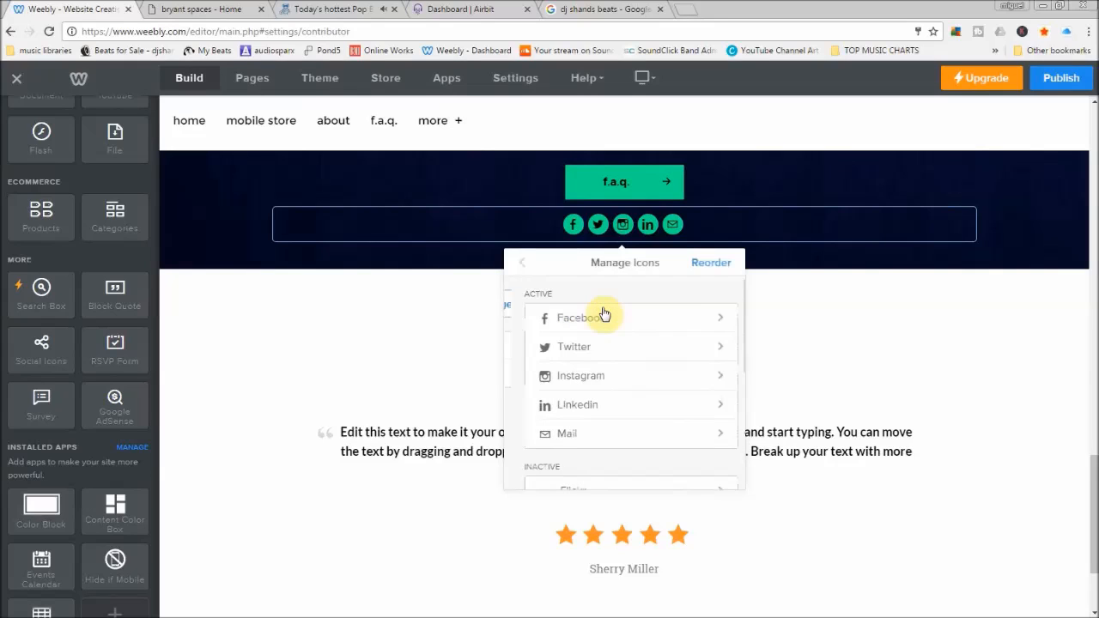
{"action": "left_click", "coordinate": [605, 316]}
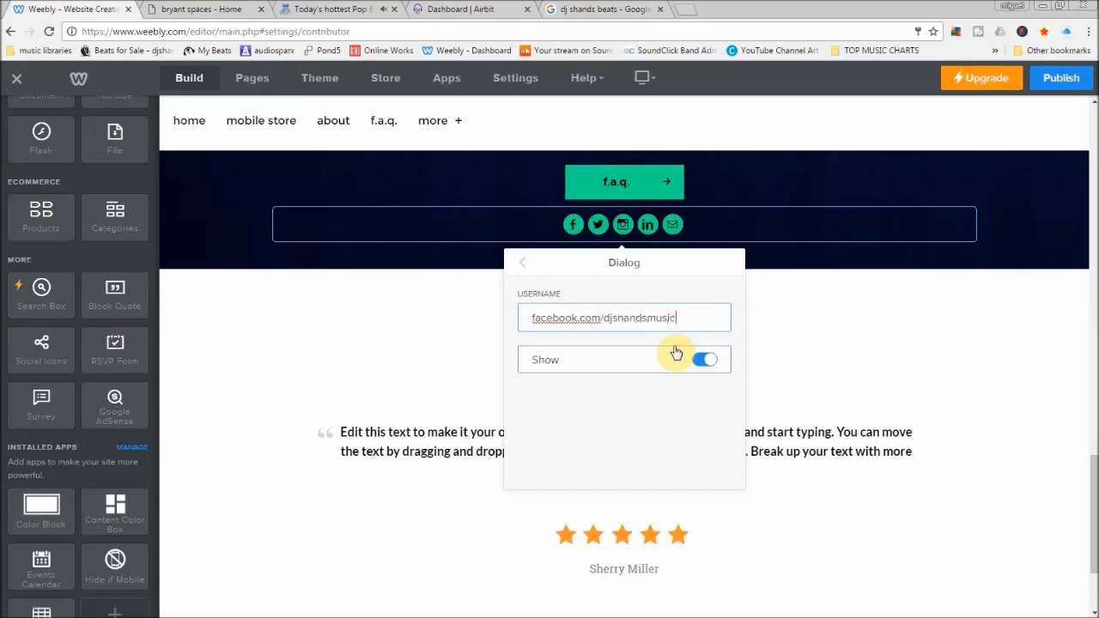
{"action": "left_click", "coordinate": [445, 286]}
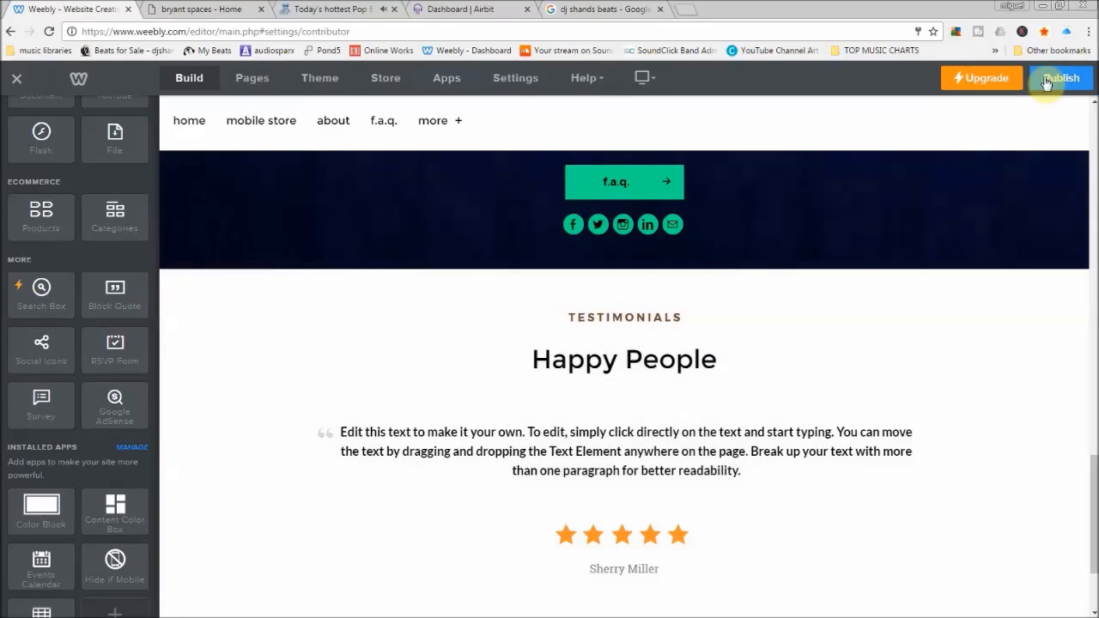
Publish the website and open the published home page at the social icons below the F.A.Q. button
{"action": "left_click", "coordinate": [1046, 78]}
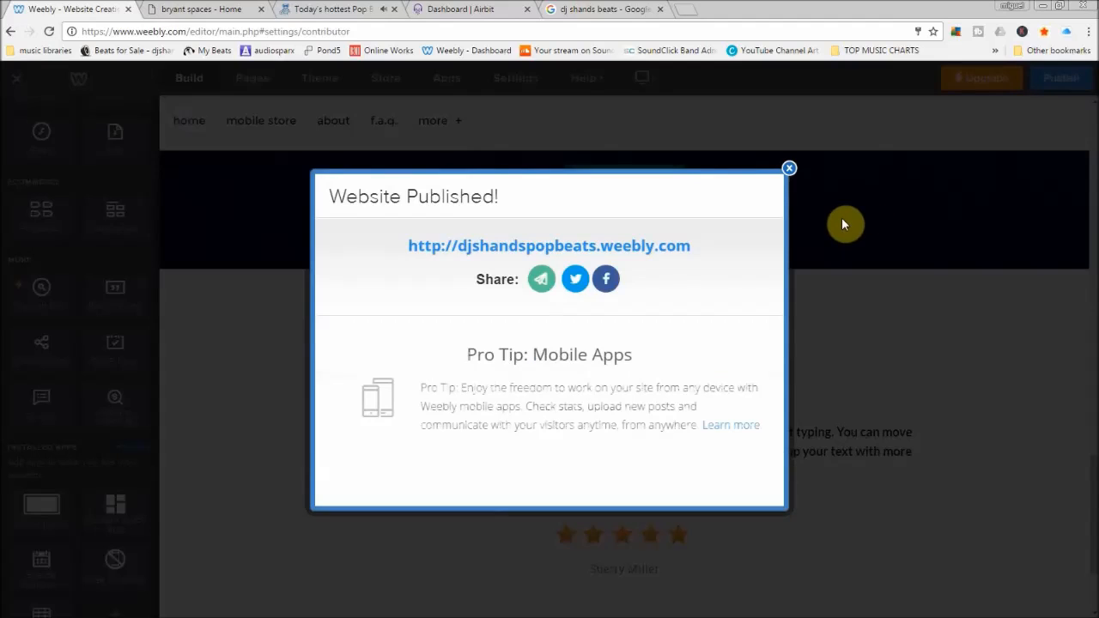
{"action": "left_click", "coordinate": [689, 249]}
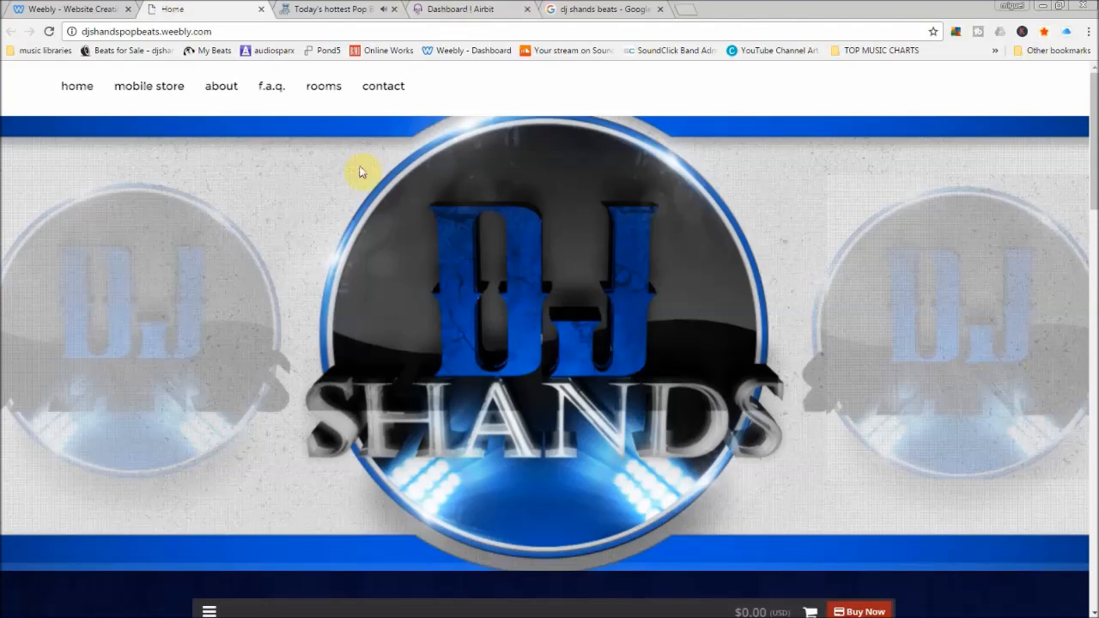
{"action": "scroll", "coordinate": [626, 307], "scroll_direction": "down", "scroll_amount": 10}
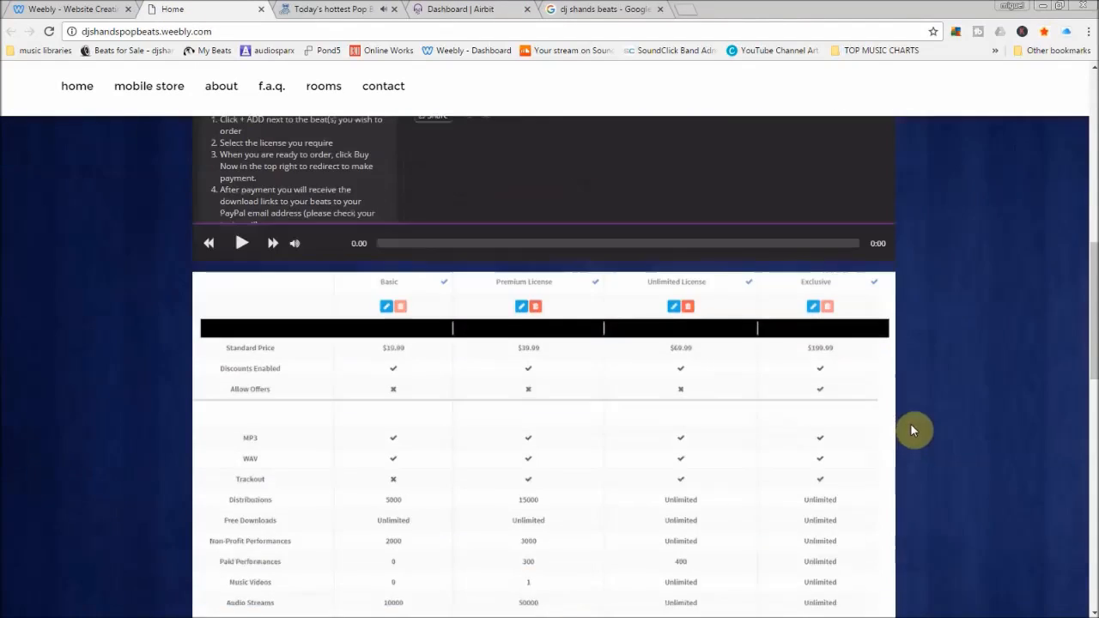
{"action": "scroll", "coordinate": [912, 429], "scroll_direction": "down", "scroll_amount": 10}
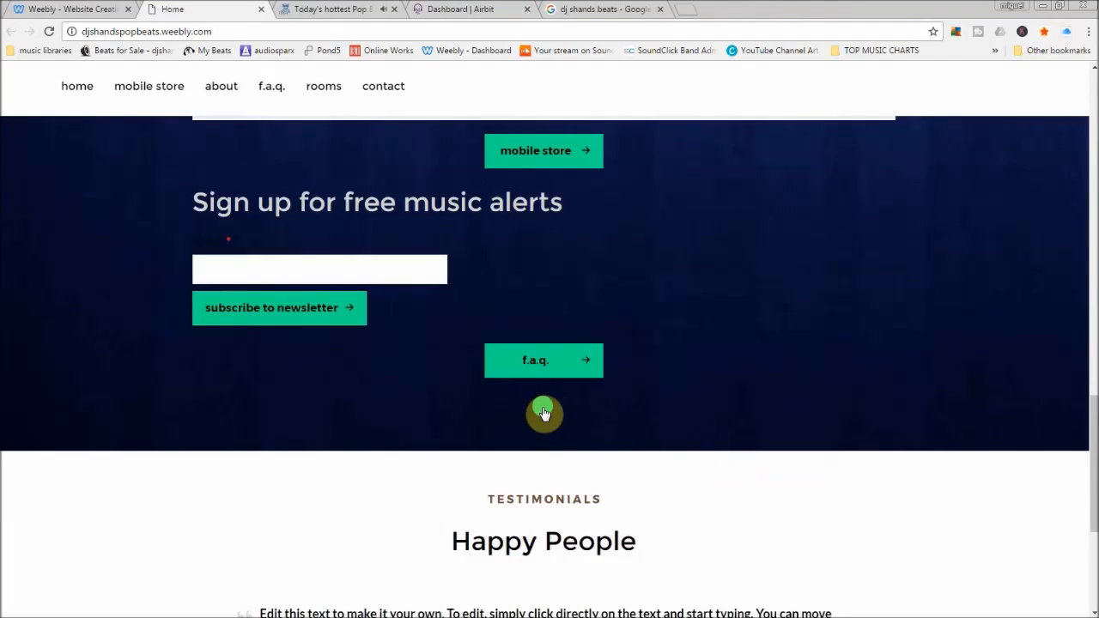
Test the published page's Facebook icon, look through the linked Facebook page down to its posts and close it
{"action": "left_click", "coordinate": [543, 413]}
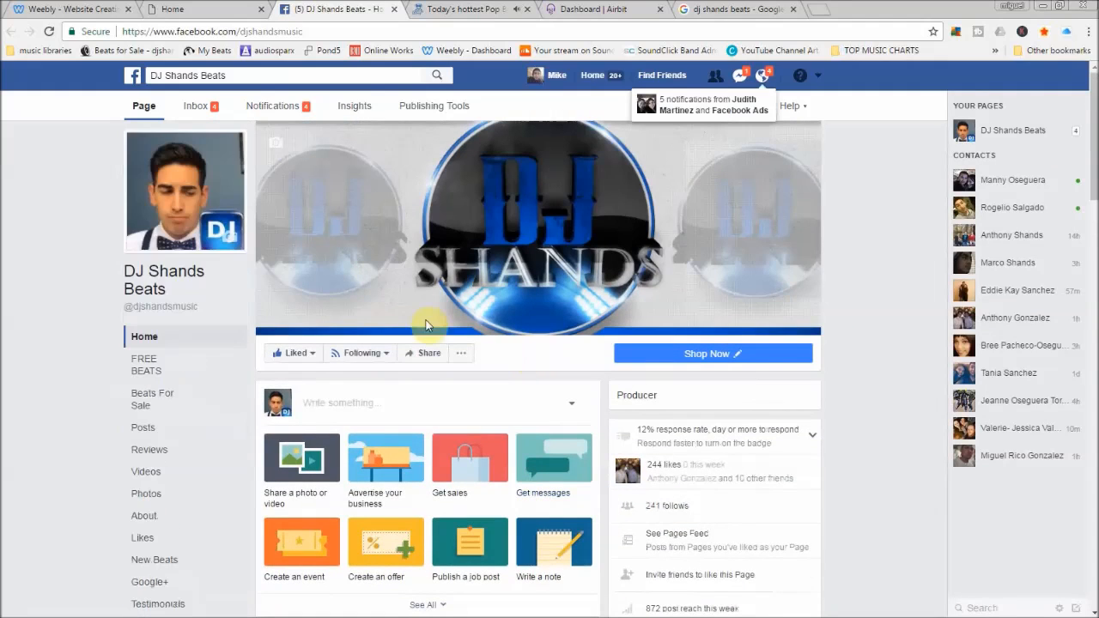
{"action": "scroll", "coordinate": [898, 500], "scroll_direction": "down", "scroll_amount": 3}
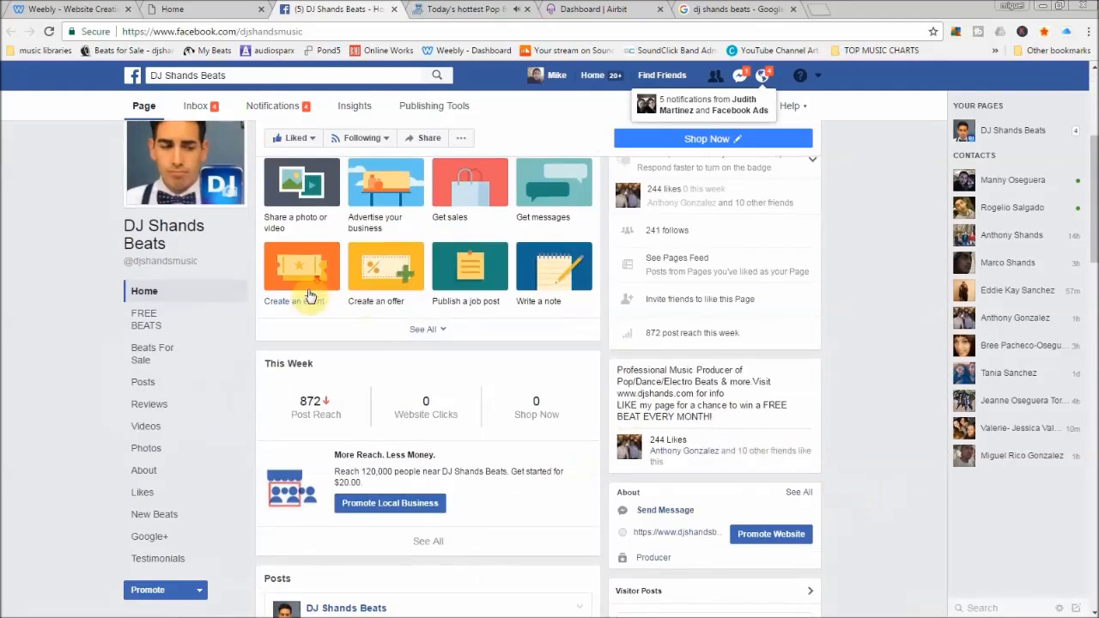
{"action": "scroll", "coordinate": [309, 297], "scroll_direction": "down", "scroll_amount": 3}
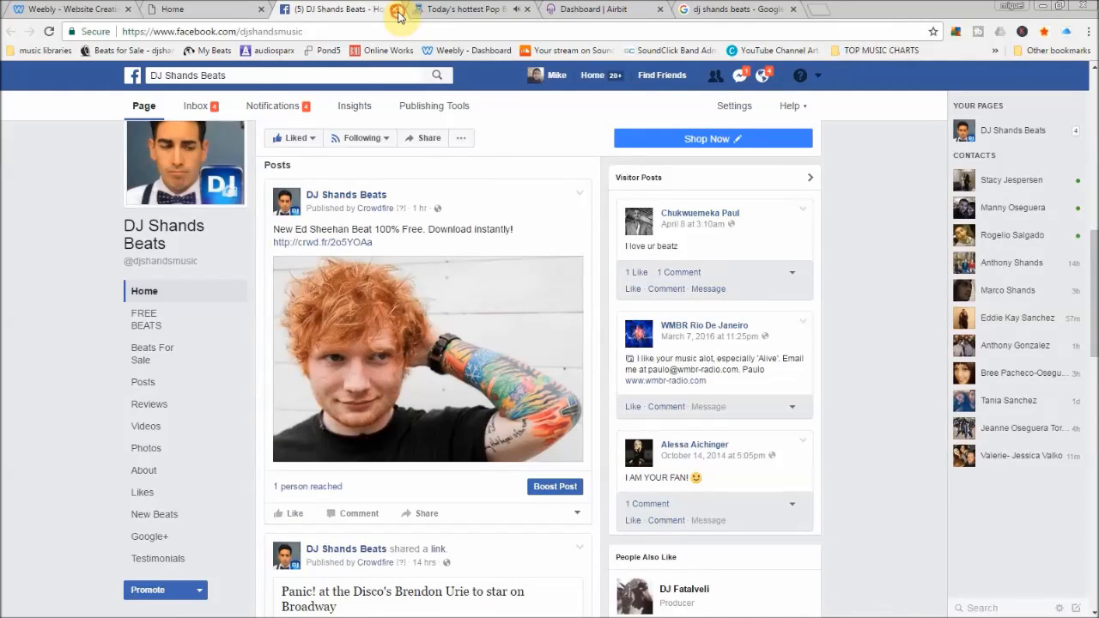
{"action": "left_click", "coordinate": [396, 11]}
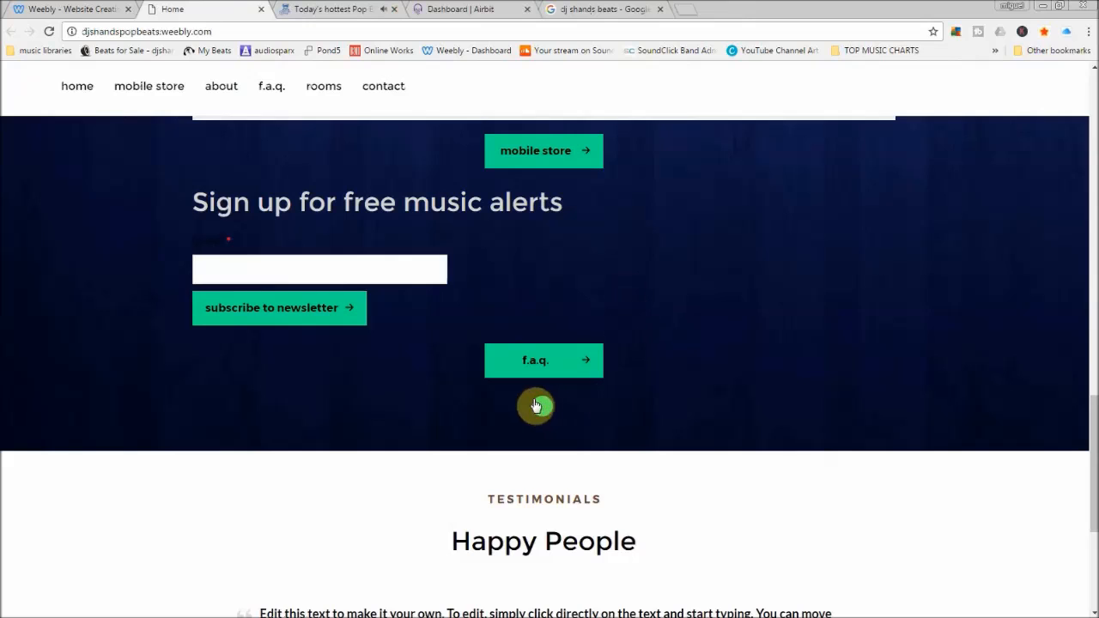
Examine the published home page from the beat store and license table down to the newsletter form and Facebook icon
{"action": "scroll", "coordinate": [380, 358], "scroll_direction": "up", "scroll_amount": 4}
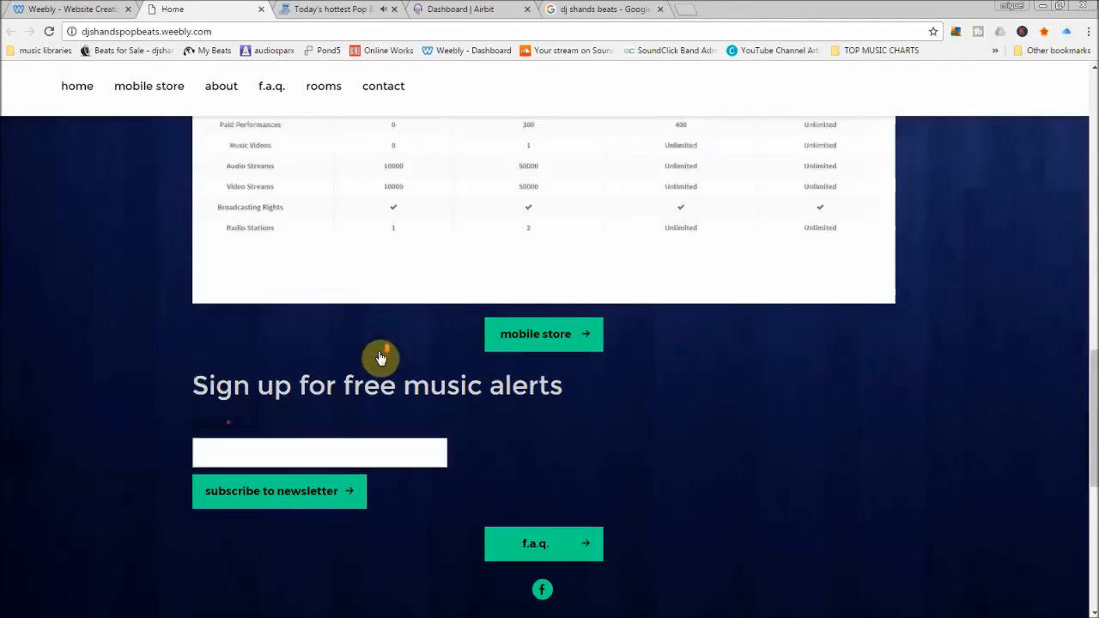
{"action": "scroll", "coordinate": [393, 362], "scroll_direction": "down", "scroll_amount": 3}
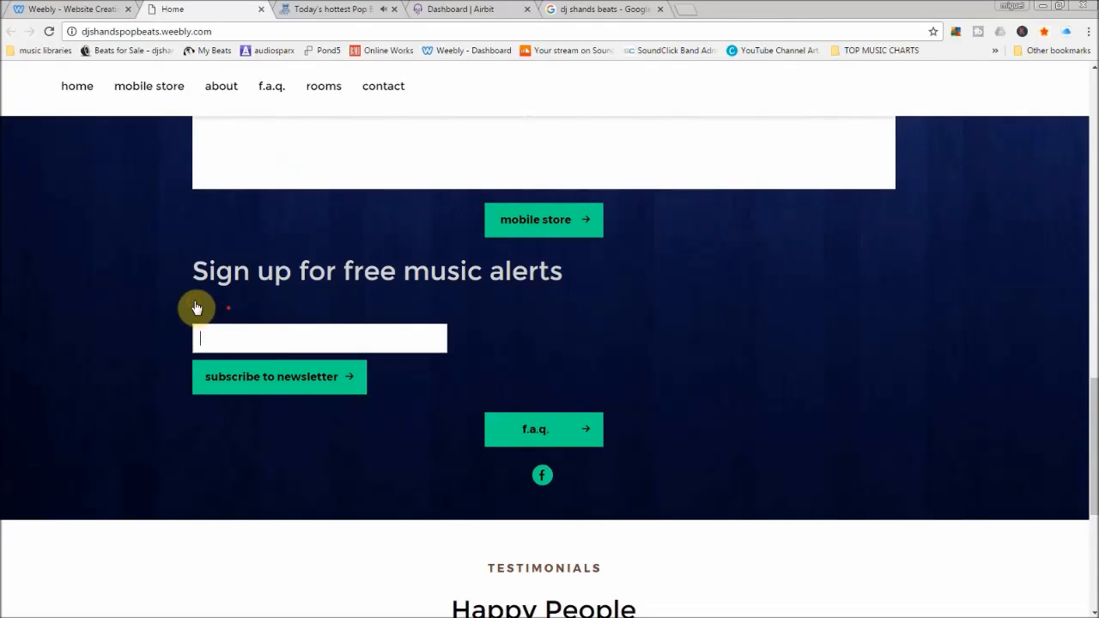
{"action": "scroll", "coordinate": [599, 350], "scroll_direction": "down", "scroll_amount": 4}
{"action": "scroll", "coordinate": [658, 404], "scroll_direction": "up", "scroll_amount": 10}
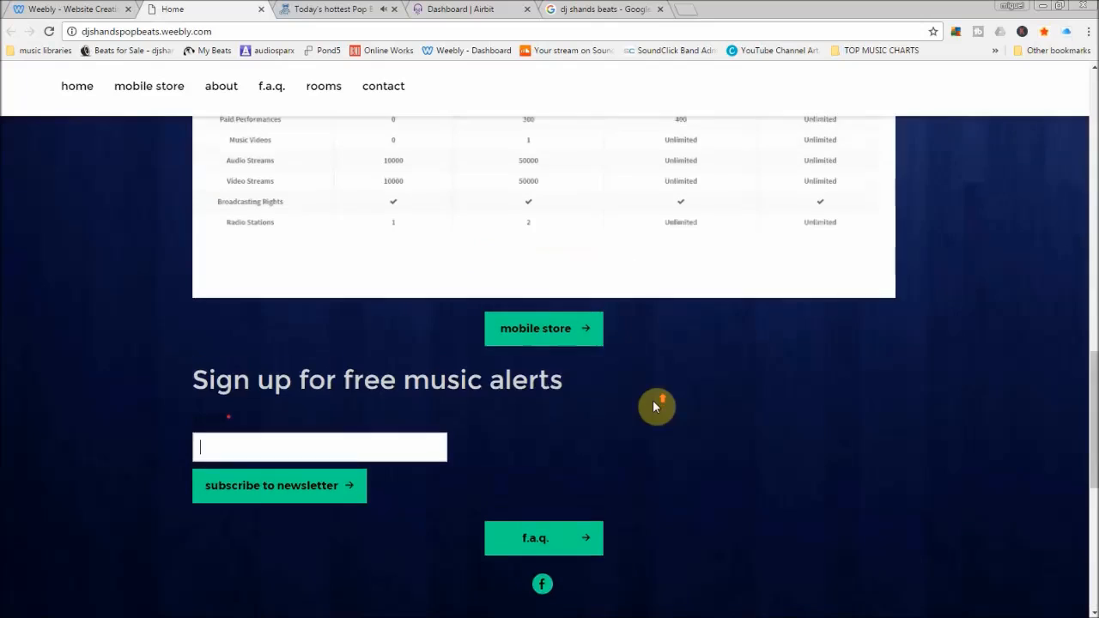
{"action": "scroll", "coordinate": [652, 404], "scroll_direction": "up", "scroll_amount": 6}
{"action": "scroll", "coordinate": [652, 404], "scroll_direction": "down", "scroll_amount": 12}
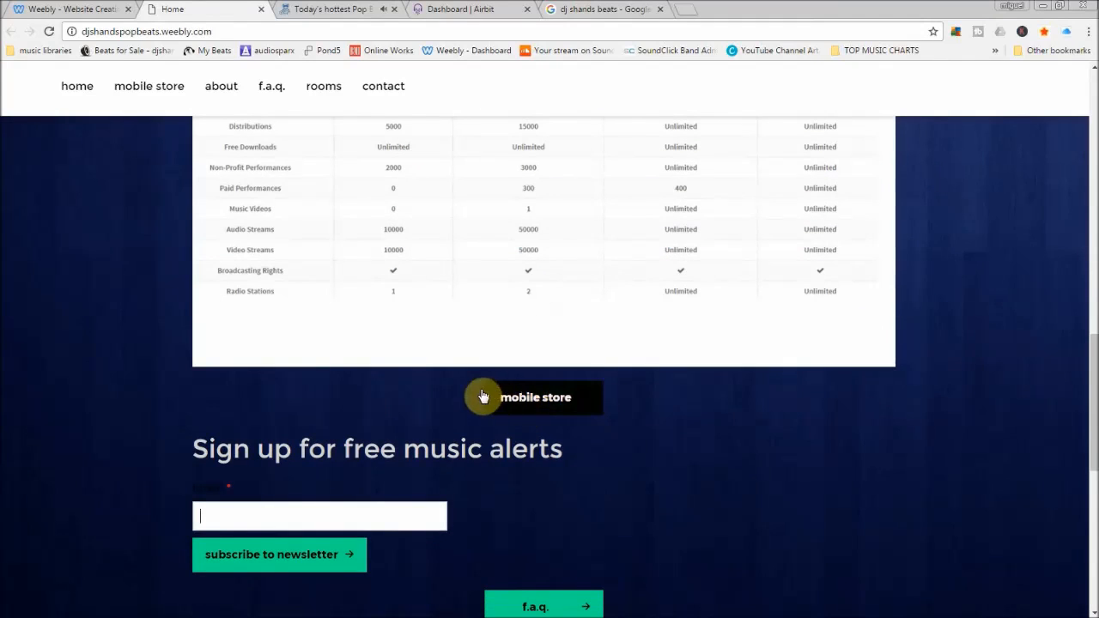
{"action": "scroll", "coordinate": [326, 292], "scroll_direction": "up", "scroll_amount": 10}
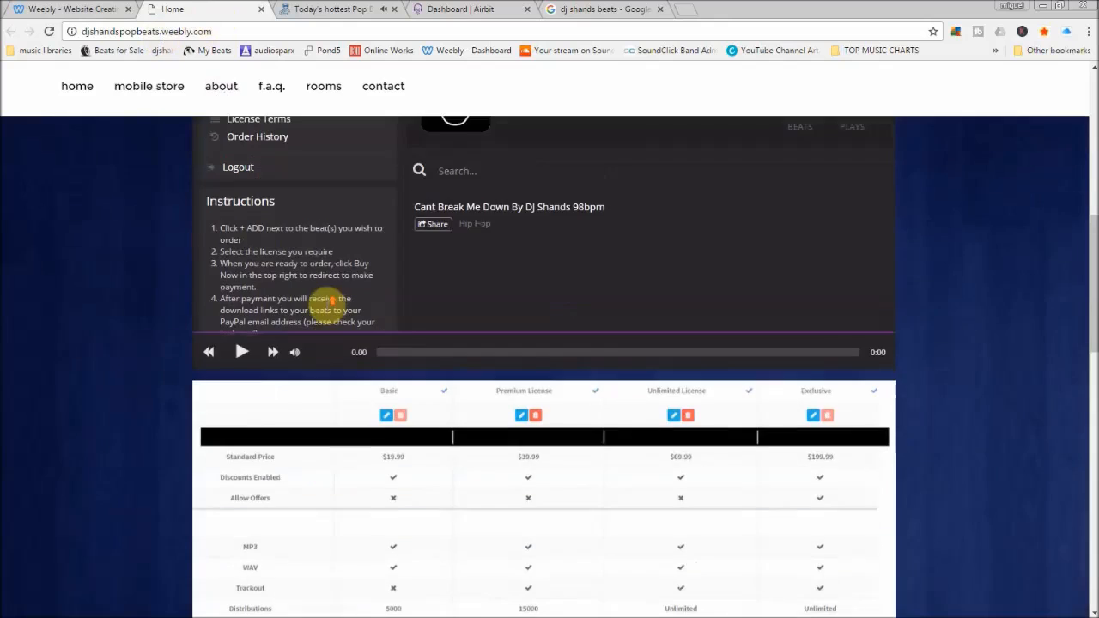
Switch to the djshandsbeats.com site and examine its floating social share buttons beside the license table
{"action": "left_click", "coordinate": [324, 9]}
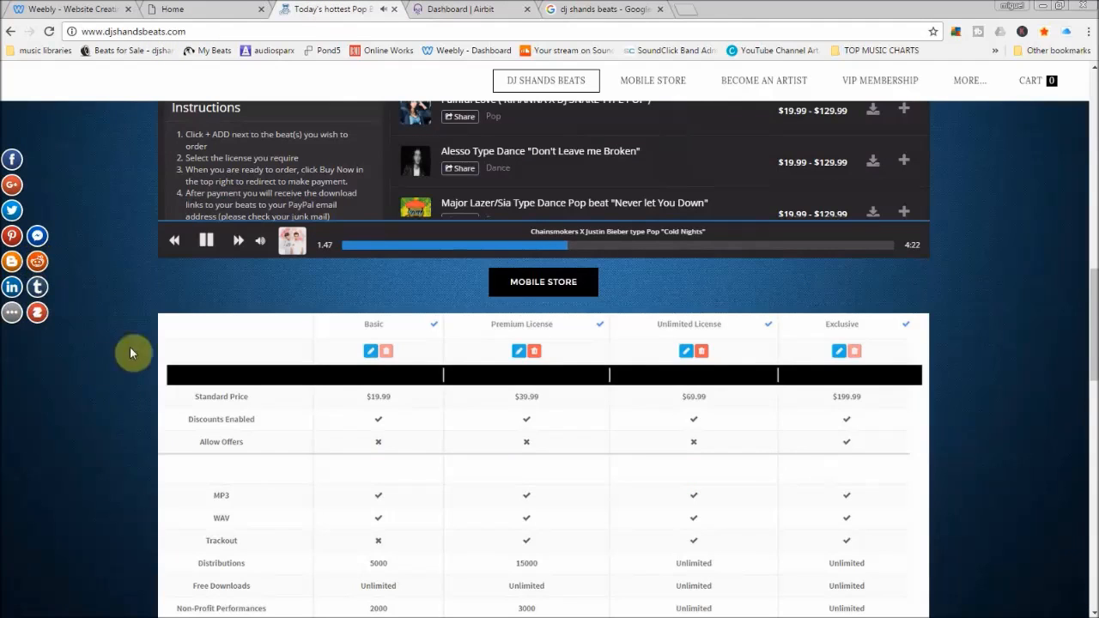
{"action": "scroll", "coordinate": [100, 358], "scroll_direction": "down", "scroll_amount": 4}
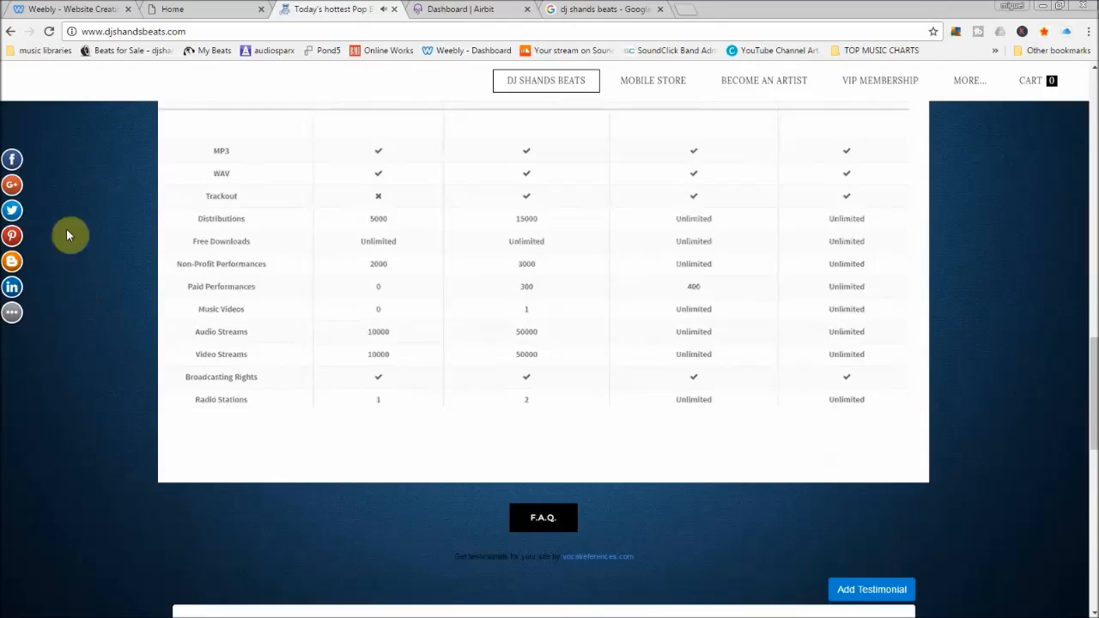
{"action": "scroll", "coordinate": [75, 391], "scroll_direction": "up", "scroll_amount": 3}
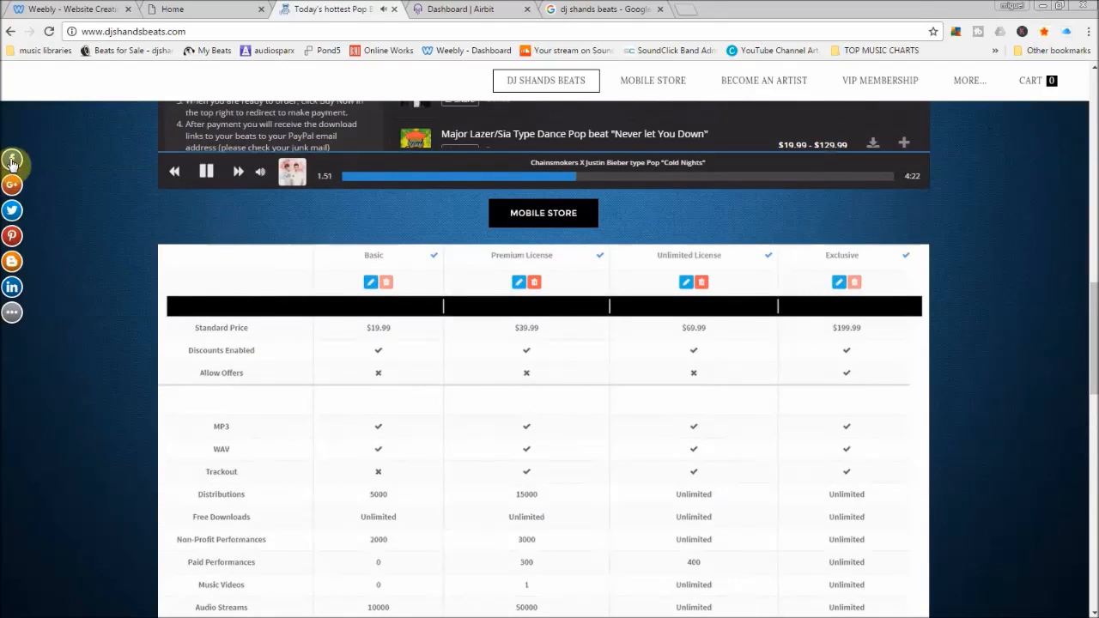
Try the floating Facebook share button, inspect the share window's post preview and close it without posting
{"action": "left_click", "coordinate": [12, 163]}
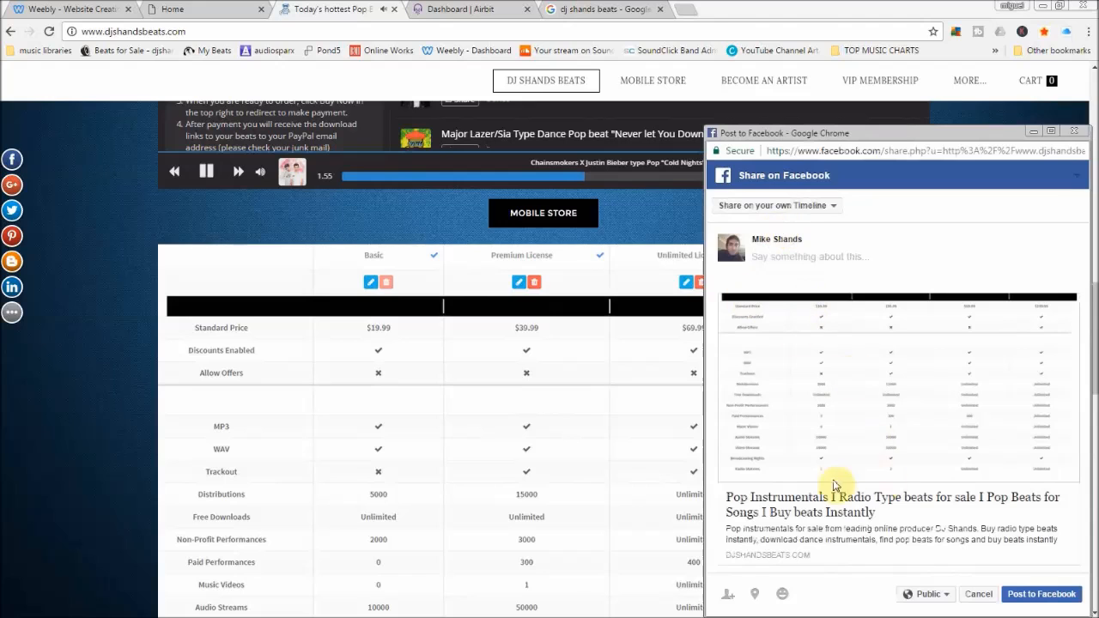
{"action": "left_click_drag", "start_coordinate": [891, 140], "coordinate": [670, 120]}
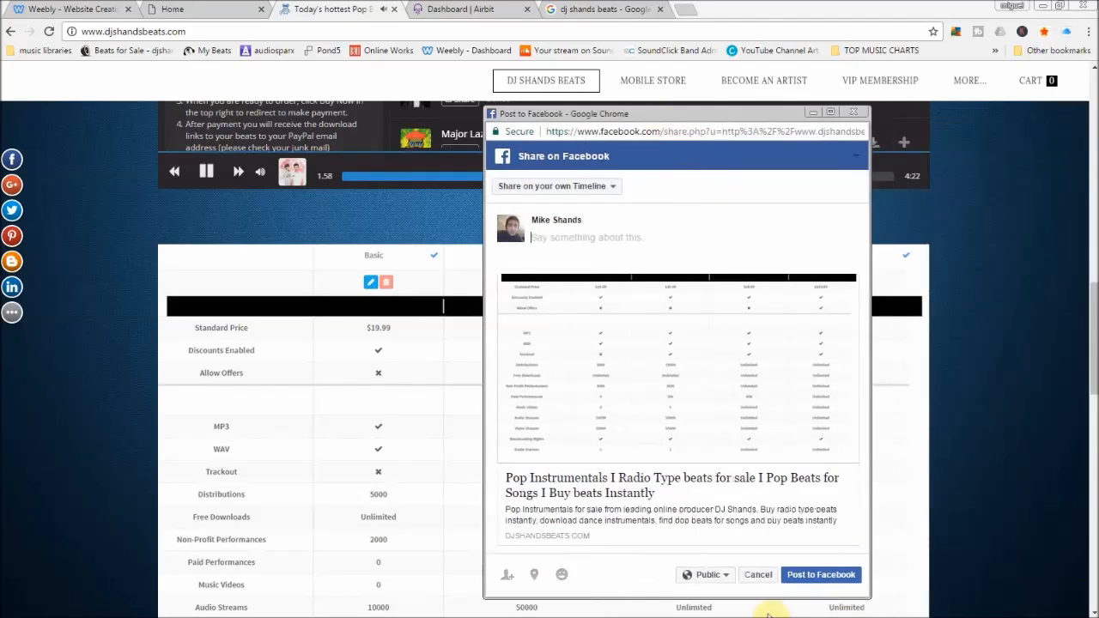
{"action": "left_click", "coordinate": [856, 113]}
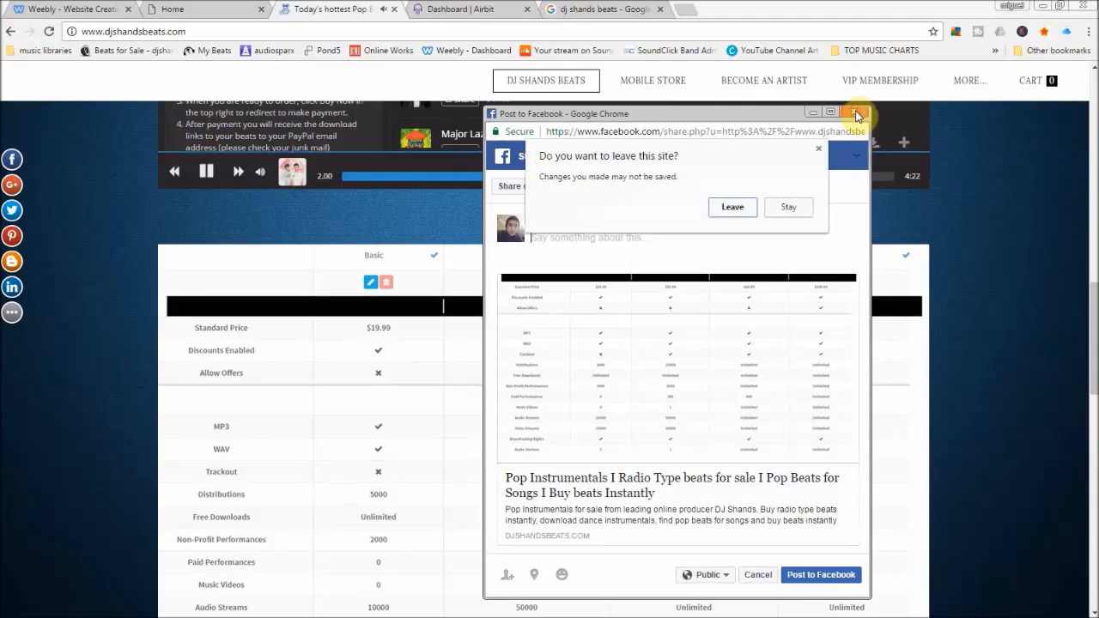
{"action": "left_click", "coordinate": [731, 208]}
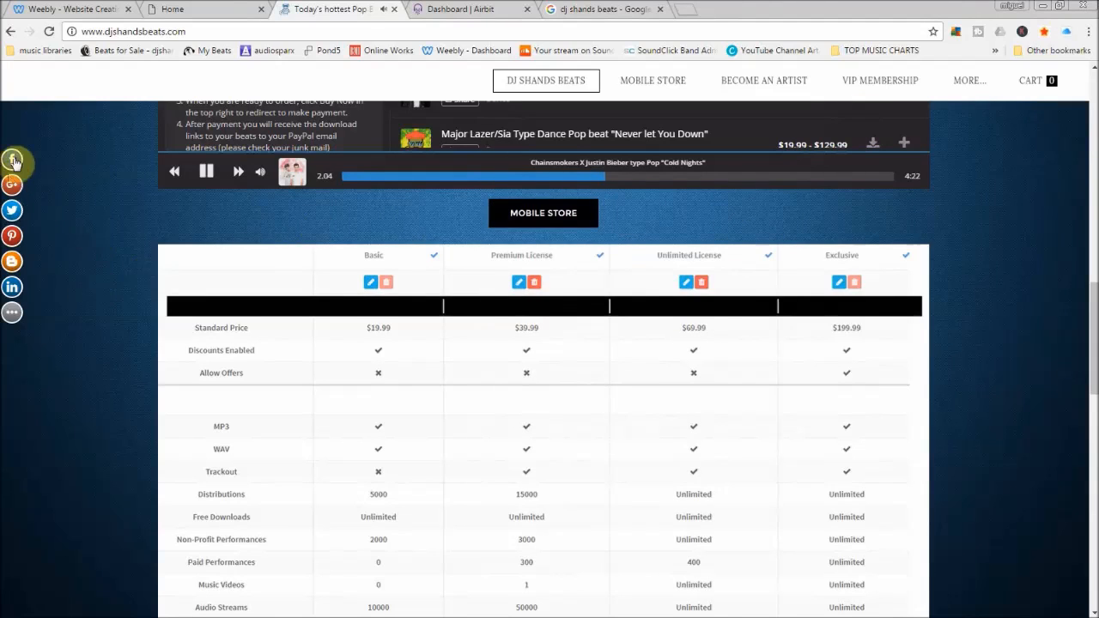
Return to the Weebly editor, dismissing the publishing dialog, and search the App Center for "zotabox"
{"action": "left_click", "coordinate": [207, 9]}
{"action": "left_click", "coordinate": [74, 9]}
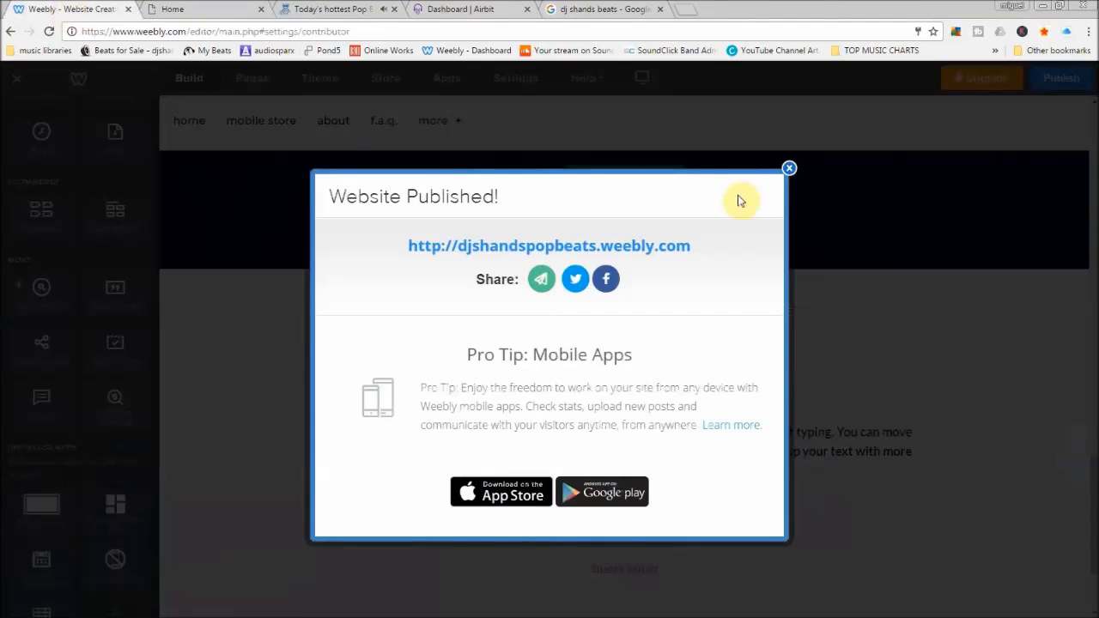
{"action": "left_click", "coordinate": [787, 169]}
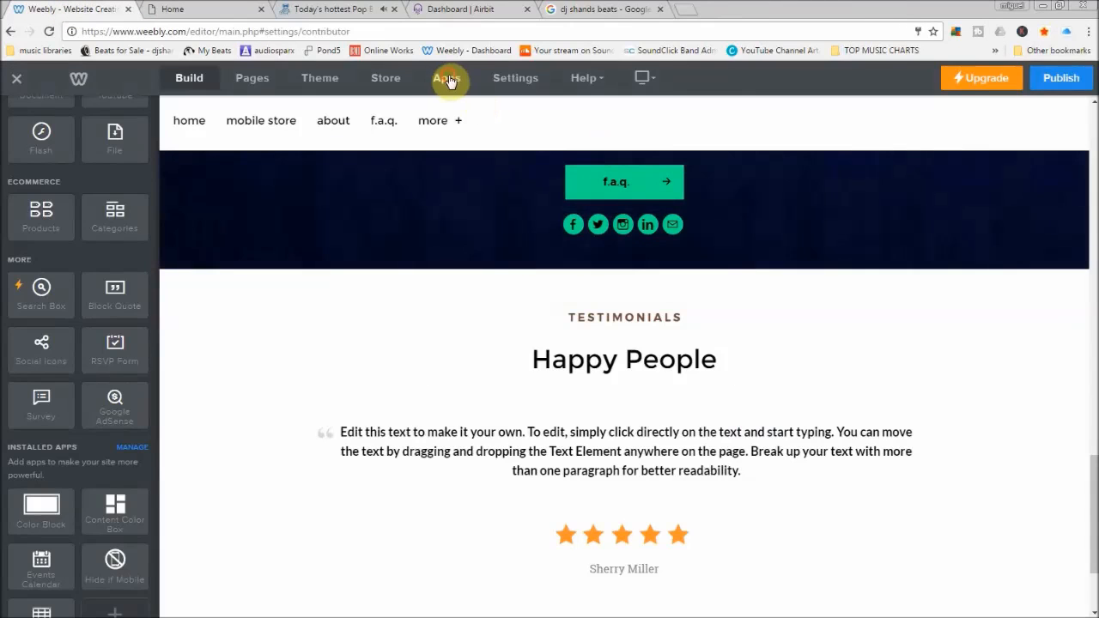
{"action": "left_click", "coordinate": [447, 78]}
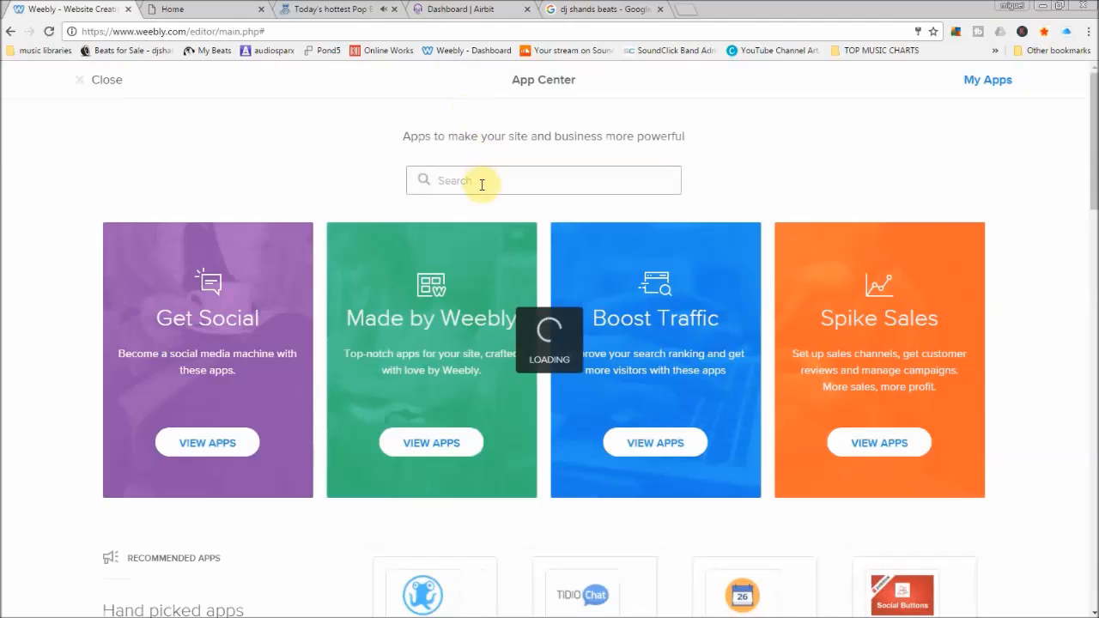
{"action": "left_click", "coordinate": [474, 180]}
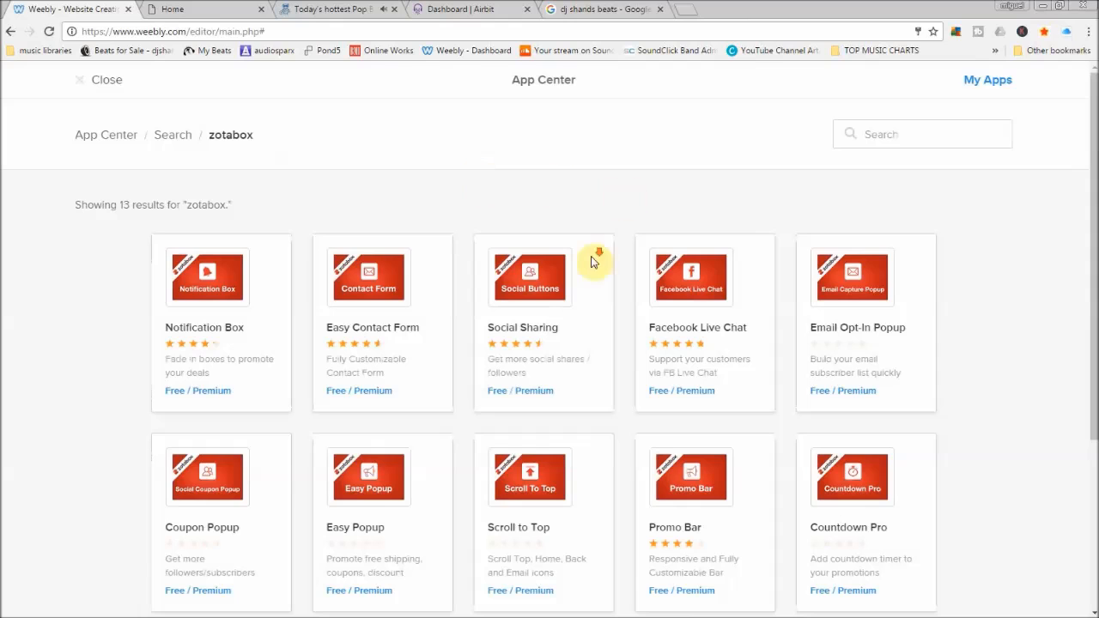
Browse the zotabox search results, open the Social Sharing app's page and examine its preview, features and pricing
{"action": "scroll", "coordinate": [567, 290], "scroll_direction": "down", "scroll_amount": 3}
{"action": "scroll", "coordinate": [516, 312], "scroll_direction": "up", "scroll_amount": 3}
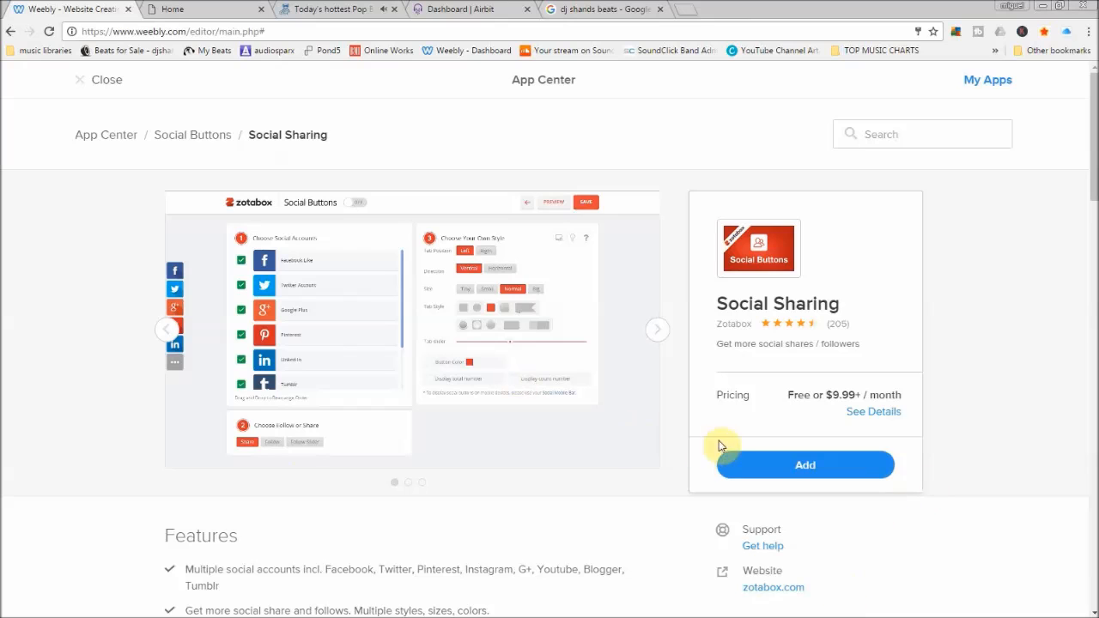
{"action": "scroll", "coordinate": [564, 486], "scroll_direction": "down", "scroll_amount": 3}
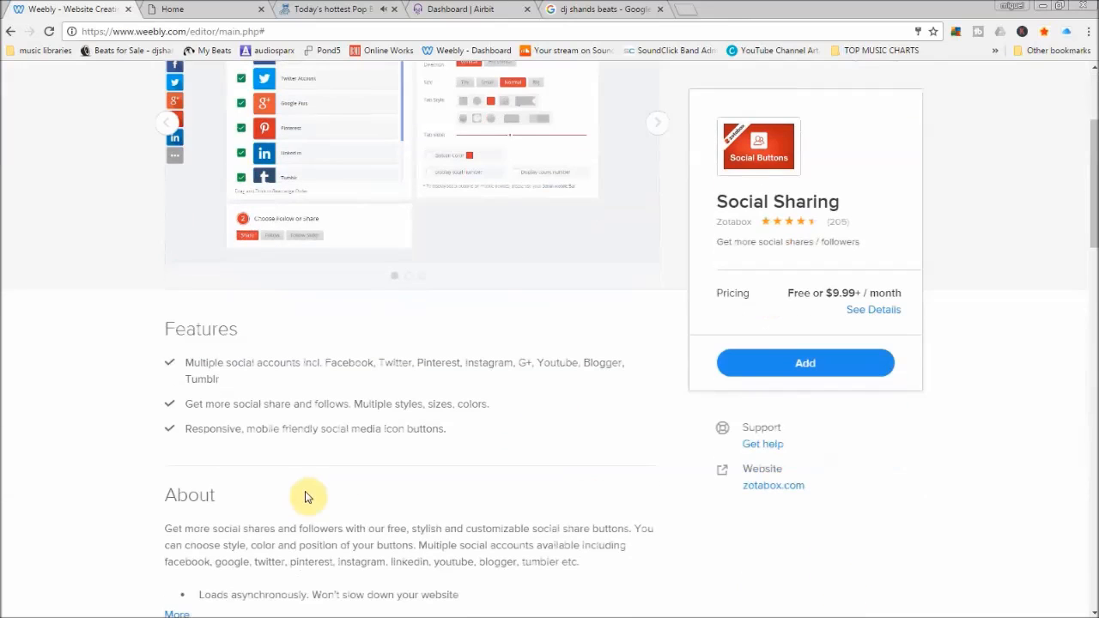
{"action": "scroll", "coordinate": [309, 494], "scroll_direction": "up", "scroll_amount": 3}
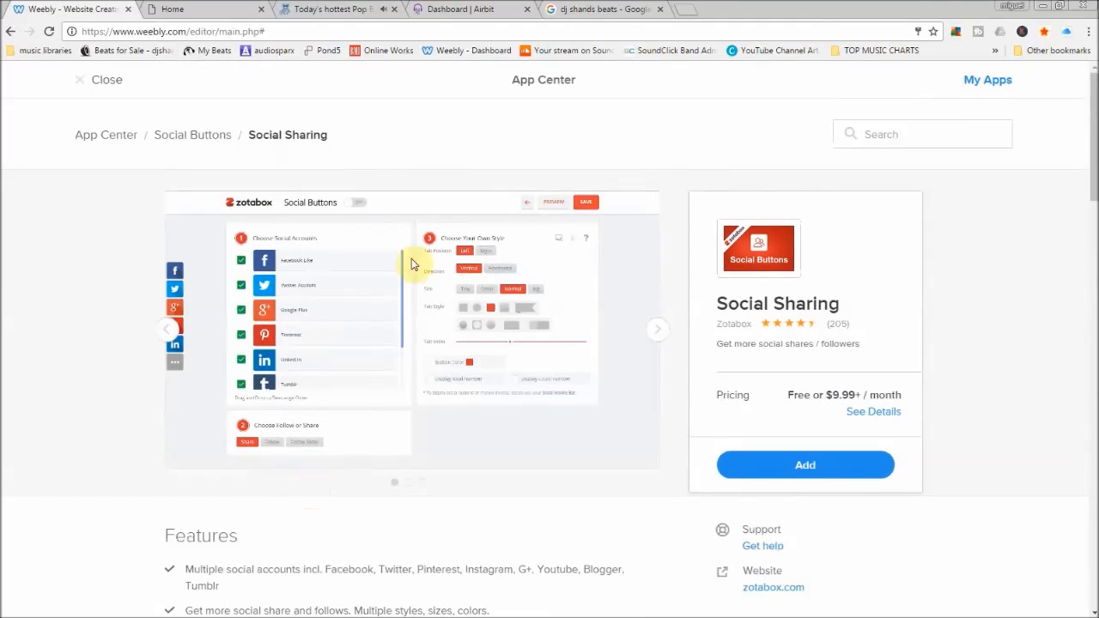
Switch to the published djshandspopbeats.weebly.com site and examine the home page from the header down to the newsletter form and testimonials
{"action": "left_click", "coordinate": [190, 7]}
{"action": "scroll", "coordinate": [429, 254], "scroll_direction": "down", "scroll_amount": 1}
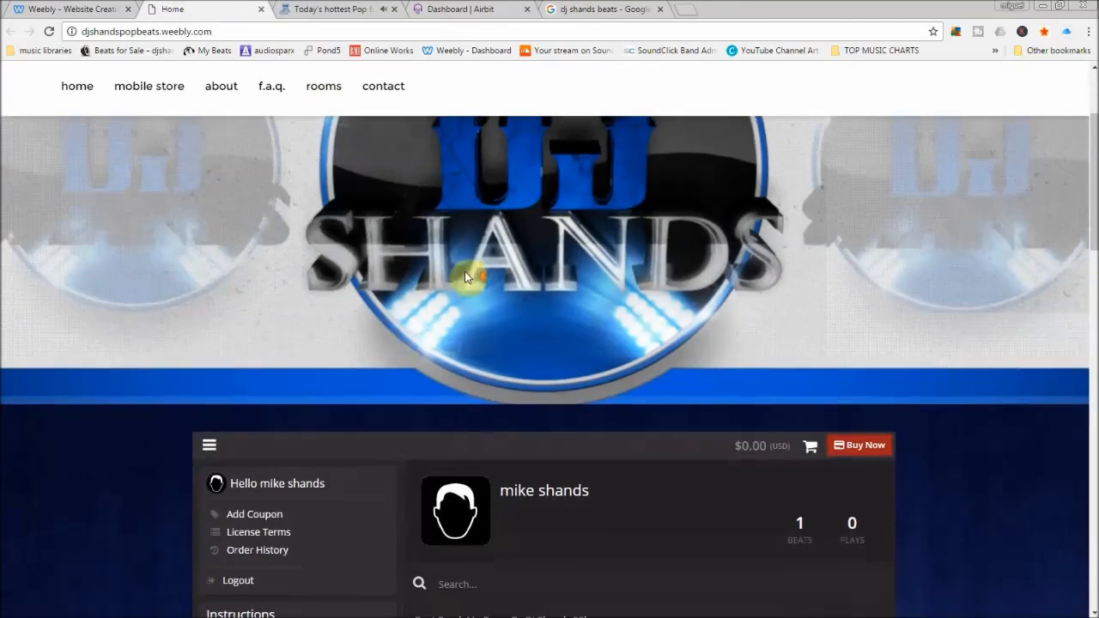
{"action": "scroll", "coordinate": [453, 263], "scroll_direction": "down", "scroll_amount": 4}
{"action": "scroll", "coordinate": [54, 284], "scroll_direction": "down", "scroll_amount": 7}
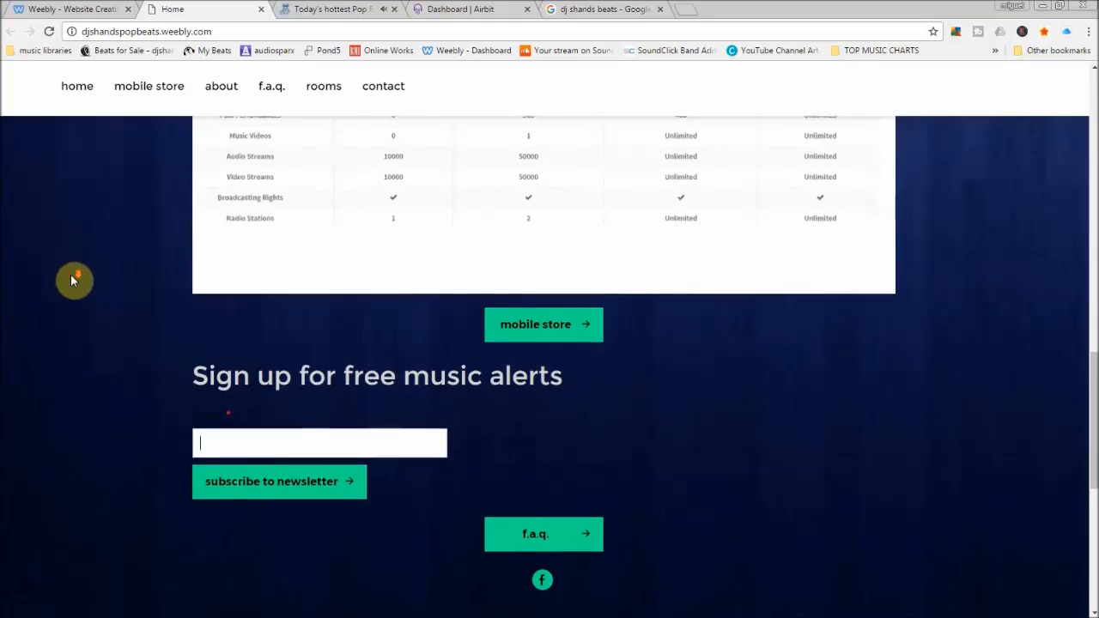
{"action": "scroll", "coordinate": [444, 368], "scroll_direction": "down", "scroll_amount": 3}
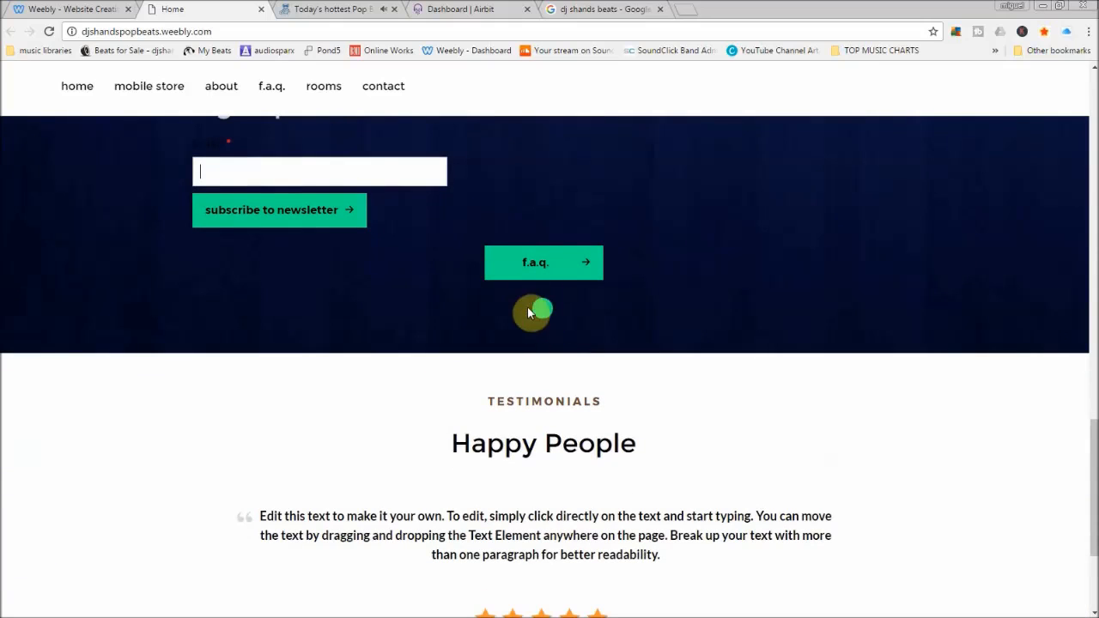
{"action": "scroll", "coordinate": [601, 378], "scroll_direction": "down", "scroll_amount": 1}
{"action": "scroll", "coordinate": [590, 369], "scroll_direction": "up", "scroll_amount": 15}
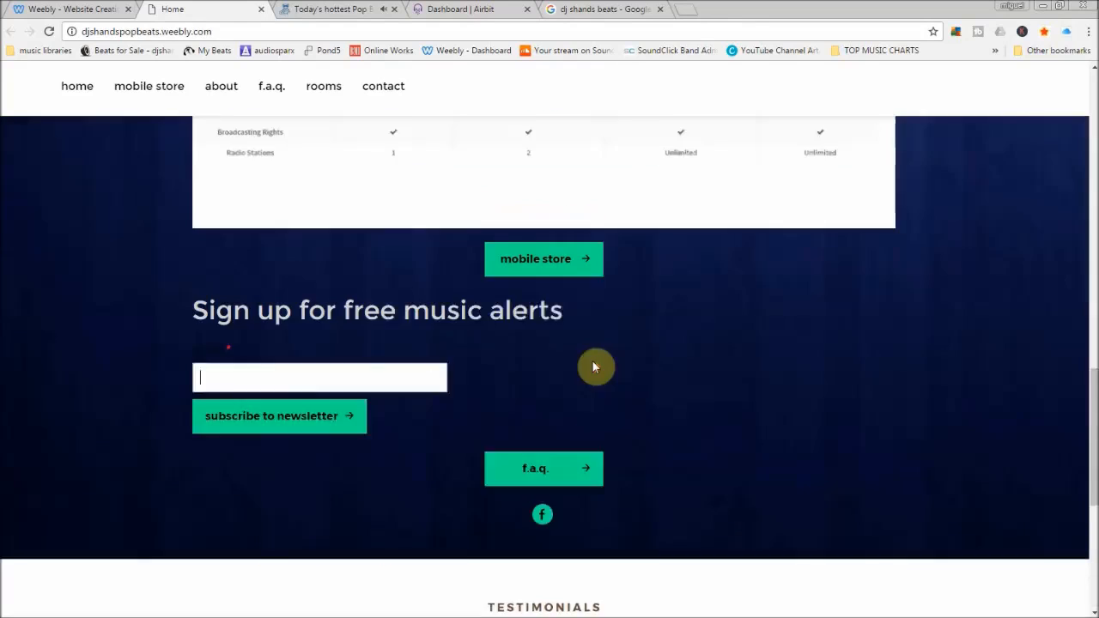
{"action": "scroll", "coordinate": [596, 355], "scroll_direction": "down", "scroll_amount": 4}
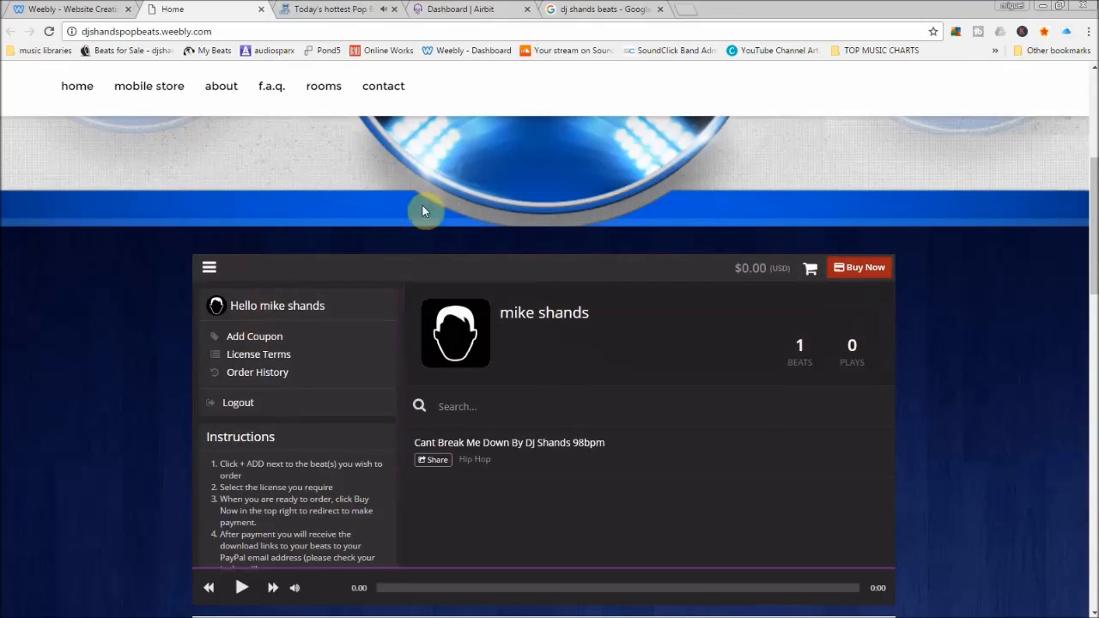
{"action": "scroll", "coordinate": [408, 247], "scroll_direction": "up", "scroll_amount": 4}
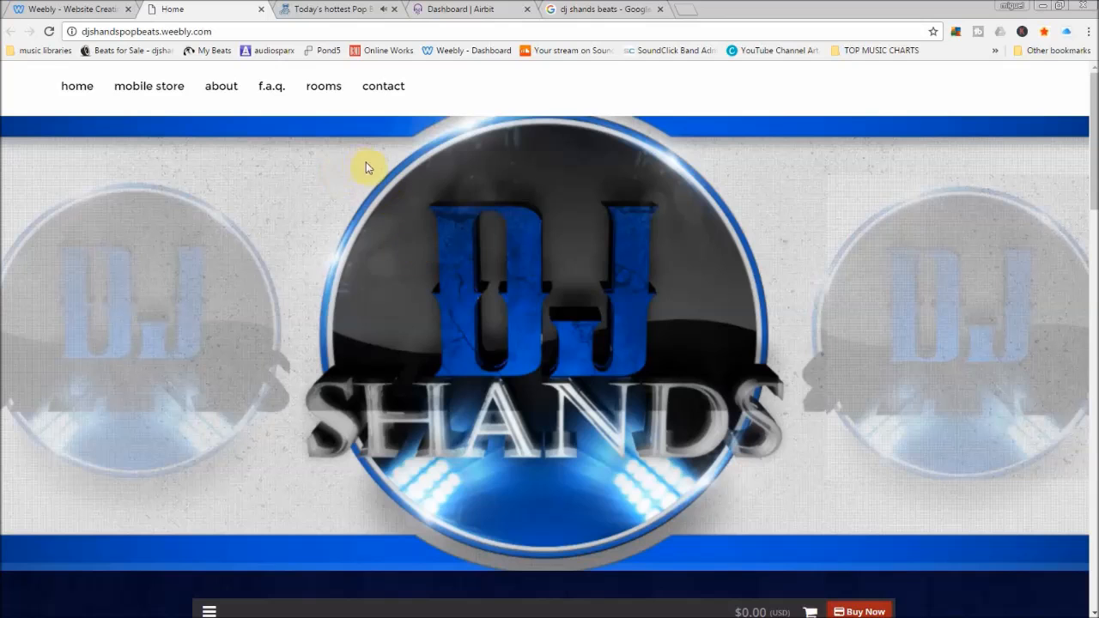
Switch to the djshandsbeats.com site and examine how its floating share buttons accompany the header, beat store and license table
{"action": "left_click", "coordinate": [331, 10]}
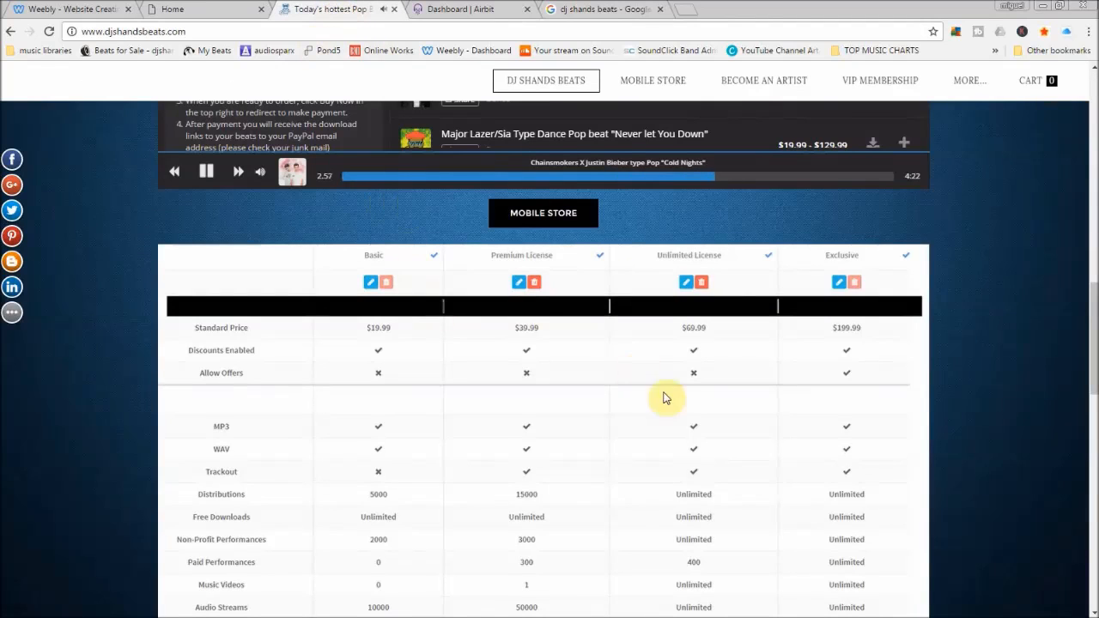
{"action": "scroll", "coordinate": [736, 427], "scroll_direction": "up", "scroll_amount": 5}
{"action": "scroll", "coordinate": [765, 409], "scroll_direction": "up", "scroll_amount": 3}
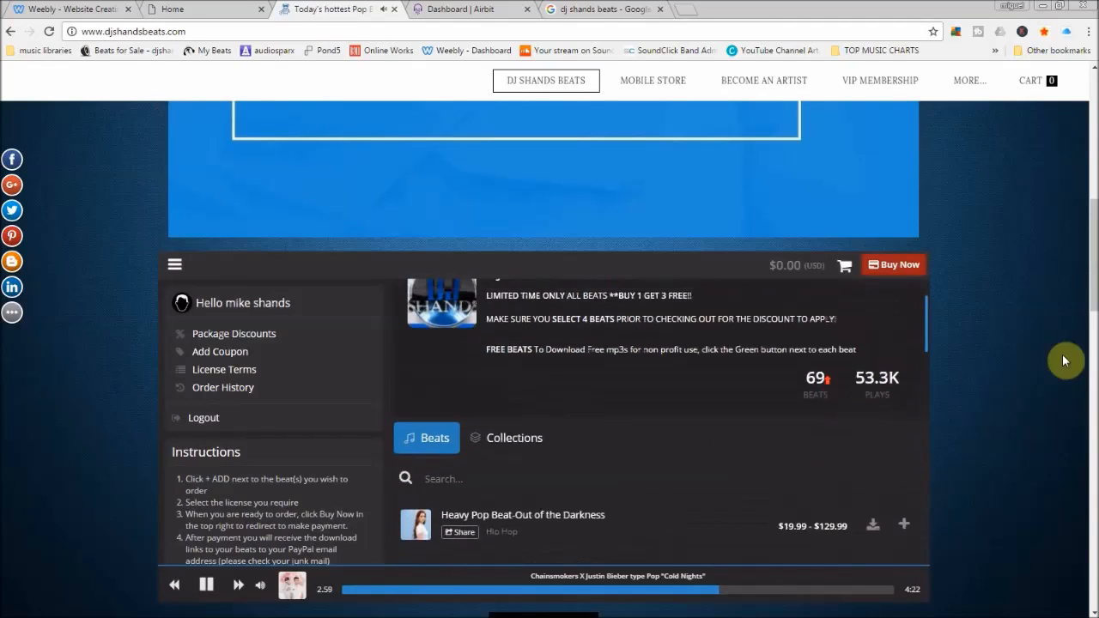
{"action": "scroll", "coordinate": [1043, 358], "scroll_direction": "up", "scroll_amount": 5}
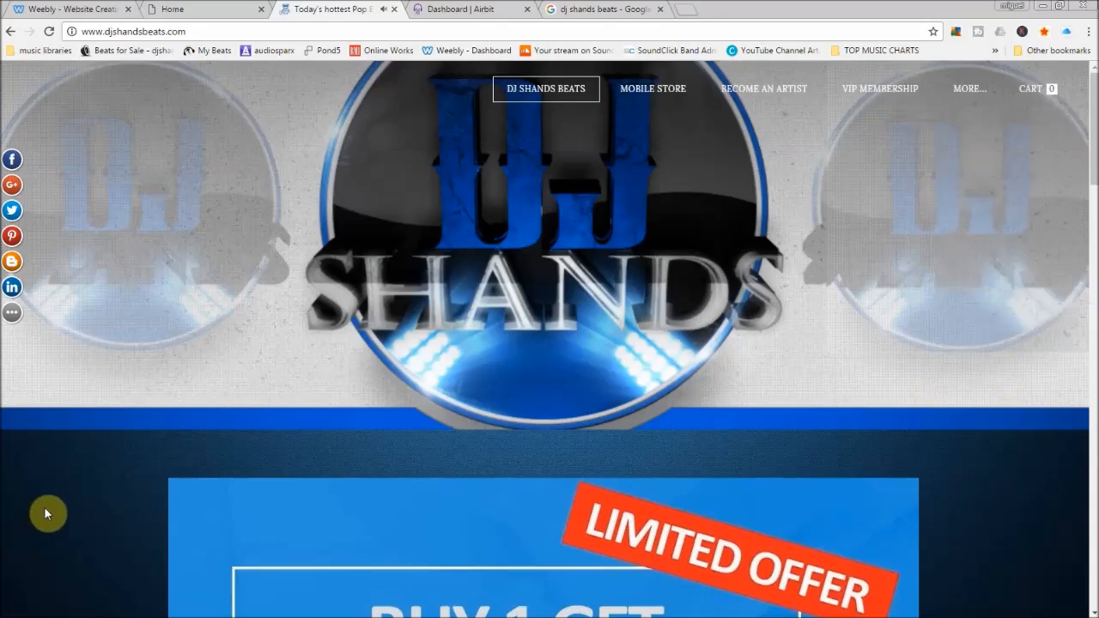
{"action": "scroll", "coordinate": [44, 506], "scroll_direction": "down", "scroll_amount": 5}
{"action": "scroll", "coordinate": [58, 486], "scroll_direction": "down", "scroll_amount": 6}
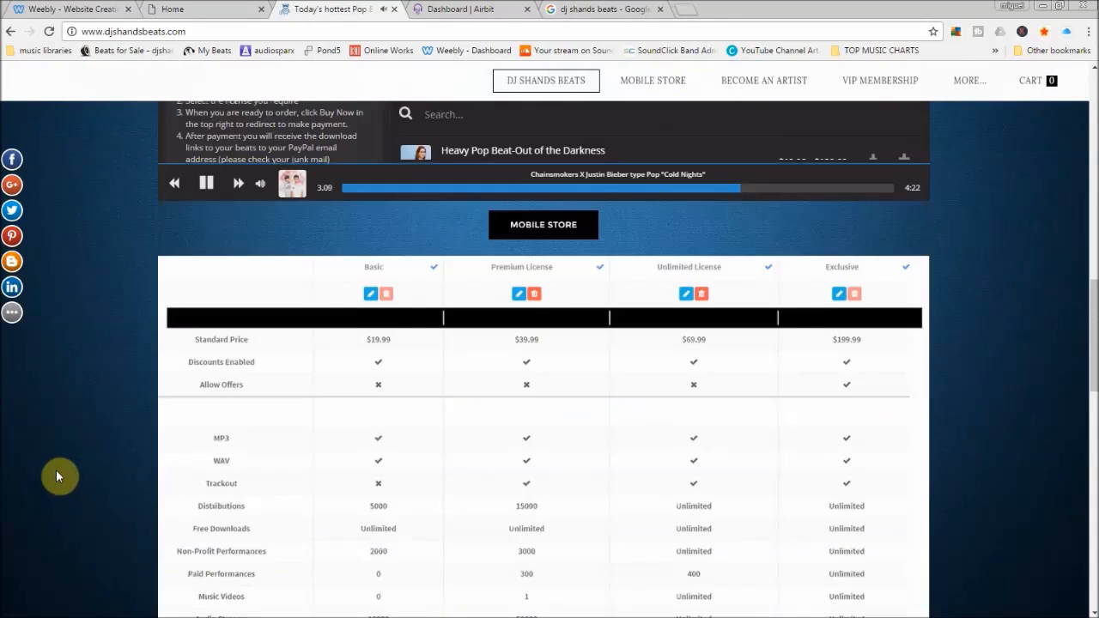
{"action": "scroll", "coordinate": [56, 470], "scroll_direction": "down", "scroll_amount": 3}
Go back to the published djshandspopbeats.weebly.com home page and examine its beat store and license table for comparison
{"action": "left_click", "coordinate": [161, 9]}
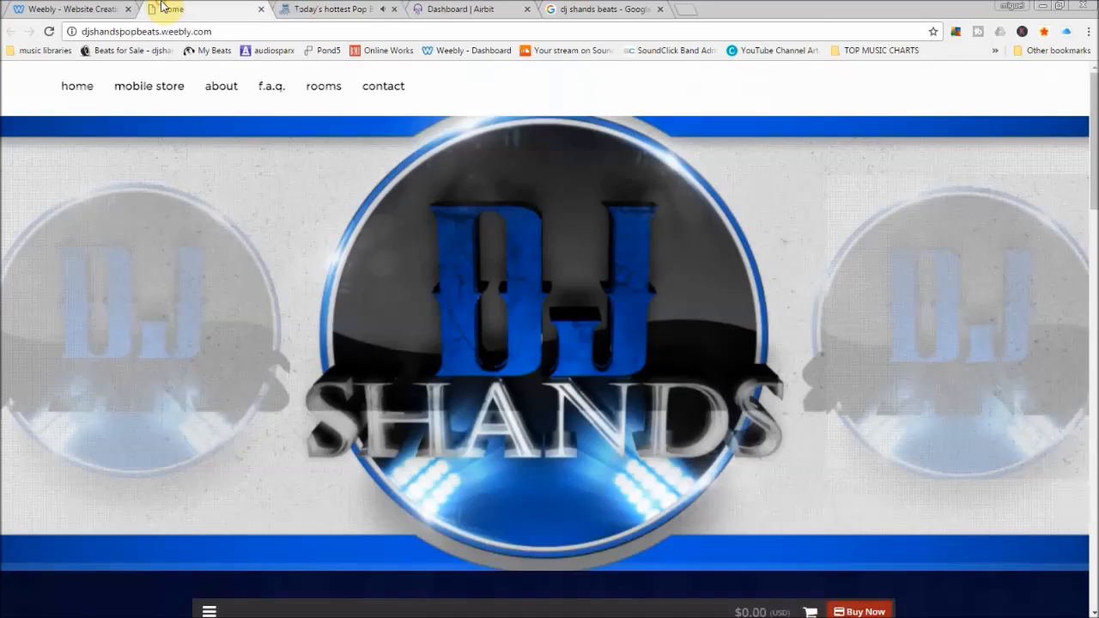
{"action": "scroll", "coordinate": [466, 257], "scroll_direction": "down", "scroll_amount": 3}
{"action": "scroll", "coordinate": [886, 403], "scroll_direction": "down", "scroll_amount": 3}
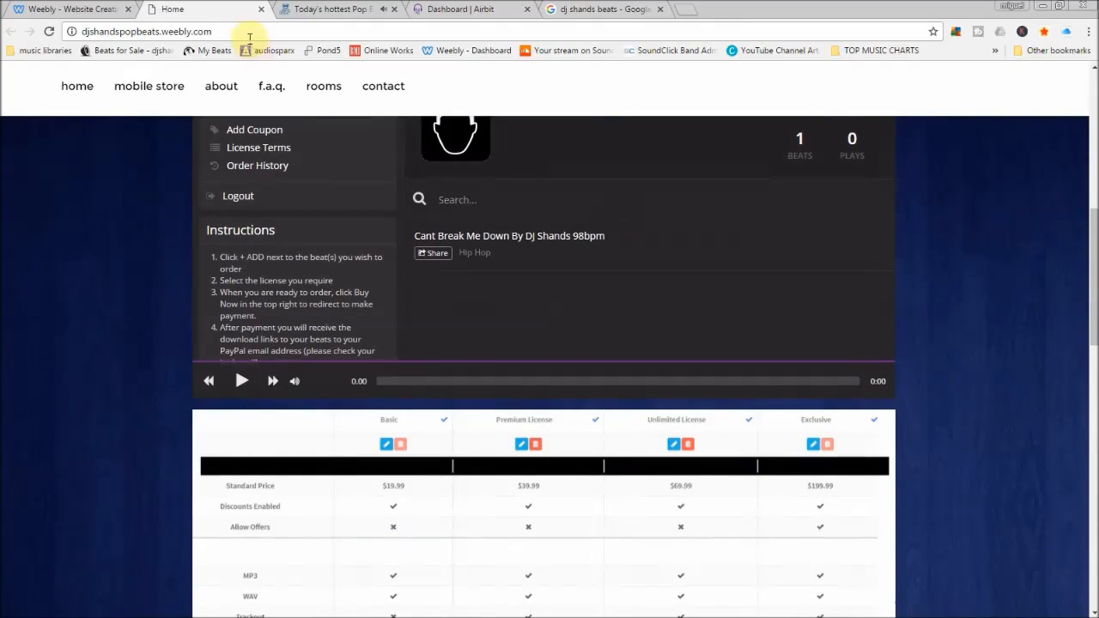
{"action": "left_click", "coordinate": [86, 9]}
{"action": "left_click", "coordinate": [218, 8]}
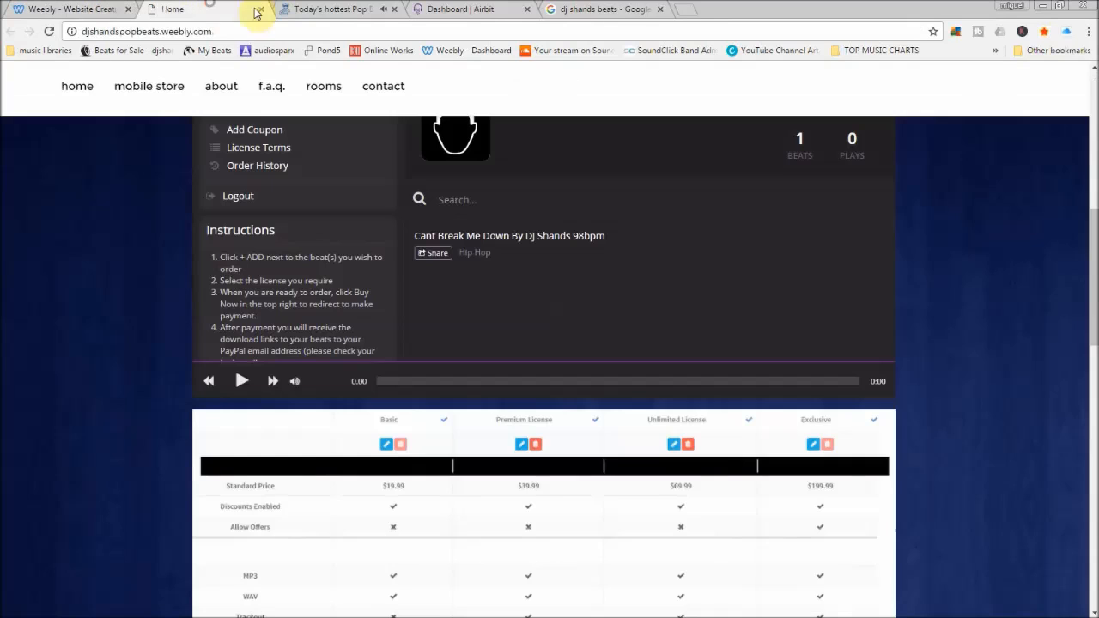
Return to djshandsbeats.com and review the page from the license table up to the promotional banner and header
{"action": "left_click", "coordinate": [334, 9]}
{"action": "scroll", "coordinate": [652, 337], "scroll_direction": "up", "scroll_amount": 4}
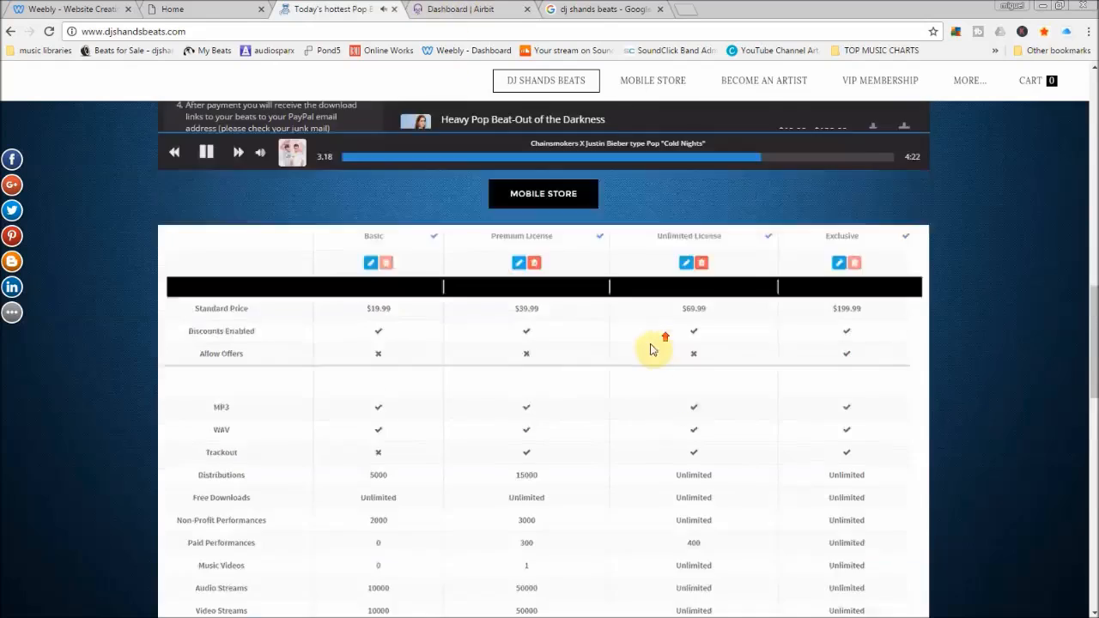
{"action": "scroll", "coordinate": [602, 319], "scroll_direction": "up", "scroll_amount": 4}
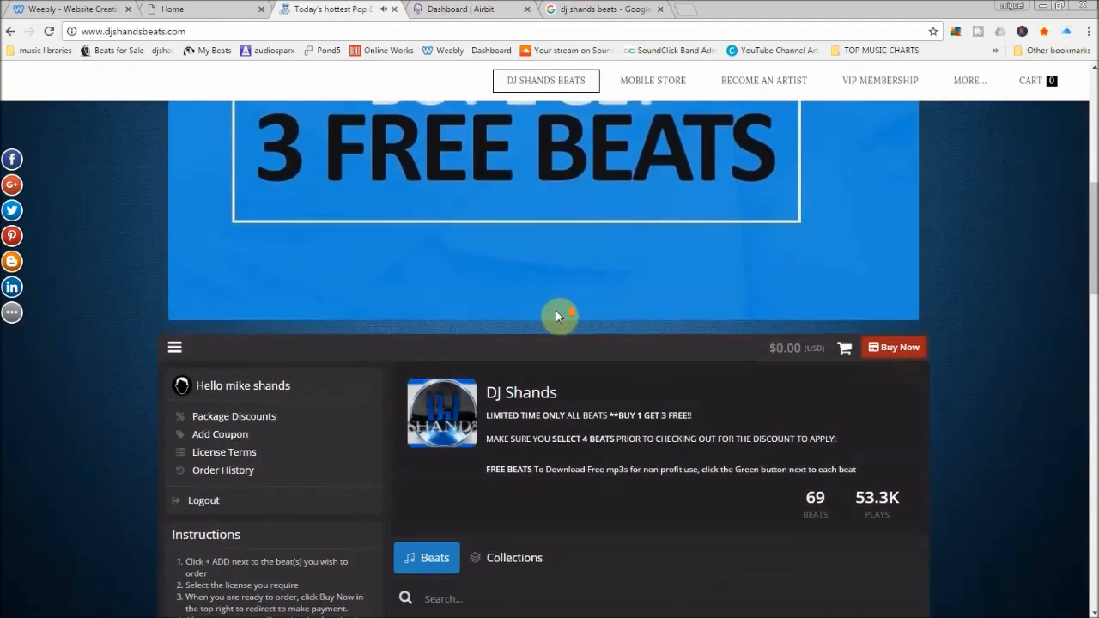
{"action": "scroll", "coordinate": [556, 311], "scroll_direction": "up", "scroll_amount": 6}
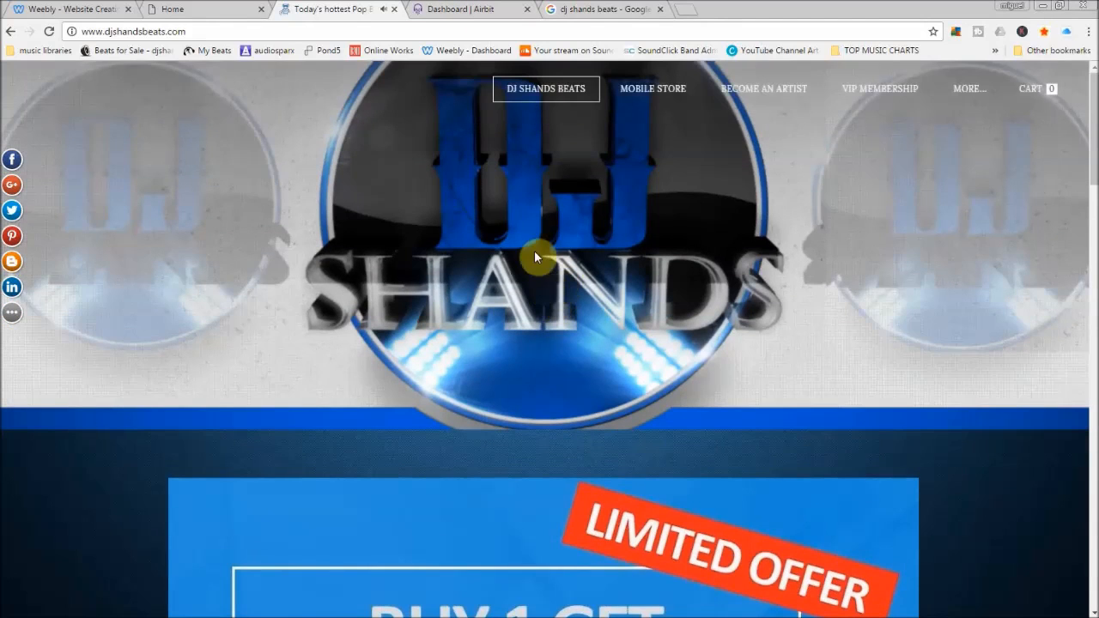